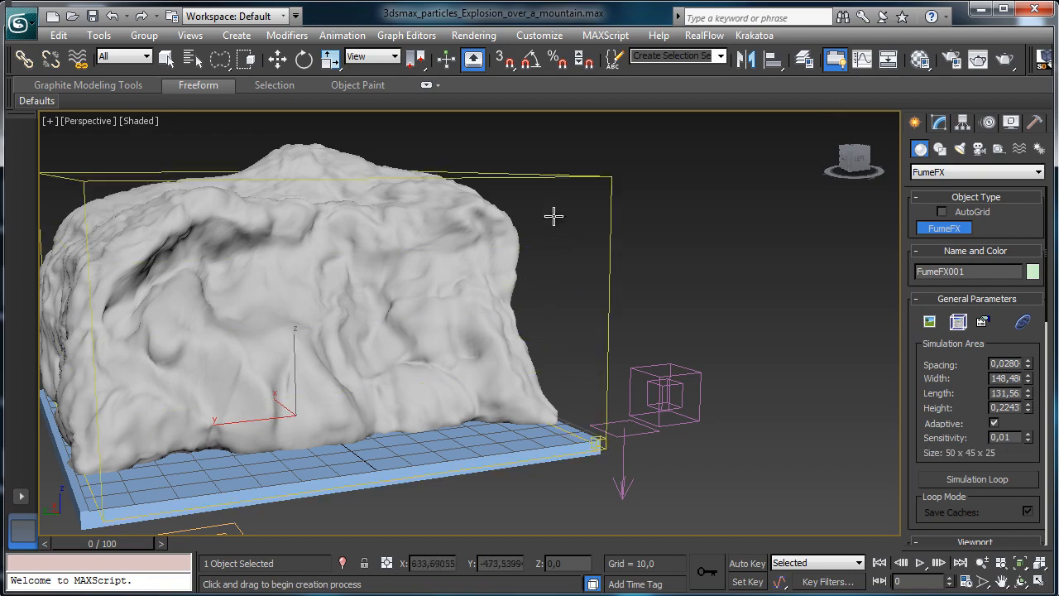
Move the FumeFX container along the X axis so it extends past the mountain's front edge.
click(981, 562)
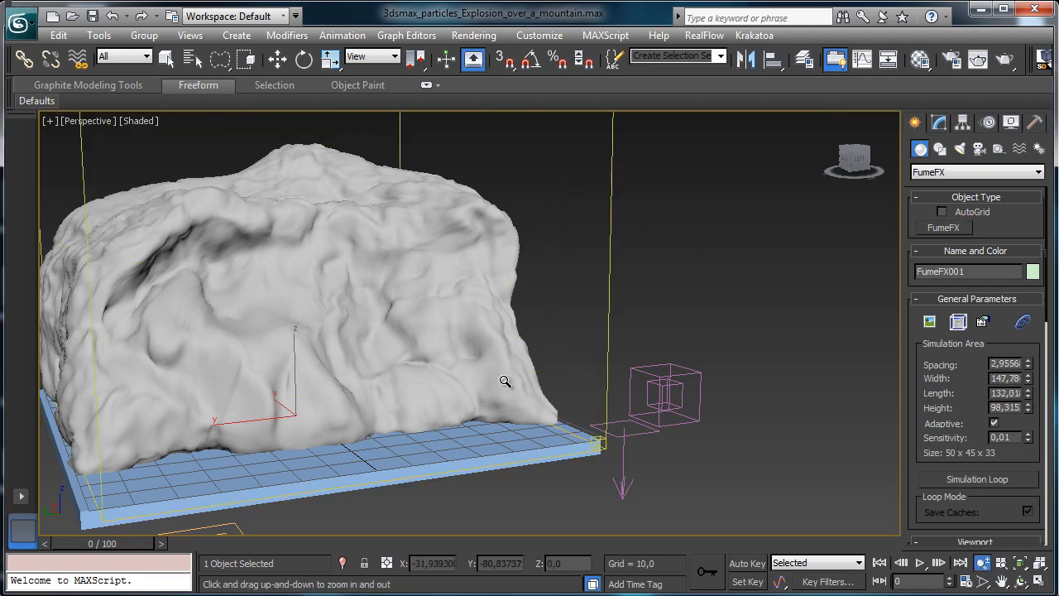
drag(501, 386, 517, 403)
click(1020, 581)
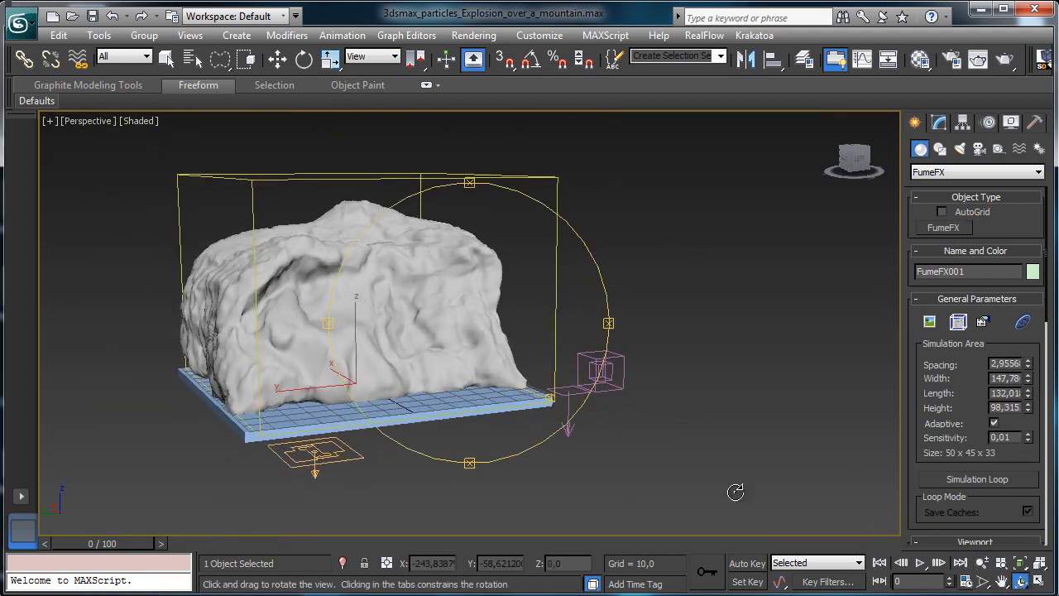
drag(429, 353, 513, 392)
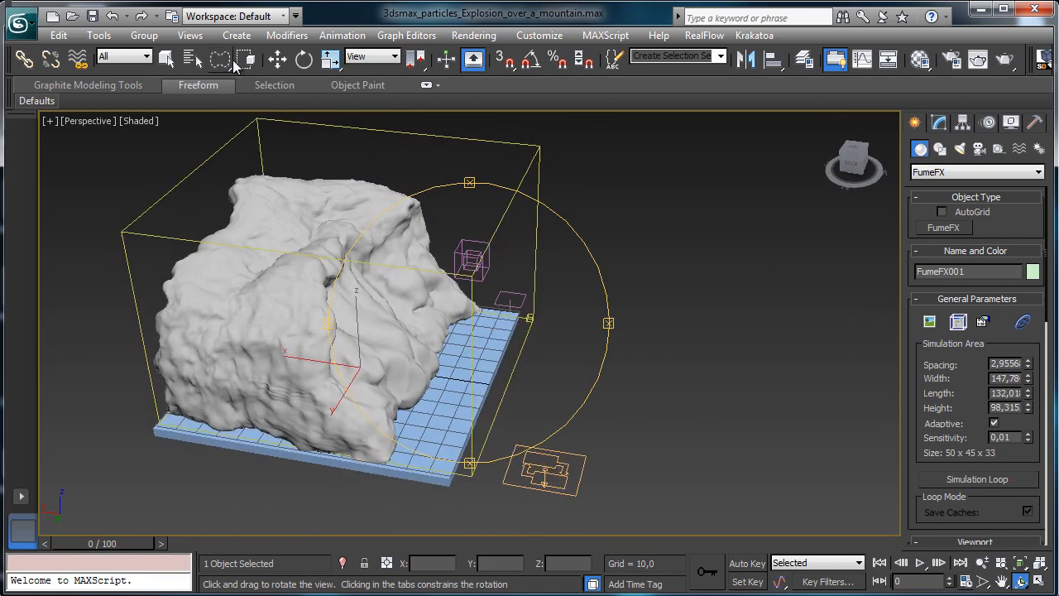
click(277, 59)
drag(309, 358, 364, 364)
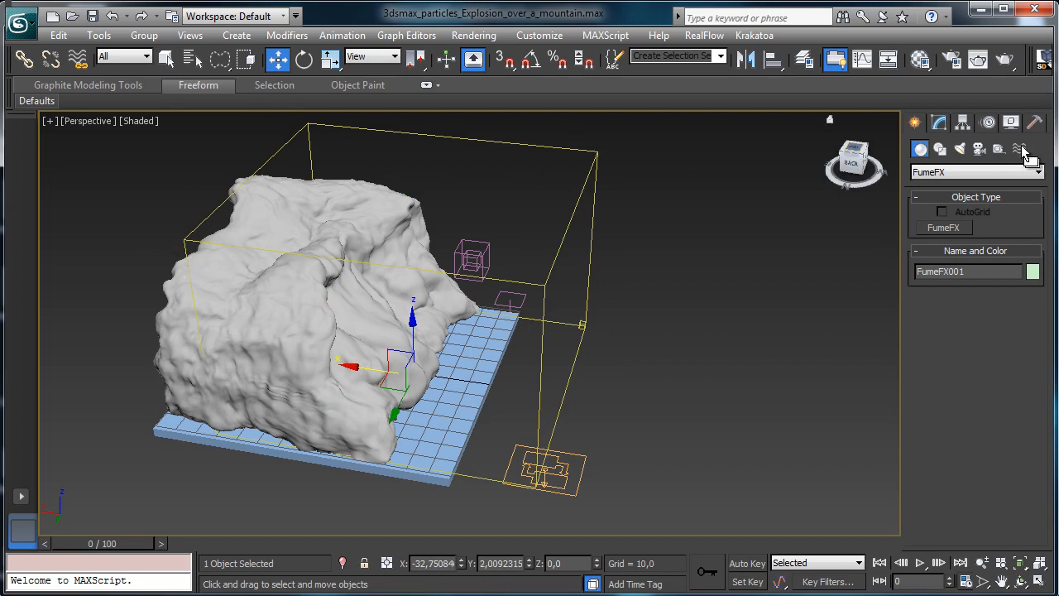
Resize the FumeFX simulation area to about 133 wide, 196.7 long and 105.2 high, with spacing of about 1.95.
click(941, 123)
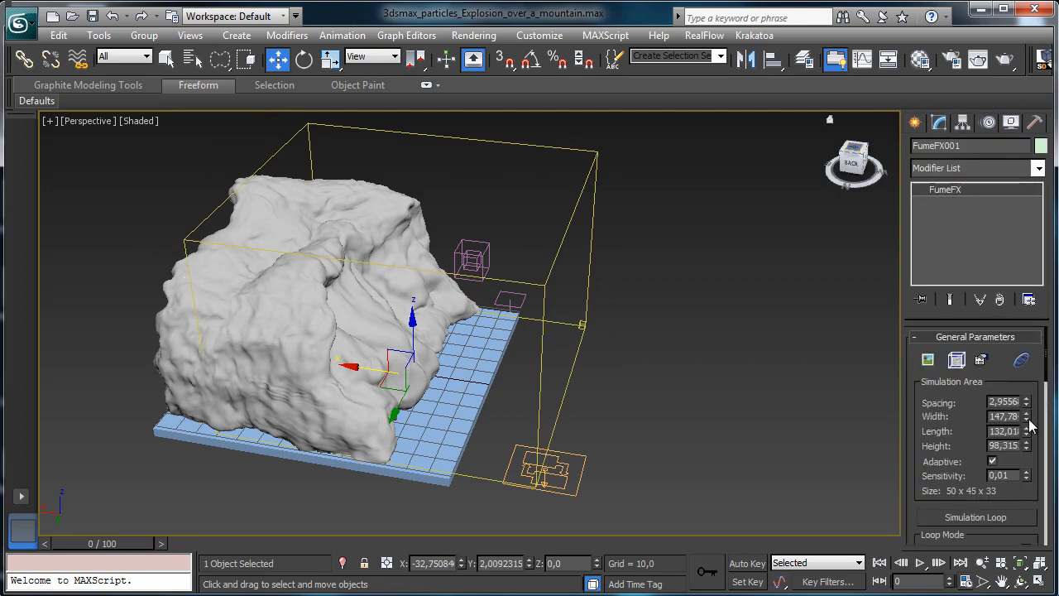
drag(1025, 416, 1029, 388)
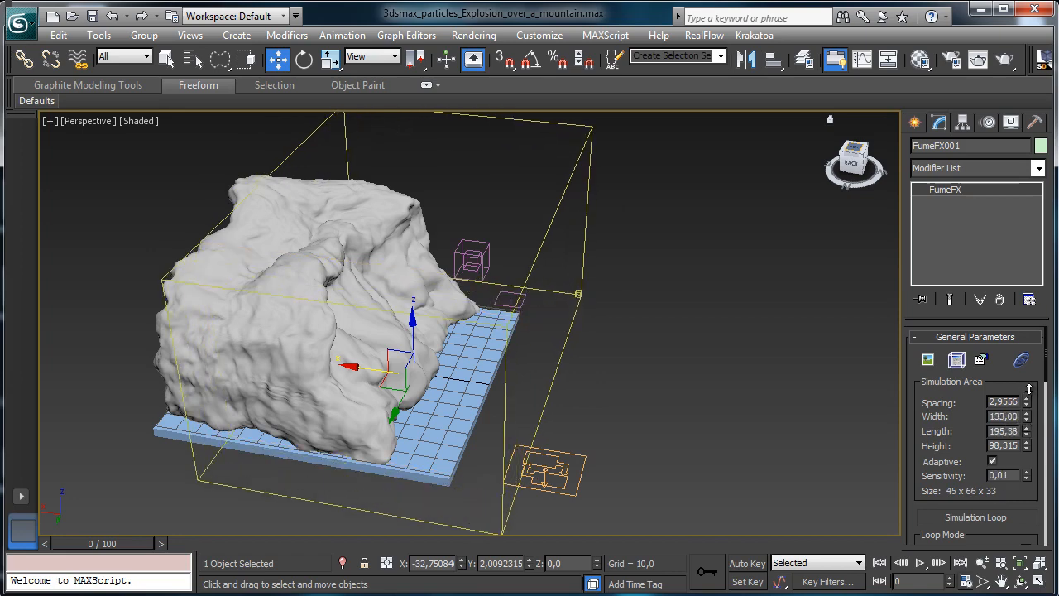
click(1021, 582)
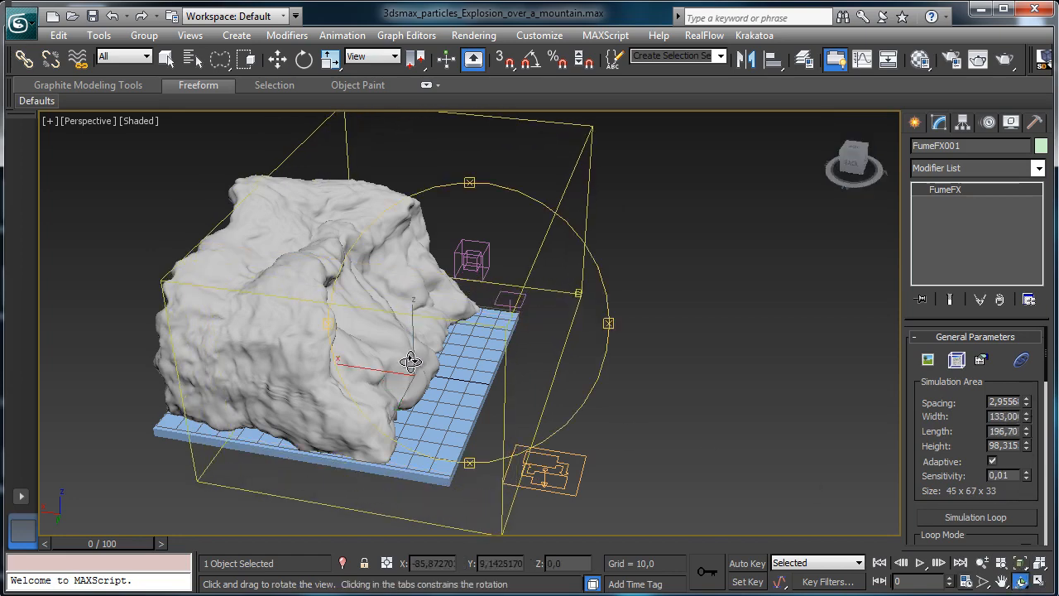
drag(406, 359, 359, 272)
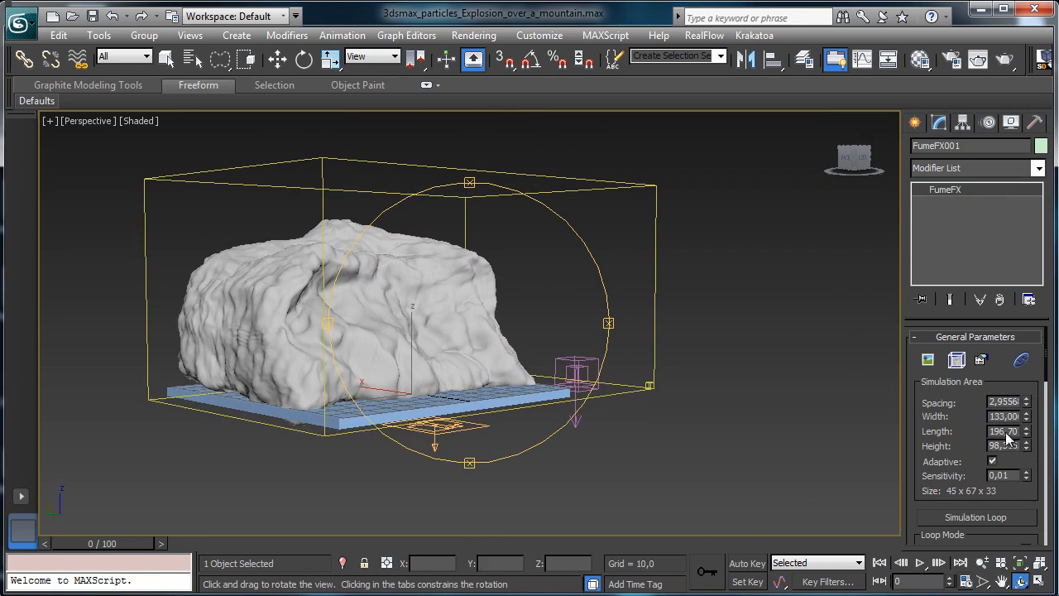
drag(1026, 447, 1024, 436)
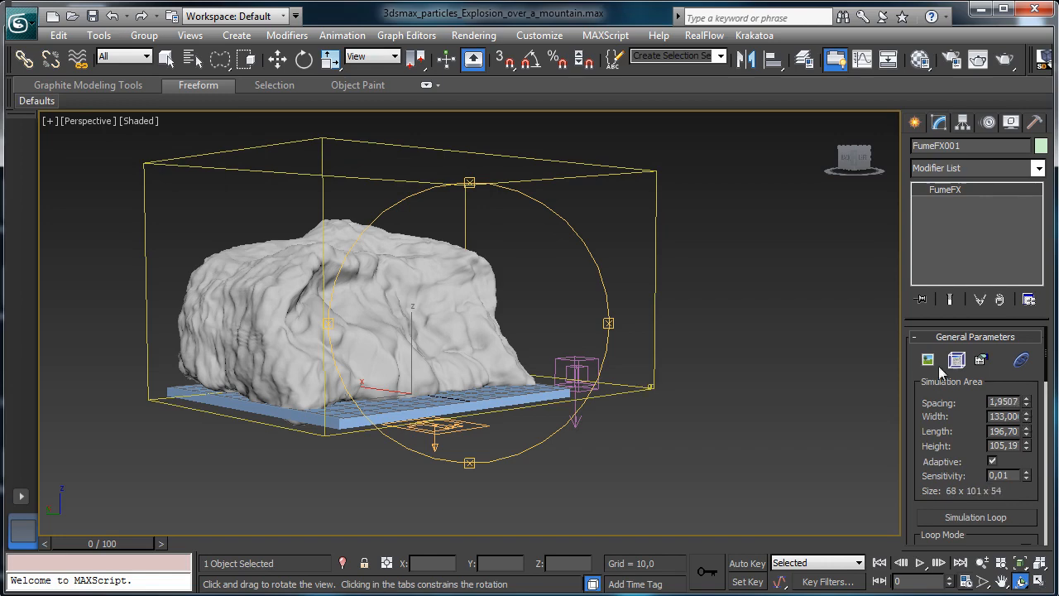
Review the container's general and output parameters in the FumeFX window and close it.
drag(463, 333, 496, 356)
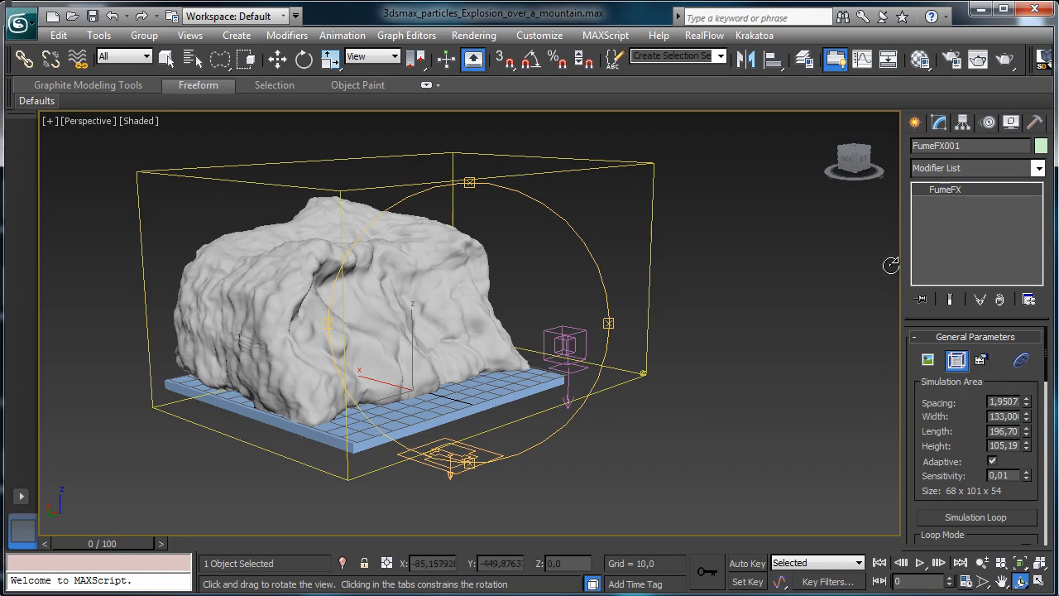
drag(848, 84, 829, 72)
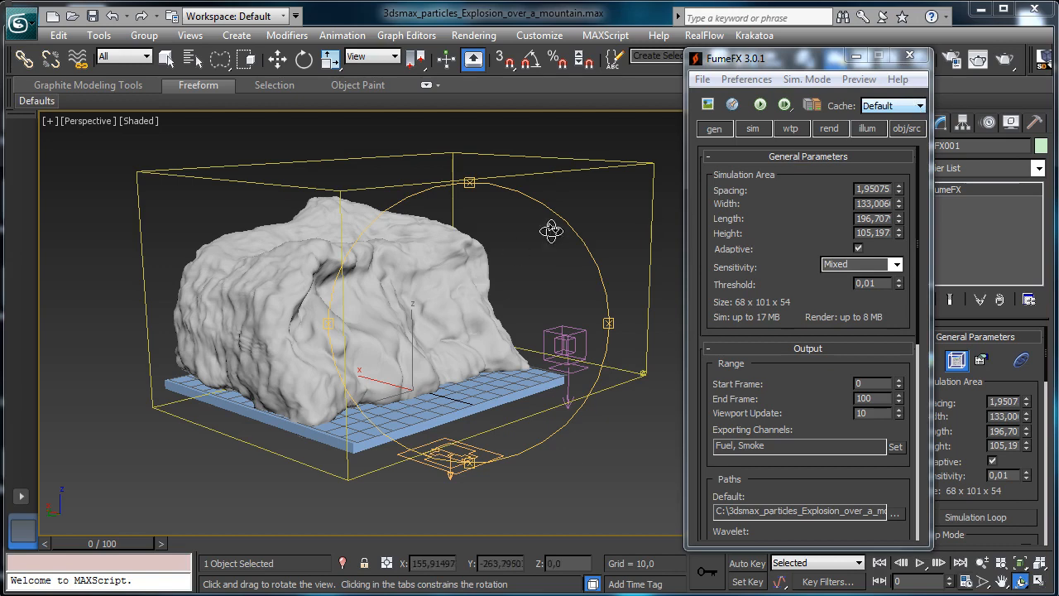
click(908, 60)
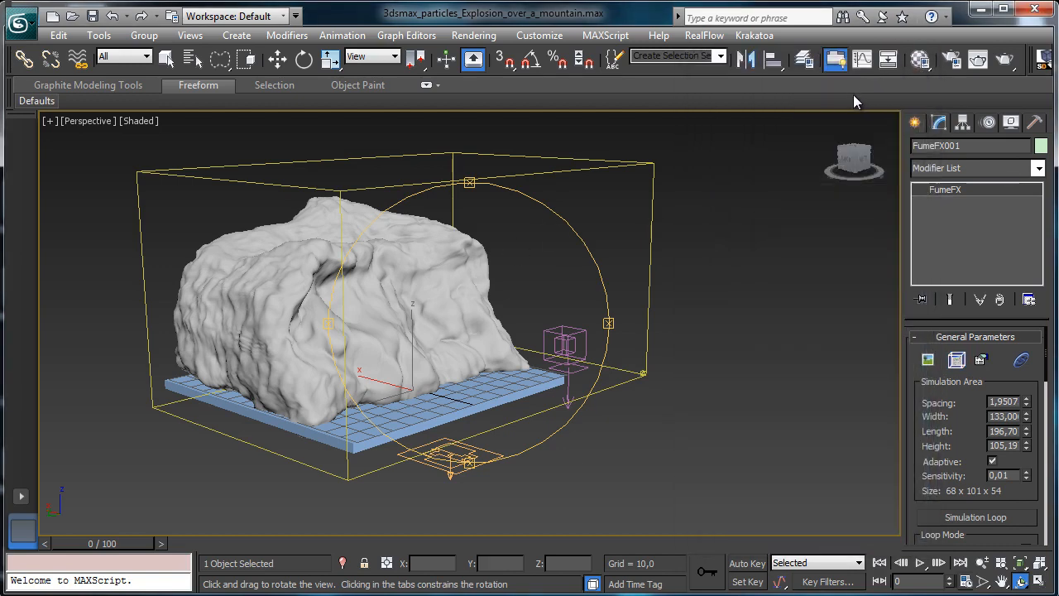
Create a Scotch Pine from the AEC Extended foliage objects on the ground beside the mountain.
click(915, 123)
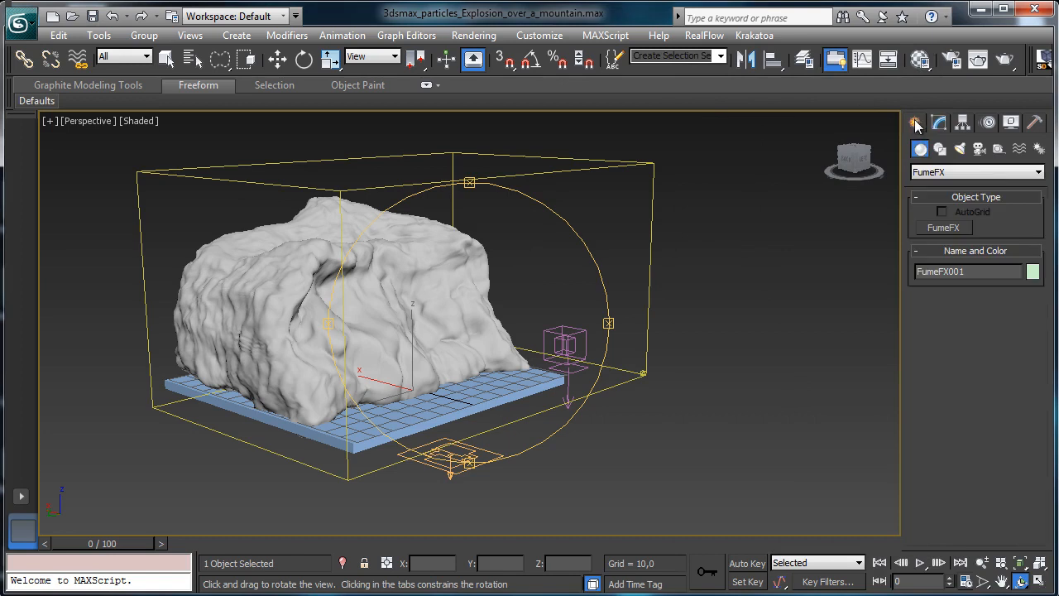
click(925, 173)
click(943, 187)
click(957, 172)
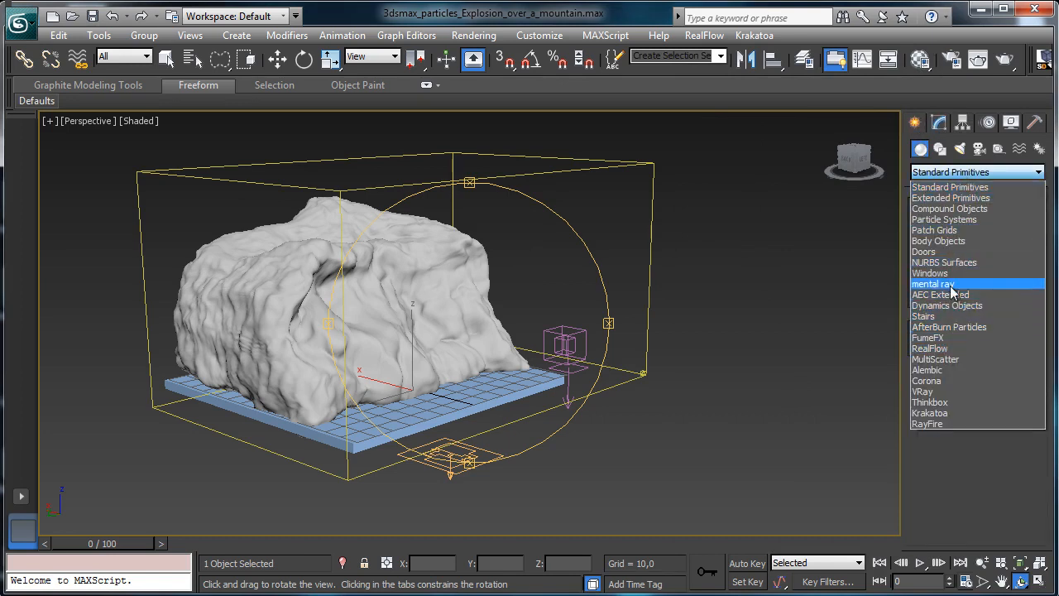
click(958, 262)
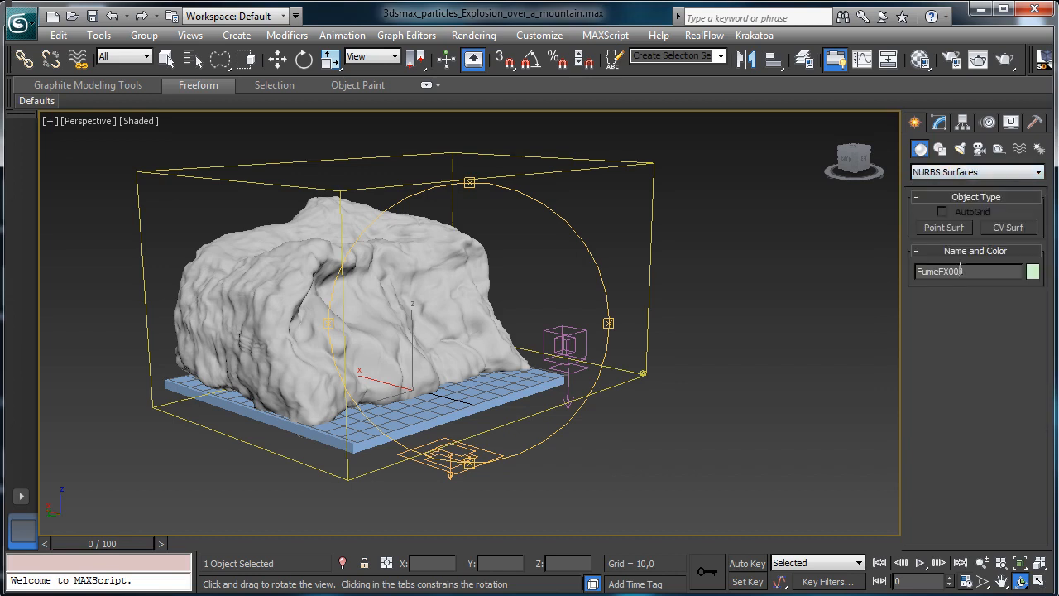
click(979, 174)
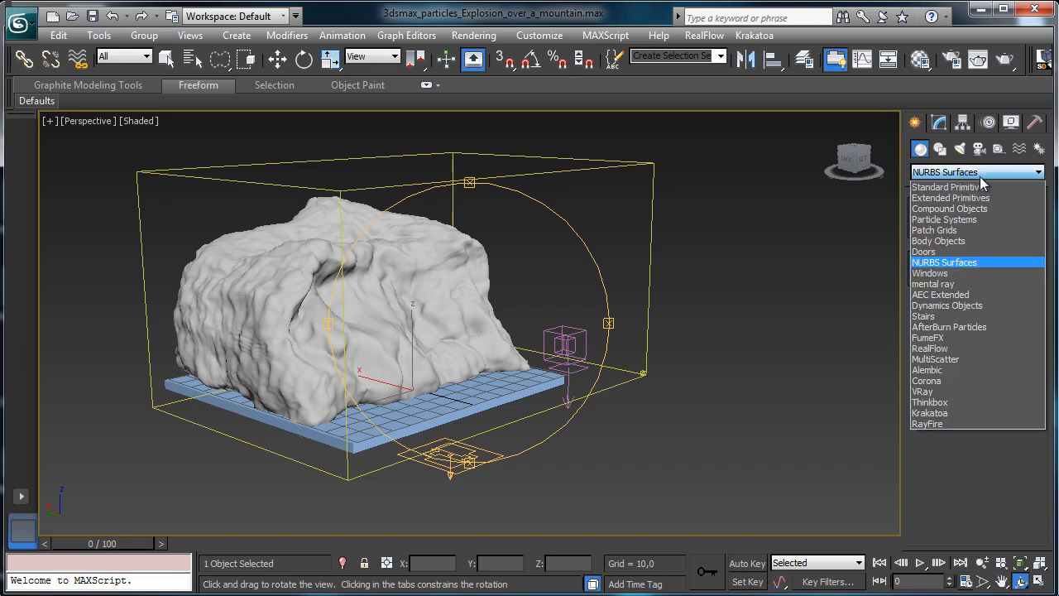
click(959, 295)
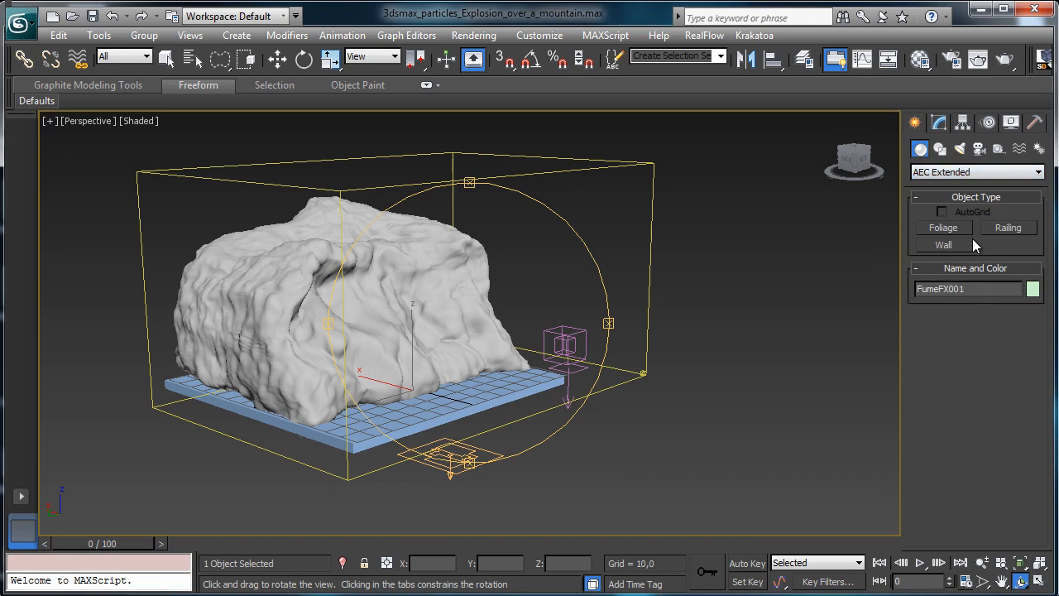
click(943, 228)
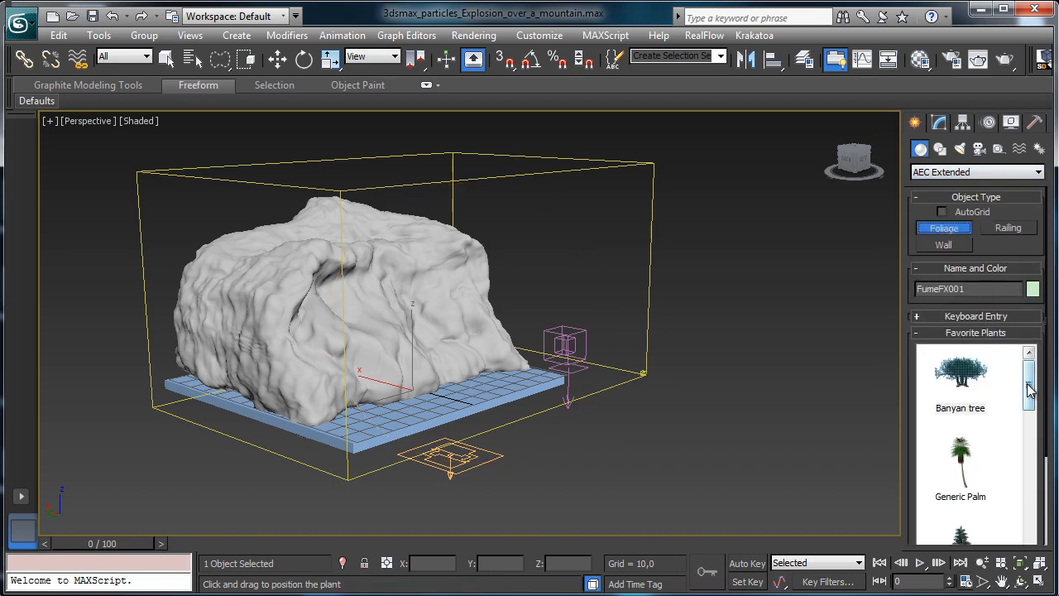
drag(1030, 390, 742, 373)
click(973, 401)
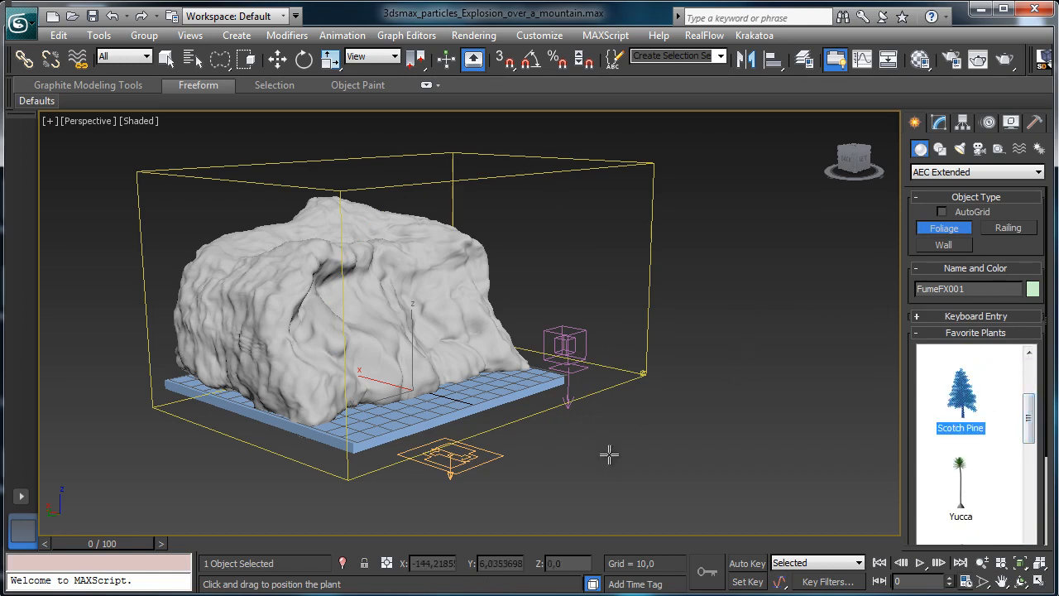
drag(607, 452, 583, 418)
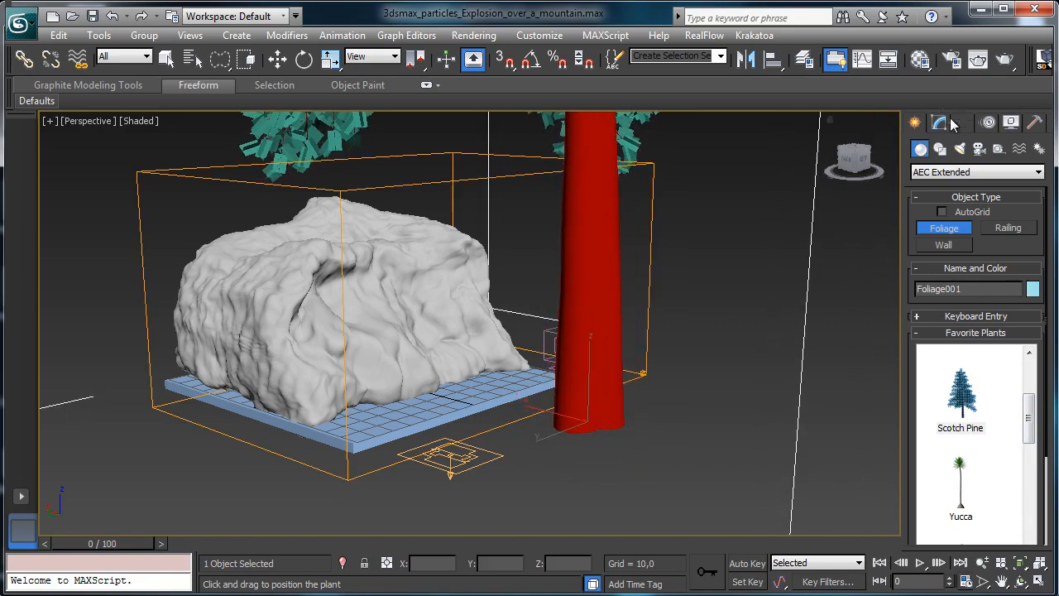
Scale the Scotch Pine down uniformly to about 1.78% so it looks small beside the mountain.
click(943, 123)
click(329, 58)
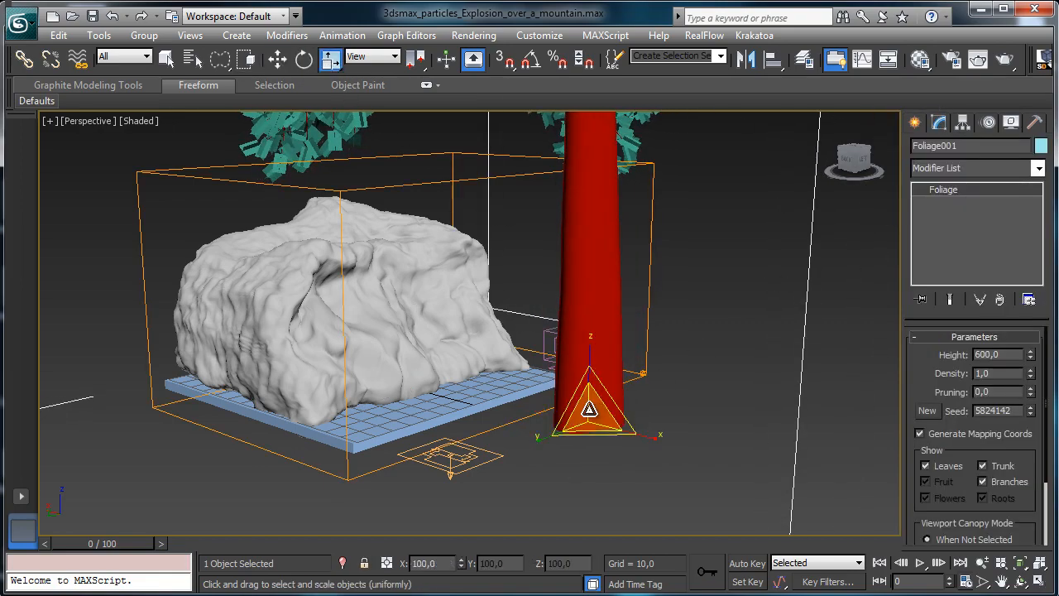
drag(584, 414, 560, 524)
drag(588, 410, 572, 522)
drag(590, 414, 598, 496)
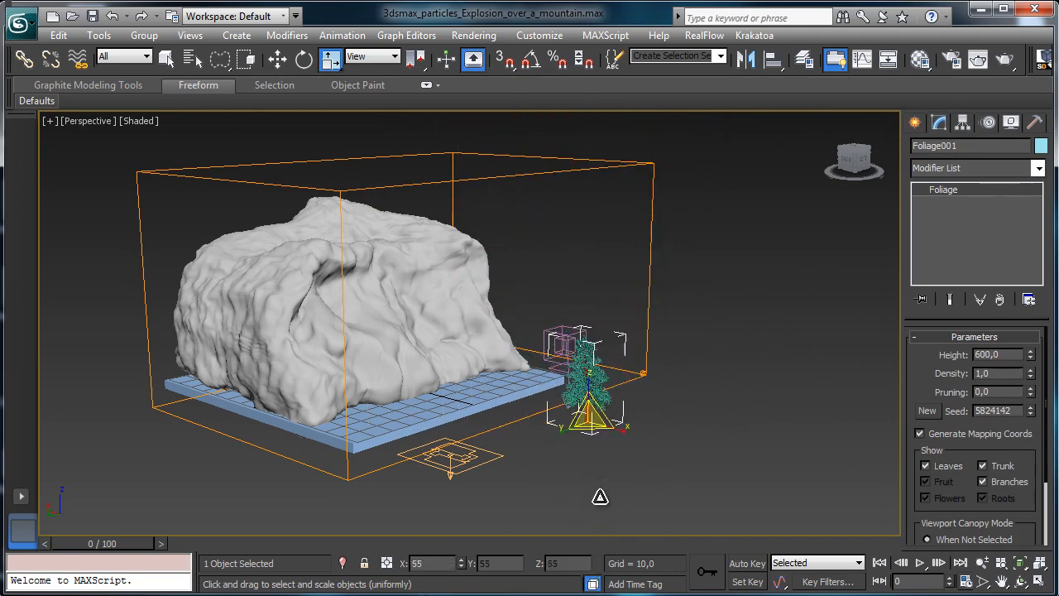
drag(591, 414, 602, 495)
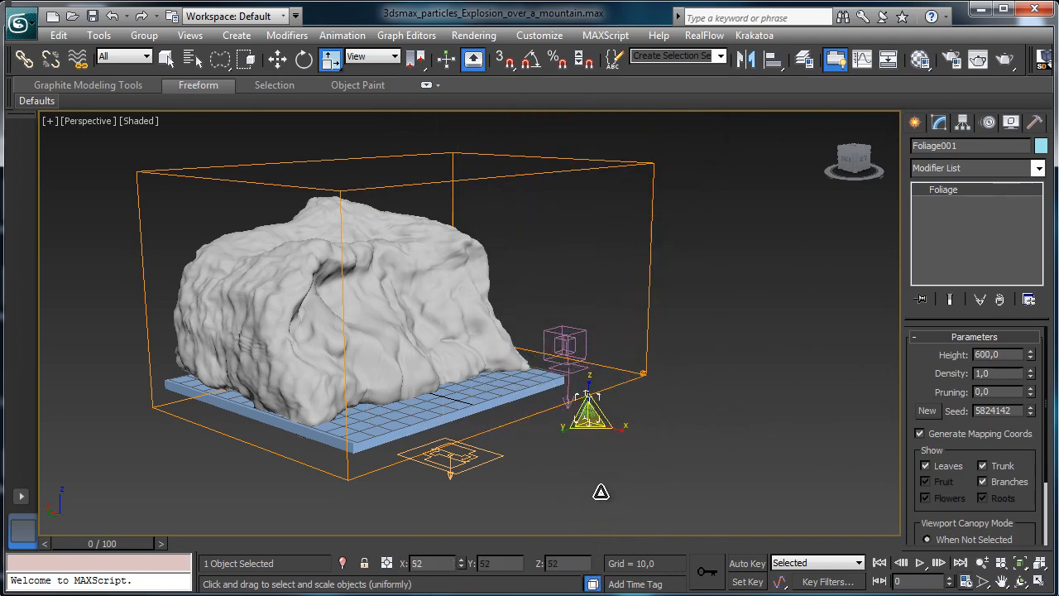
Move the pine along the X axis to about X = -35.7, at the foot of the mountain.
key(r)
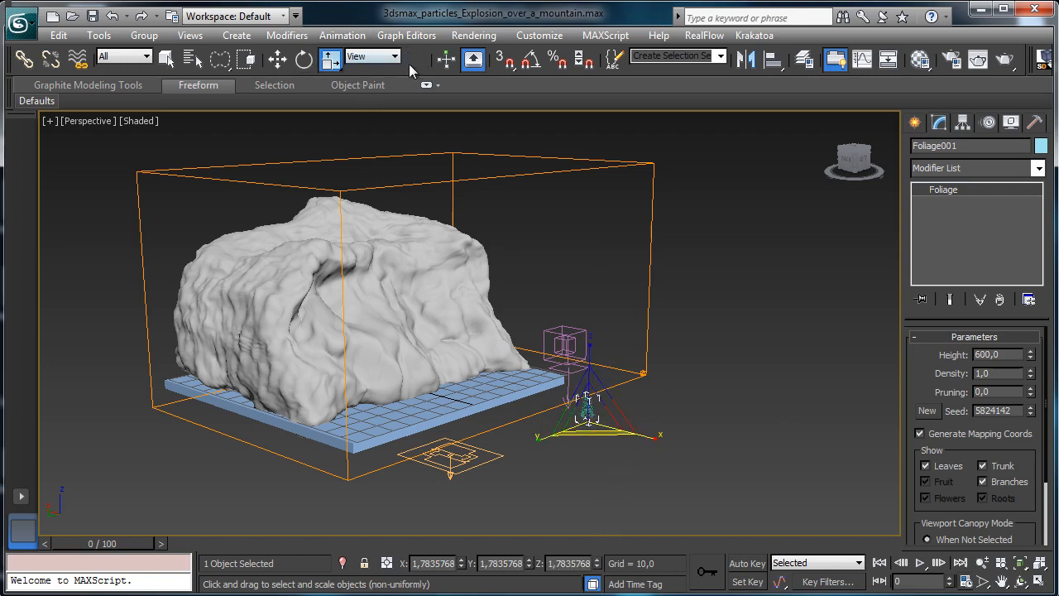
key(w)
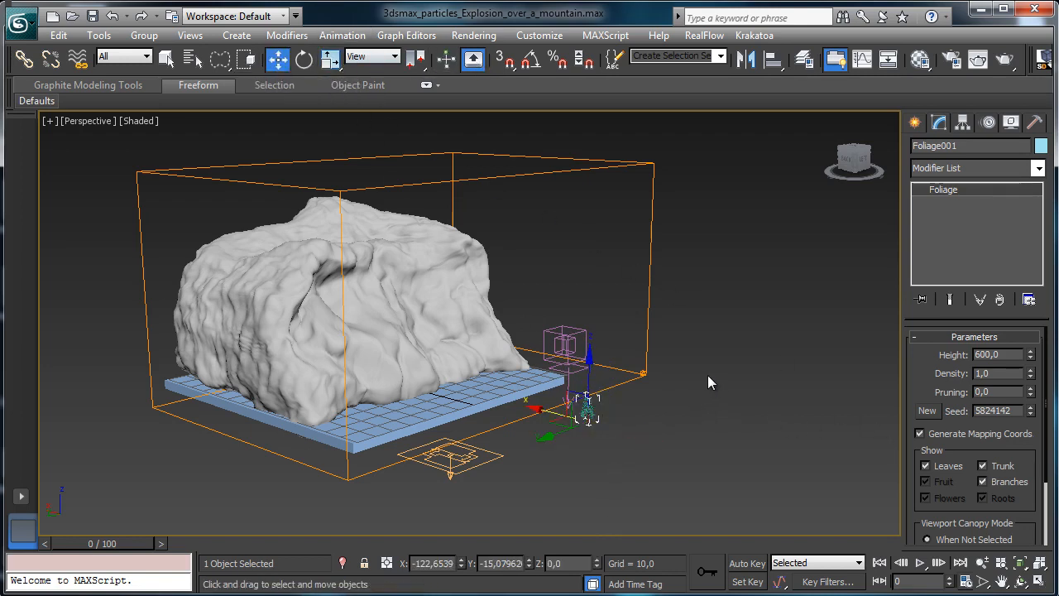
drag(547, 405, 402, 333)
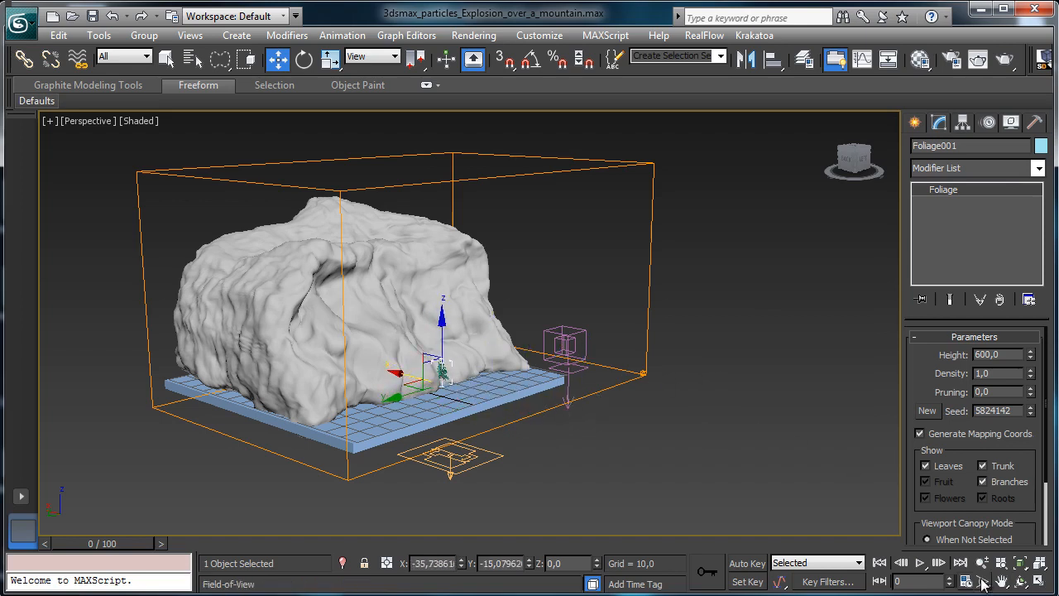
Switch the perspective viewport to an orthographic view and hide its grid.
click(82, 121)
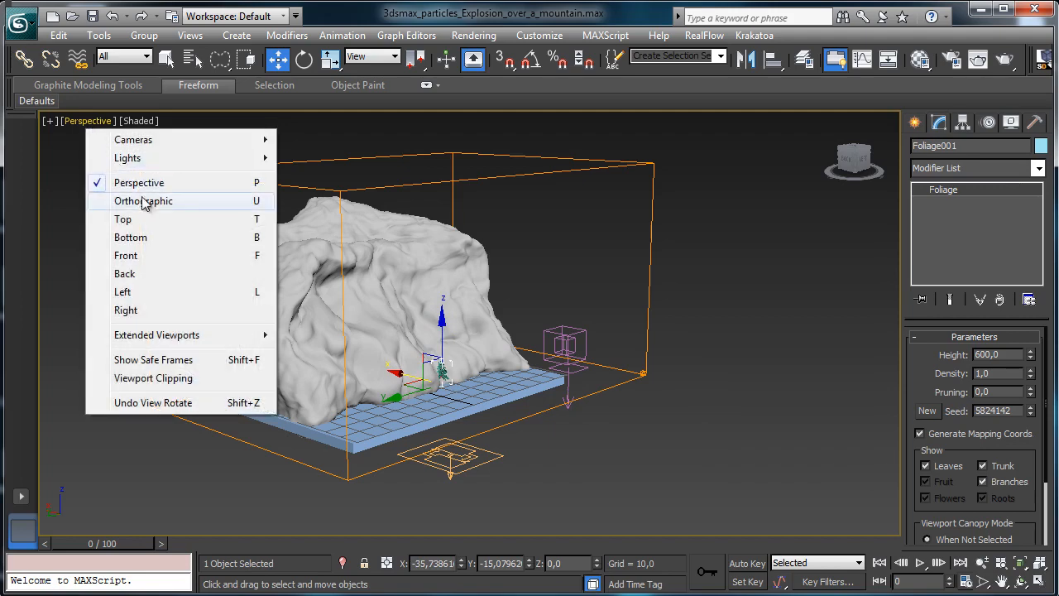
click(148, 198)
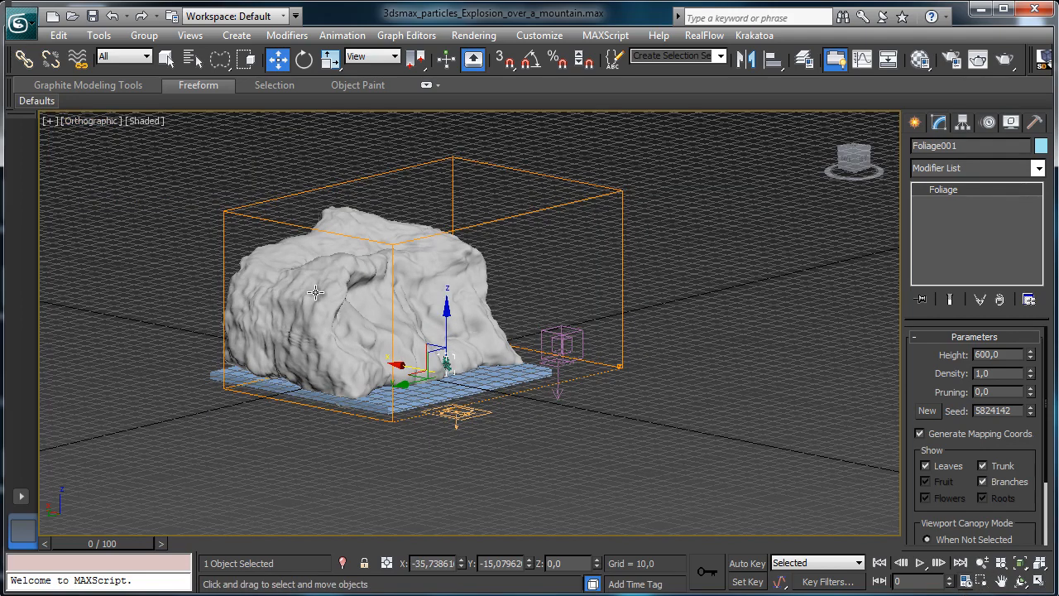
key(g)
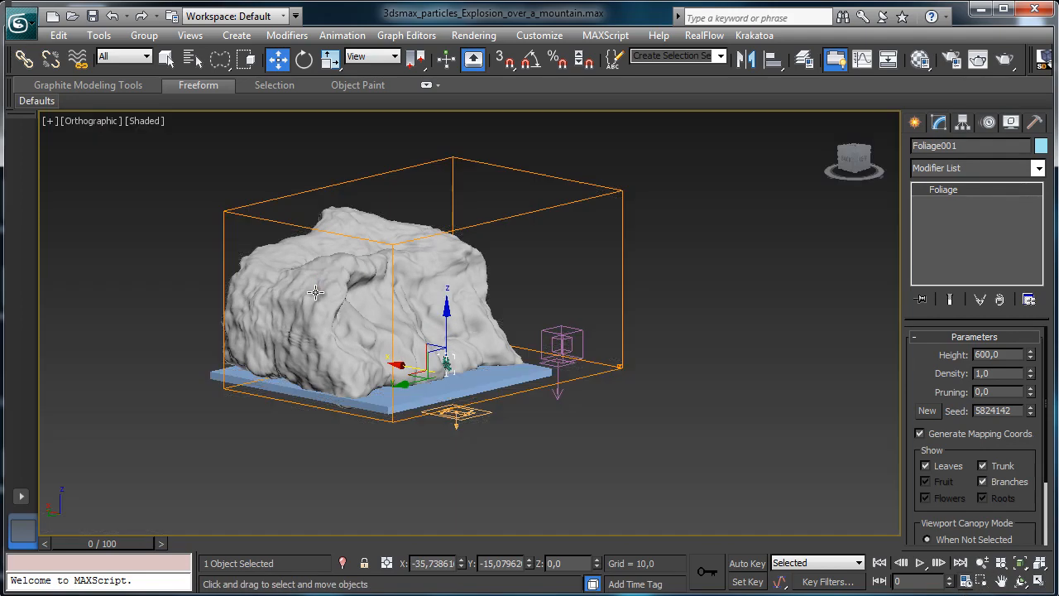
Move the pine inward and upward from the mountain's foot onto its slope.
click(982, 581)
drag(343, 335, 456, 378)
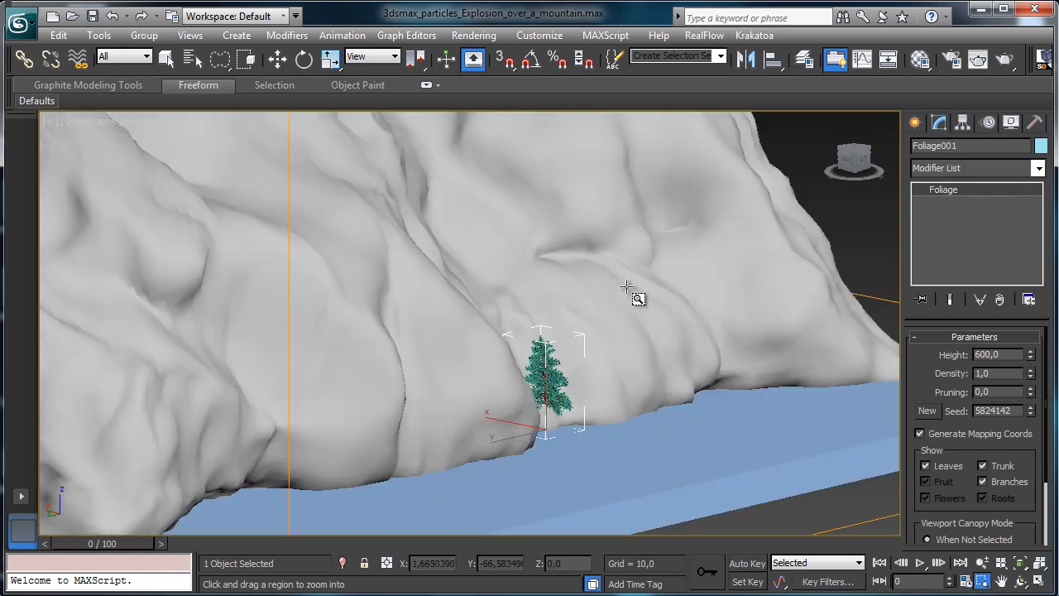
click(278, 58)
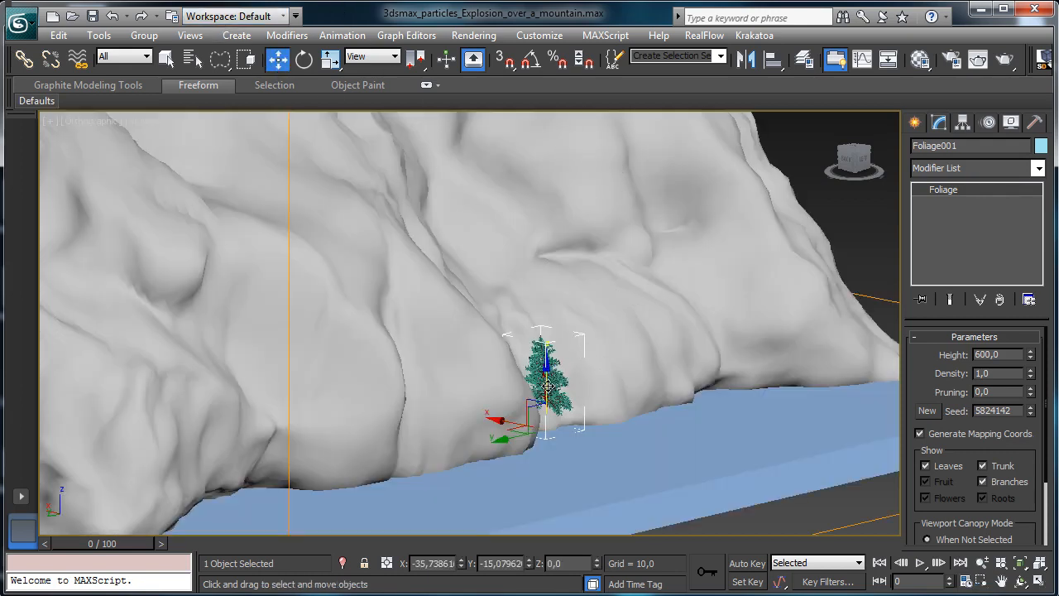
drag(548, 386, 439, 257)
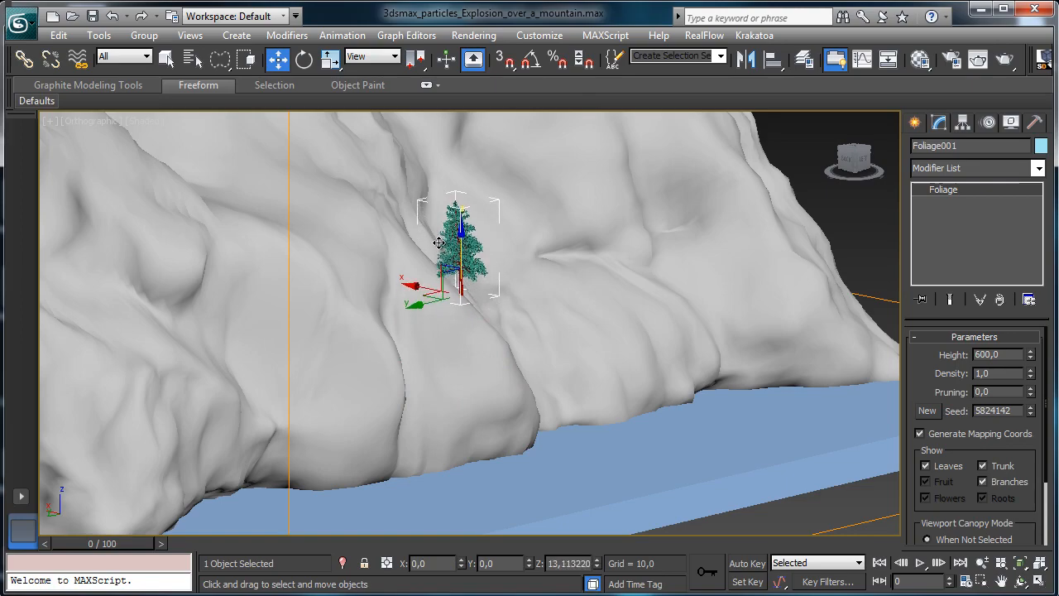
Raise the pine higher up the mountain slope to about Z = 30.5.
click(1016, 581)
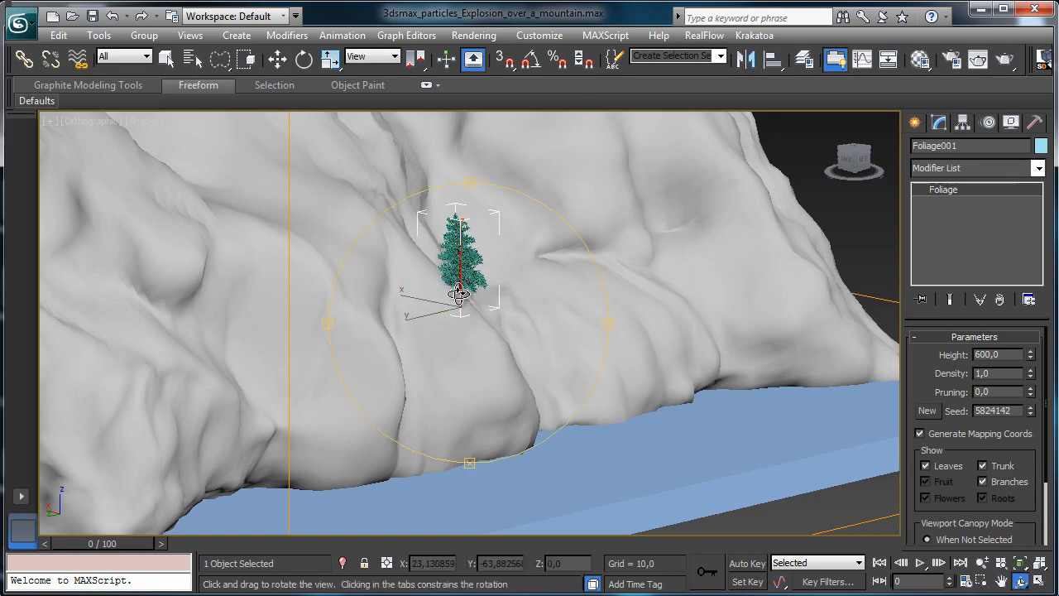
drag(459, 291, 374, 271)
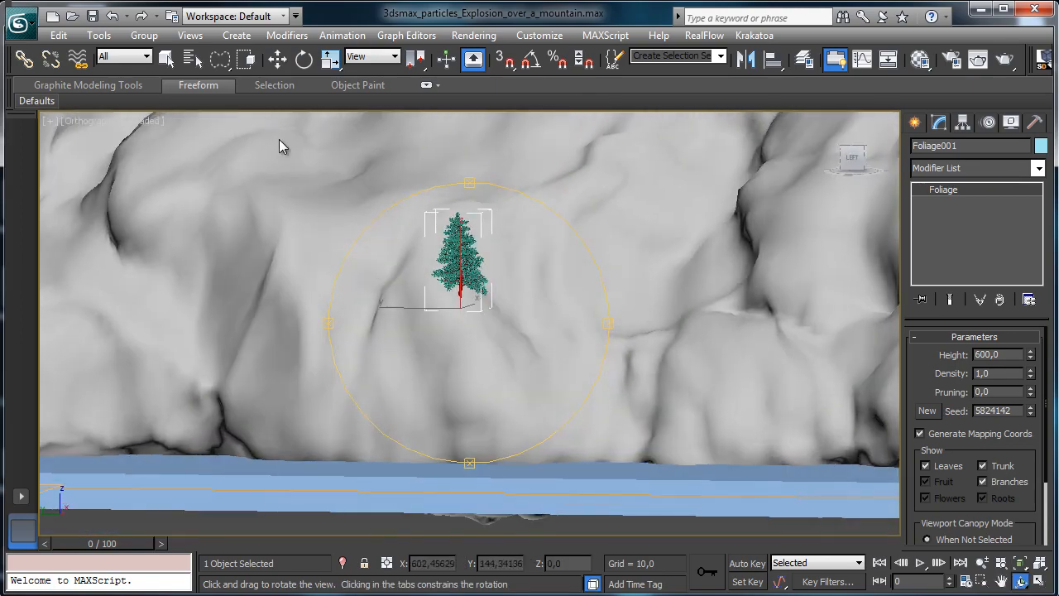
click(1001, 581)
drag(700, 392, 657, 421)
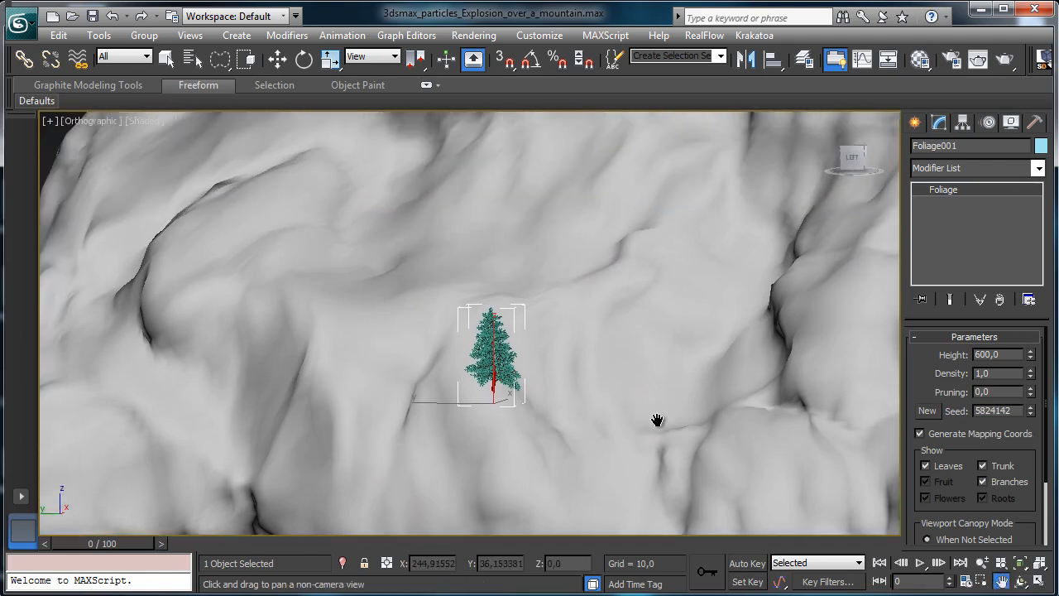
click(278, 59)
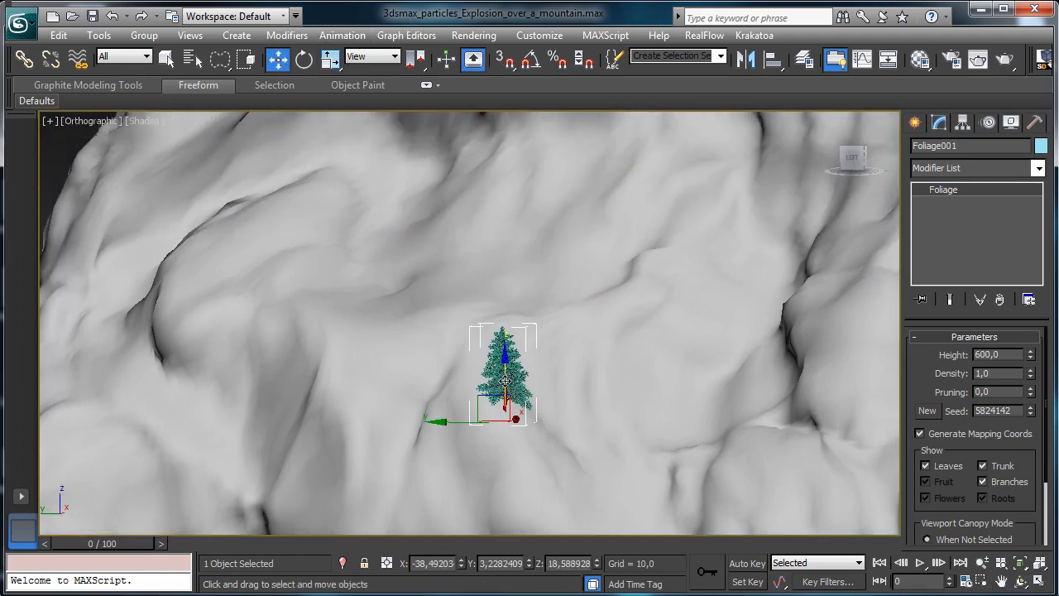
drag(504, 380, 505, 281)
Move the pine inward onto the upper slope, to about X = -13.6, Y = 11.2, Z = 35.
click(1019, 582)
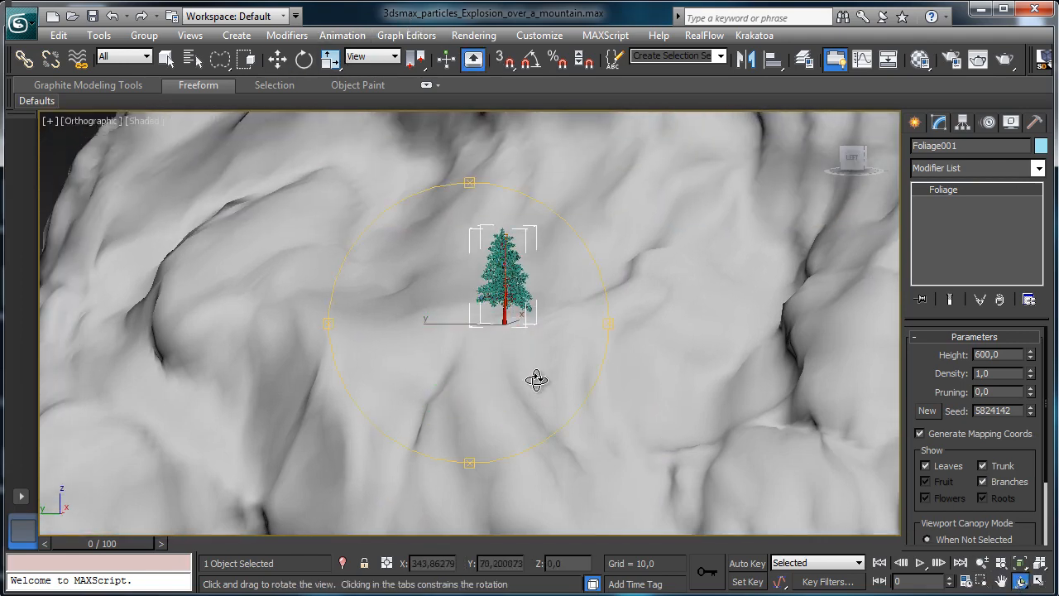
drag(538, 378, 593, 439)
click(278, 60)
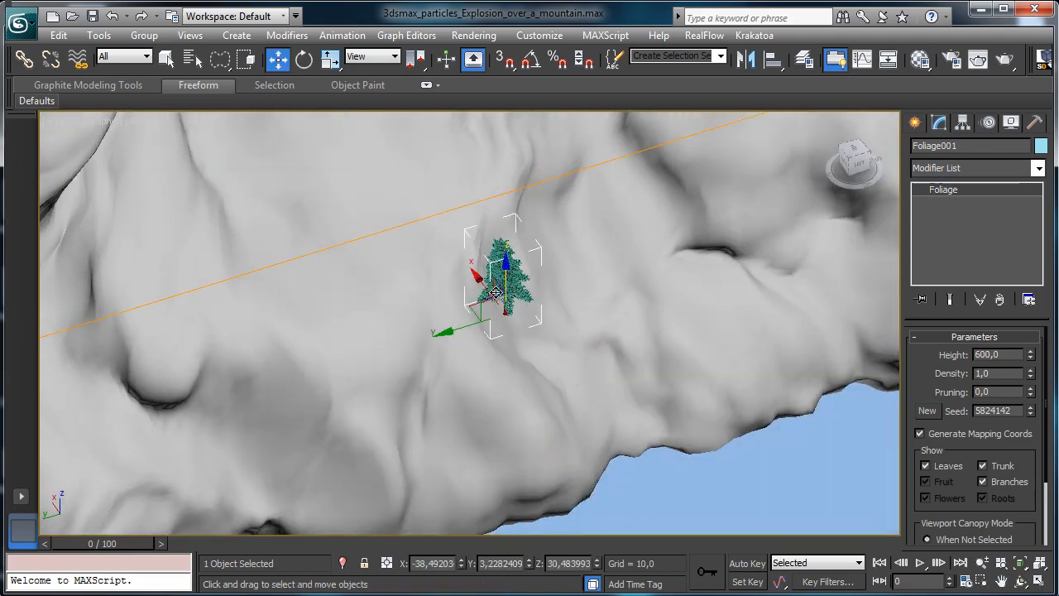
drag(470, 302, 322, 207)
click(1020, 582)
drag(434, 265, 408, 111)
click(278, 59)
drag(361, 162, 361, 124)
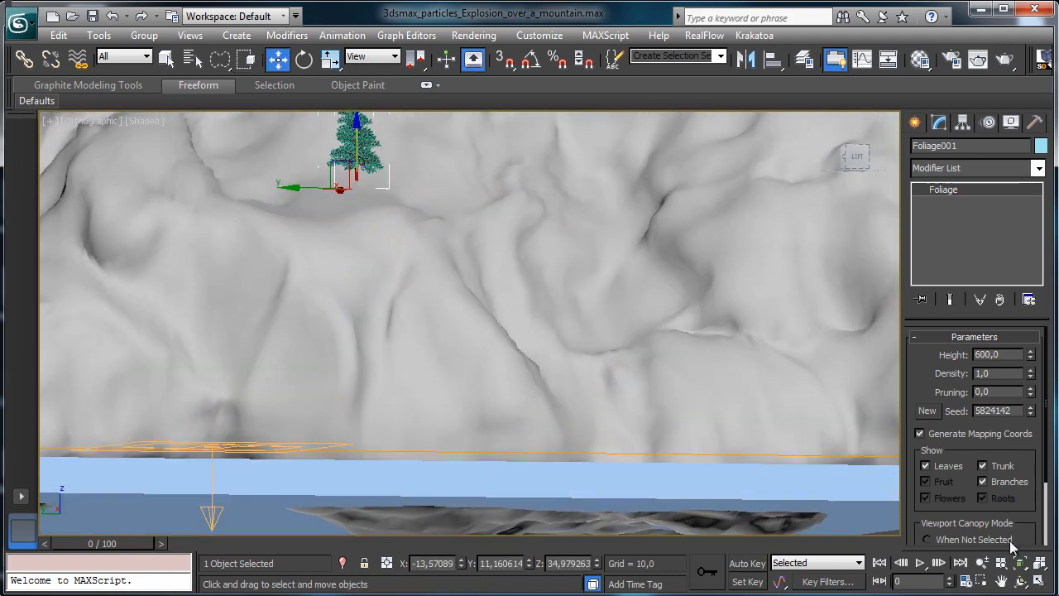
Clone the pine to a spot lower on the slope at about X = -19.3, Y = 20.8, Z = 30.9.
click(1002, 581)
drag(581, 301, 687, 439)
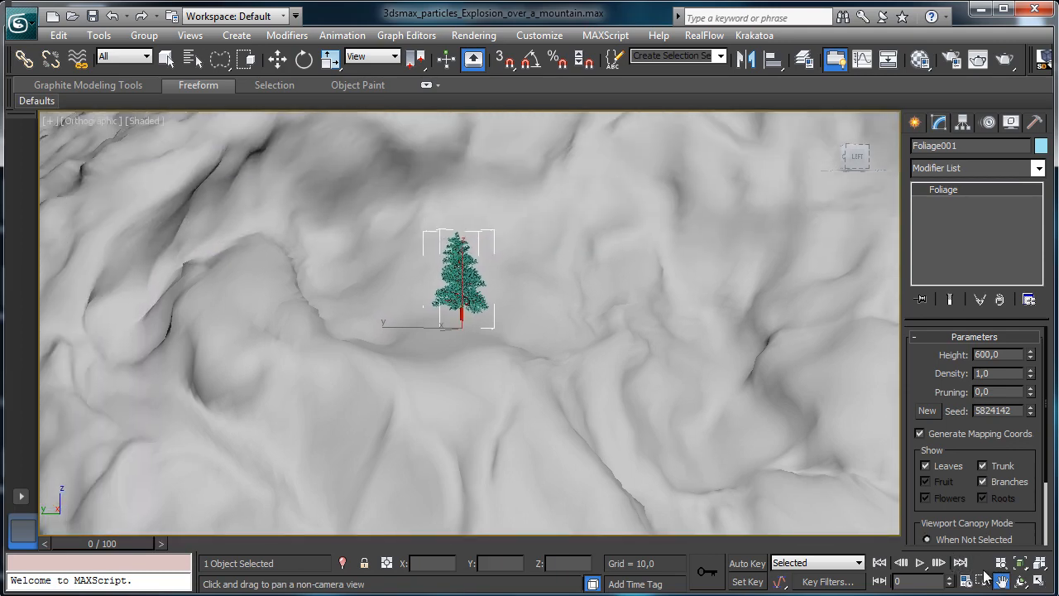
click(1019, 581)
drag(477, 355, 412, 135)
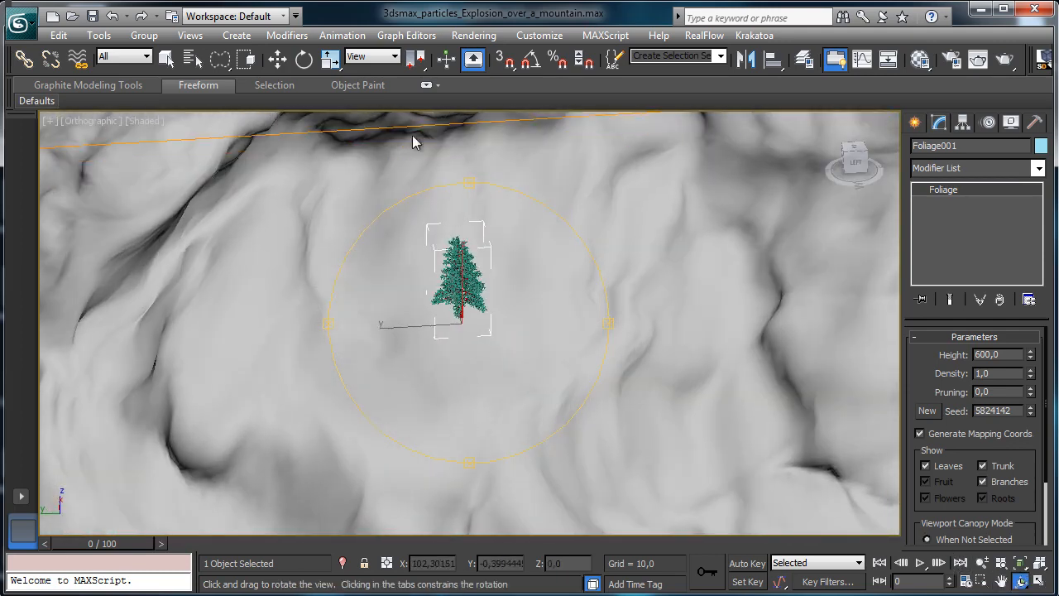
key(w)
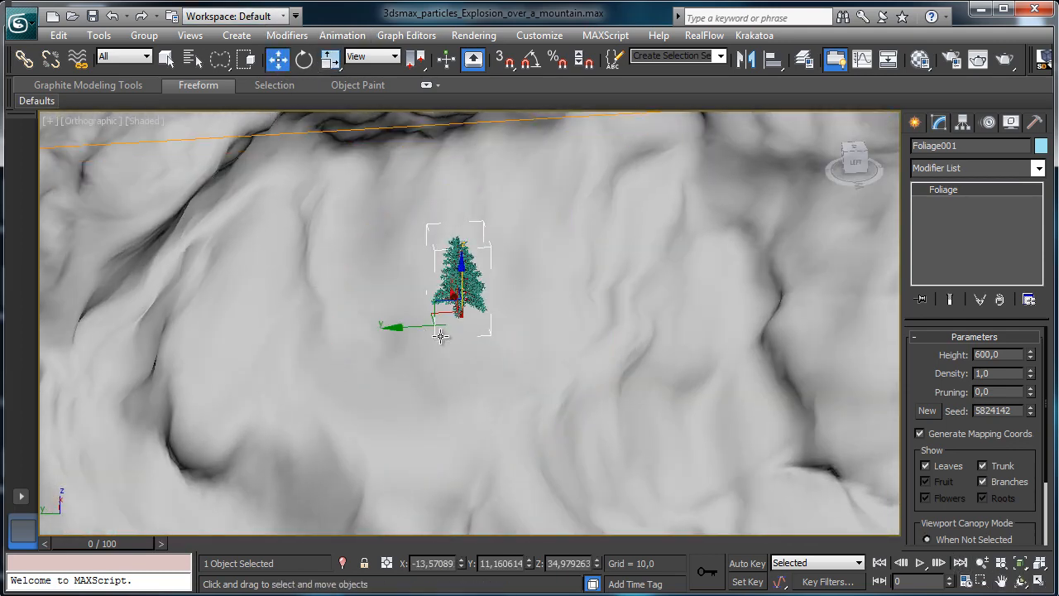
mouse_move(441, 316)
shift+mouse_down()
mouse_move(367, 343)
mouse_move(389, 346)
mouse_move(385, 332)
shift+mouse_up()
key(Return)
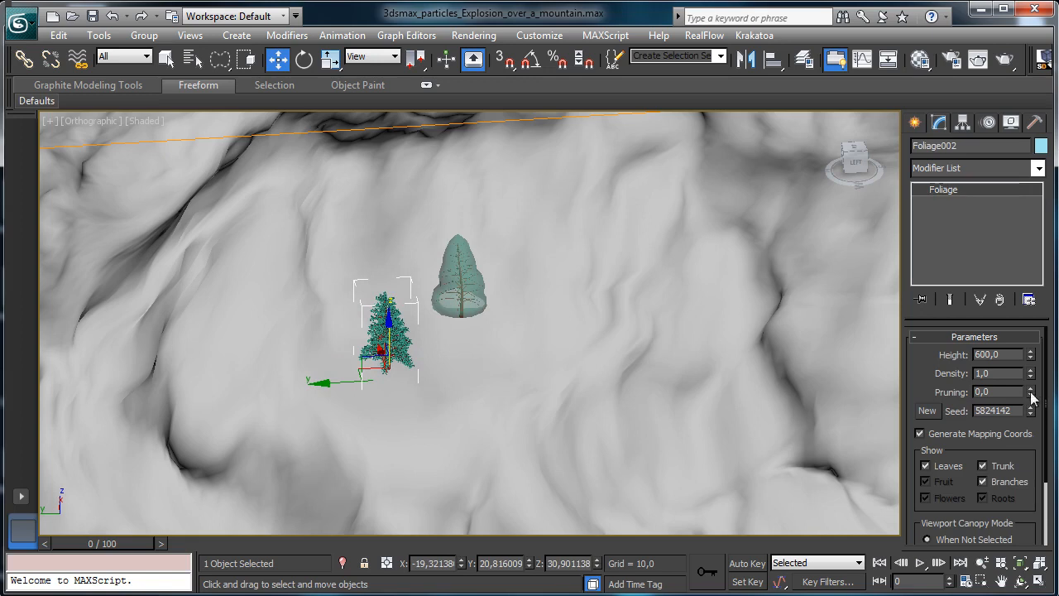
Rotate the copied pine to about 40° around Z and vary it with height 696, density 0.3, pruning 0.3 and a new seed.
click(304, 58)
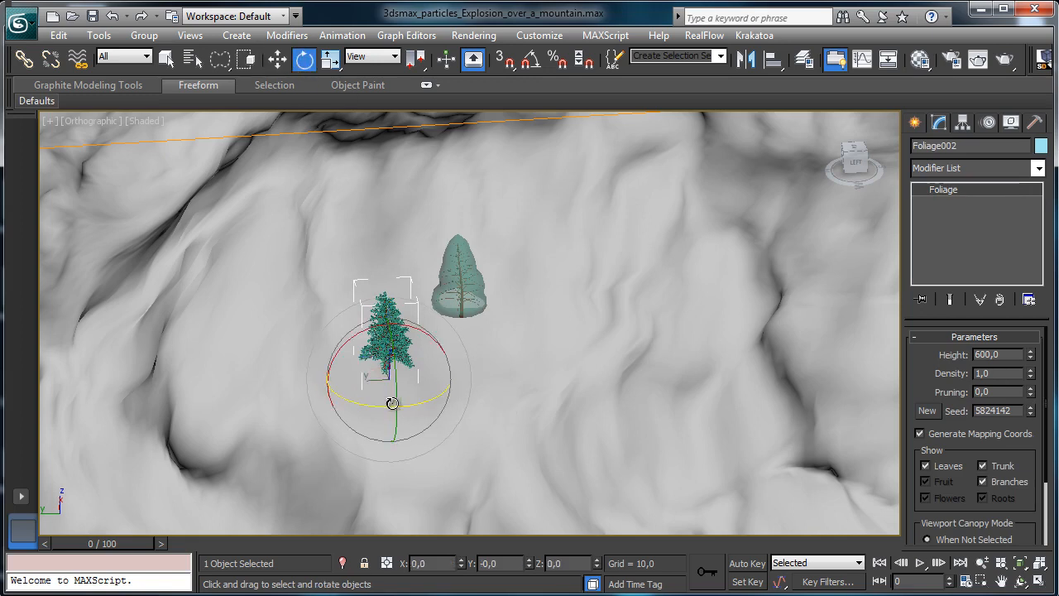
drag(392, 403, 457, 402)
drag(1031, 355, 1031, 337)
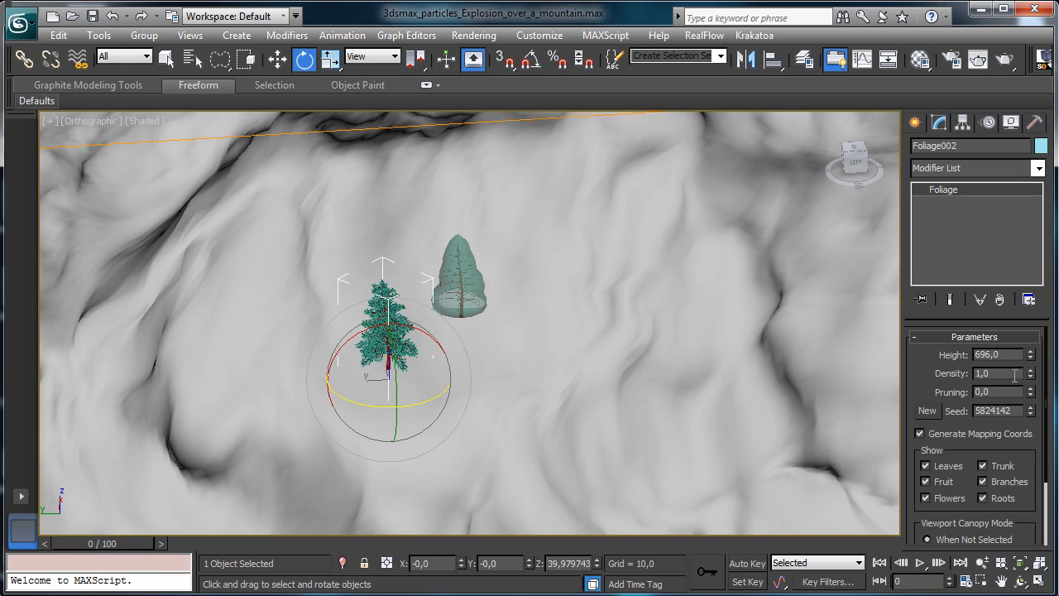
drag(1031, 380, 1034, 389)
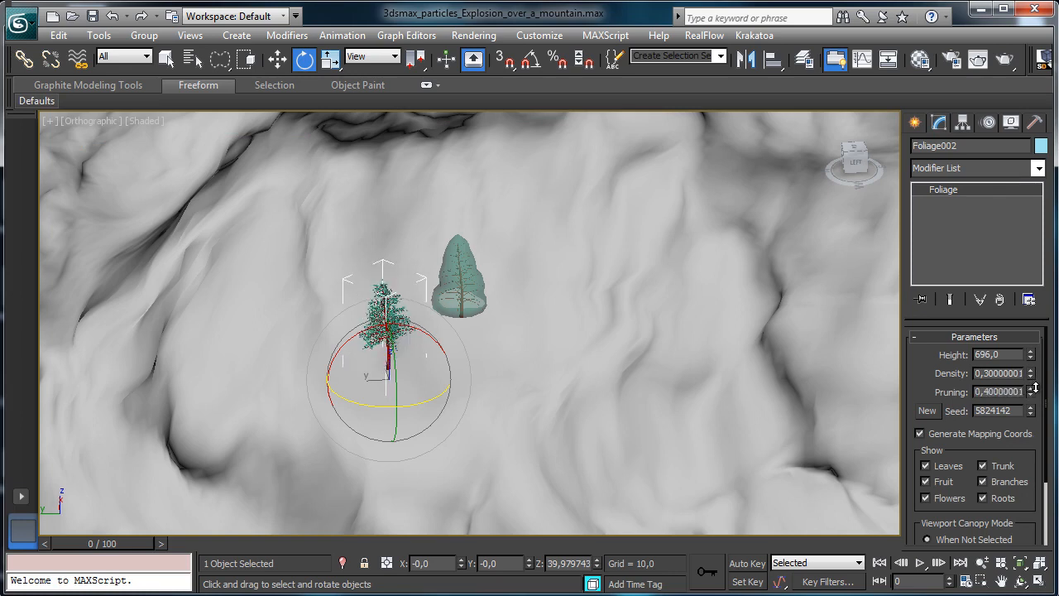
click(931, 413)
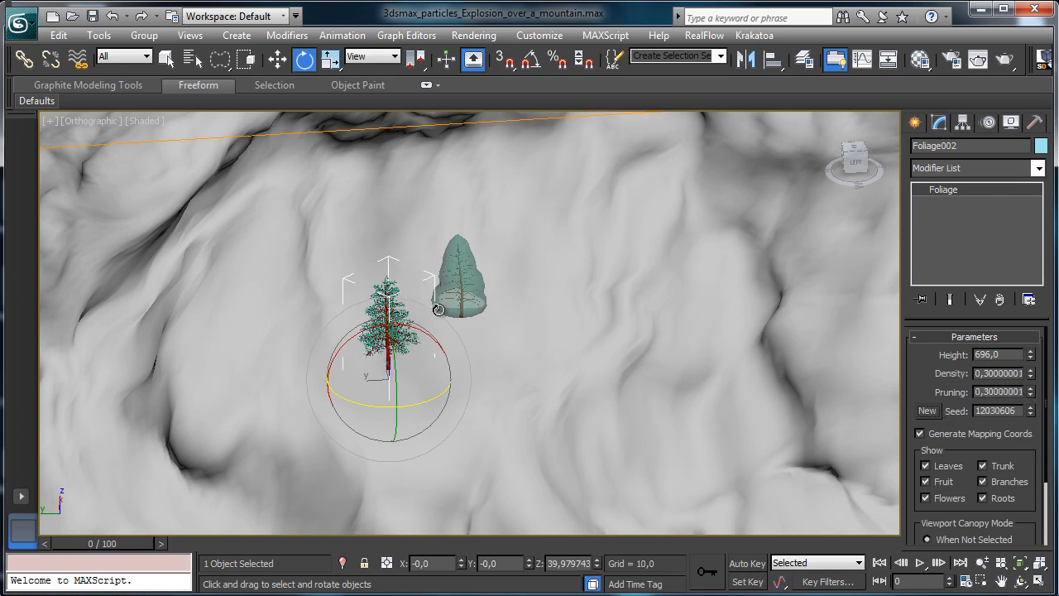
Clone the varied pine to the other side of the first tree, at about X = -17.9, Y = 3.4.
click(277, 58)
mouse_move(371, 373)
shift+mouse_down()
mouse_move(465, 355)
mouse_move(518, 333)
mouse_move(508, 360)
shift+mouse_up()
click(527, 380)
Lower the third pine along Z to about 30.2 so its trunk sits on the slope.
key(alt+w)
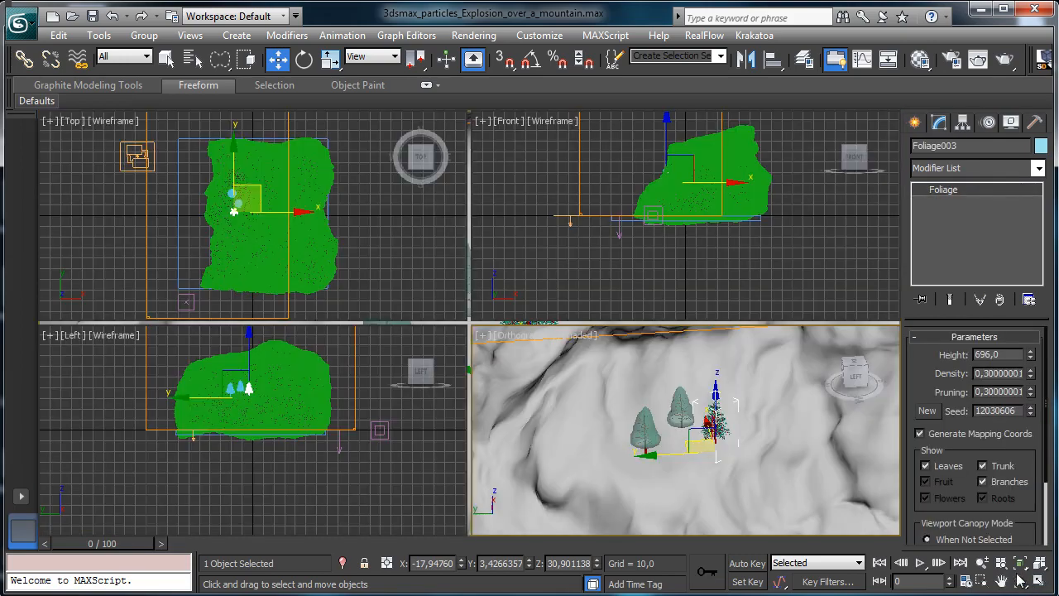
click(1039, 568)
click(1020, 581)
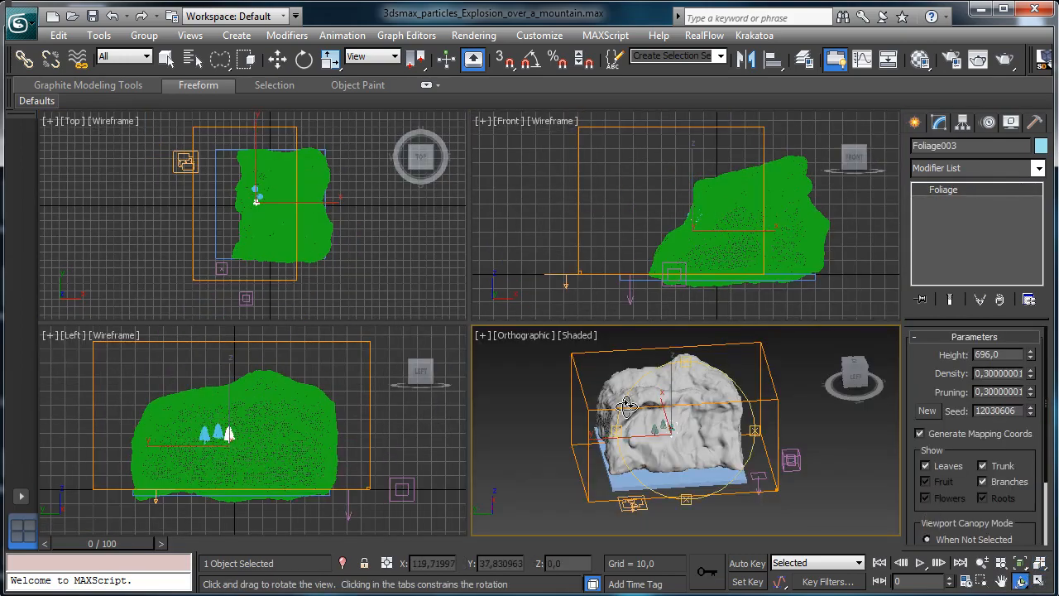
click(1039, 581)
click(1021, 564)
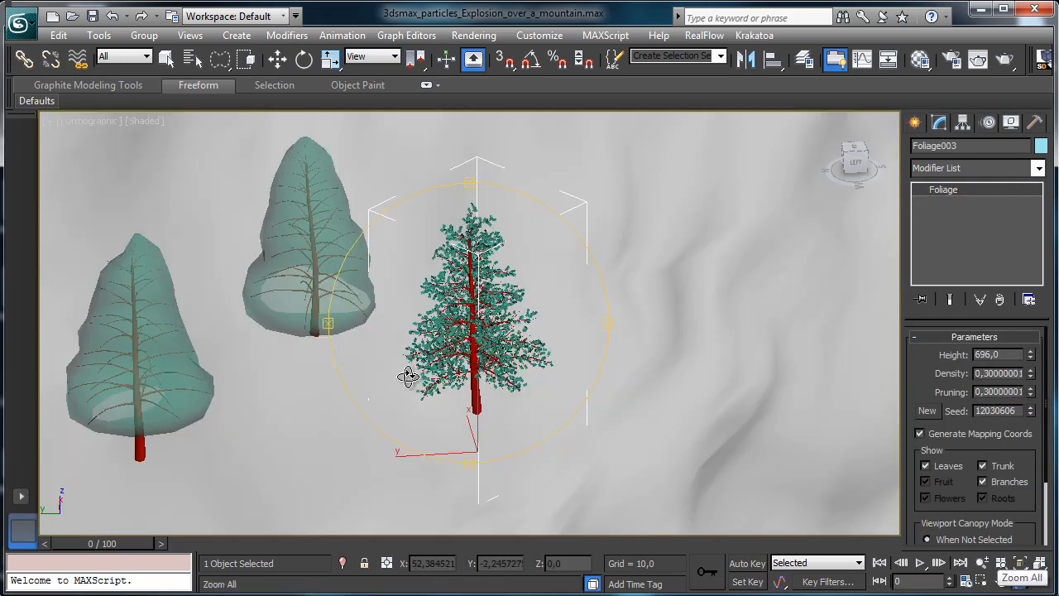
drag(406, 377, 412, 336)
key(w)
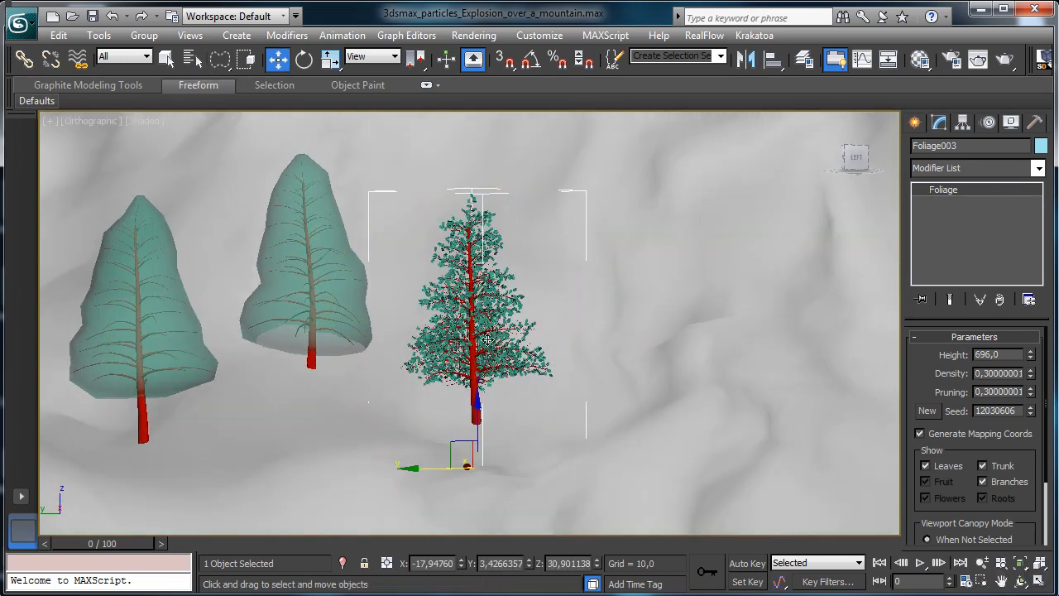
drag(476, 412, 496, 405)
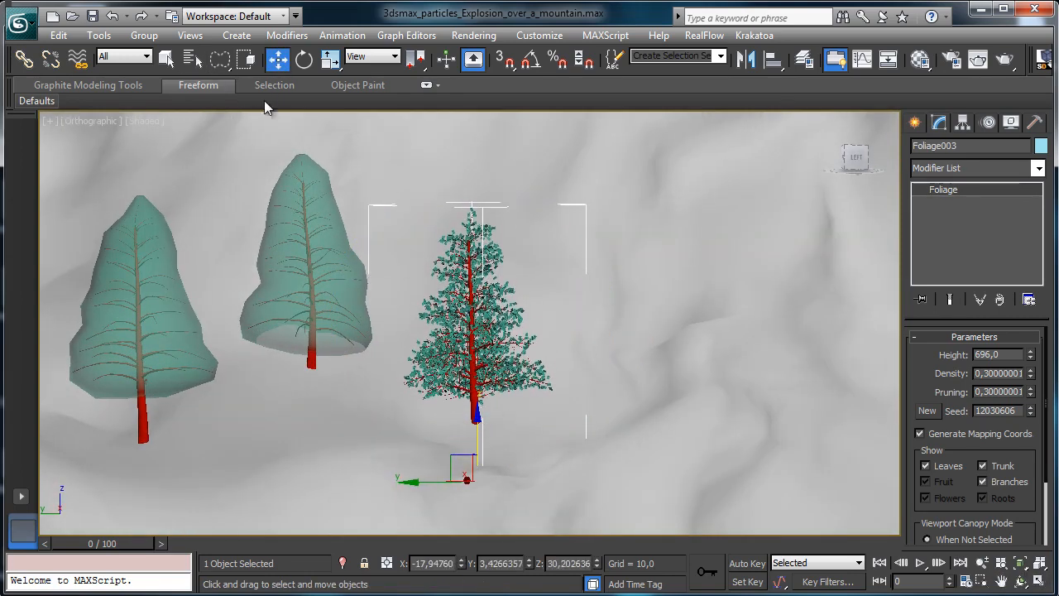
Rotate the third pine to about 56° around Z and reduce its height to about 591.6.
key(e)
drag(479, 483, 504, 485)
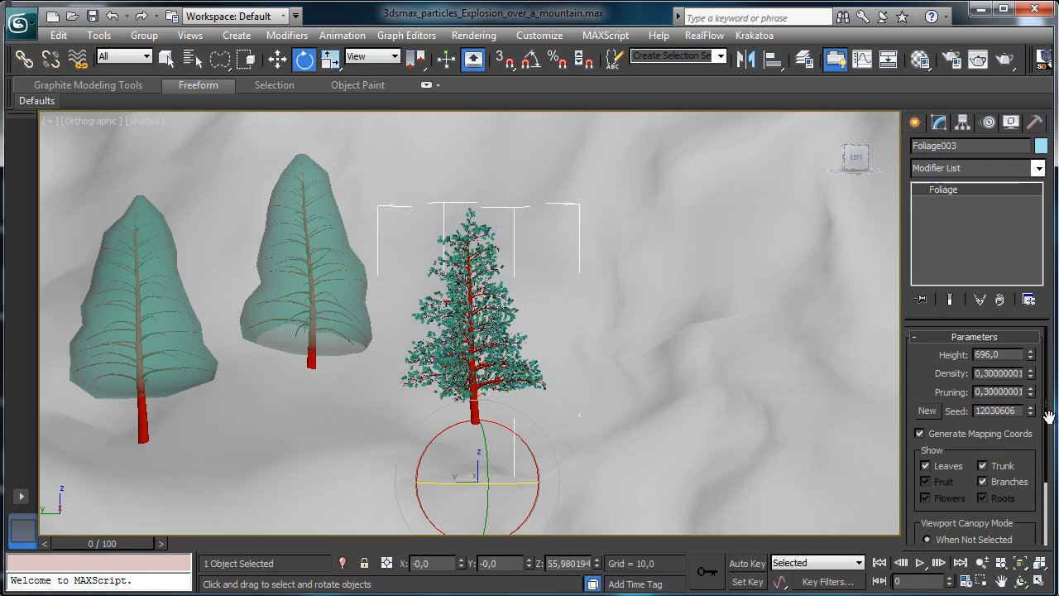
drag(1029, 354, 1018, 484)
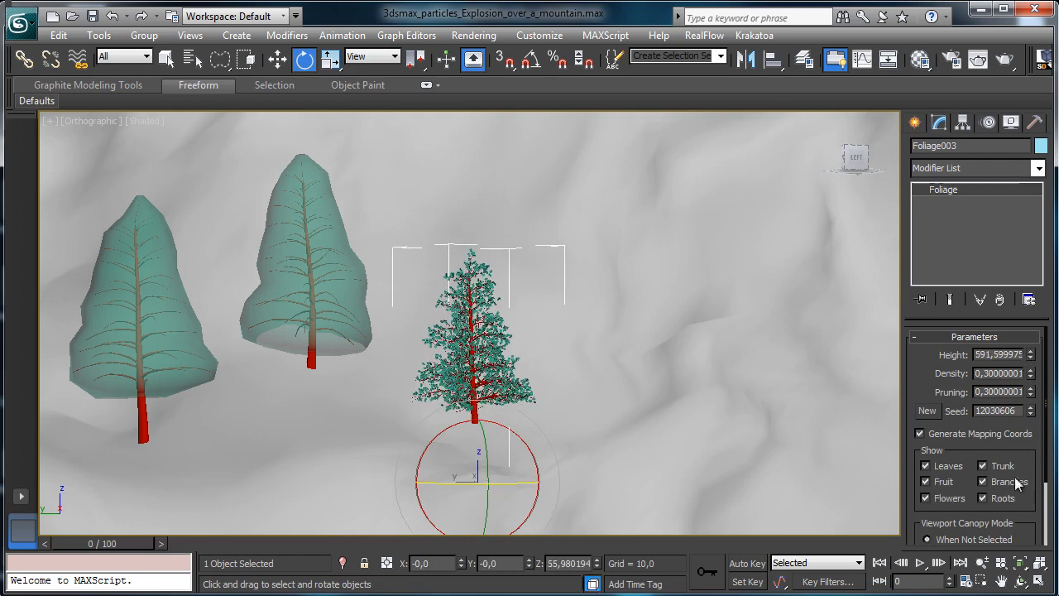
Clone the third pine between the existing trees at about X = -17.9, Y = 9.2 and raise the copy by about 1.17.
click(1020, 582)
drag(499, 371, 493, 396)
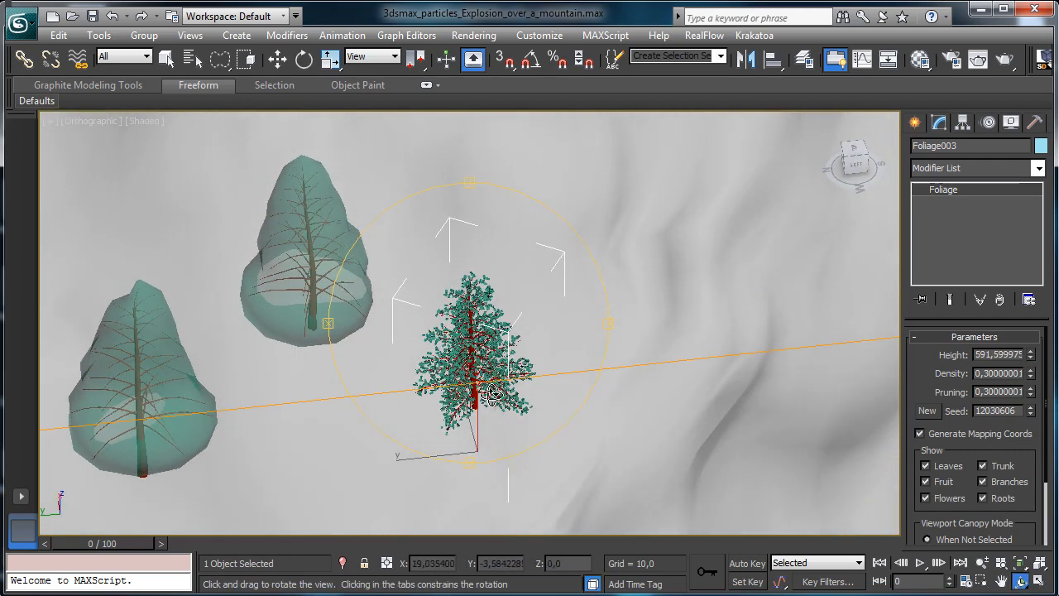
click(277, 59)
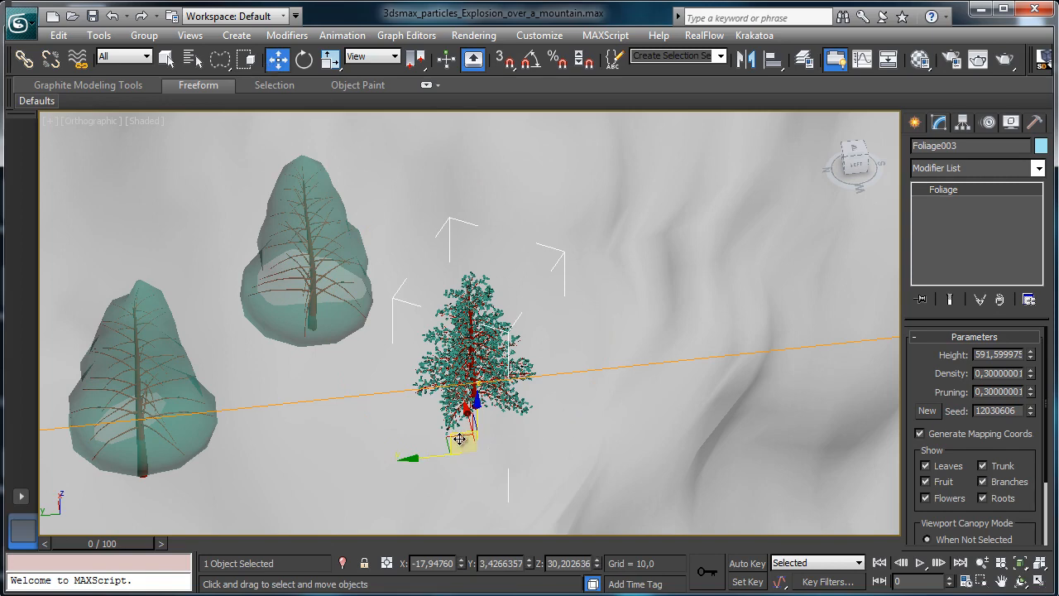
mouse_move(459, 438)
shift+mouse_down()
mouse_move(339, 449)
mouse_move(350, 455)
mouse_move(361, 439)
mouse_move(341, 456)
shift+mouse_up()
click(517, 377)
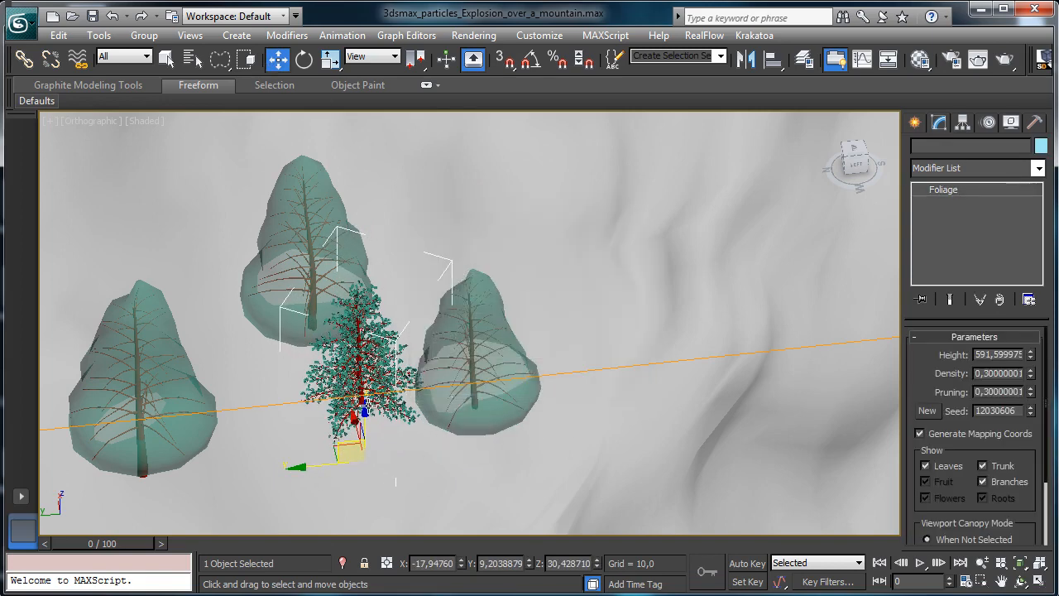
drag(364, 411, 368, 396)
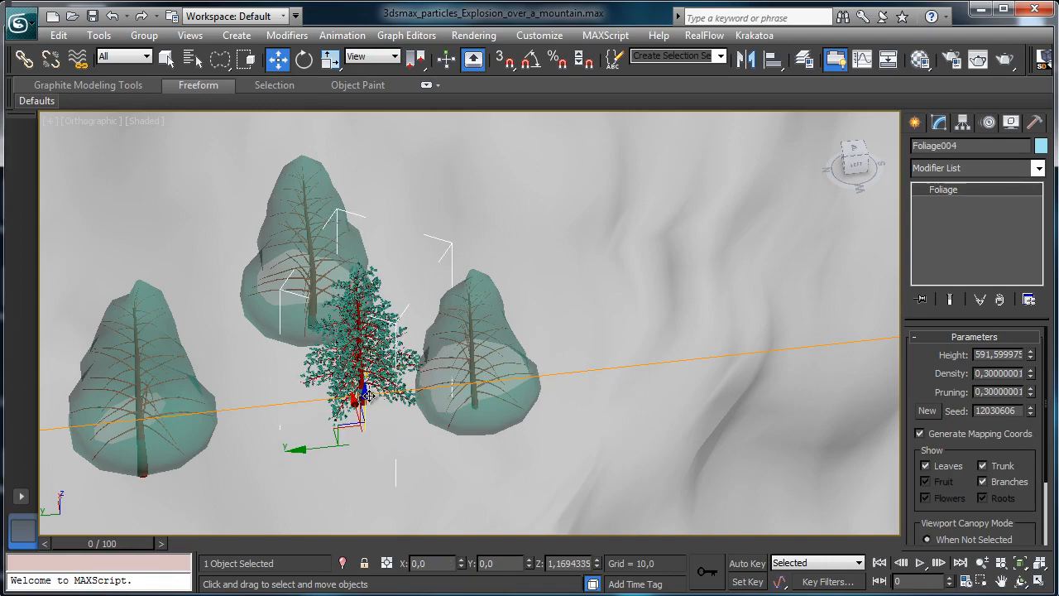
Clone the fourth pine to a spot behind the second tree, at about X = -11.1, Y = 19.1, Z = 31.6.
click(1020, 582)
mouse_move(389, 339)
mouse_down()
mouse_move(480, 303)
mouse_move(440, 298)
mouse_move(485, 306)
mouse_move(356, 372)
mouse_move(351, 386)
mouse_move(327, 383)
mouse_move(234, 303)
mouse_move(211, 263)
mouse_up()
key(w)
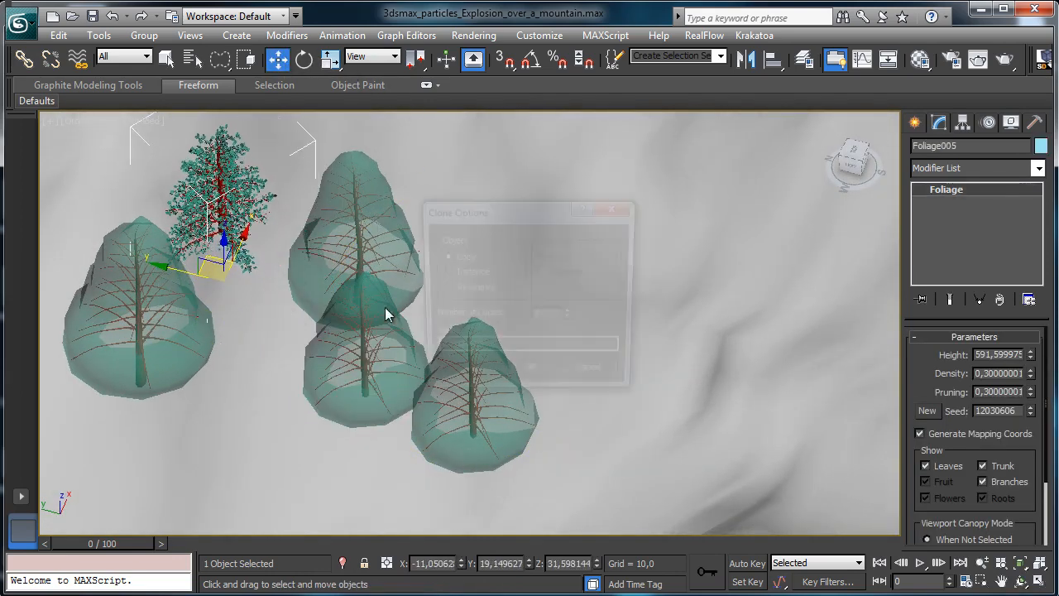
click(529, 378)
Place another pine copy in front of the group at about X = -26, Y = 16.2 and rotate it to about 85° around Z.
key(ctrl+r)
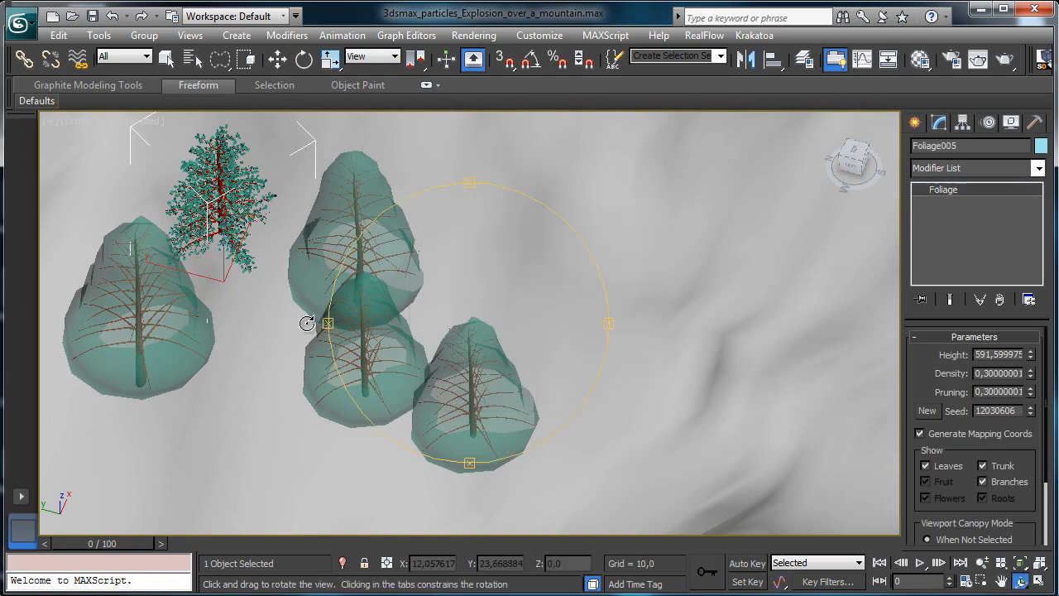
mouse_move(303, 321)
mouse_down()
mouse_move(467, 274)
mouse_move(394, 243)
mouse_up()
drag(502, 263, 898, 480)
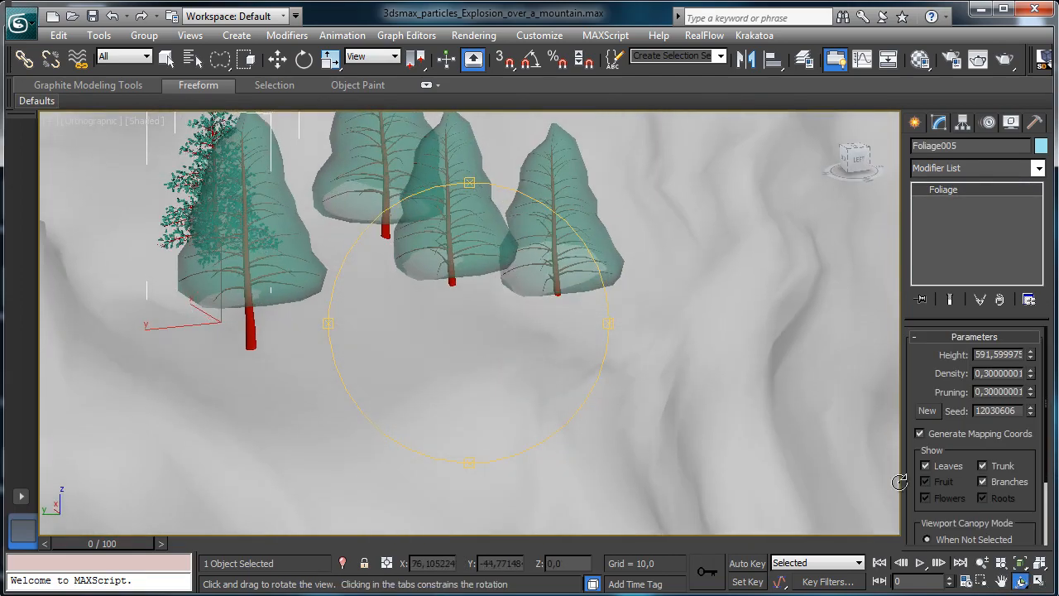
click(981, 563)
drag(574, 355, 586, 415)
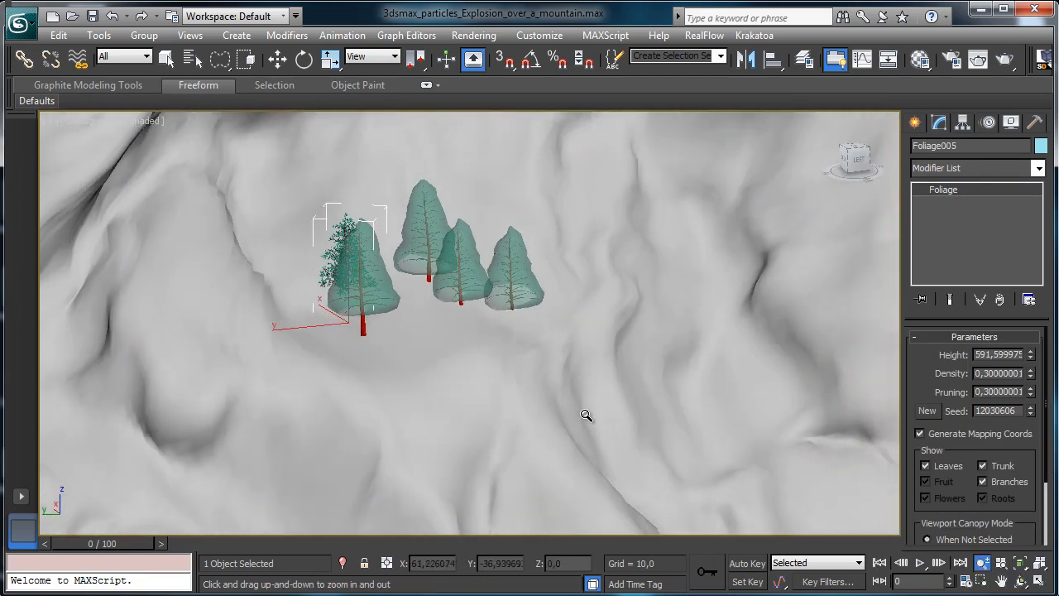
click(1001, 581)
drag(668, 432, 659, 499)
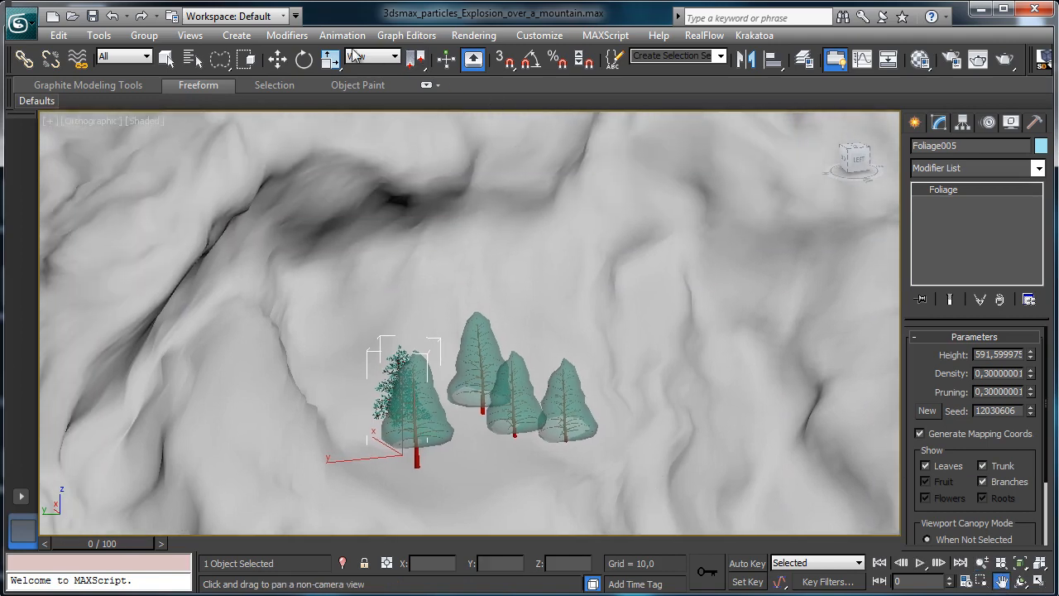
click(277, 58)
drag(376, 455, 457, 479)
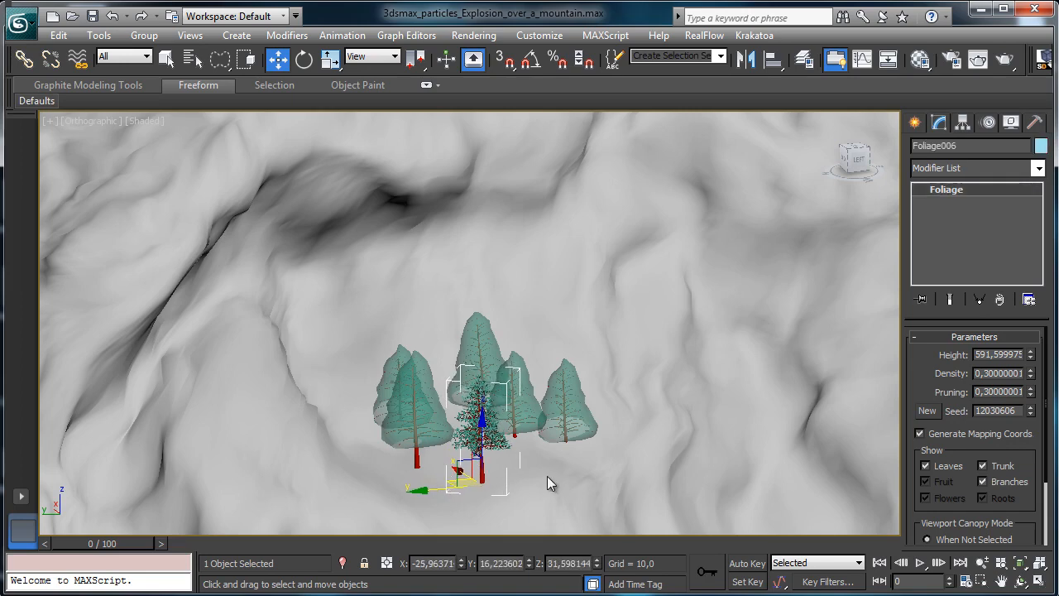
click(531, 377)
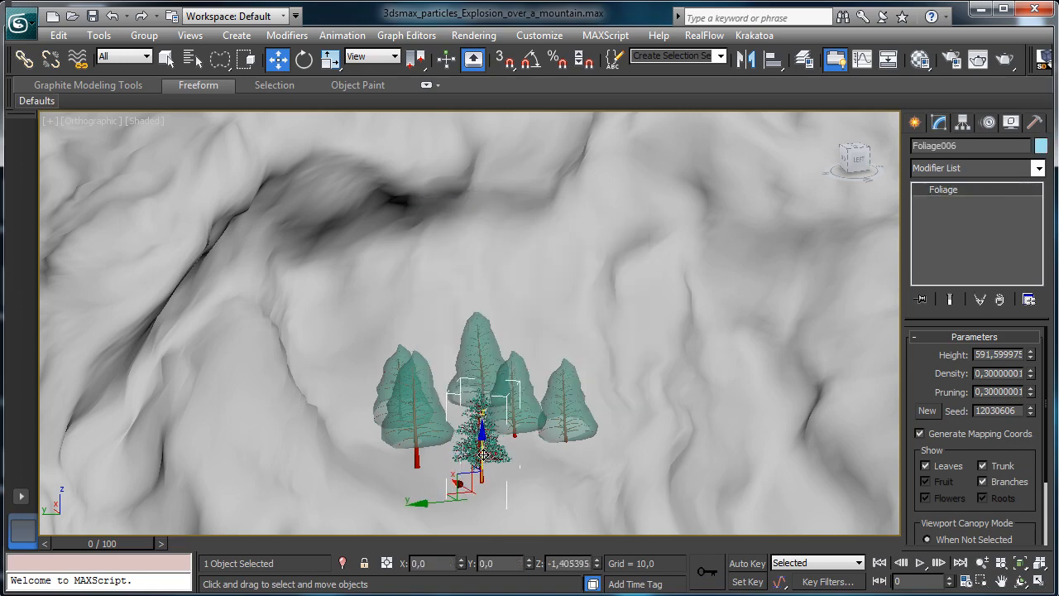
key(e)
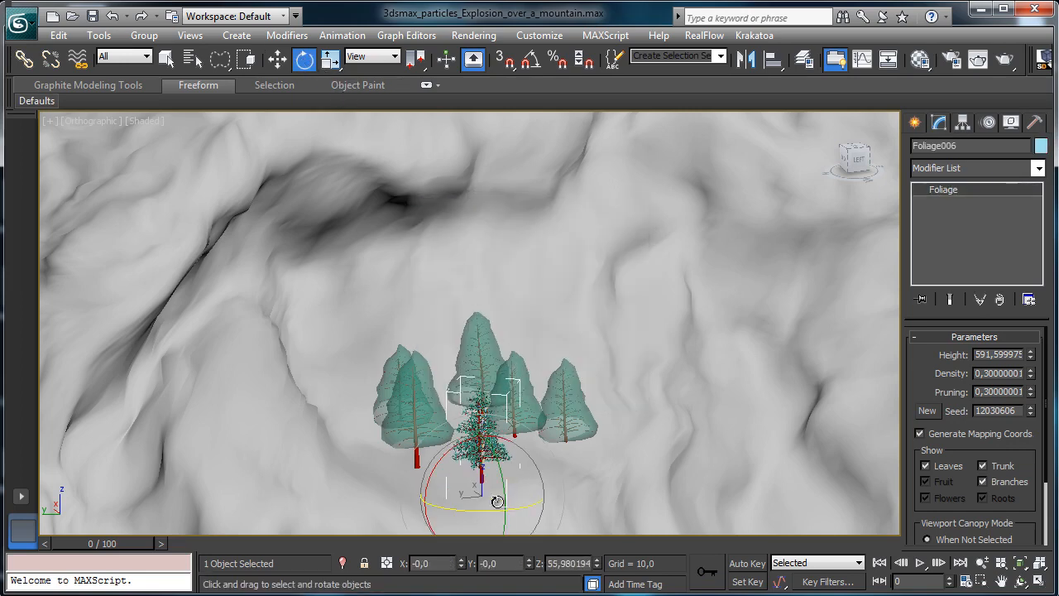
drag(467, 509, 701, 472)
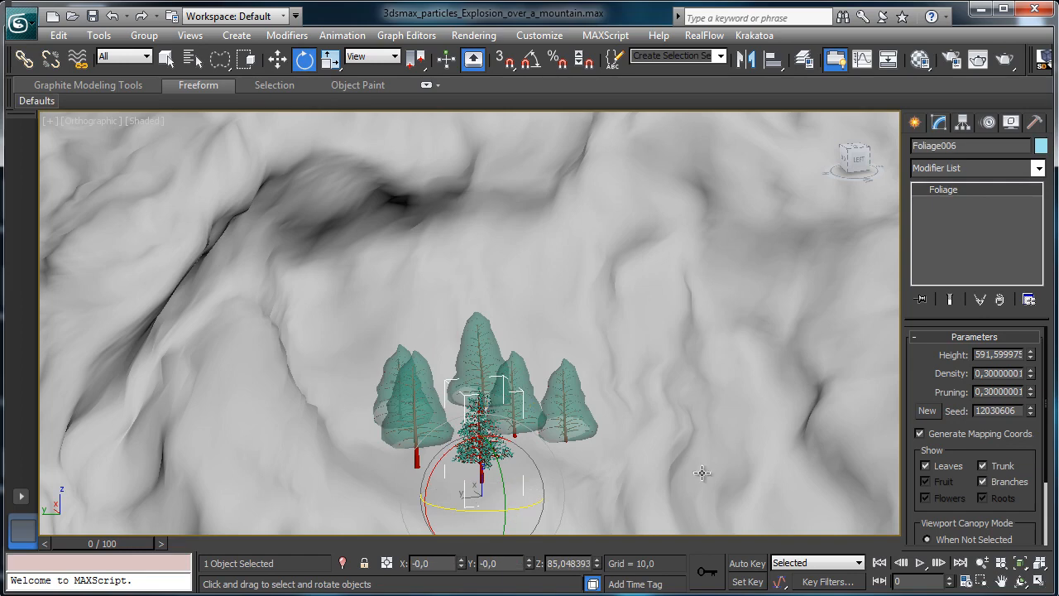
Generate a new random seed for the newest pine at the front of the tree group to vary its shape.
click(926, 411)
click(981, 562)
drag(654, 331, 657, 389)
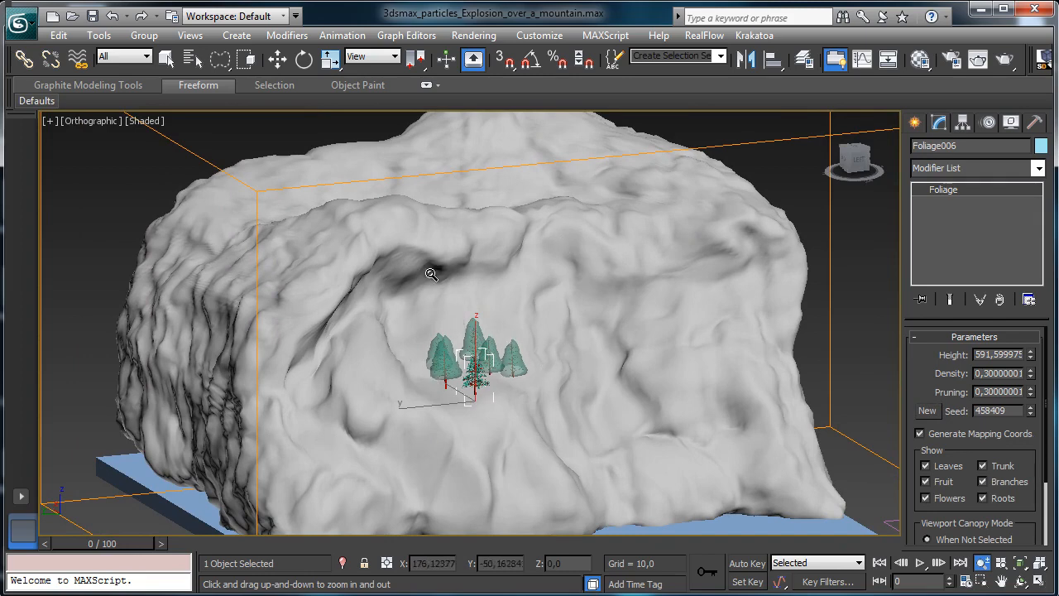
click(165, 56)
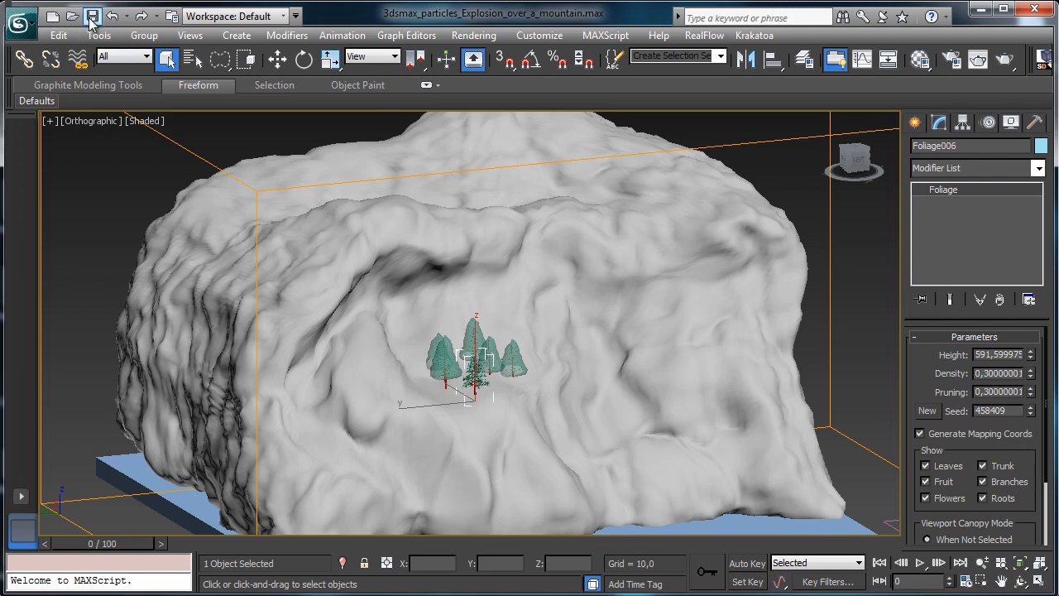
Select the FumeFX container around the mountain and switch the viewport to a Perspective view.
click(800, 152)
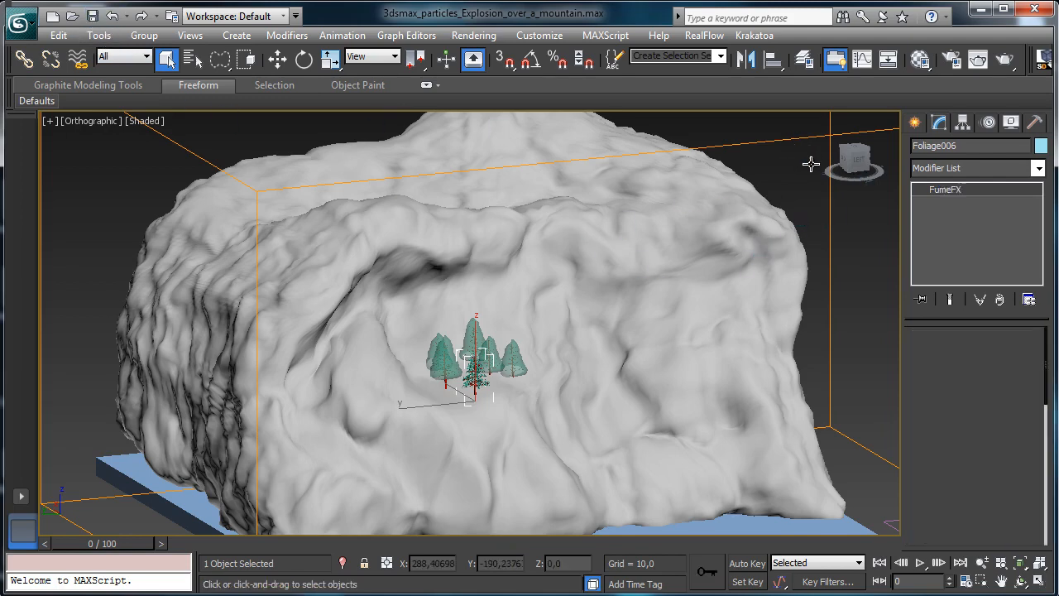
click(106, 122)
click(146, 185)
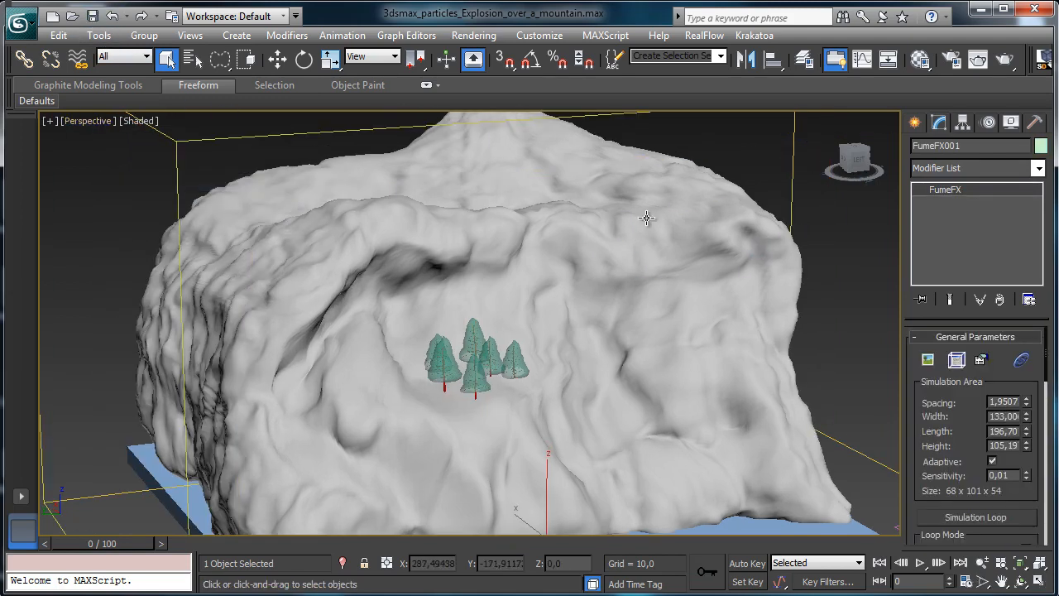
click(980, 562)
drag(549, 314, 661, 364)
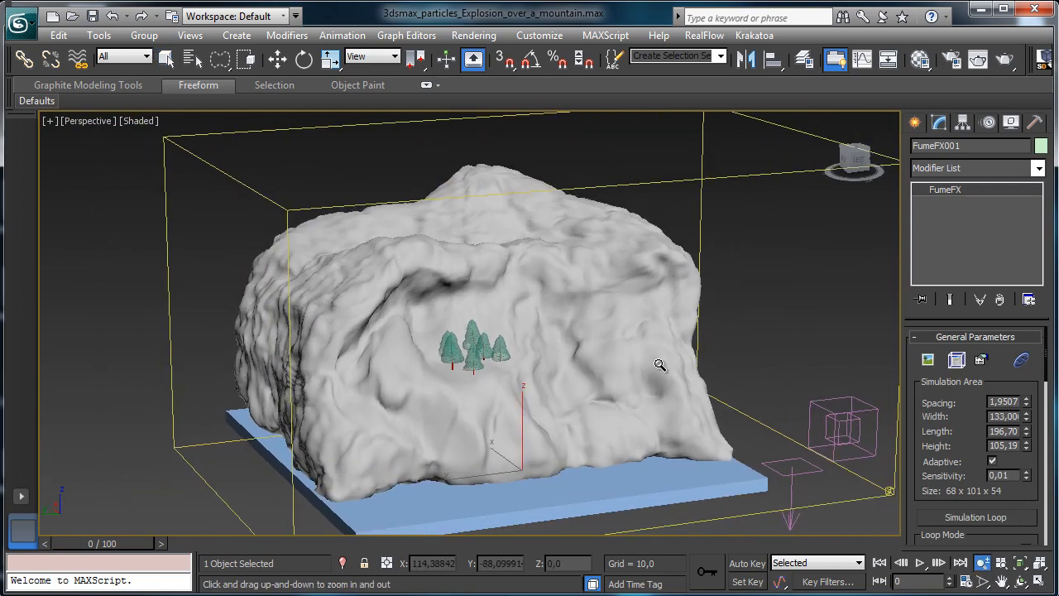
click(1001, 582)
drag(592, 346, 395, 309)
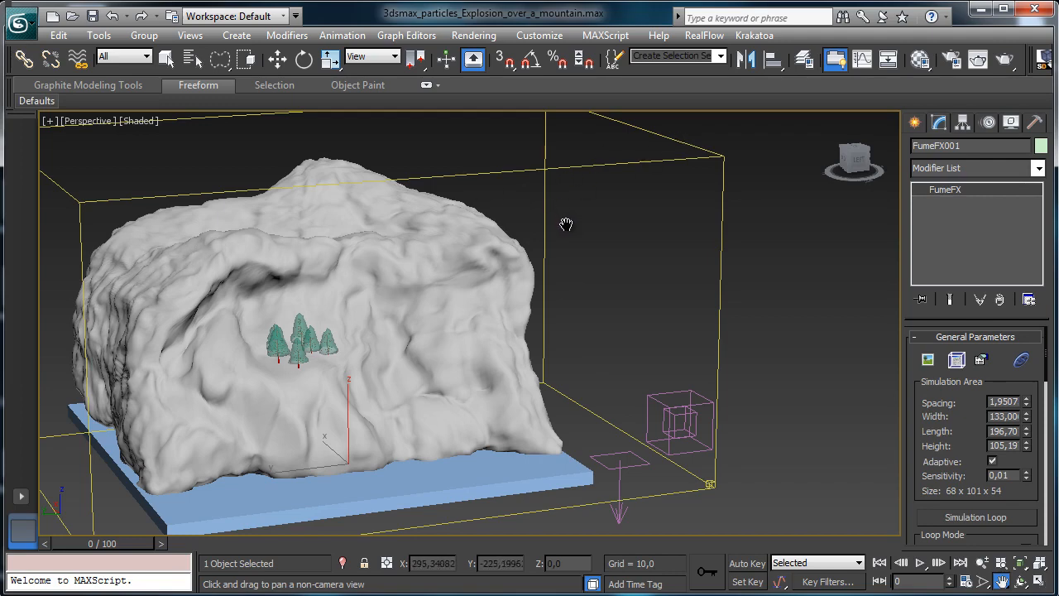
click(100, 124)
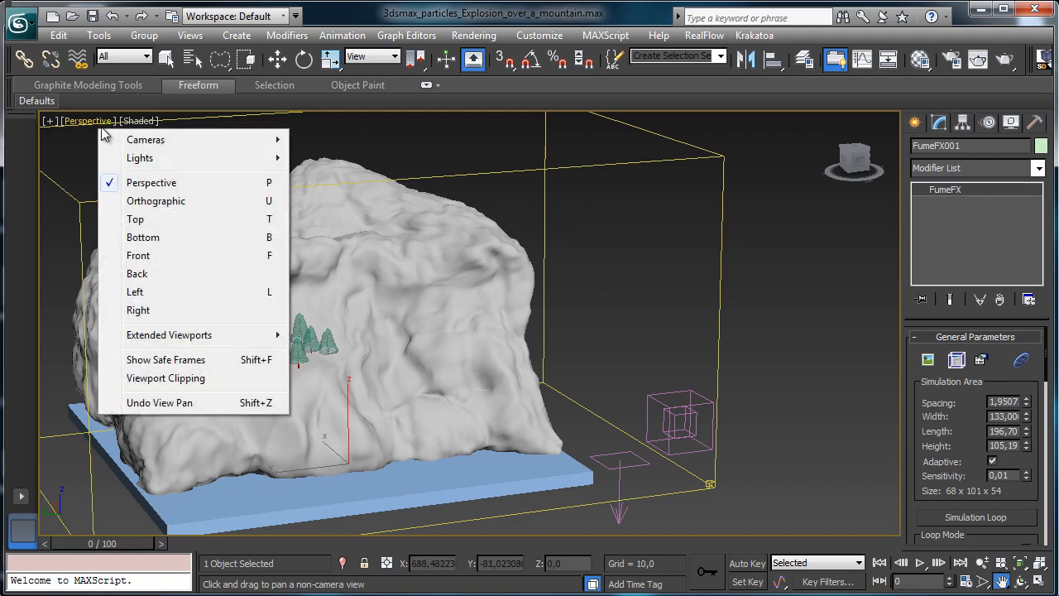
click(371, 37)
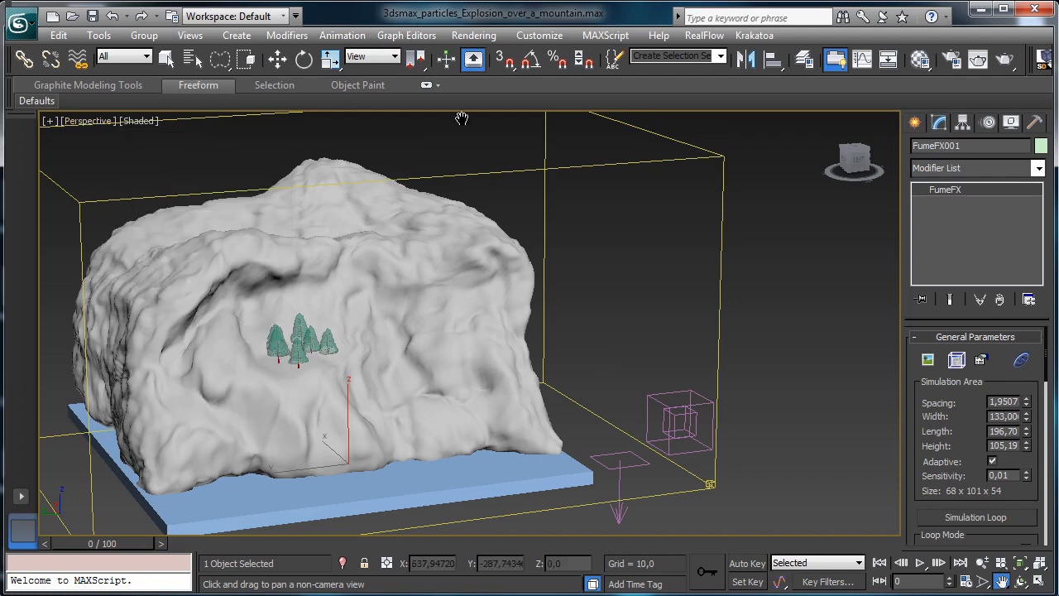
Open the container's FumeFX settings and create a Particle Source among its objects and sources.
click(955, 360)
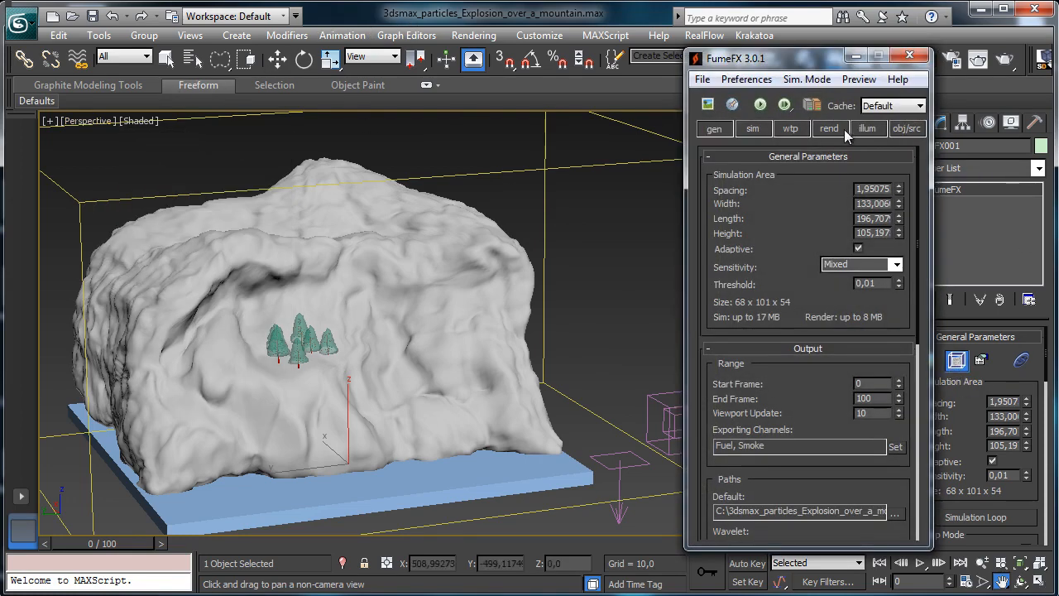
click(907, 129)
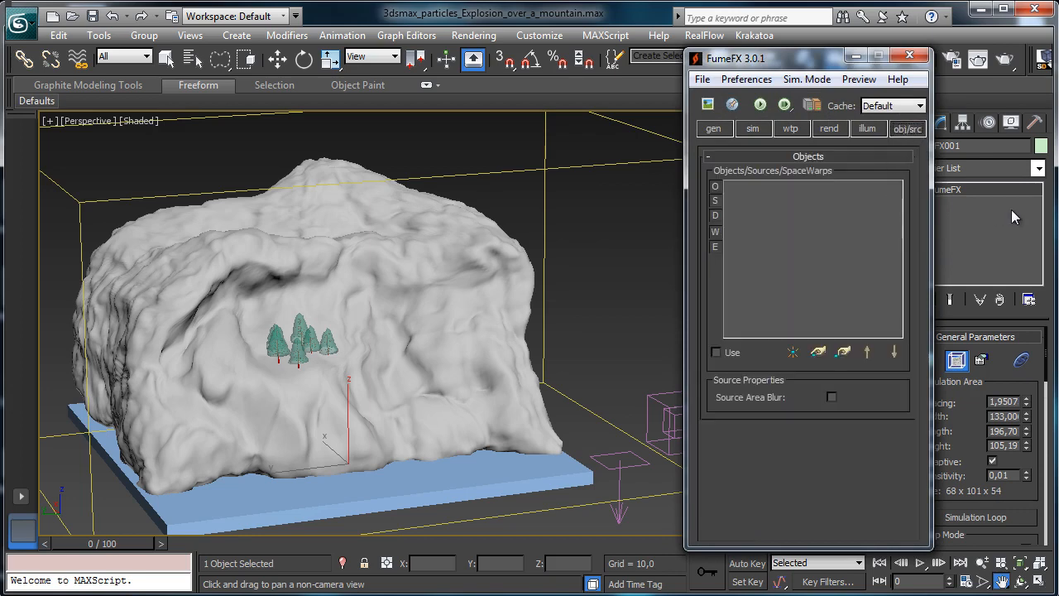
click(792, 355)
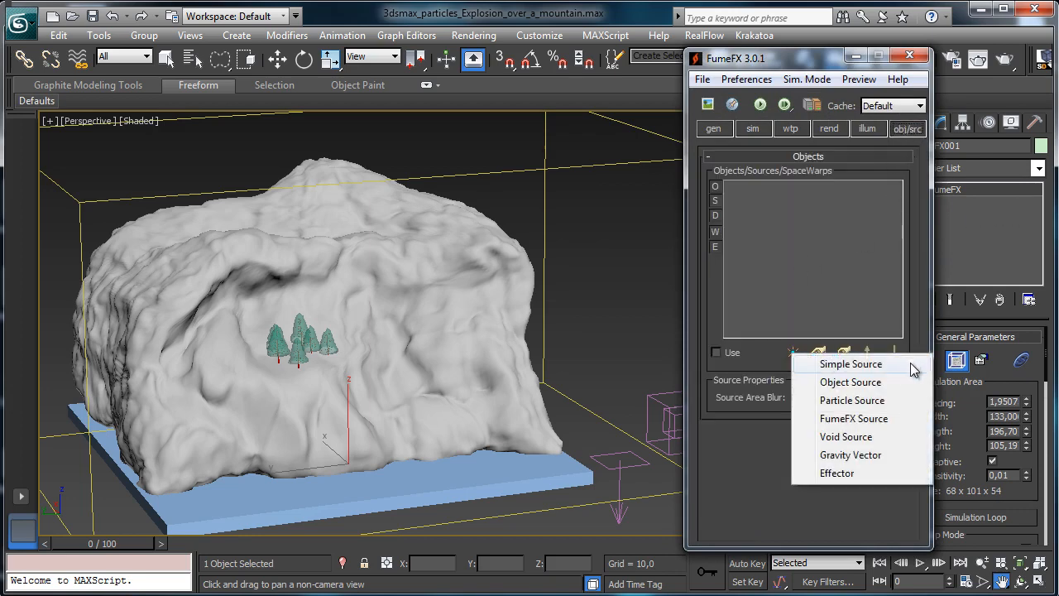
click(874, 402)
Assign the PF_One particle system to the new FumeFX particle source.
click(871, 487)
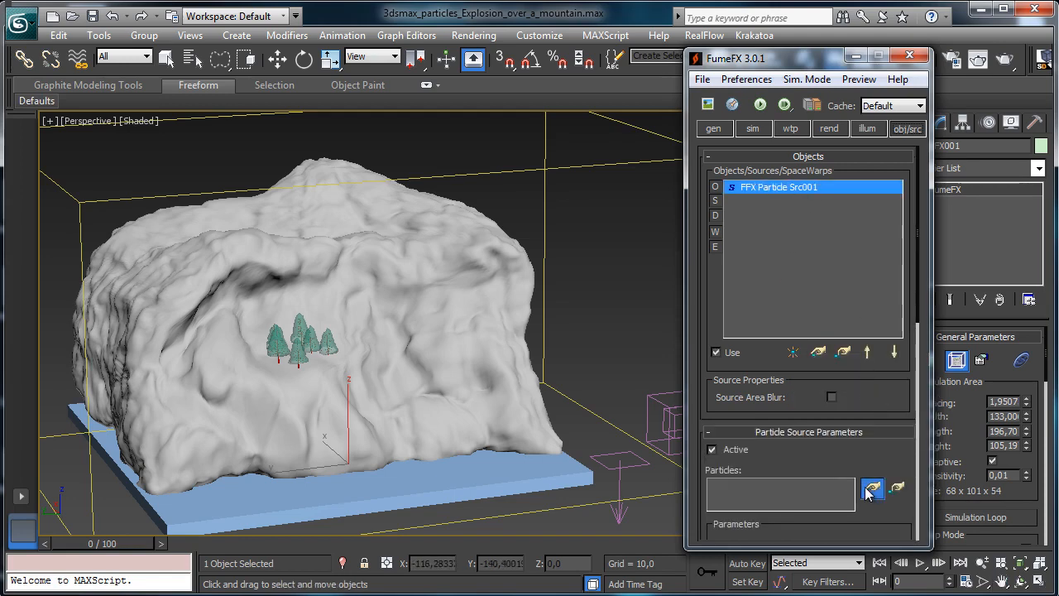
click(193, 58)
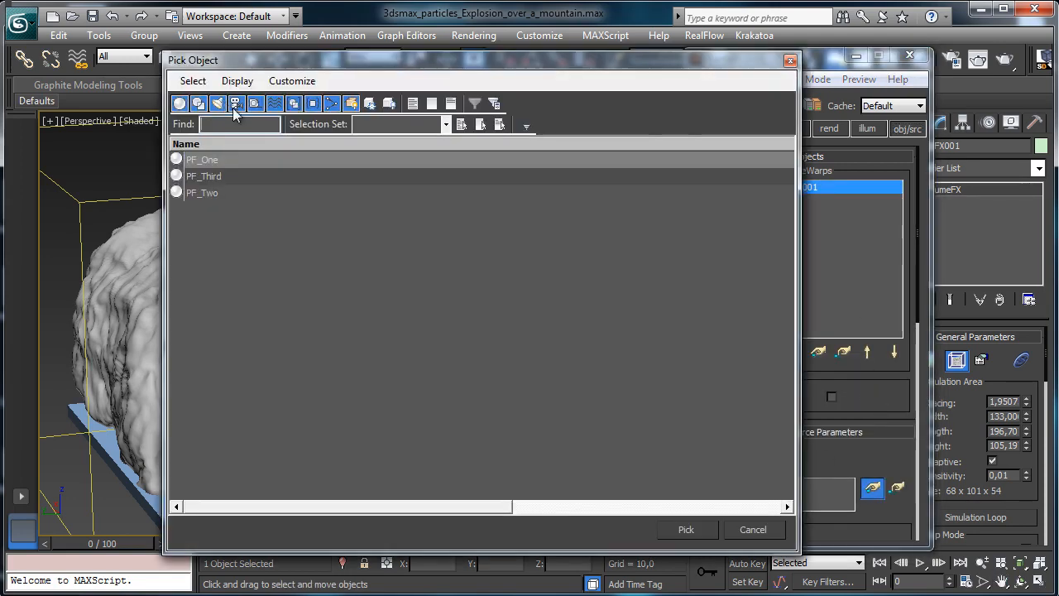
click(213, 159)
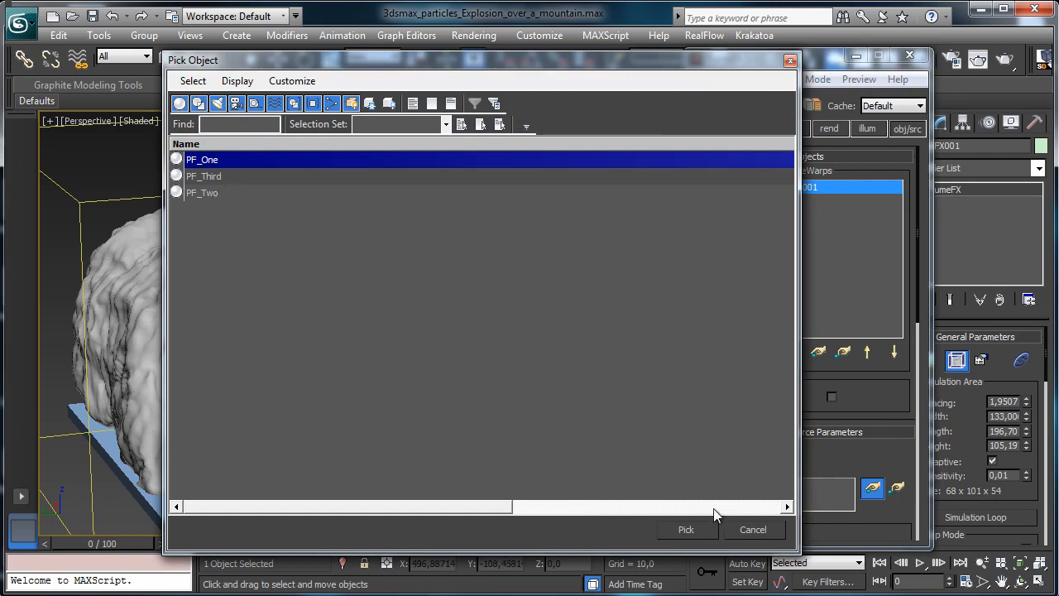
click(690, 529)
click(852, 444)
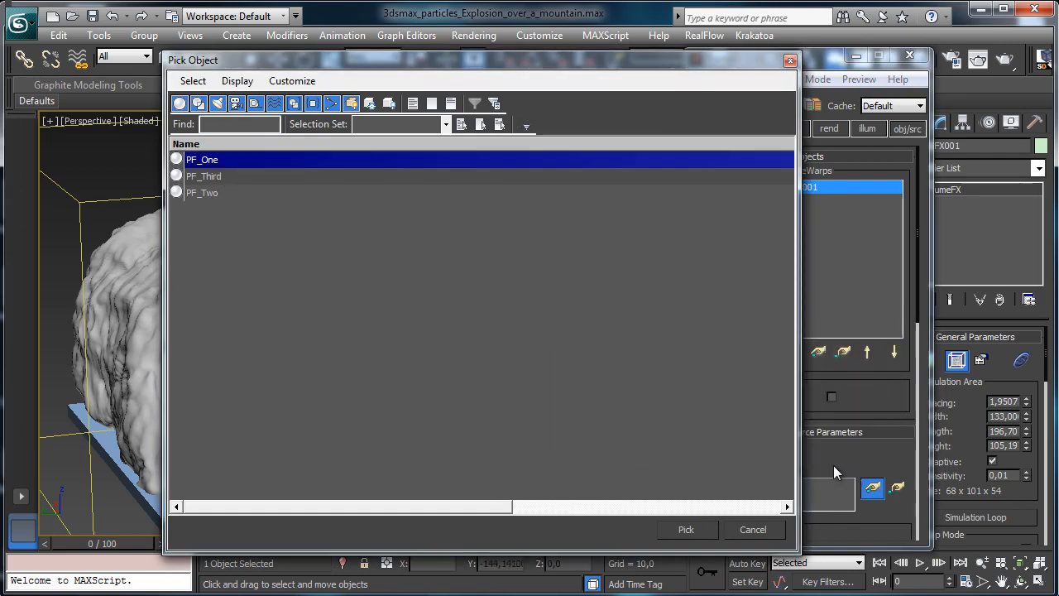
click(707, 530)
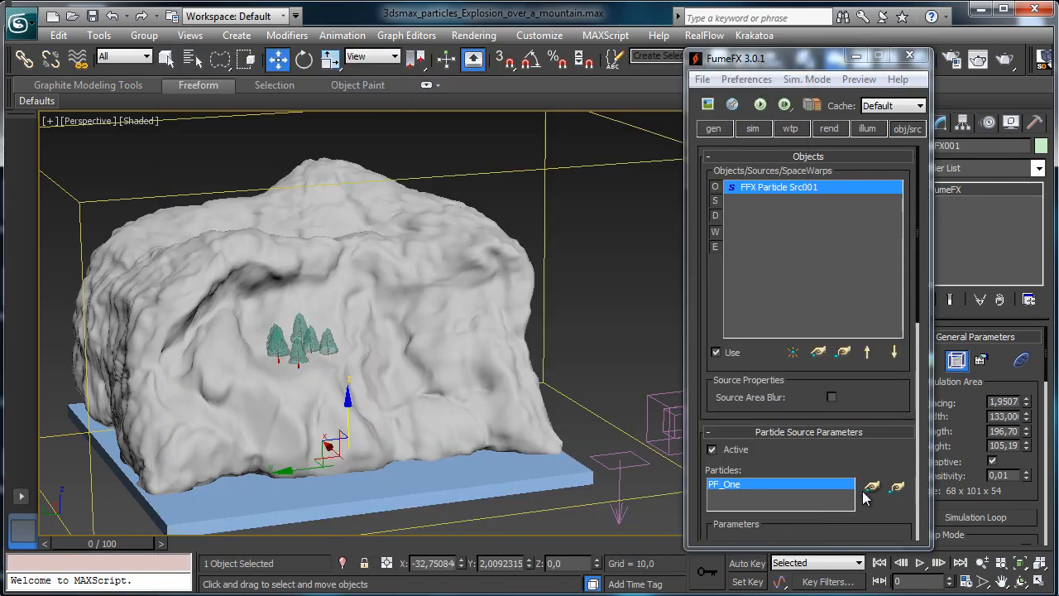
Add the PF_Third and PF_Two particle systems to the same FumeFX particle source.
click(194, 61)
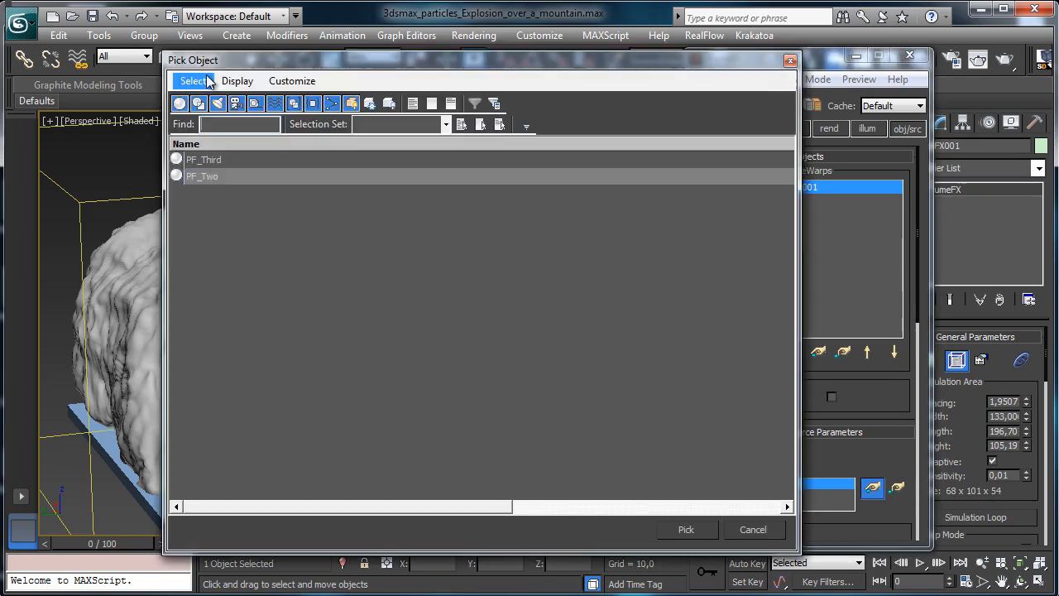
click(217, 163)
click(700, 523)
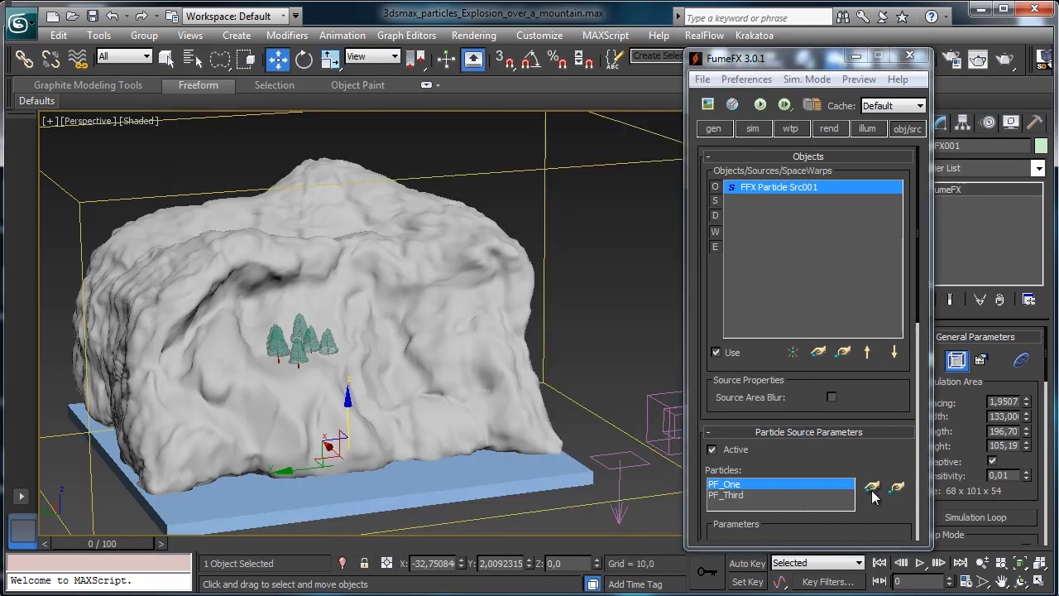
click(192, 58)
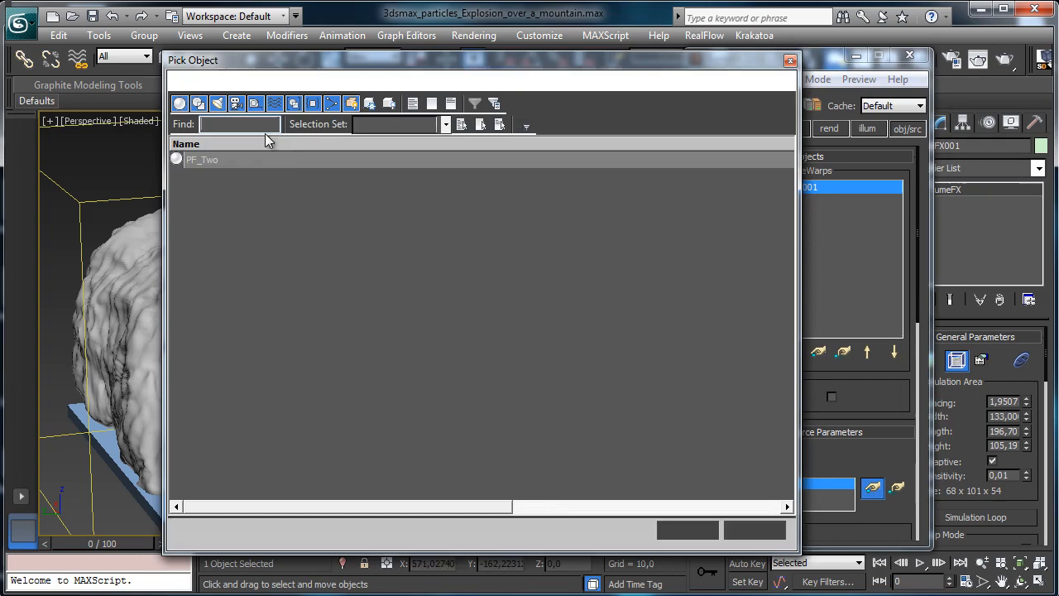
click(203, 161)
click(685, 530)
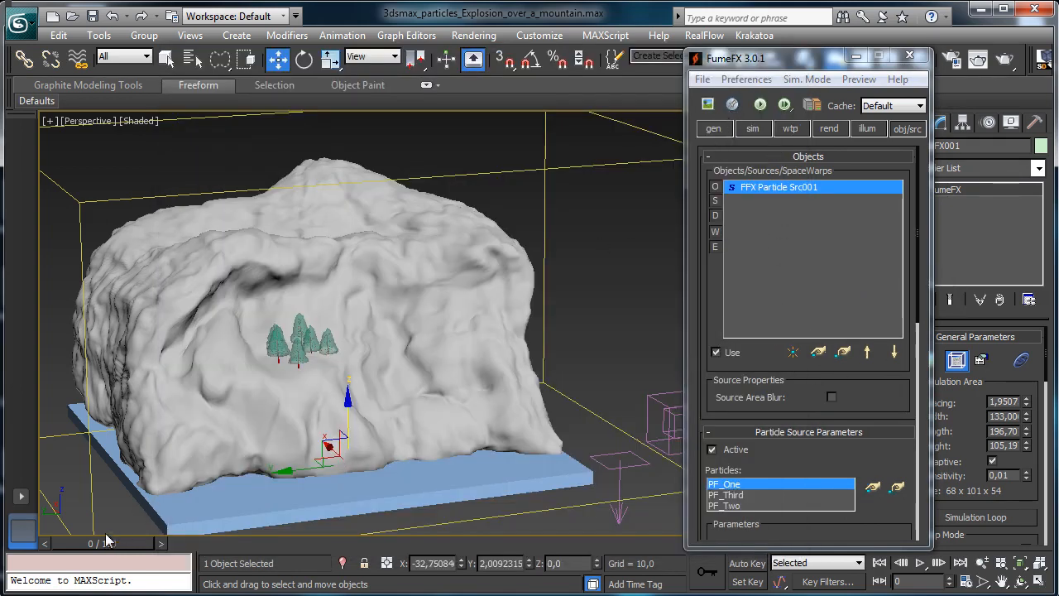
Preview the particles at frame 14 and open Particle View for the PF_One system.
drag(130, 542, 225, 555)
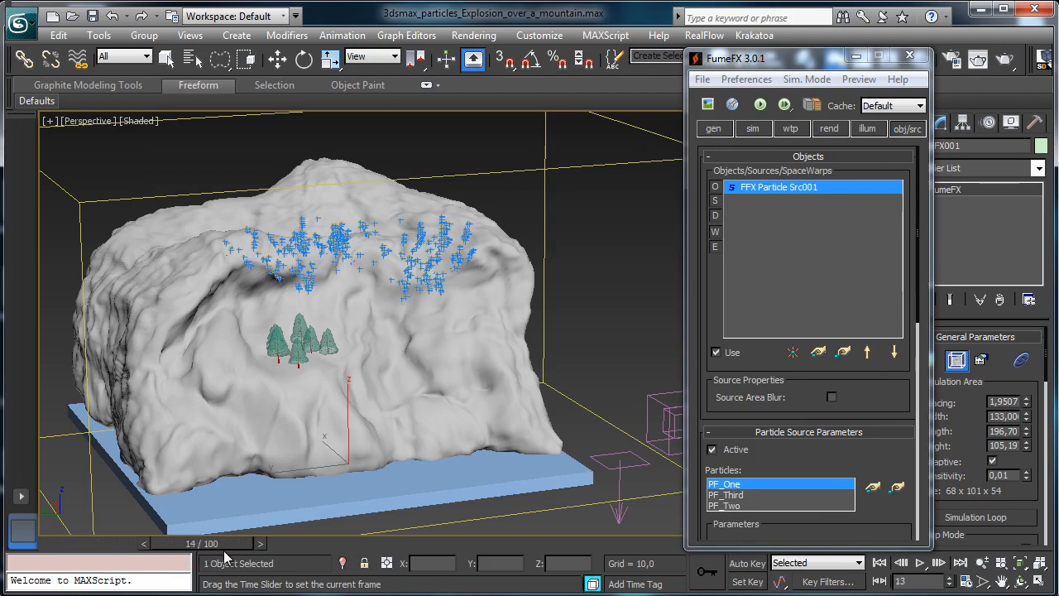
key(w)
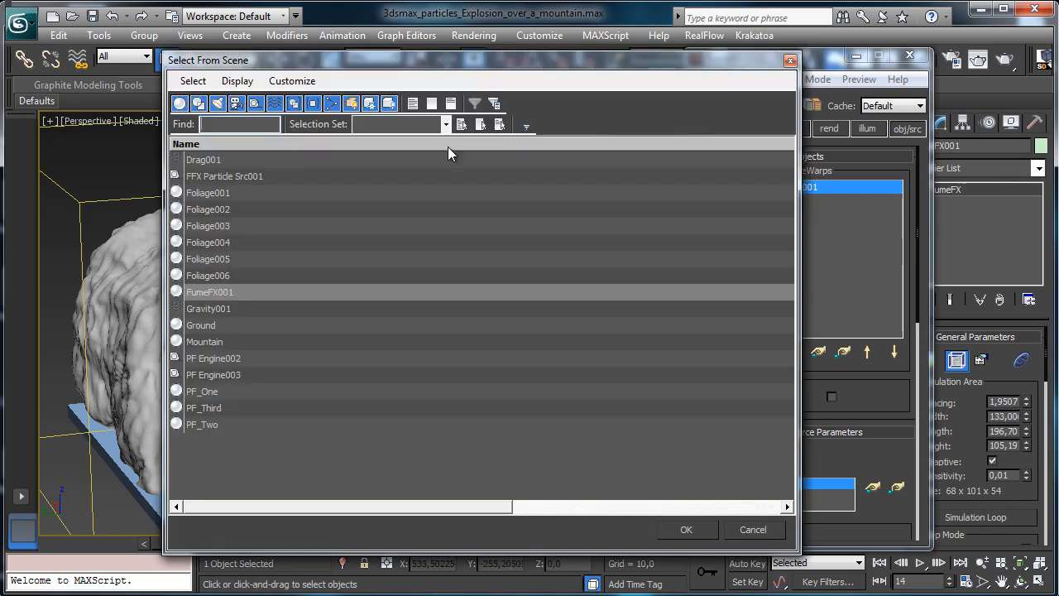
click(166, 56)
click(202, 391)
click(694, 529)
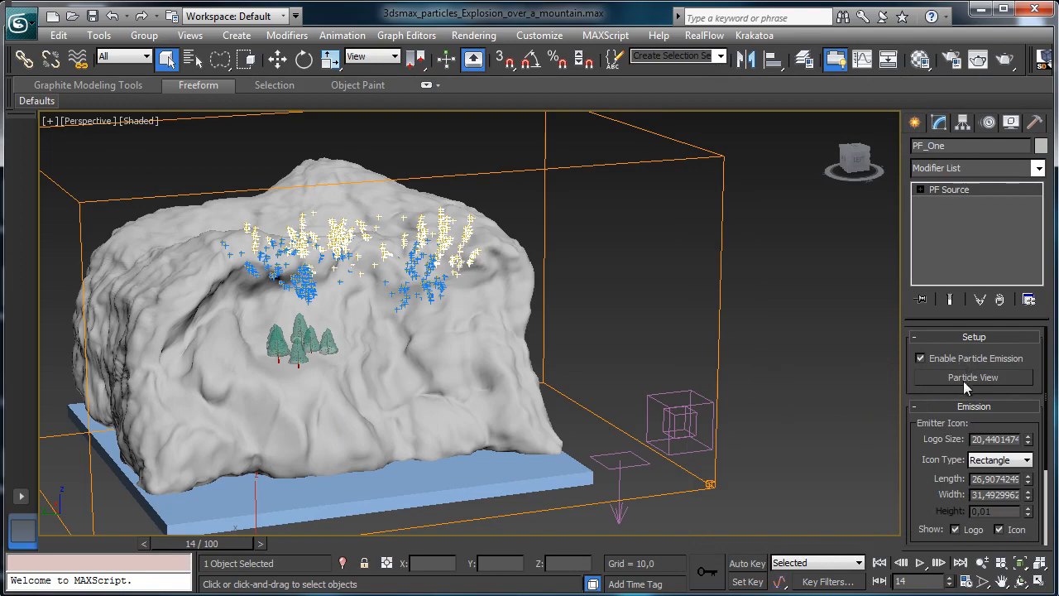
click(962, 379)
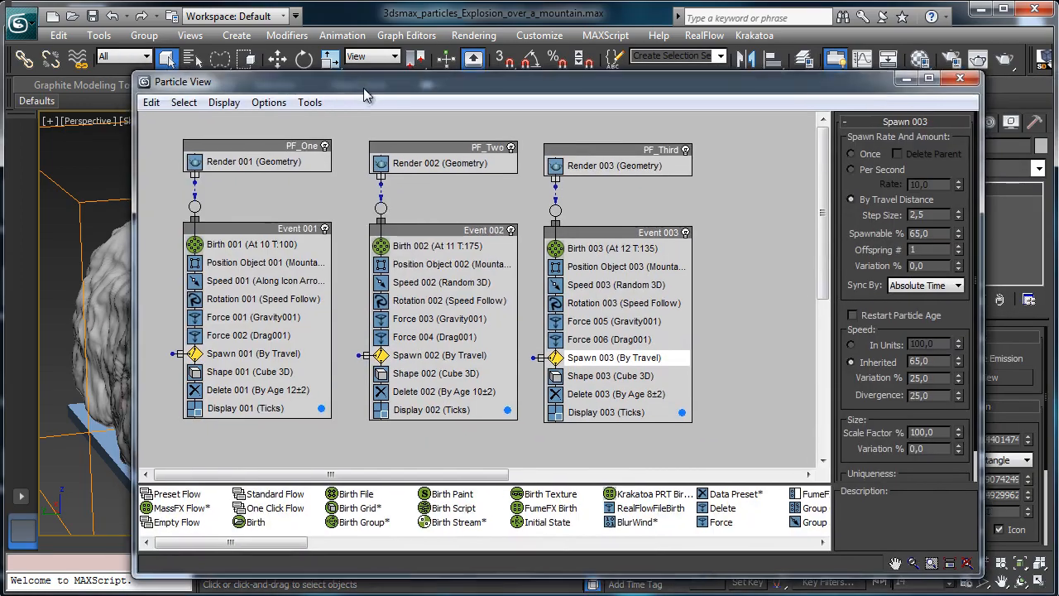
drag(363, 87, 333, 78)
Set the display type to Dots in Display 001, Display 002 and Display 003 of the three particle flows.
click(219, 398)
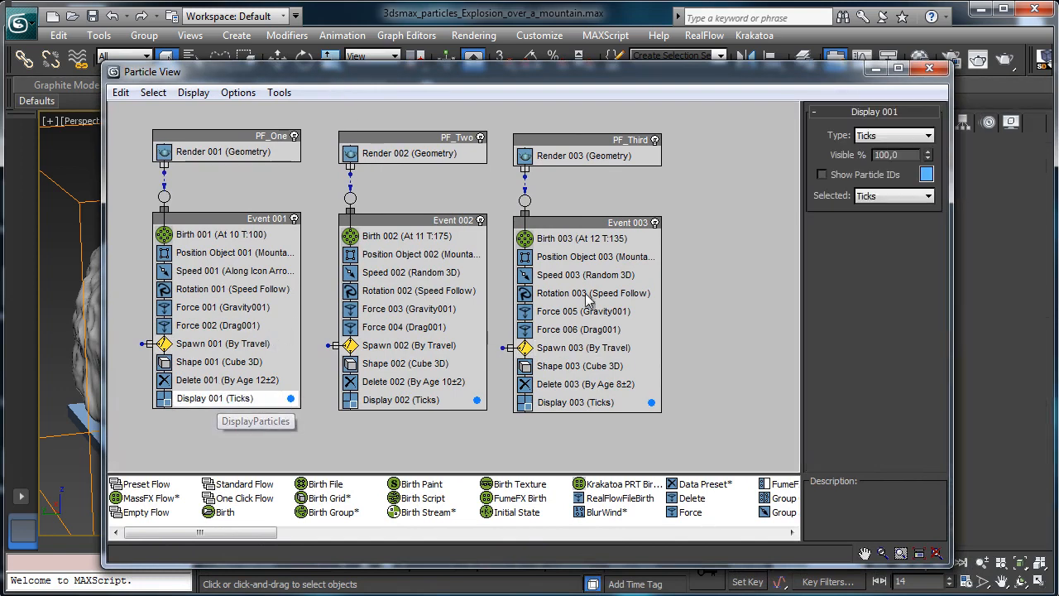
click(893, 135)
click(881, 154)
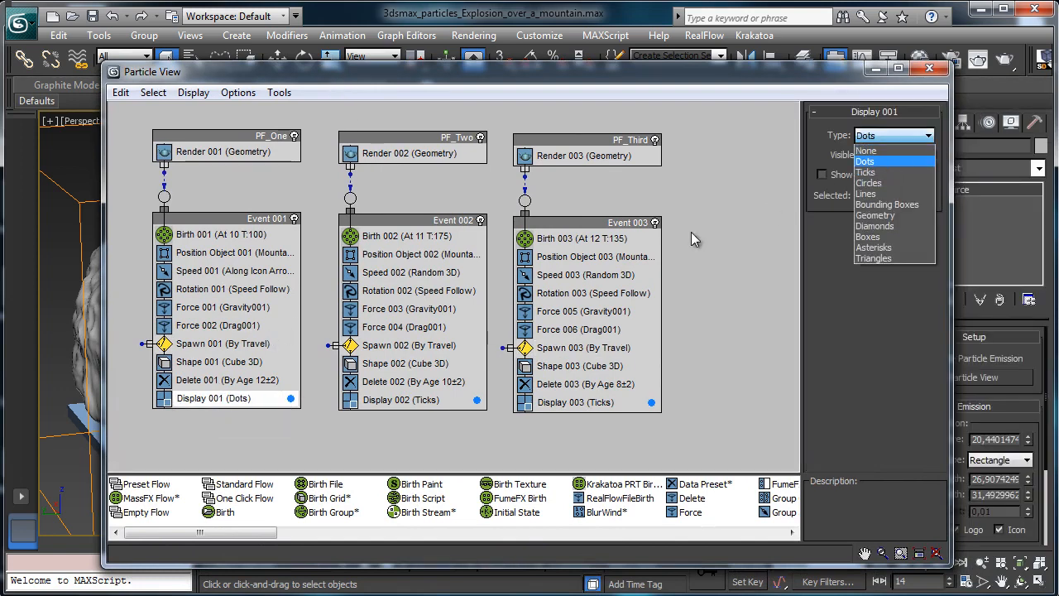
click(395, 401)
click(894, 135)
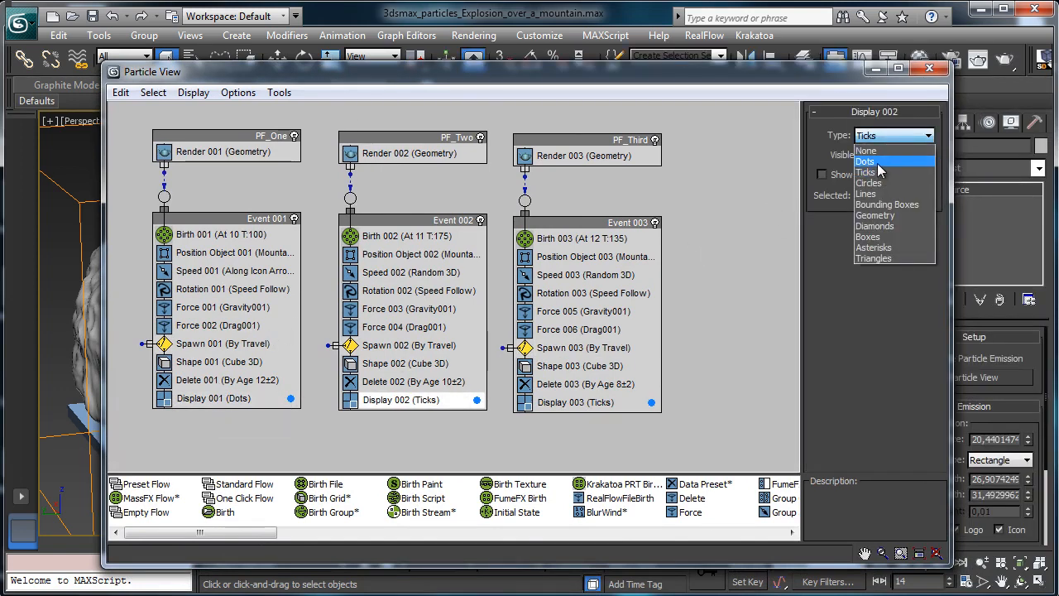
click(879, 155)
click(571, 402)
click(893, 134)
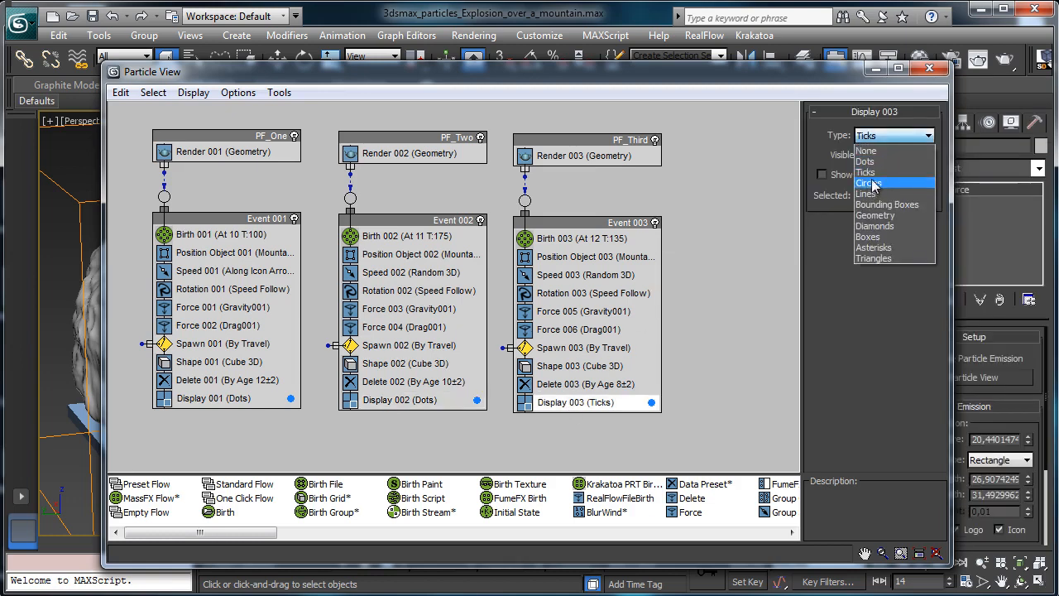
click(879, 155)
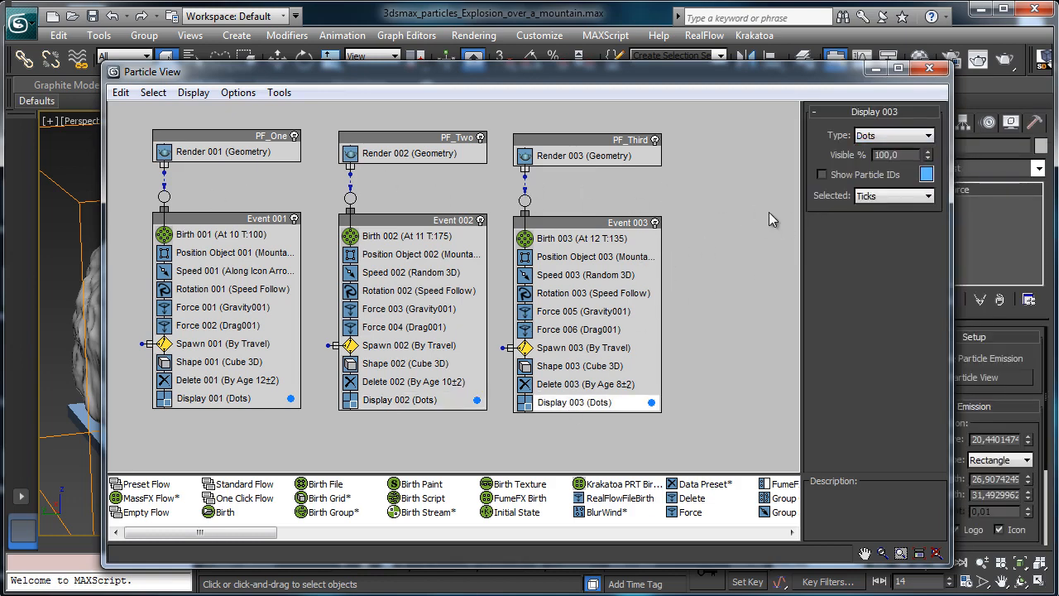
Turn off the Render operators of PF_One, PF_Two and PF_Third and close Particle View.
click(164, 152)
click(352, 154)
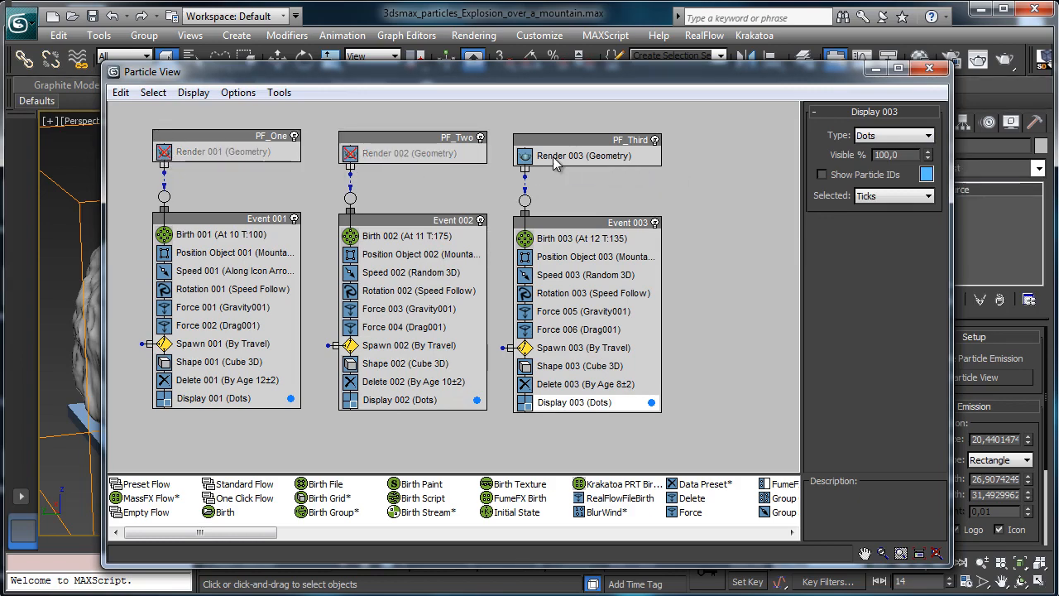
click(525, 155)
click(928, 69)
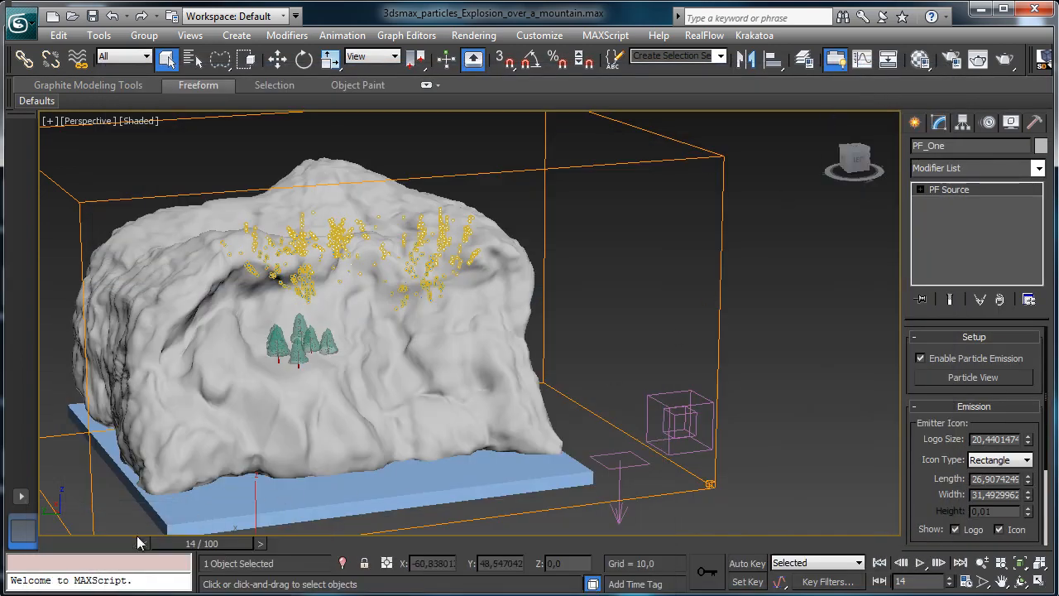
Preview the particle emission over the mountain along the timeline and open the settings window of the FumeFX container.
drag(71, 537, 214, 543)
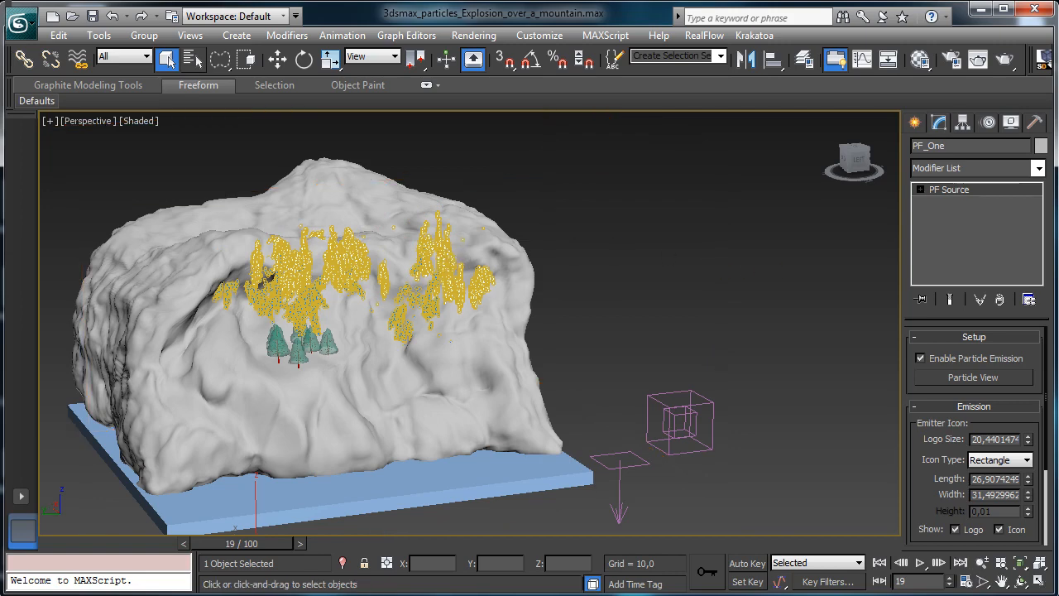
scroll(469, 322, up, 1)
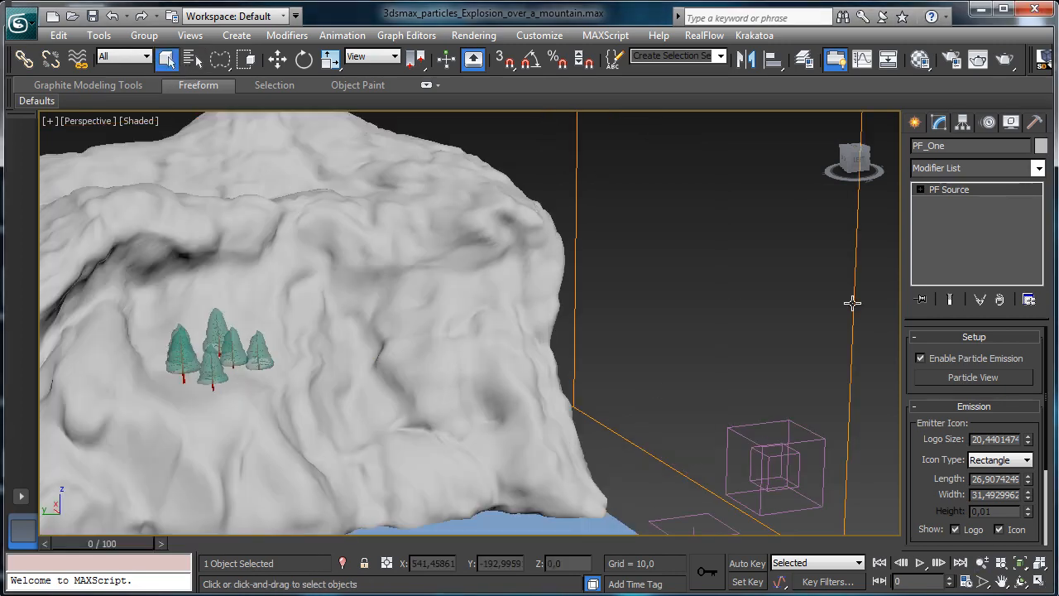
click(852, 302)
click(982, 362)
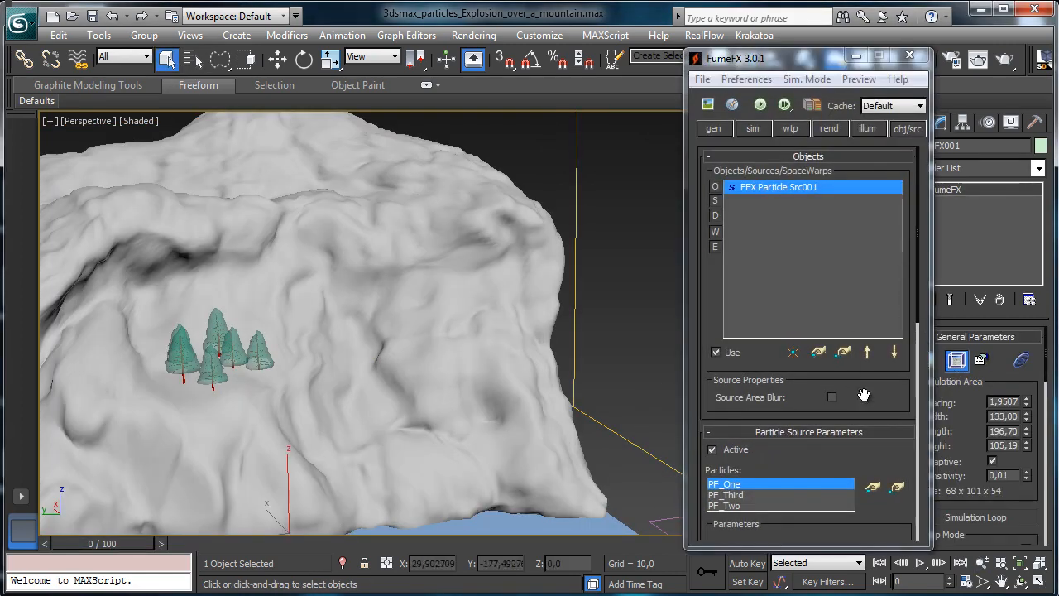
Set the radius of the FumeFX particle source to 0,5 with a variation of 150.
drag(862, 396, 770, 208)
drag(770, 378, 779, 322)
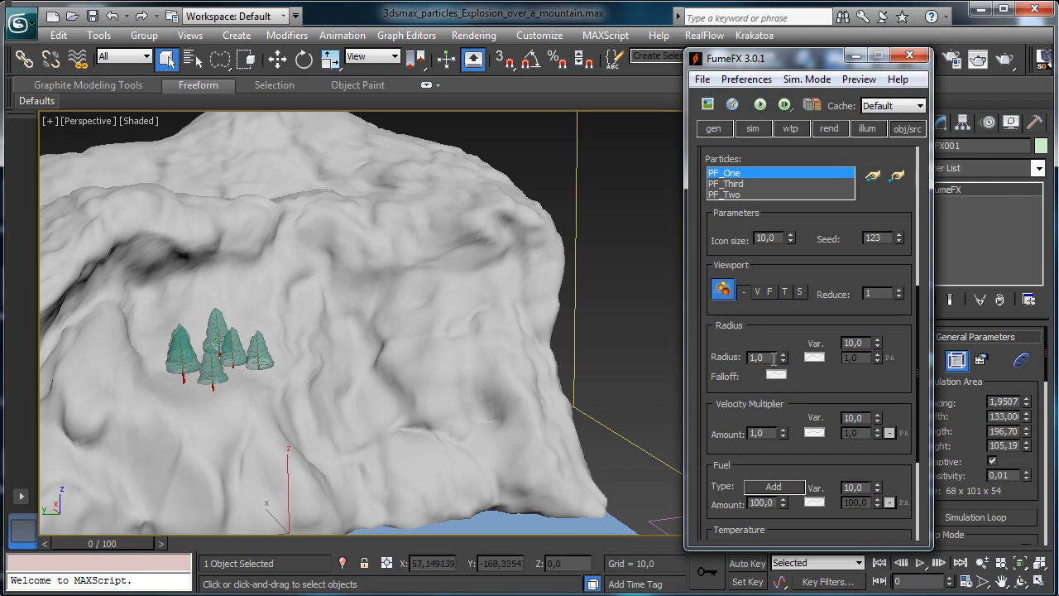
double_click(773, 358)
key(Tab)
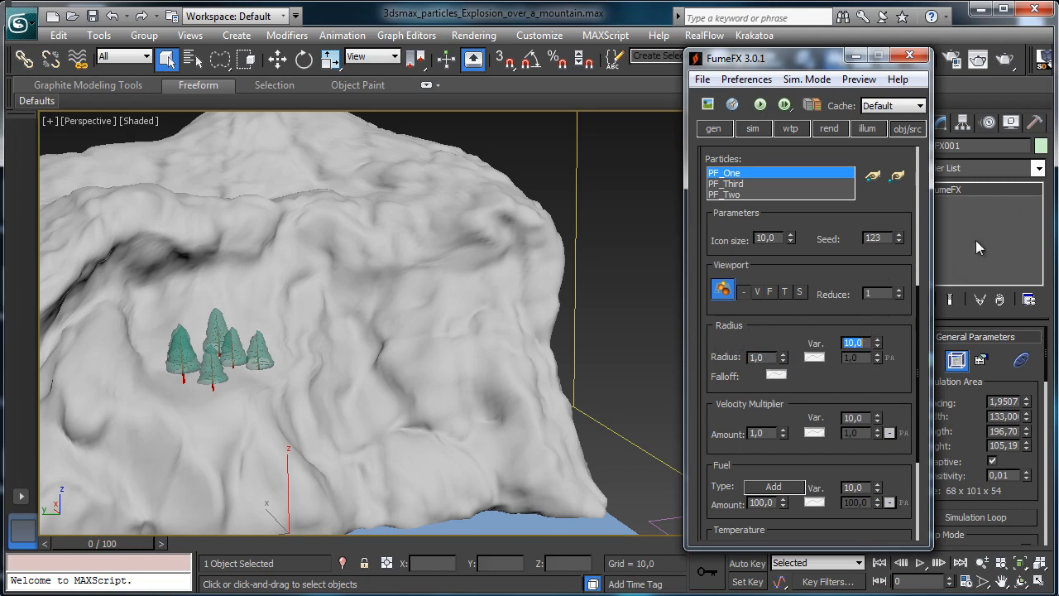
text(150)
key(Return)
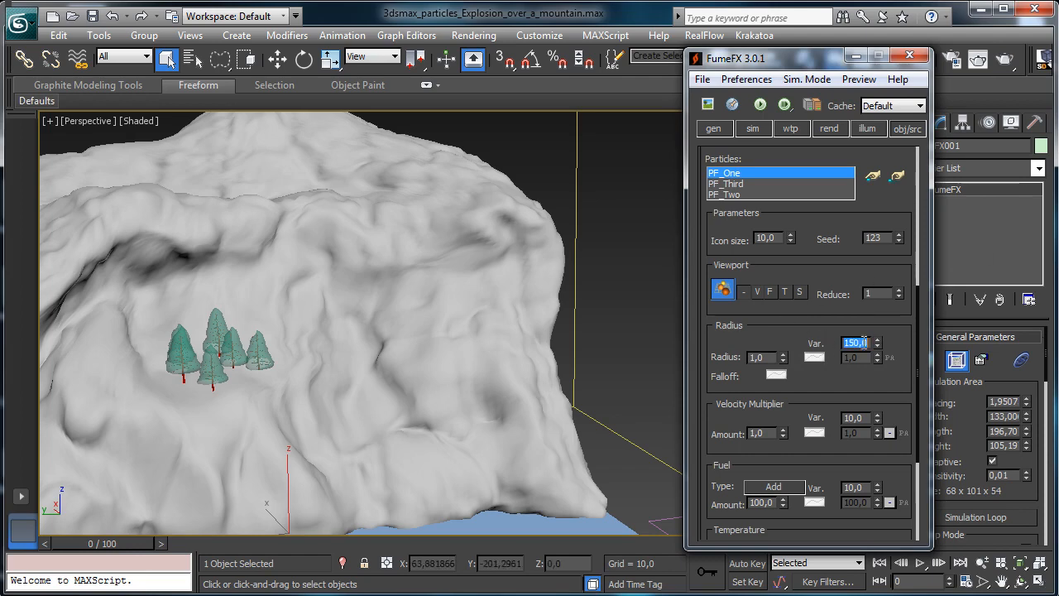
double_click(767, 356)
key(BackSpace)
text(0,5)
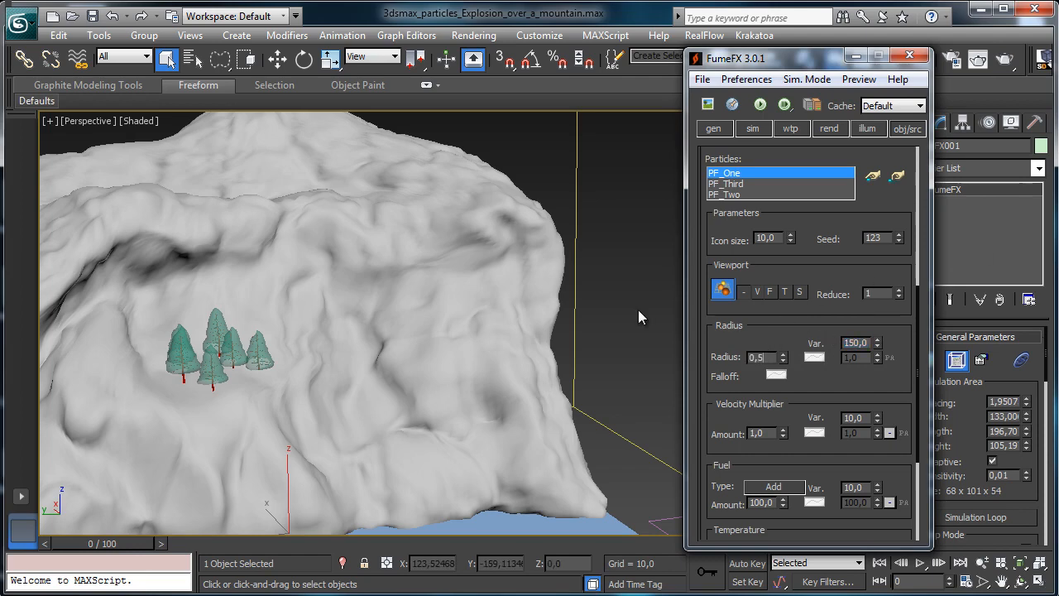
key(Return)
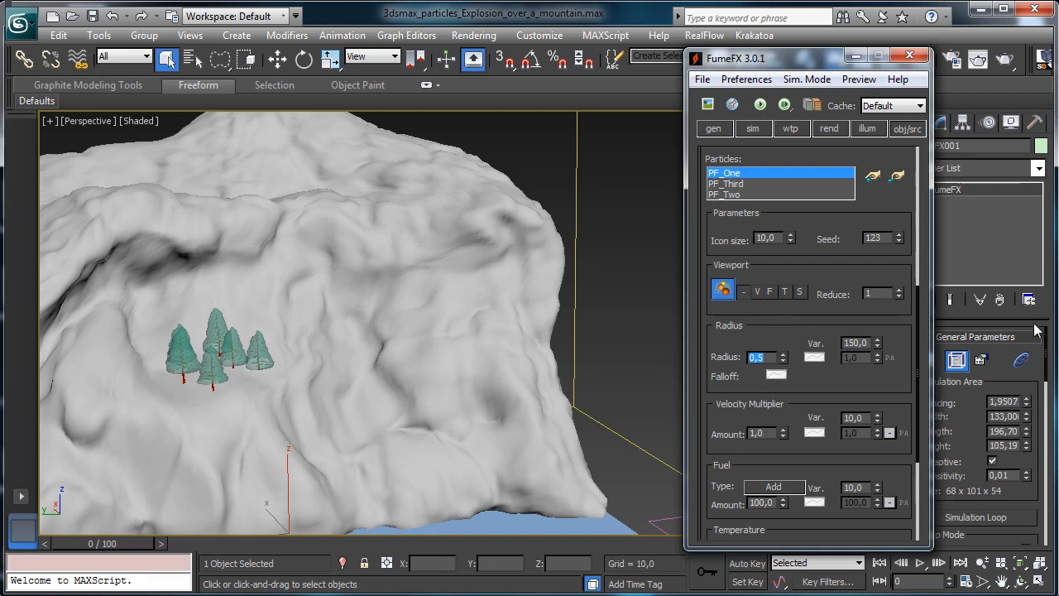
Review the source's fuel, temperature and smoke amounts and the simulation's solver, fuel and smoke parameters.
scroll(836, 396, down, 5)
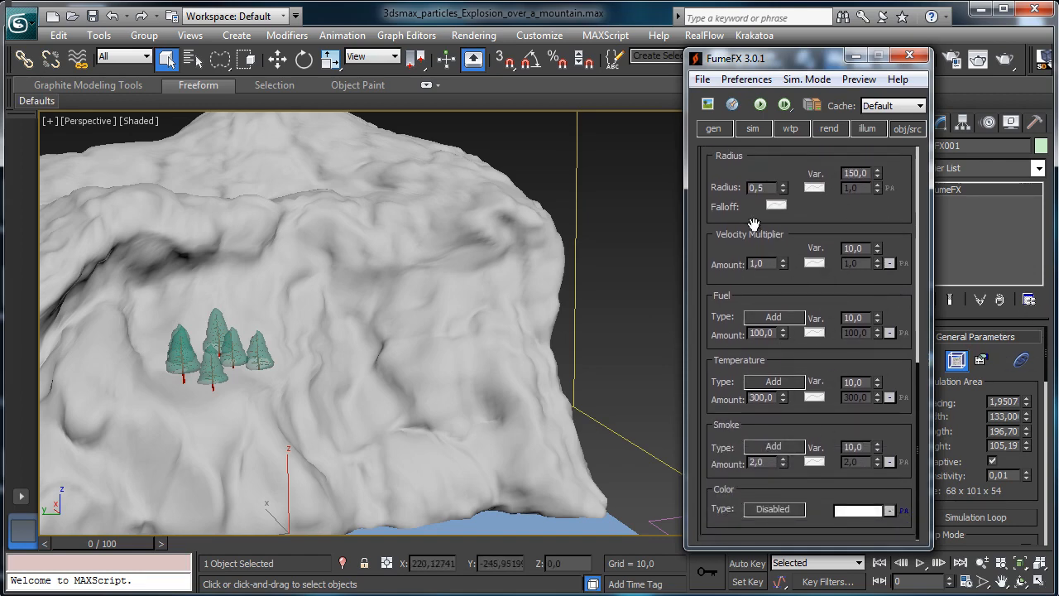
click(752, 129)
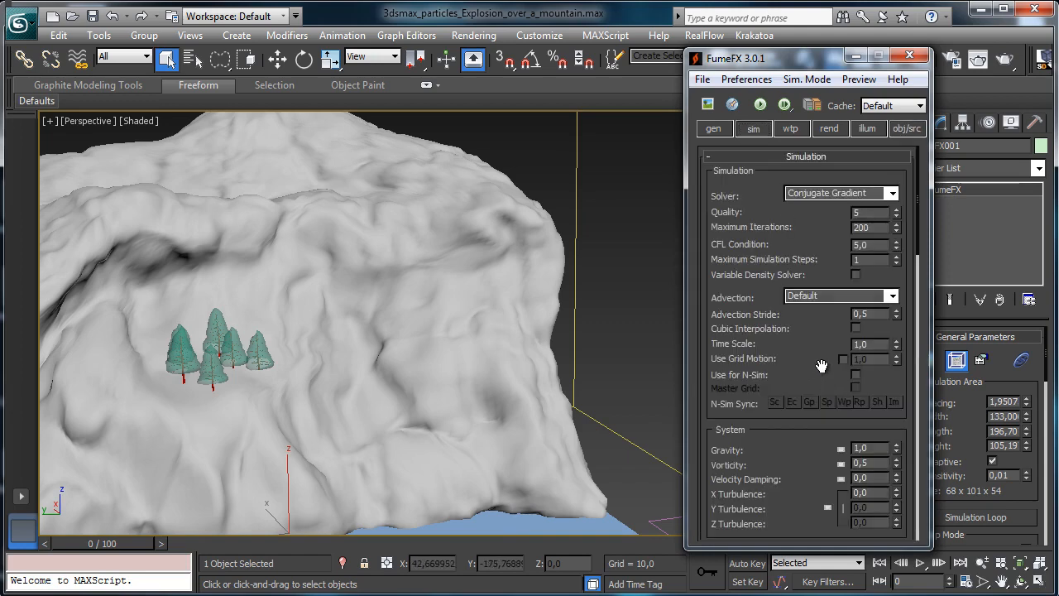
scroll(811, 297, down, 6)
scroll(805, 241, down, 4)
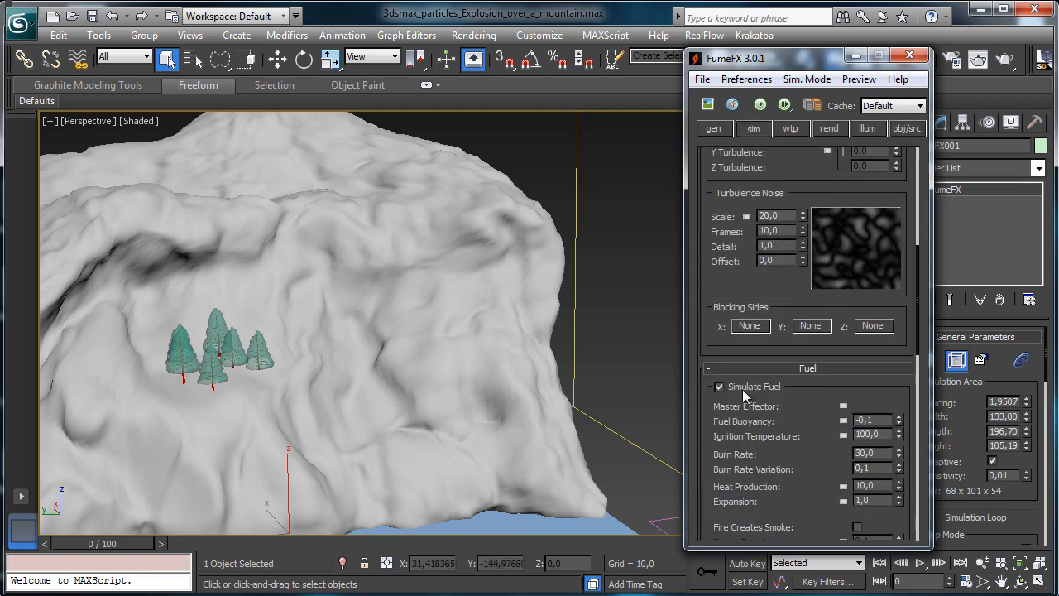
click(737, 369)
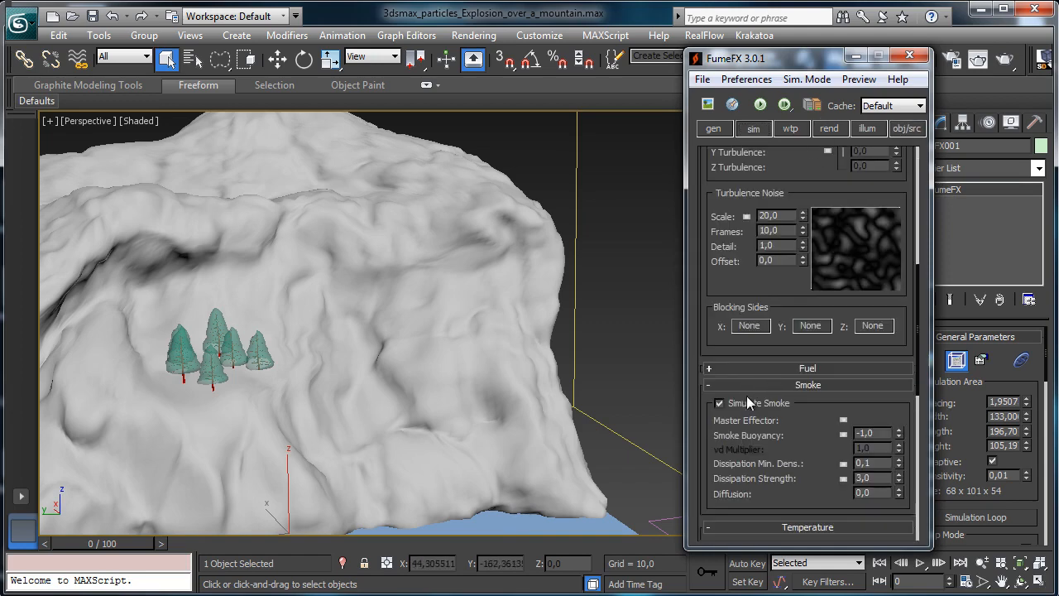
scroll(814, 252, up, 8)
click(714, 128)
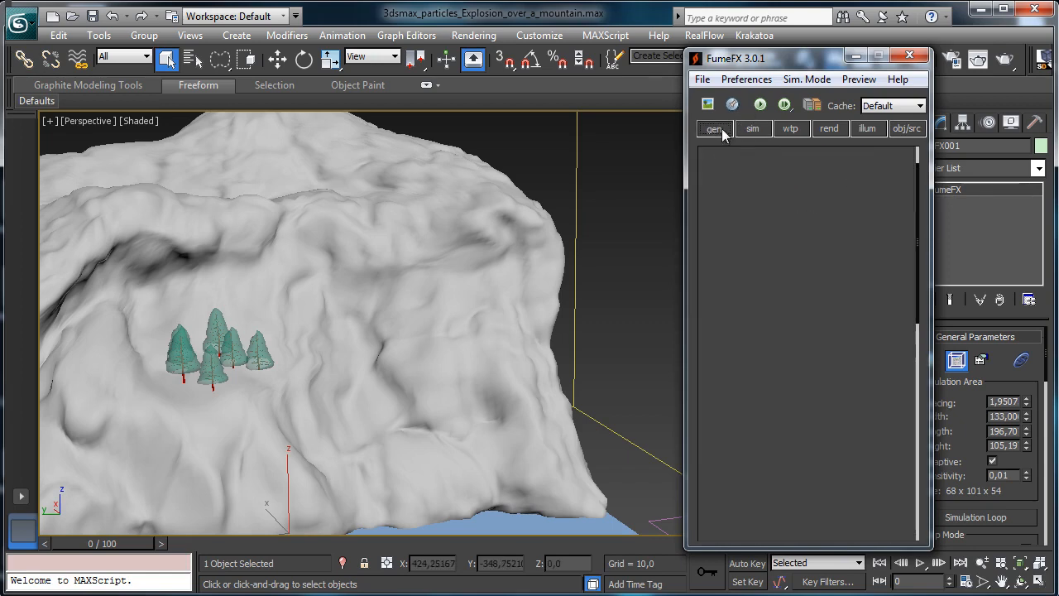
click(753, 128)
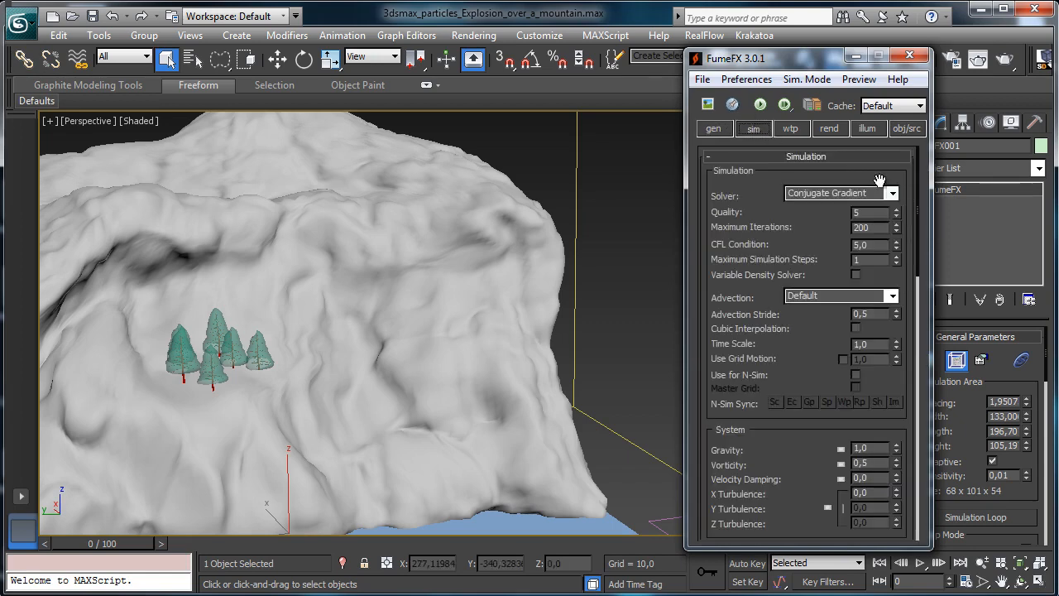
double_click(871, 226)
Reduce the FumeFX container's grid spacing to about 1,346 and save the scene.
click(714, 128)
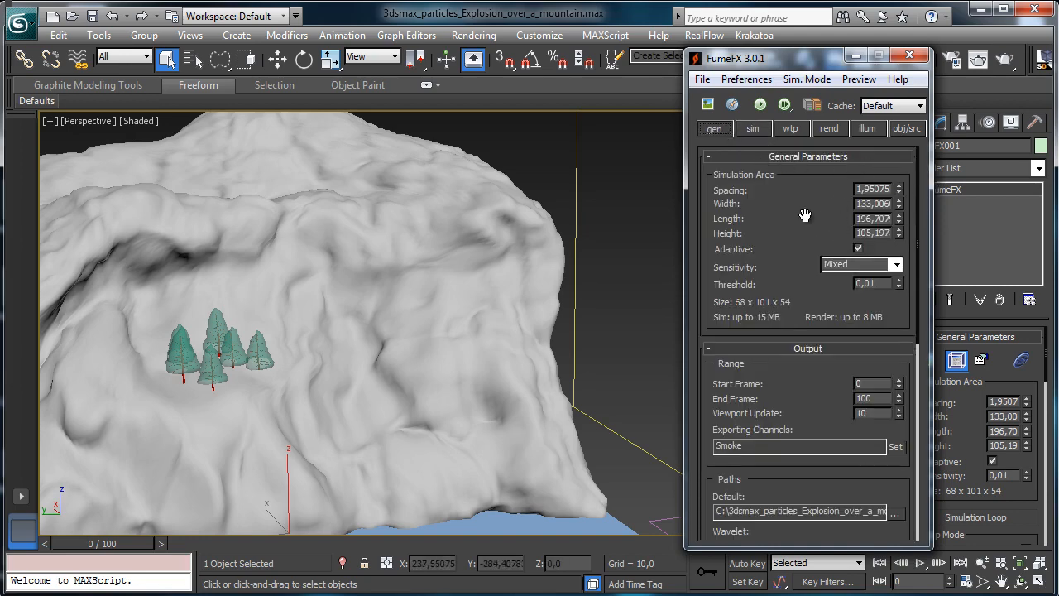
drag(899, 196, 909, 220)
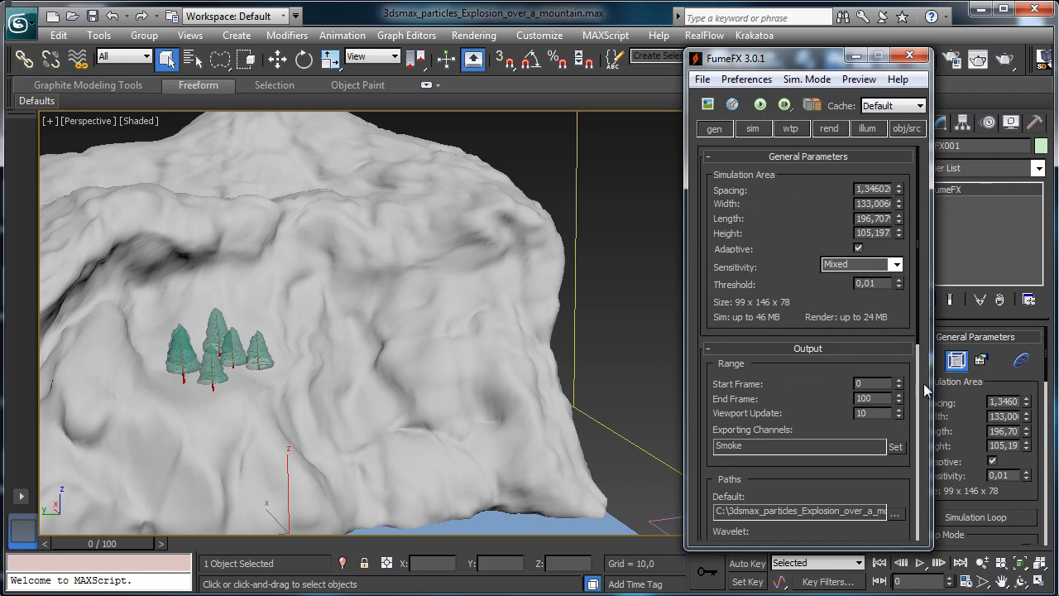
drag(823, 393, 870, 300)
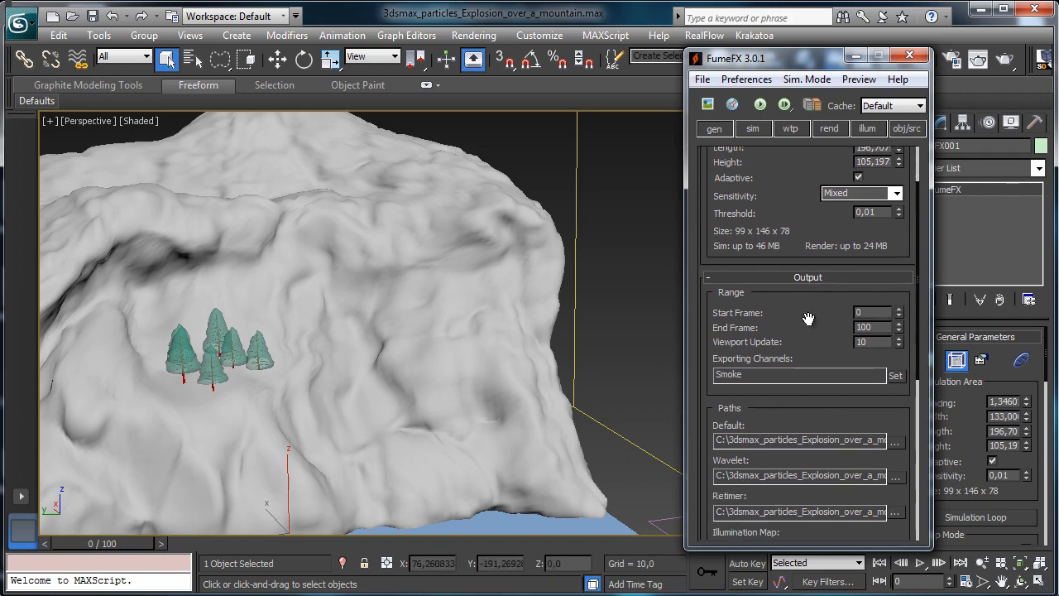
click(91, 16)
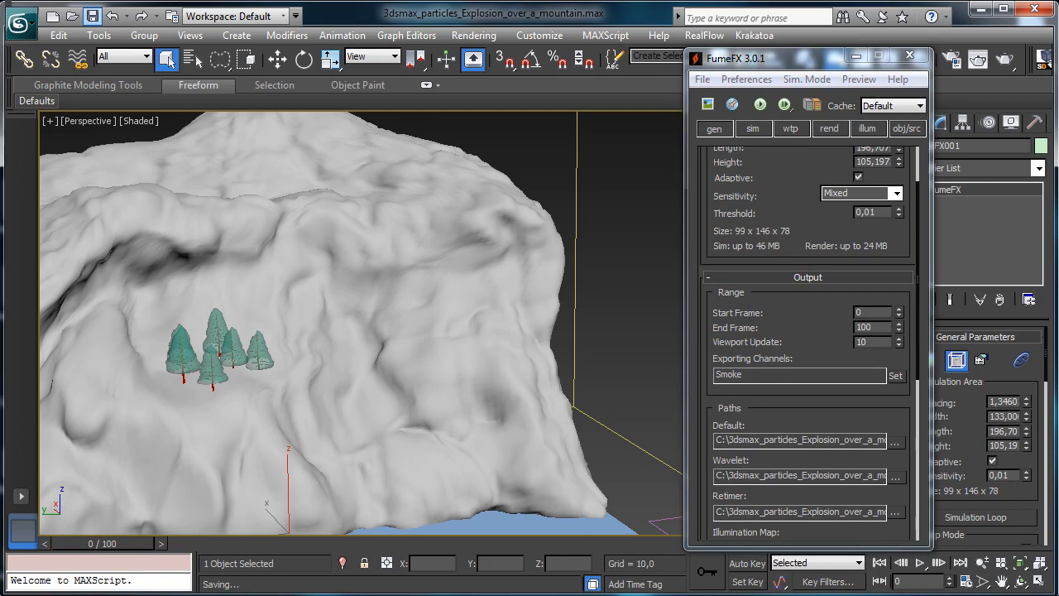
Show the whole mountain, open the FumeFX output preview and start the default simulation.
click(980, 565)
drag(408, 340, 426, 386)
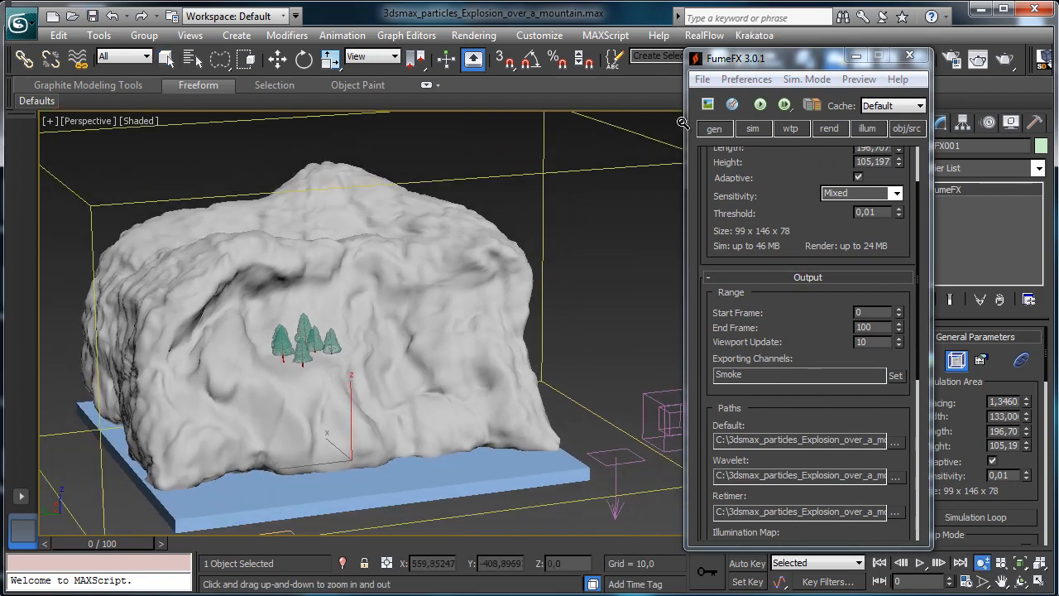
click(707, 104)
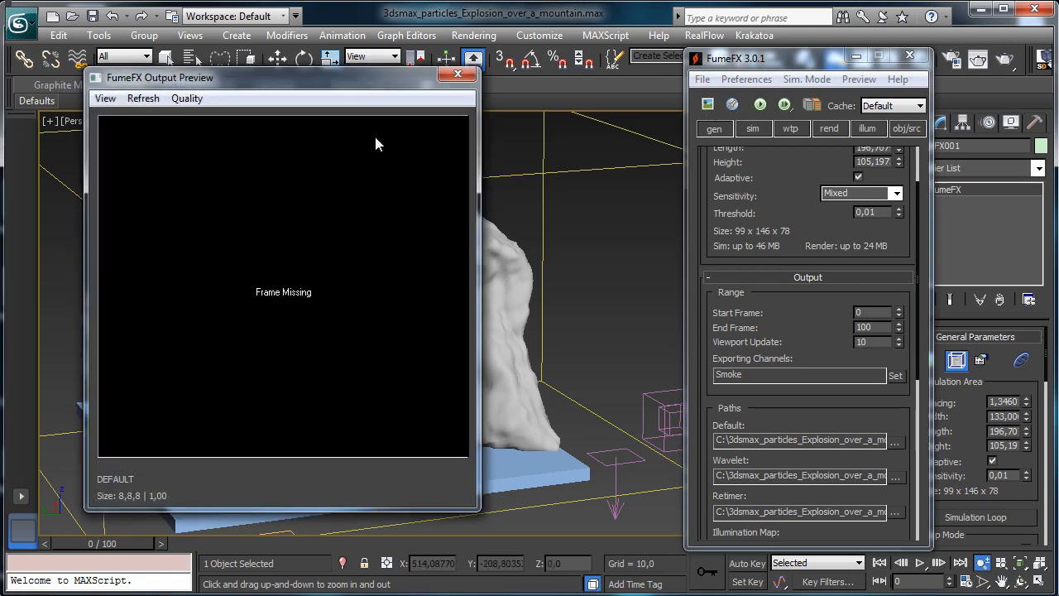
drag(340, 74, 502, 173)
click(760, 104)
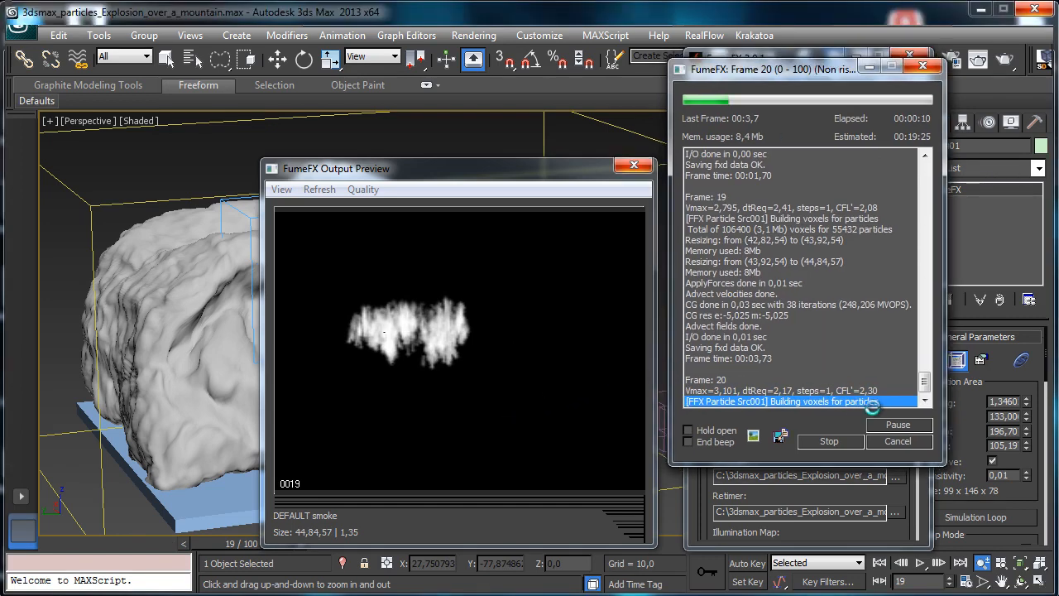
Cancel the running simulation and close the output preview.
click(911, 442)
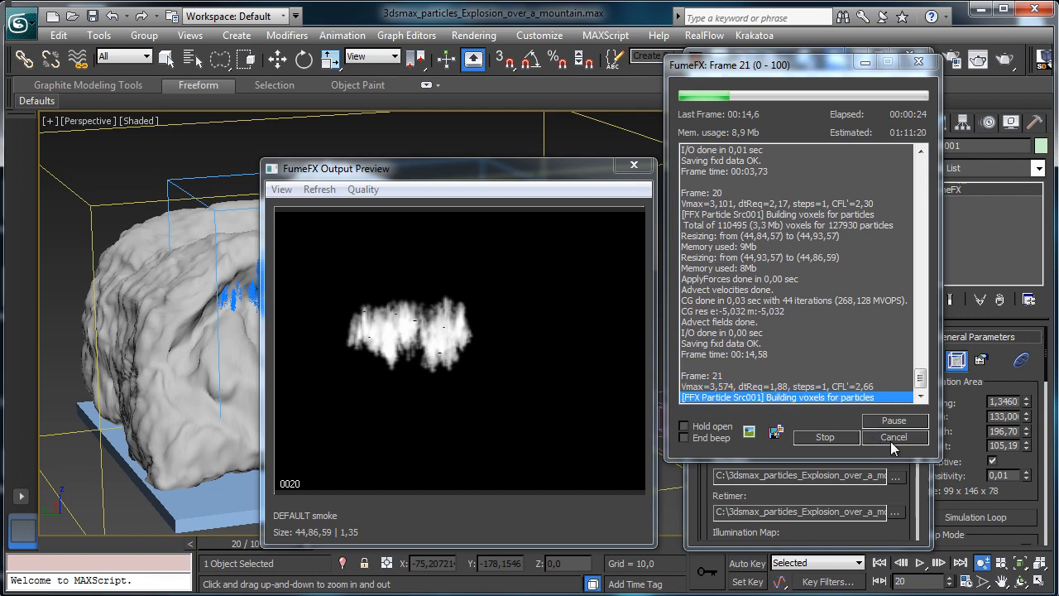
click(892, 439)
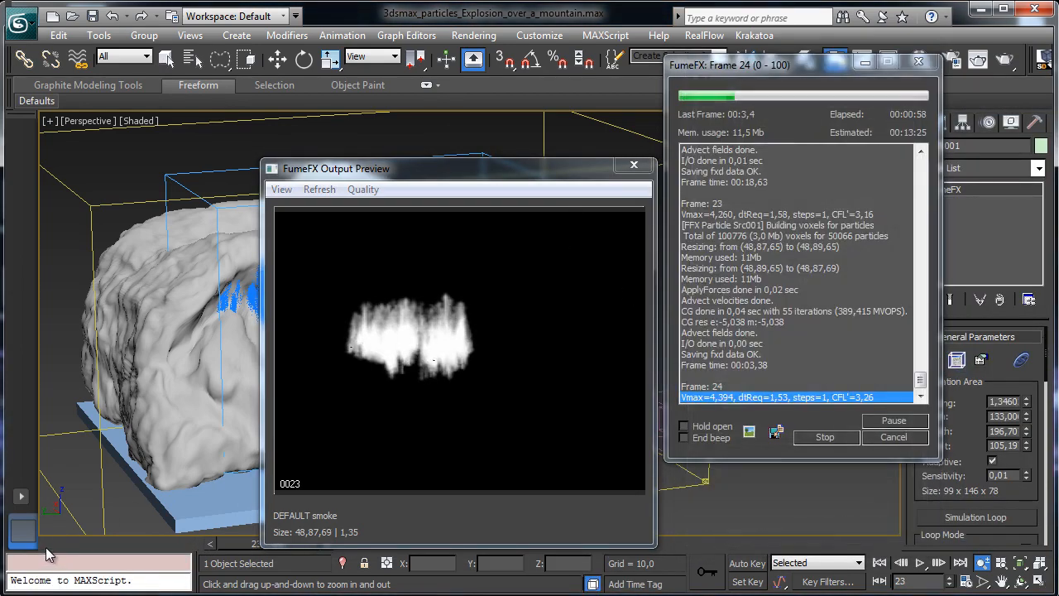
click(893, 437)
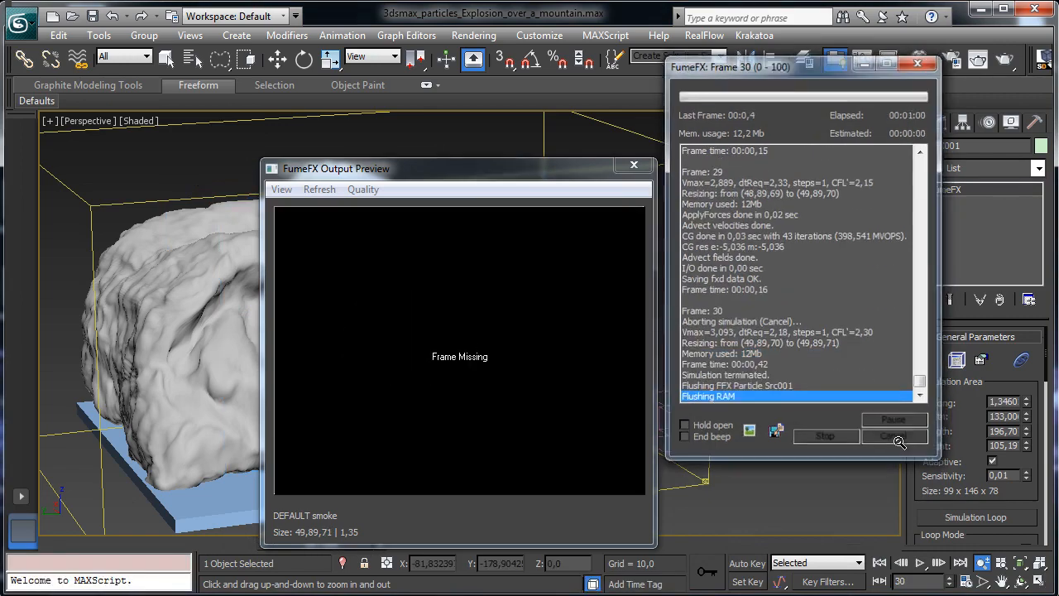
click(634, 165)
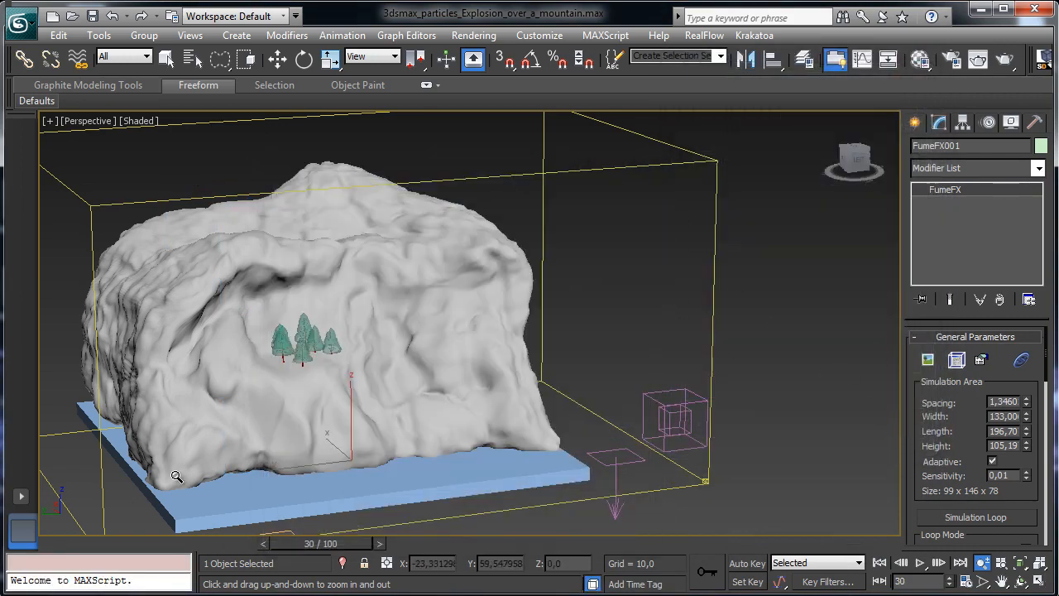
Return to frame 0, turn off the particle source's viewport particle display and close the FumeFX settings.
click(62, 545)
click(956, 359)
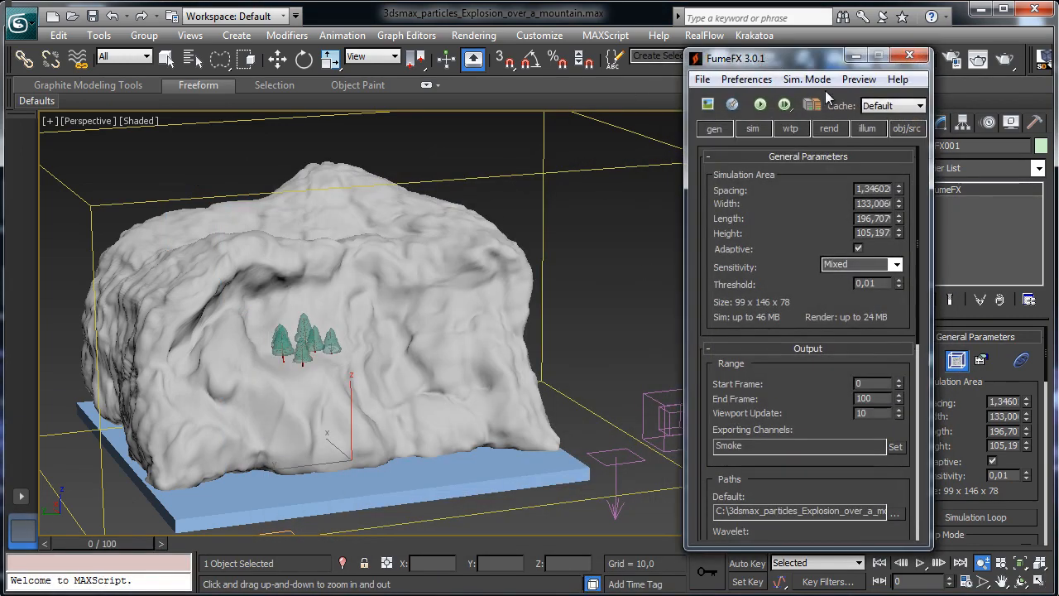
click(913, 132)
drag(886, 402, 818, 121)
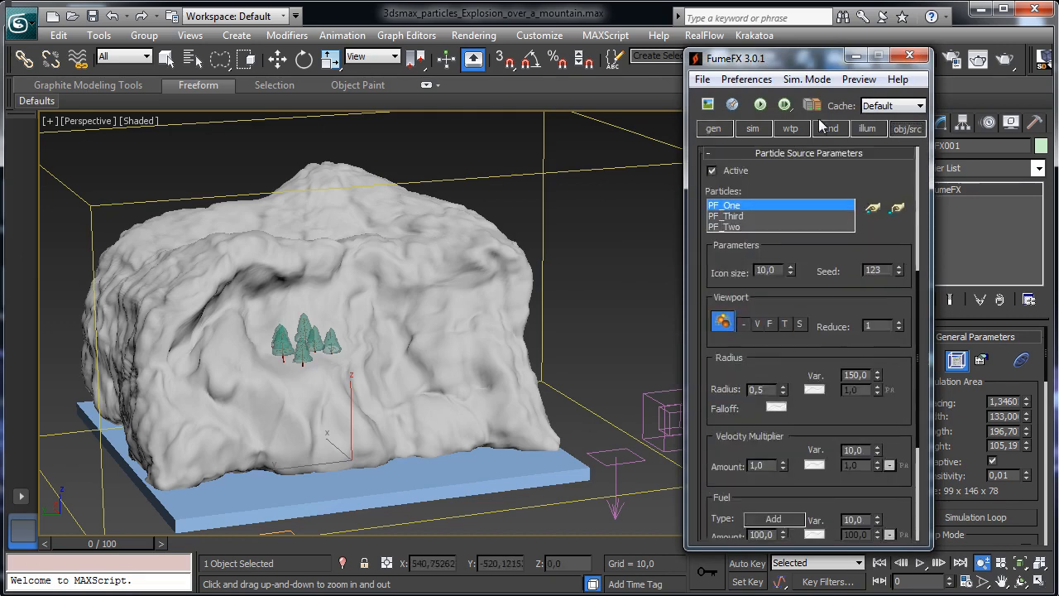
click(722, 322)
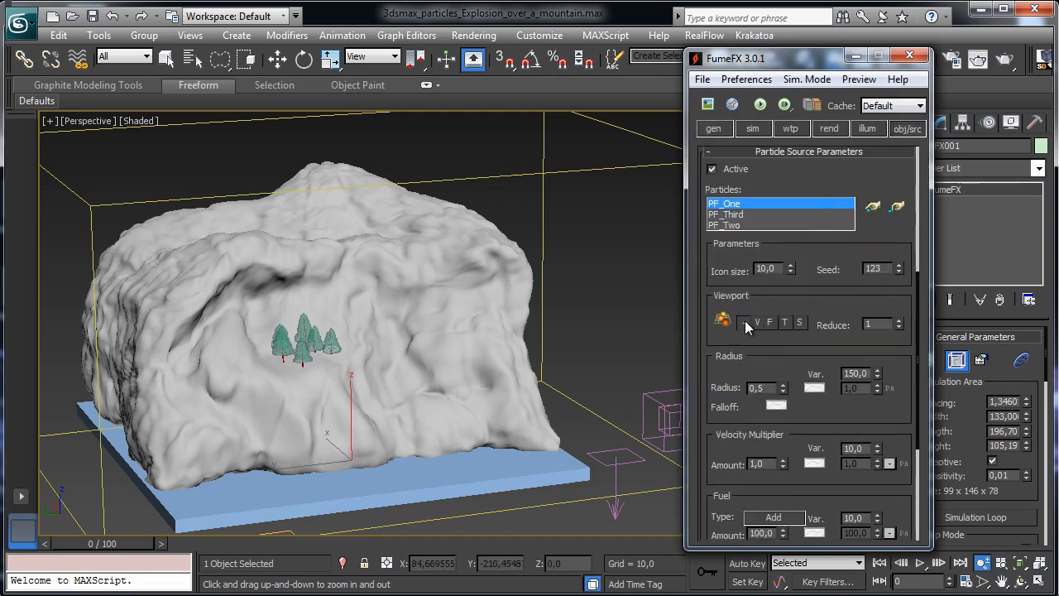
click(908, 55)
Select PF_One, open Particle View and set the travel-distance step size of Spawn 001 to 2.
click(191, 58)
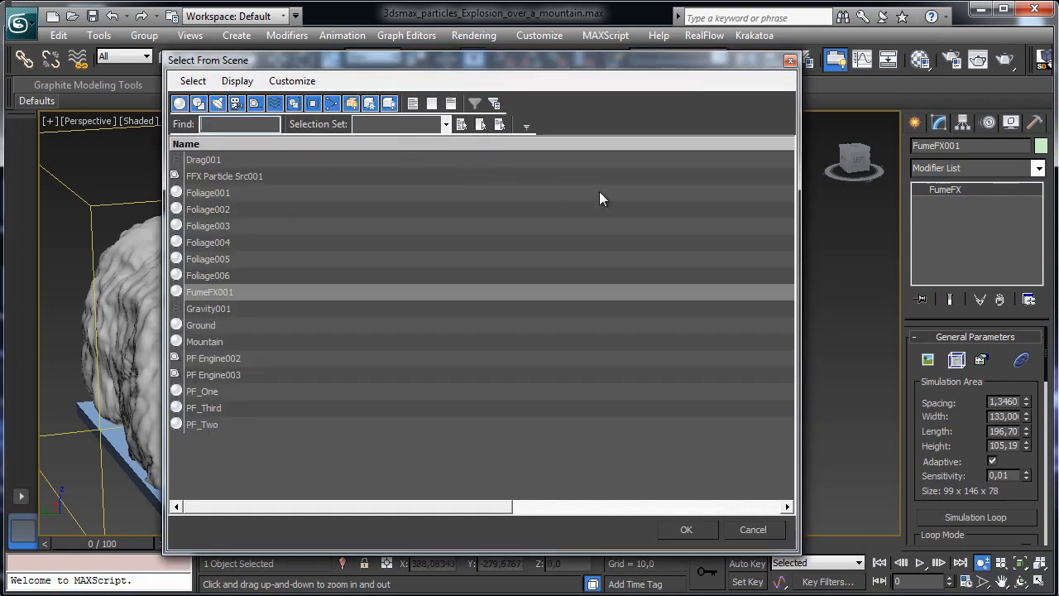
click(212, 391)
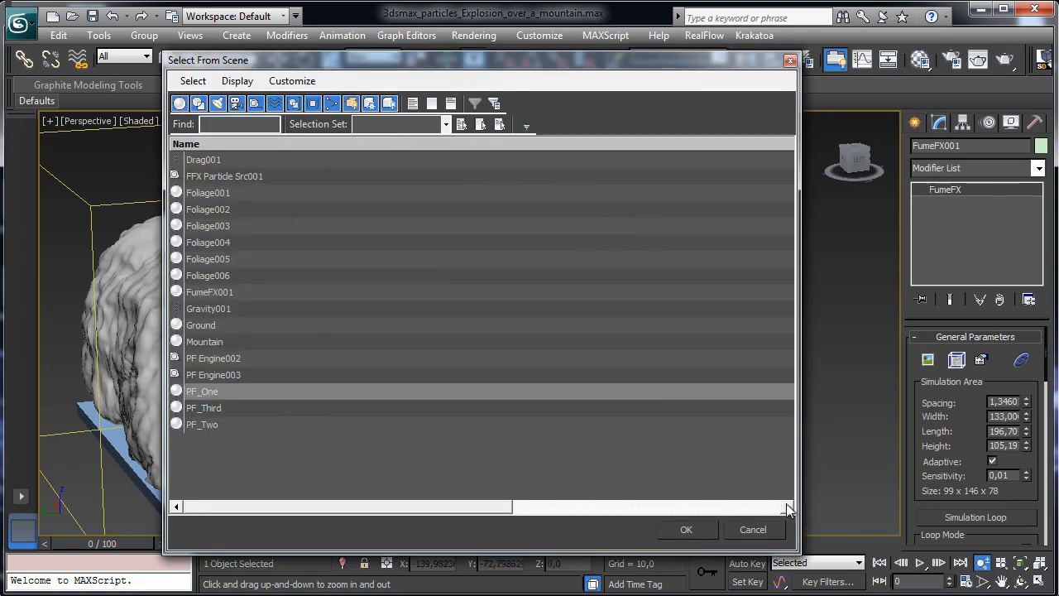
click(686, 530)
click(1000, 378)
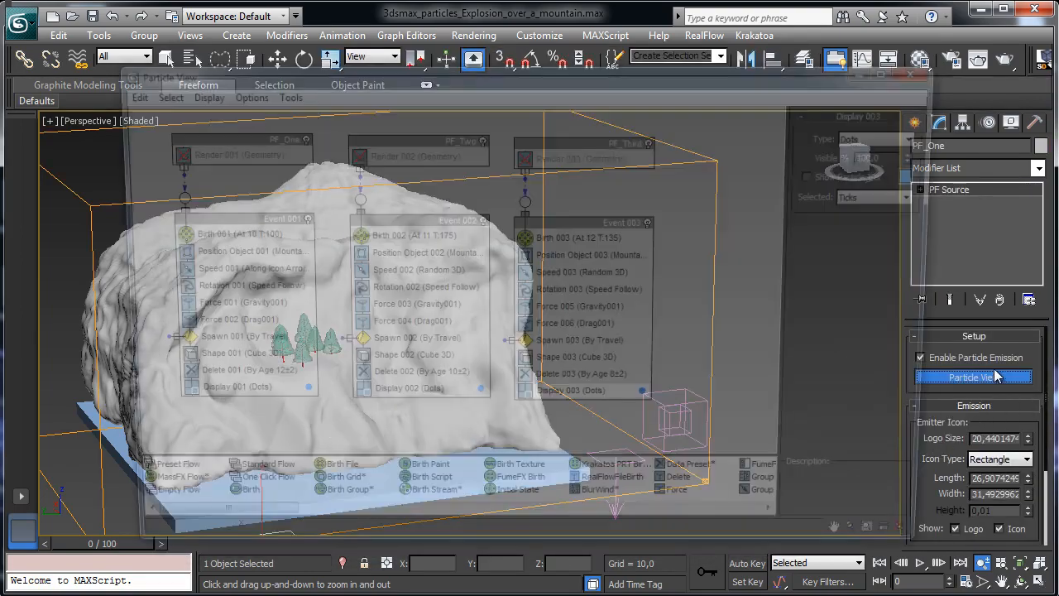
click(219, 344)
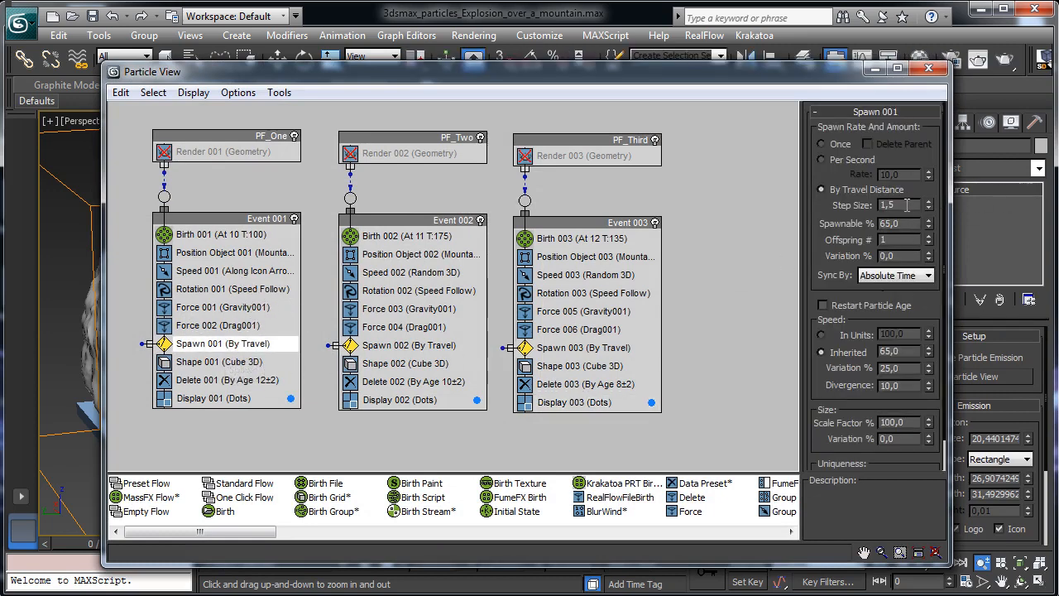
drag(911, 206, 825, 197)
text(2)
key(Return)
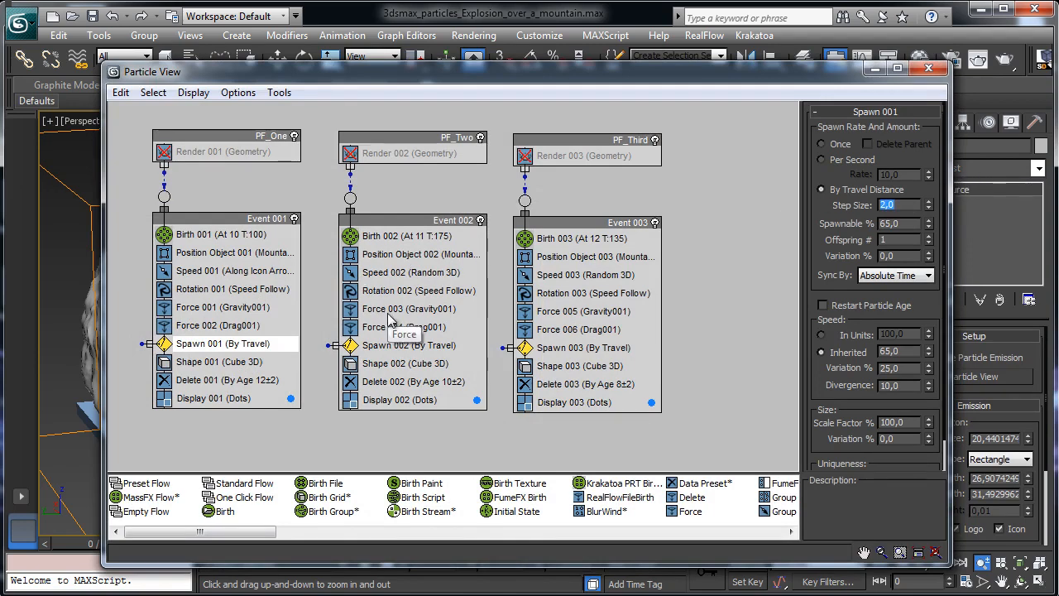
Set the travel-distance step size of Spawn 002 to 2.5 and that of Spawn 003 to 3.
click(410, 345)
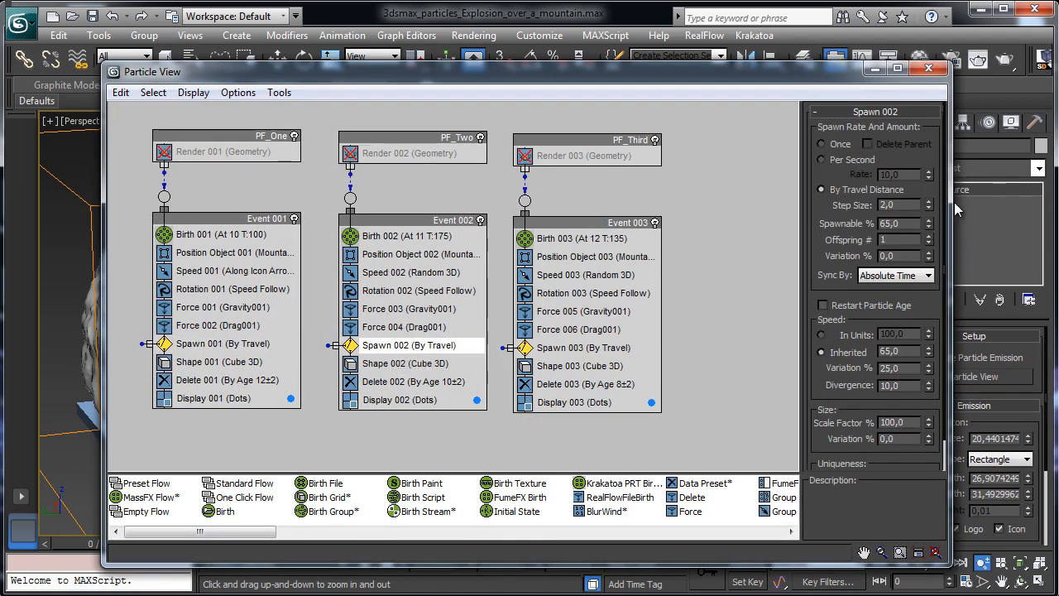
key(BackSpace)
text(5)
key(Return)
click(589, 347)
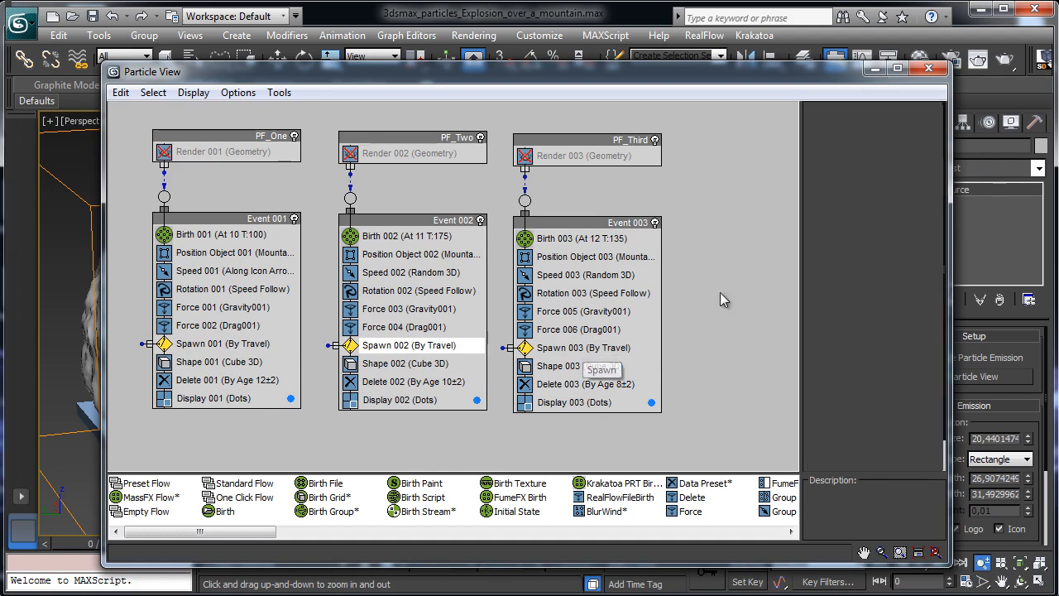
drag(907, 204, 808, 201)
text(3)
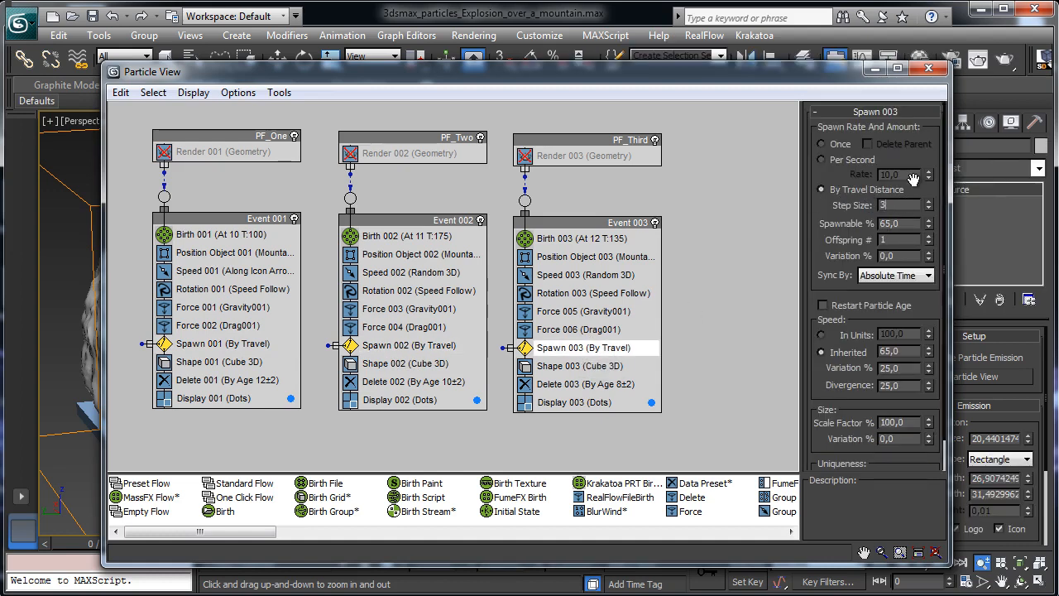
key(Return)
Turn off the PF_Two and PF_One flows, close Particle View and scrub the timeline to frame 16.
click(481, 137)
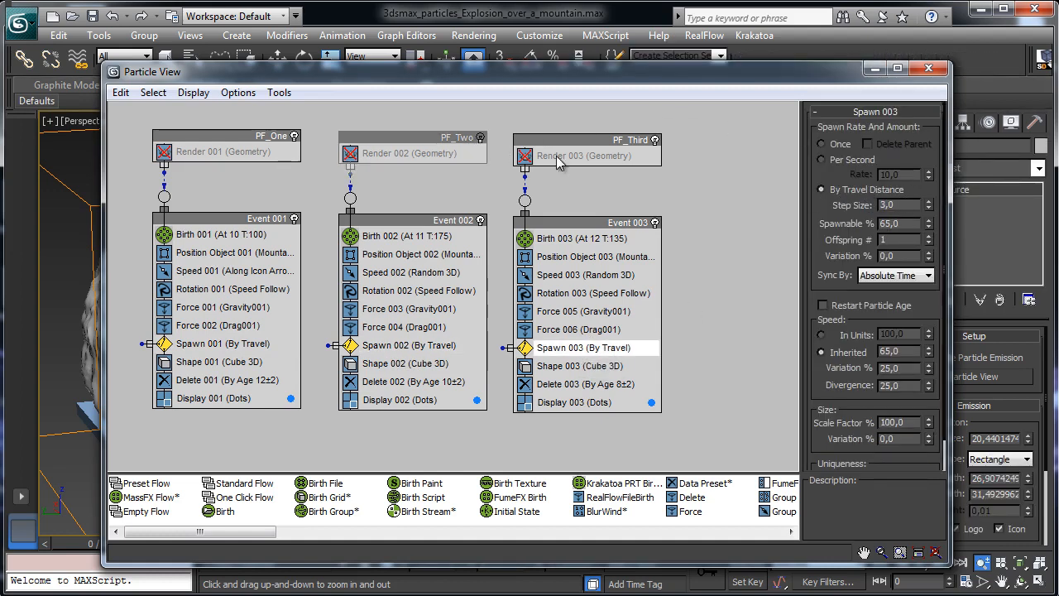
click(295, 136)
click(928, 68)
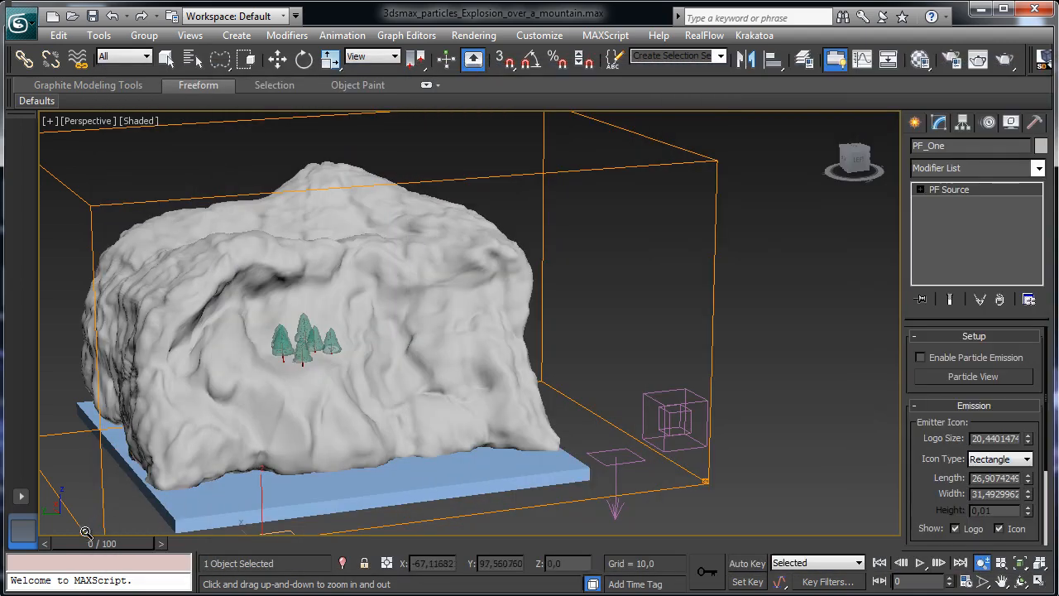
drag(138, 544, 204, 539)
Reopen Particle View, set the speed of Speed 003 to 150 and open the gravity influence of Force 005 for editing.
key(6)
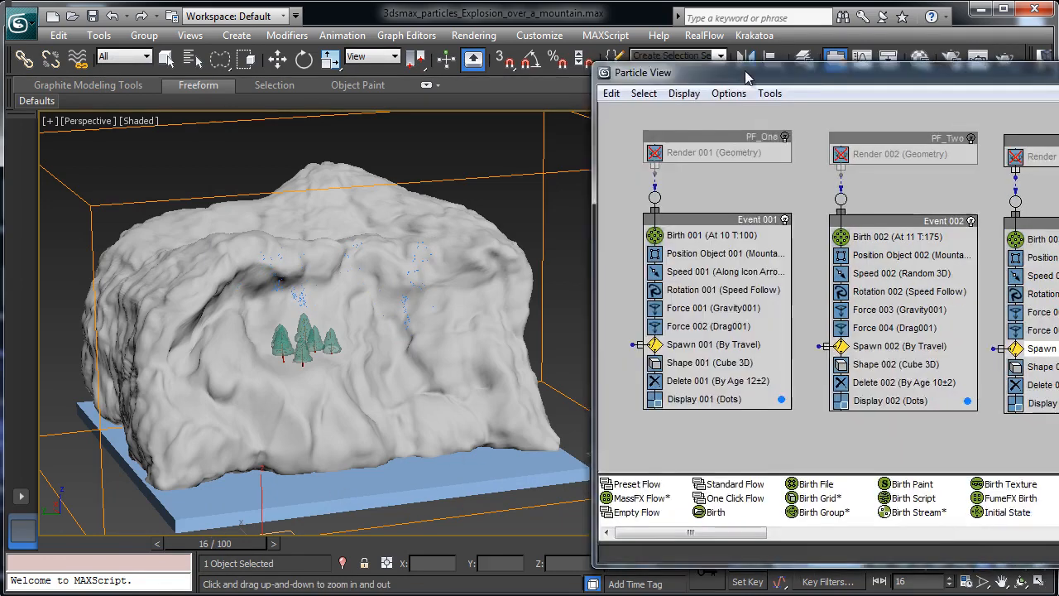
drag(746, 77, 350, 46)
click(708, 244)
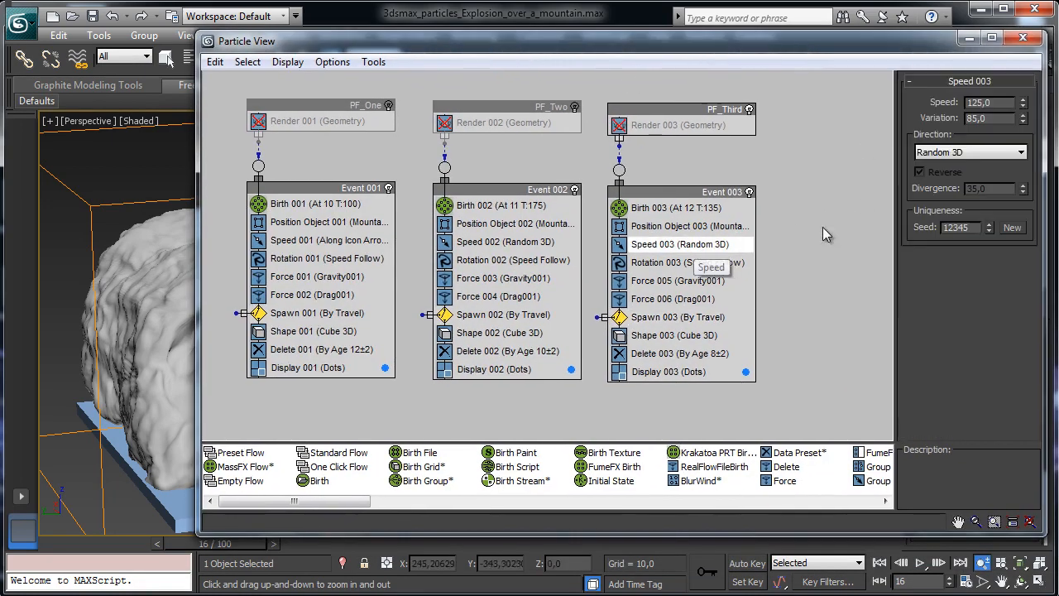
double_click(1002, 106)
text(1)
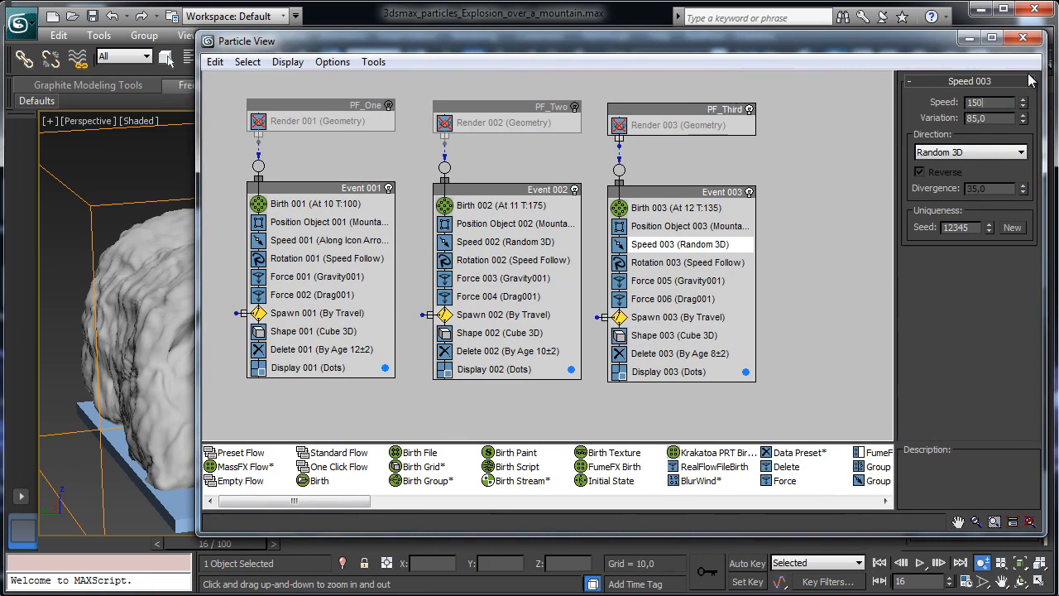
click(676, 281)
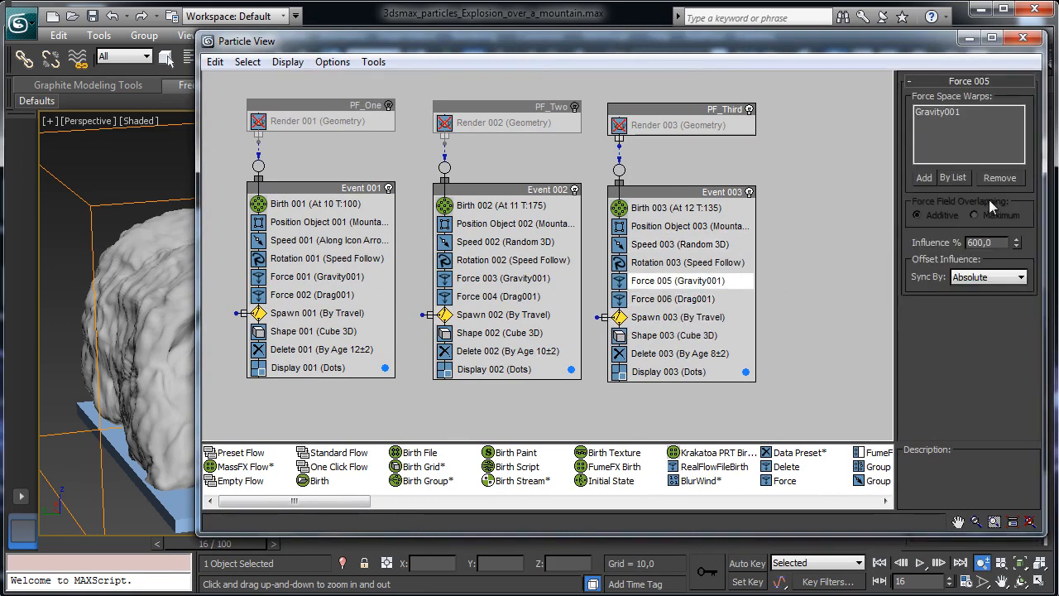
double_click(995, 242)
Set the display type of Display 003 to Ticks and scrub the timeline to frame 15.
click(668, 372)
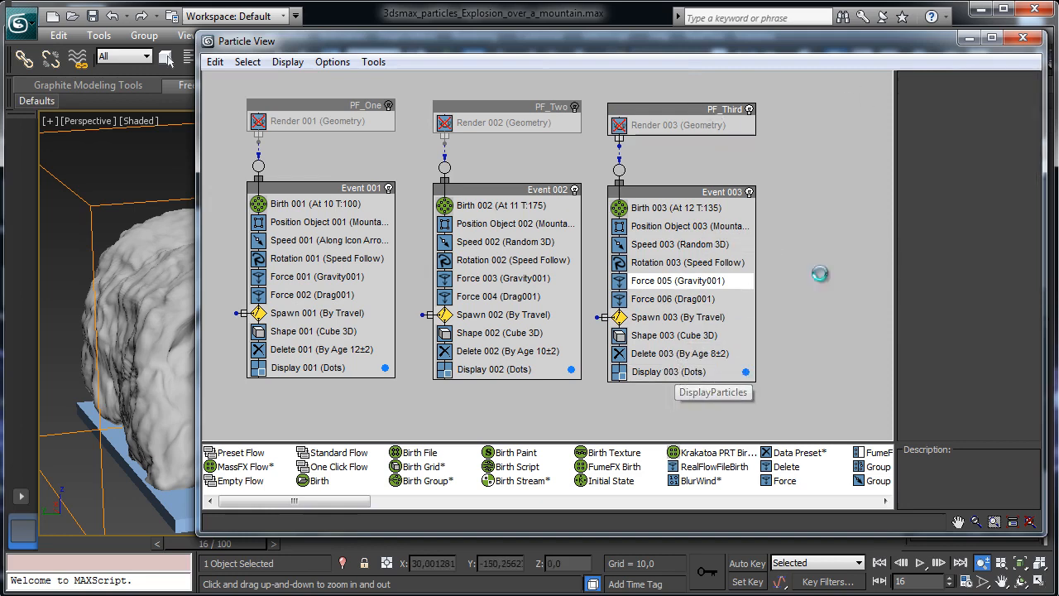
click(992, 106)
click(990, 141)
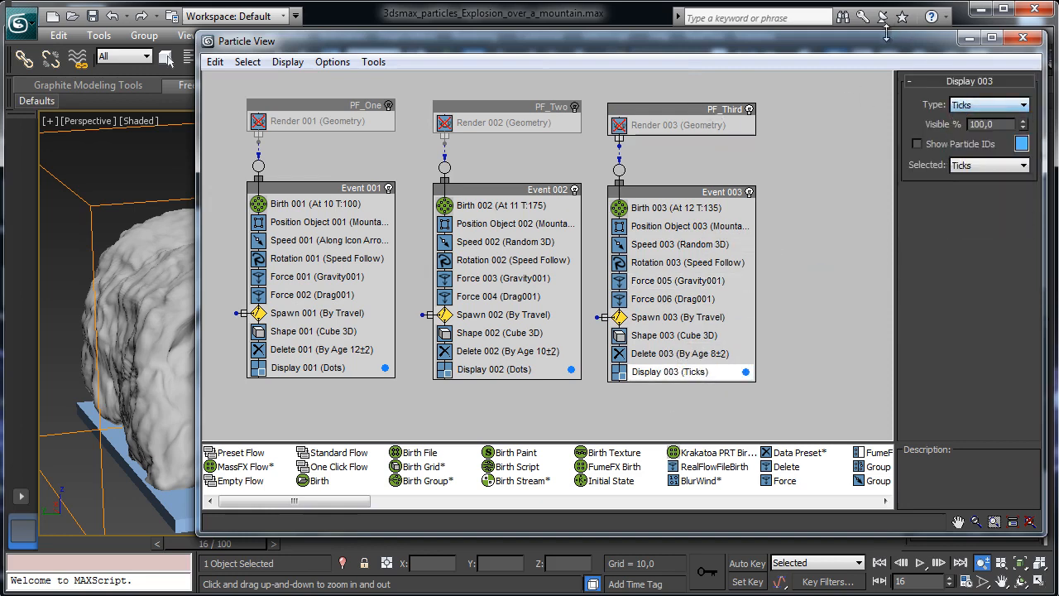
drag(885, 37, 1058, 73)
drag(65, 544, 170, 538)
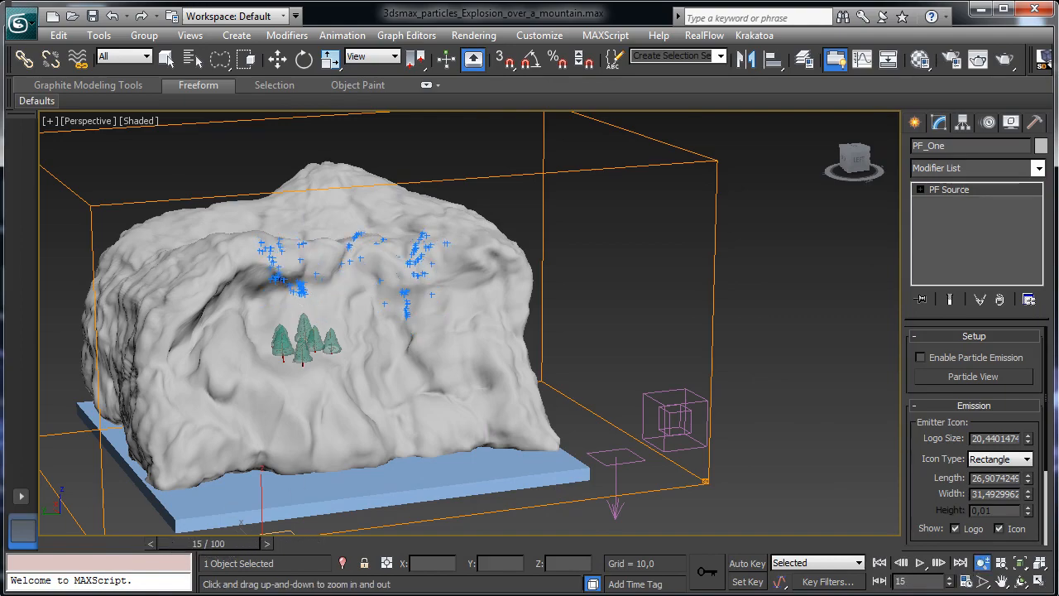
In Particle View, set Speed 003 to a speed of 250 with a variation of 150, and minimize the window.
key(6)
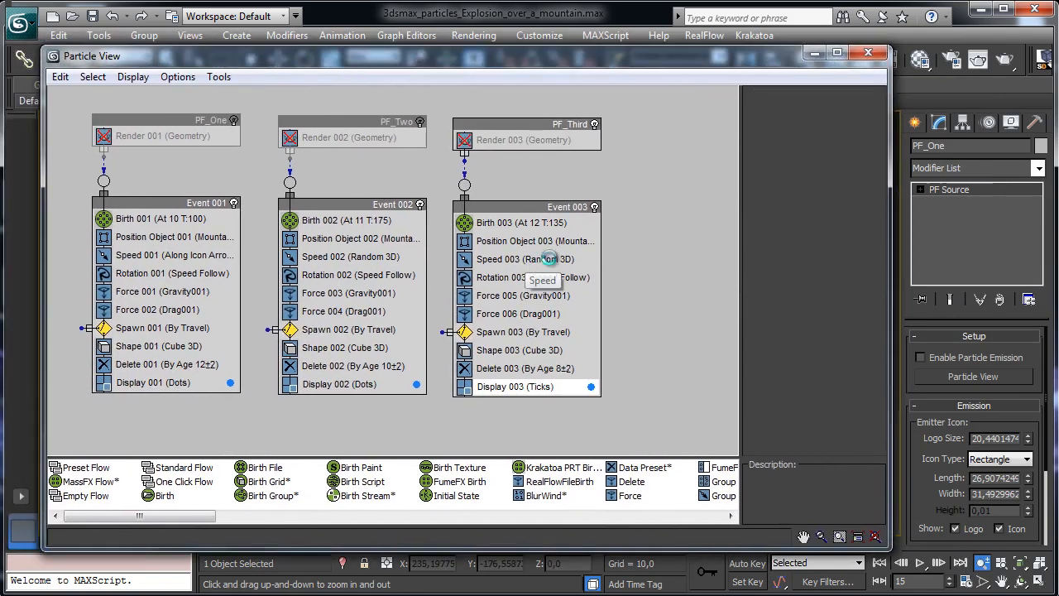
click(521, 259)
double_click(847, 119)
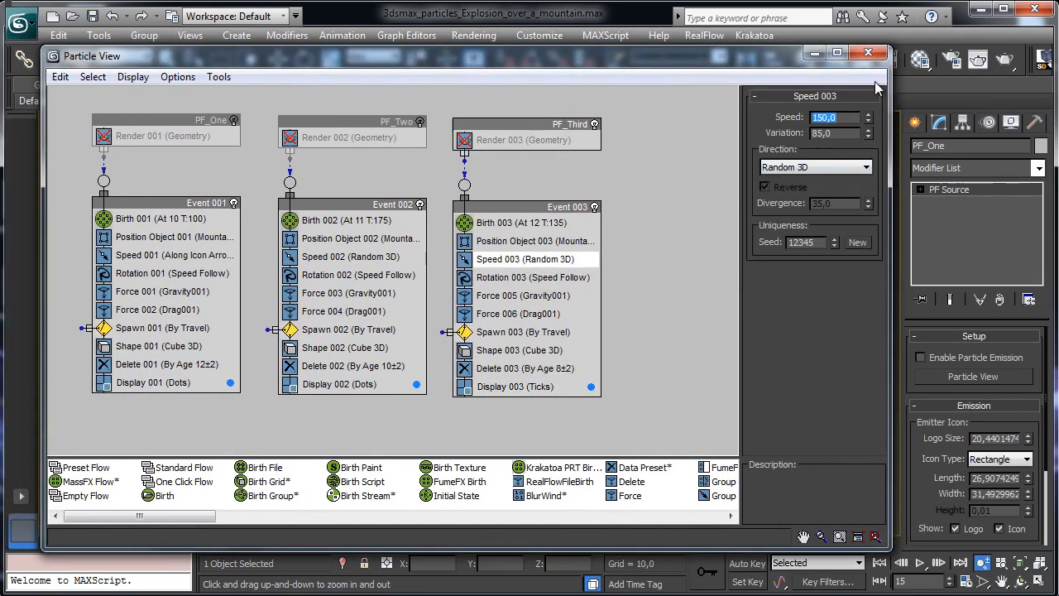
text(250)
key(Tab)
text(150)
key(Return)
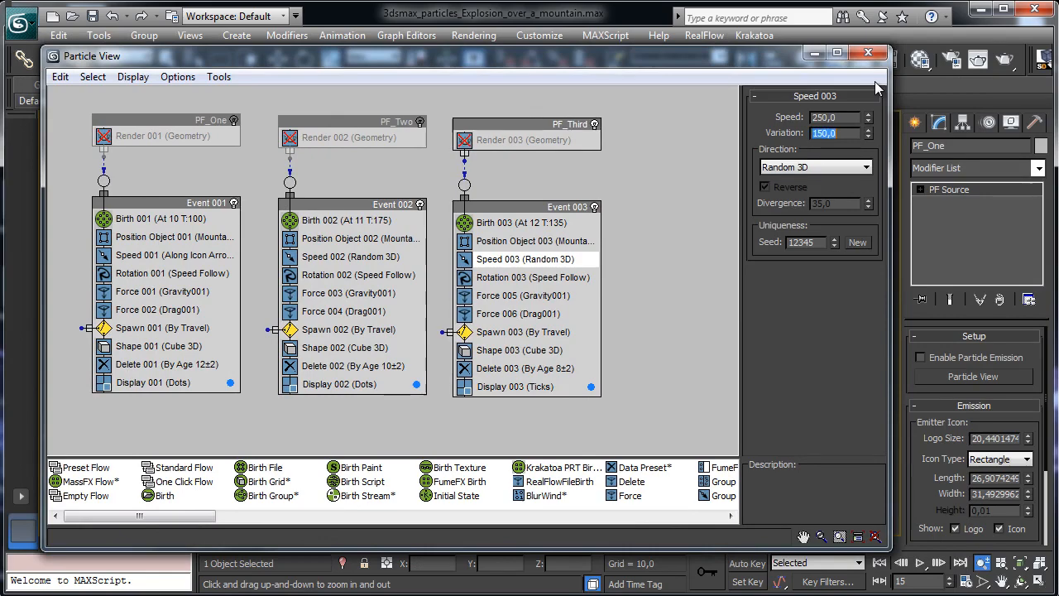
click(815, 56)
Scrub the timeline to frame 25 to preview the third flow's particles and return to frame 0.
click(73, 545)
drag(74, 547, 240, 544)
key(alt+z)
key(Home)
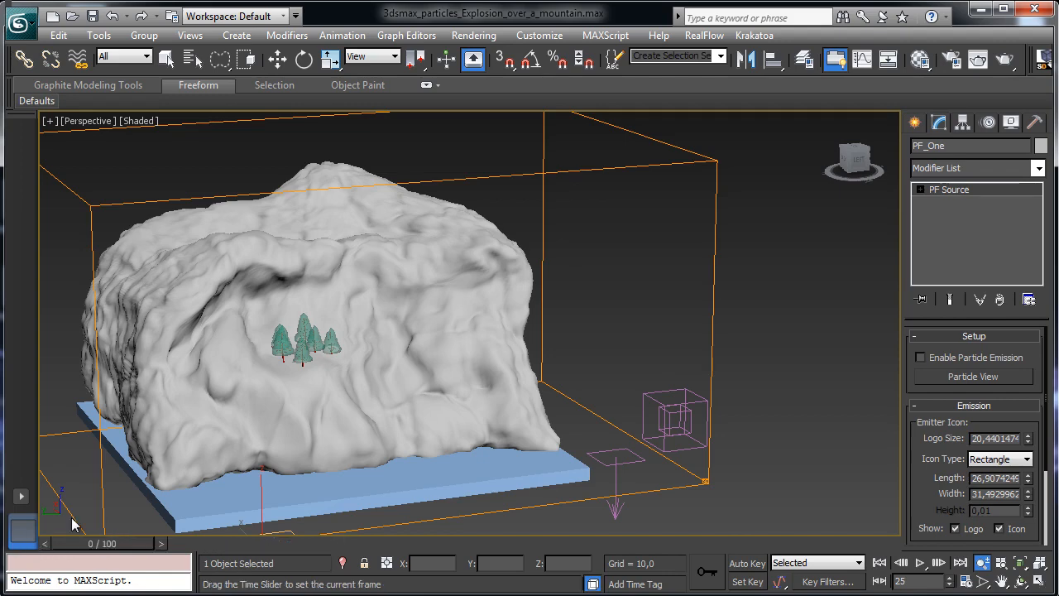
key(q)
click(603, 170)
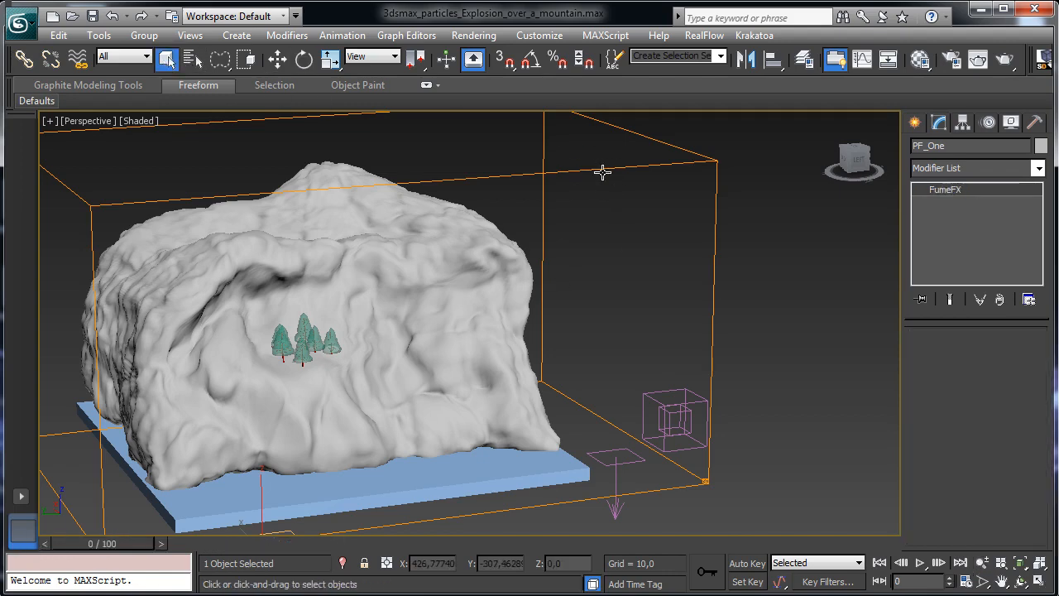
click(957, 359)
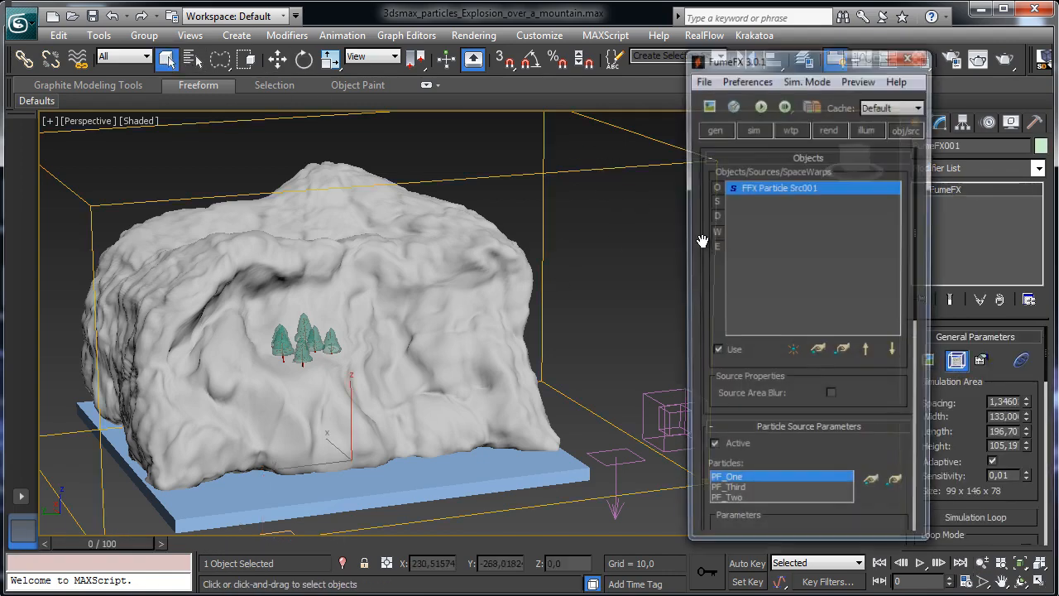
click(907, 129)
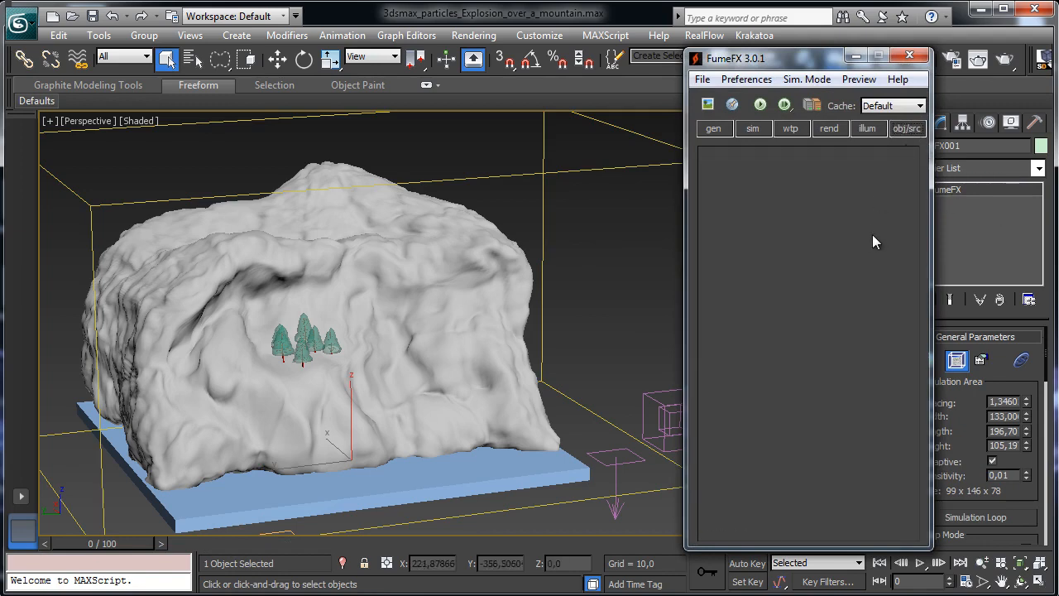
click(908, 56)
Select PF_One, open Particle View and set the life span of Delete 003 to 10.
click(577, 456)
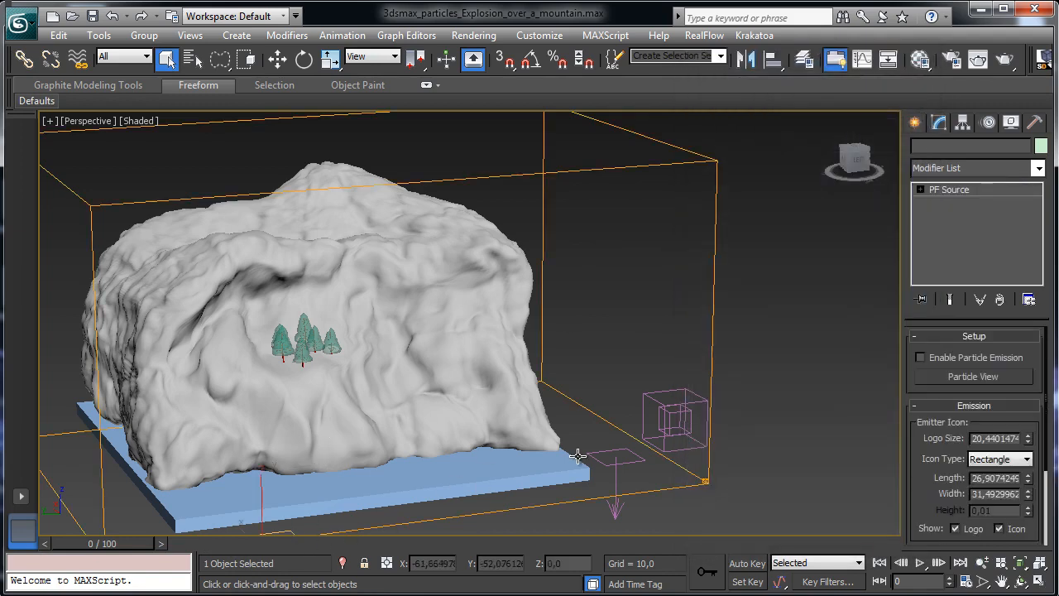
click(994, 377)
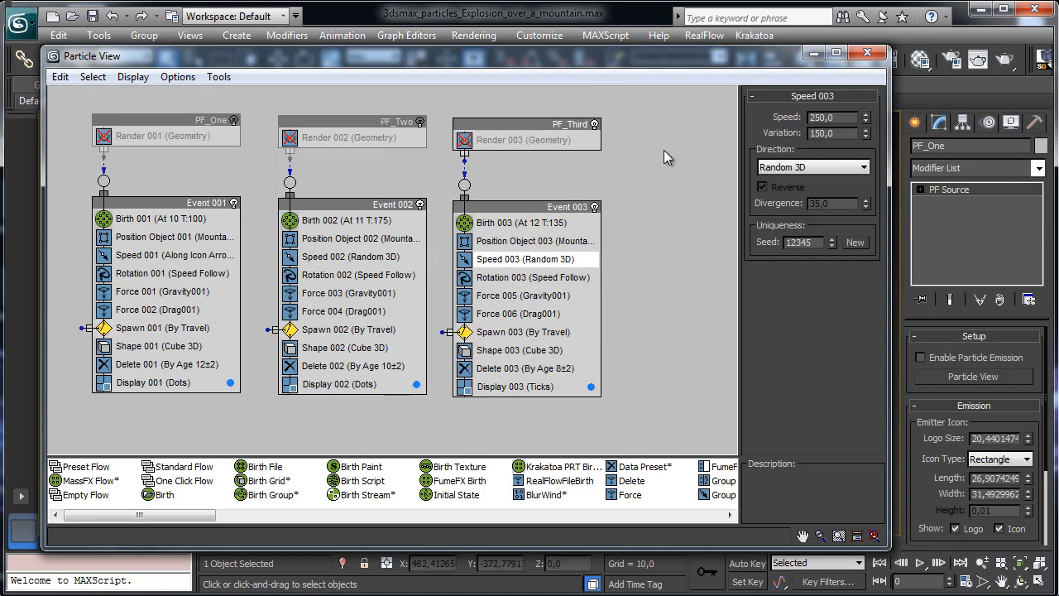
click(539, 368)
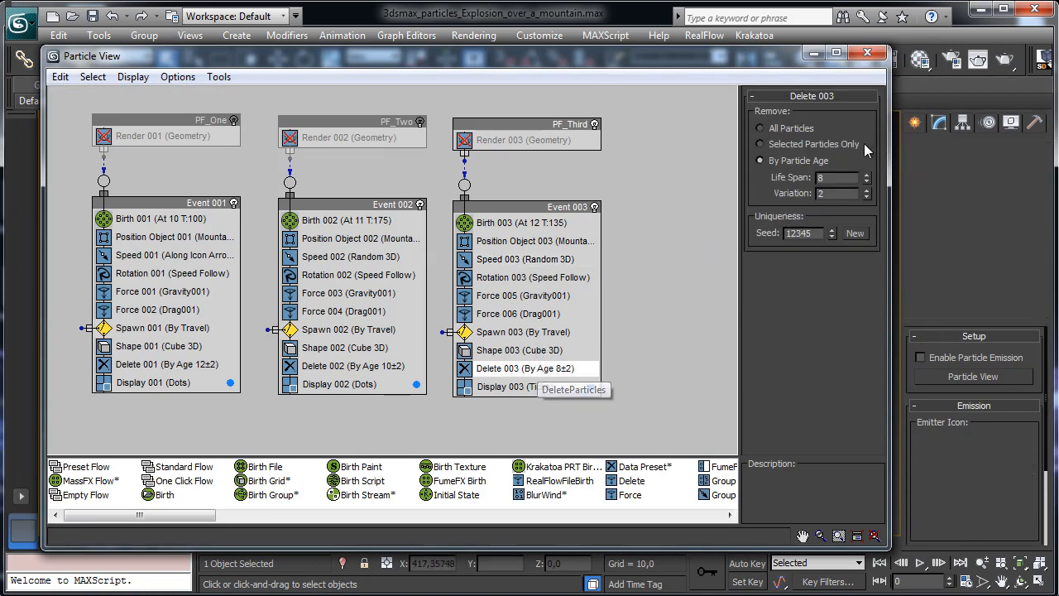
click(866, 174)
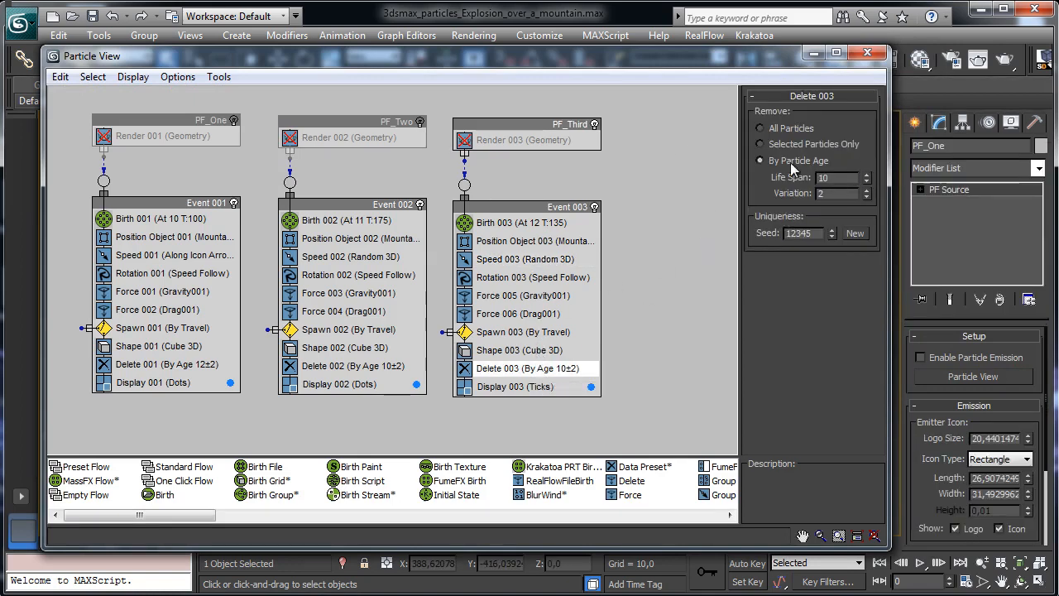
Turn the PF_One and PF_Two flows back on and move the timeline to frame 24.
click(233, 120)
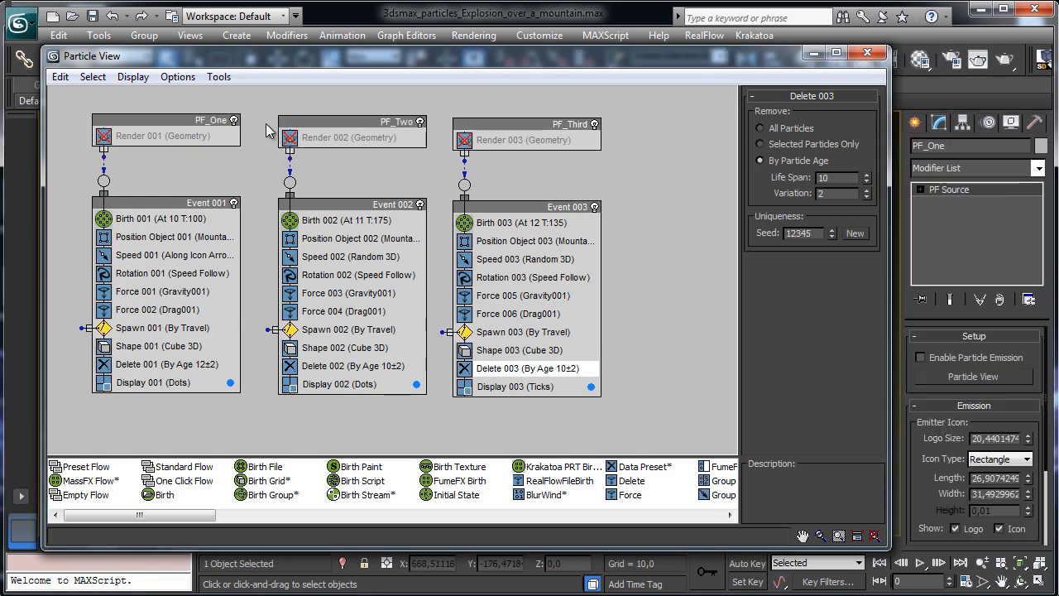
drag(452, 61, 1057, 84)
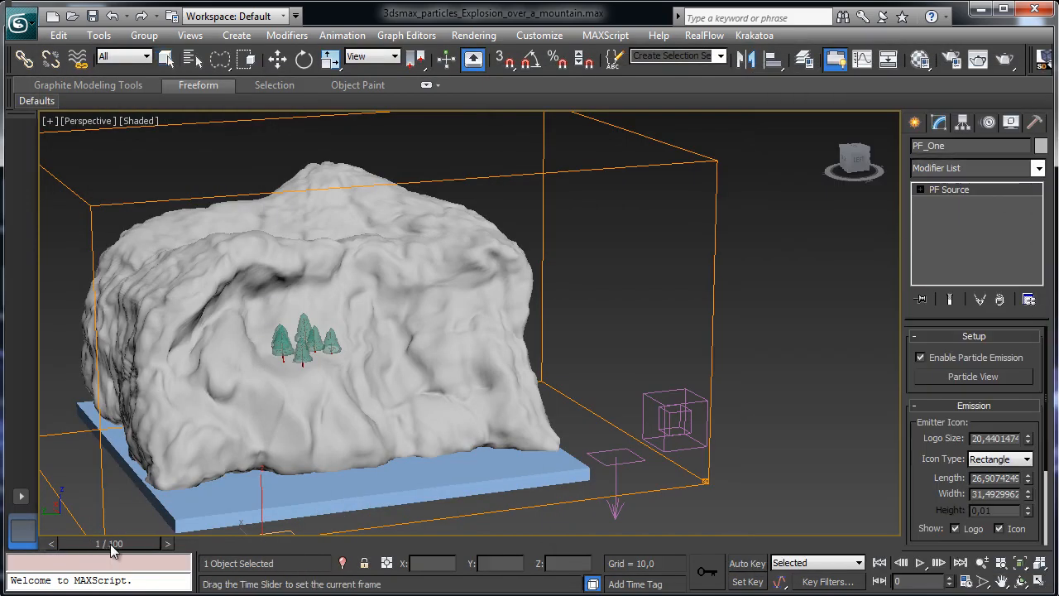
drag(101, 546, 277, 540)
key(q)
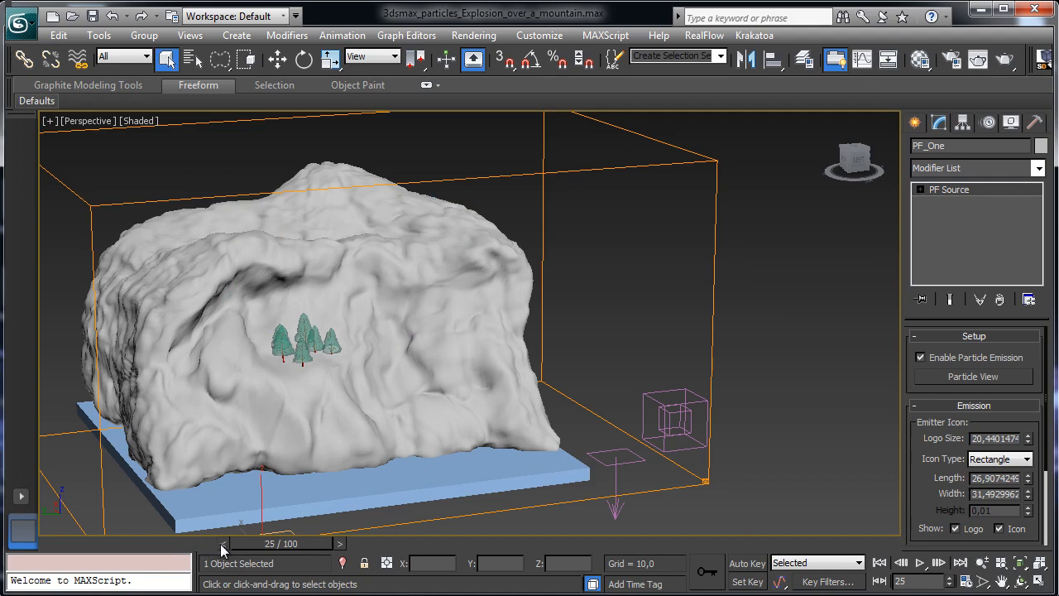
click(222, 543)
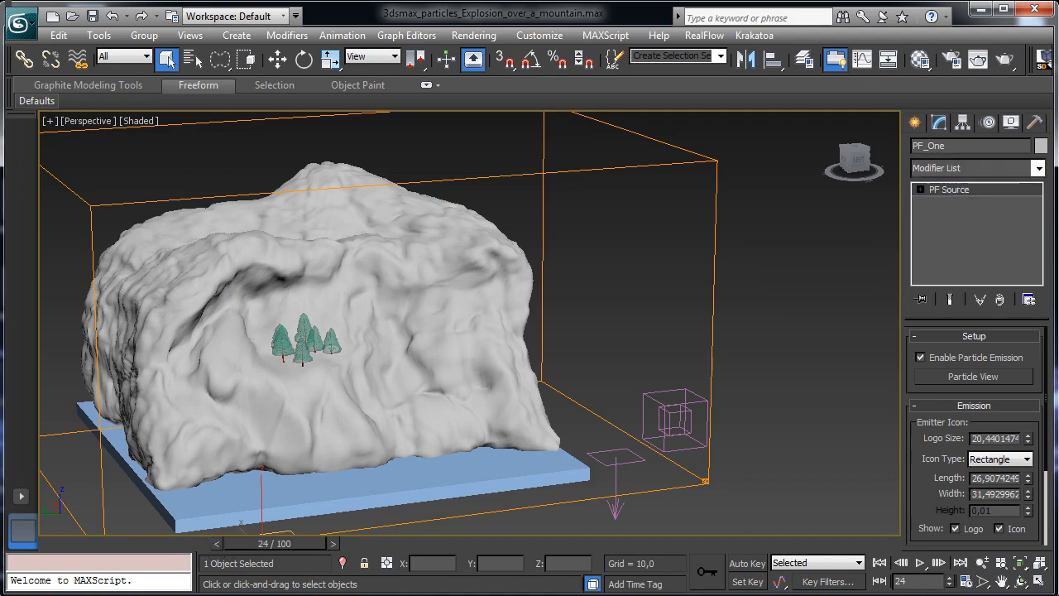
Set the travel-distance step size of Spawn 003 to 5 and scrub the timeline to frame 26.
key(6)
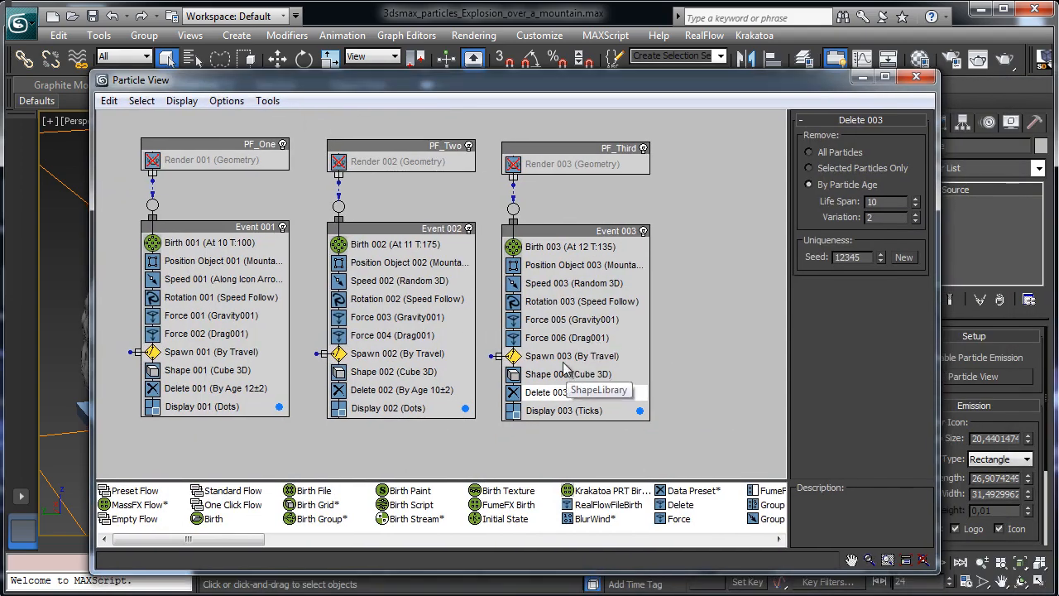
click(570, 356)
double_click(892, 212)
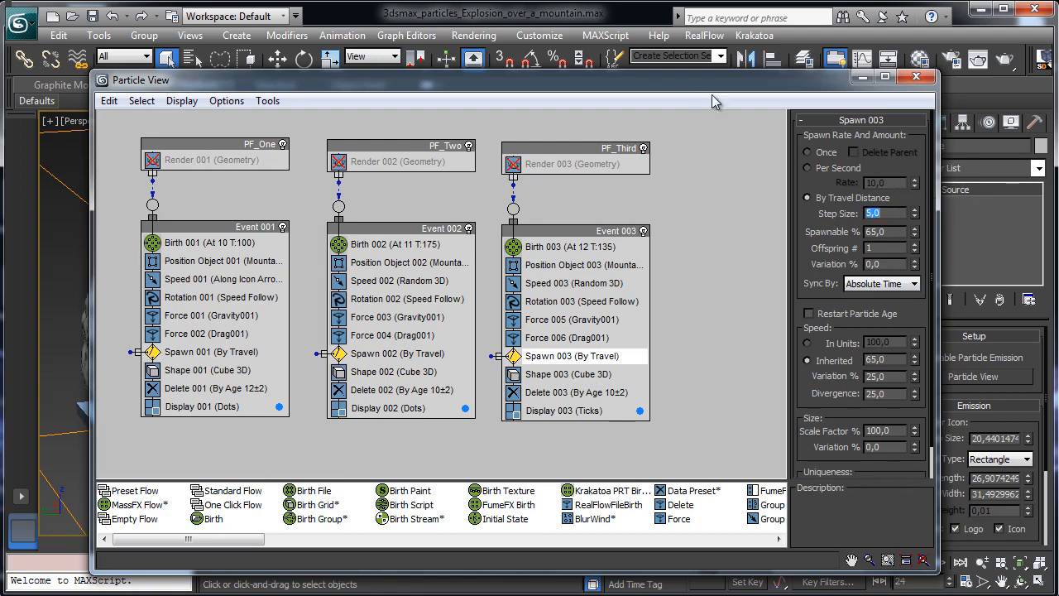
drag(703, 86, 1058, 110)
drag(74, 553, 248, 543)
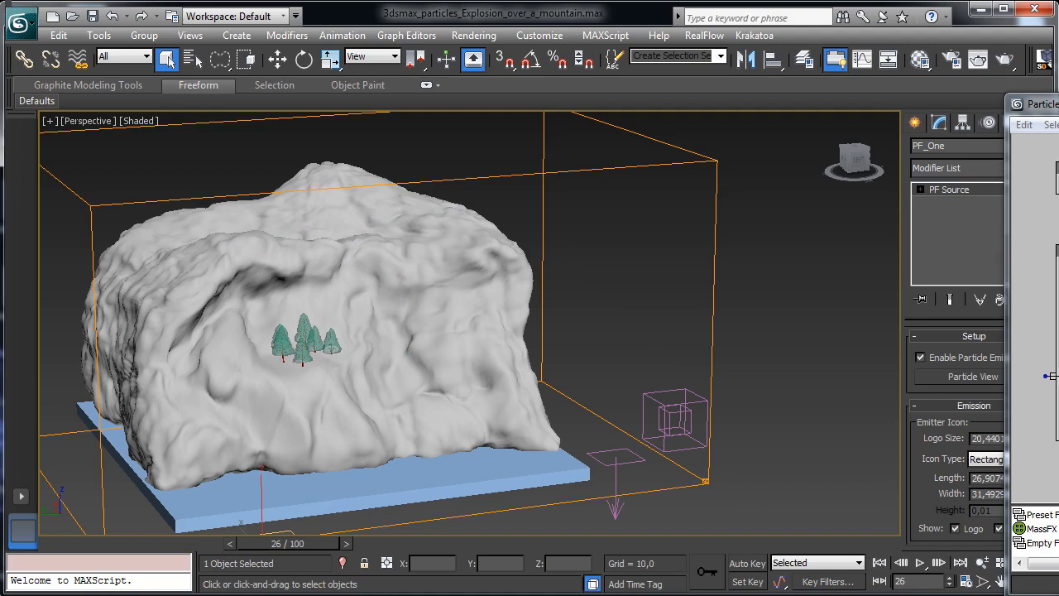
Open the distinct points total of Position Object 003 for editing and scrub the timeline to frame 21.
drag(1034, 103, 106, 57)
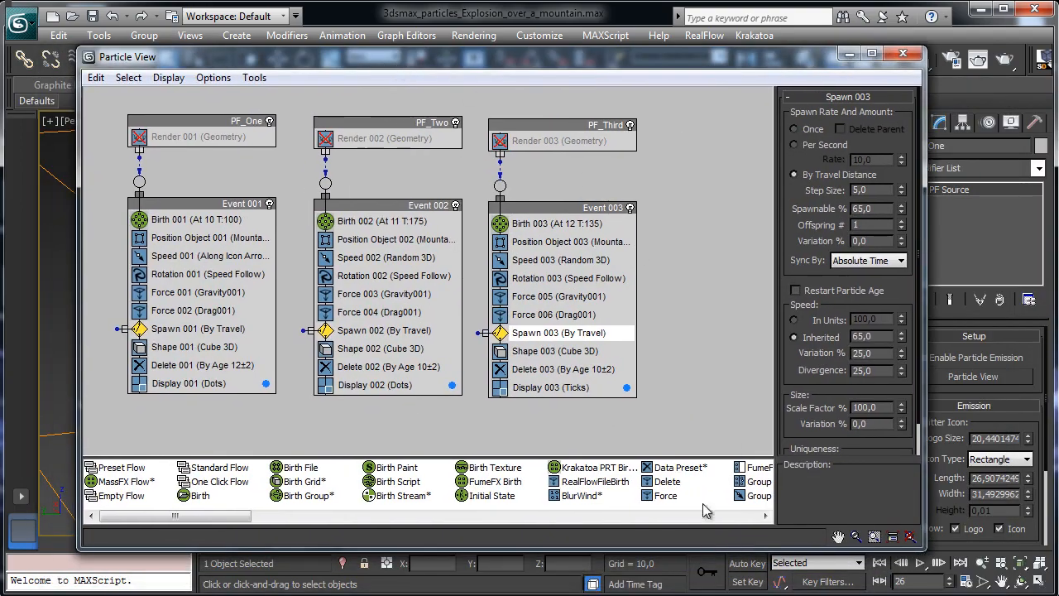
click(568, 242)
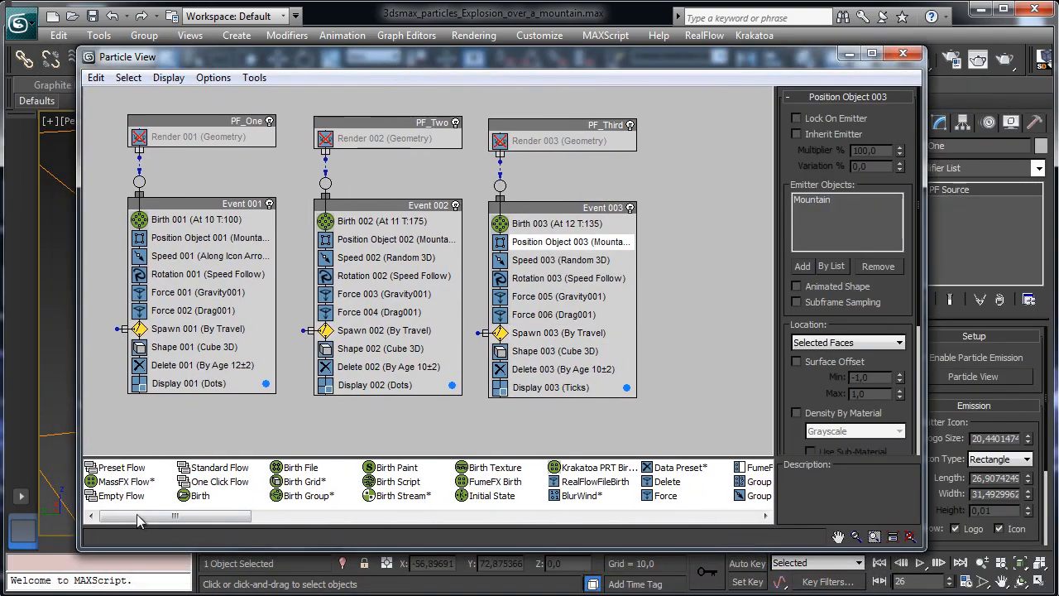
click(56, 527)
drag(845, 389, 857, 127)
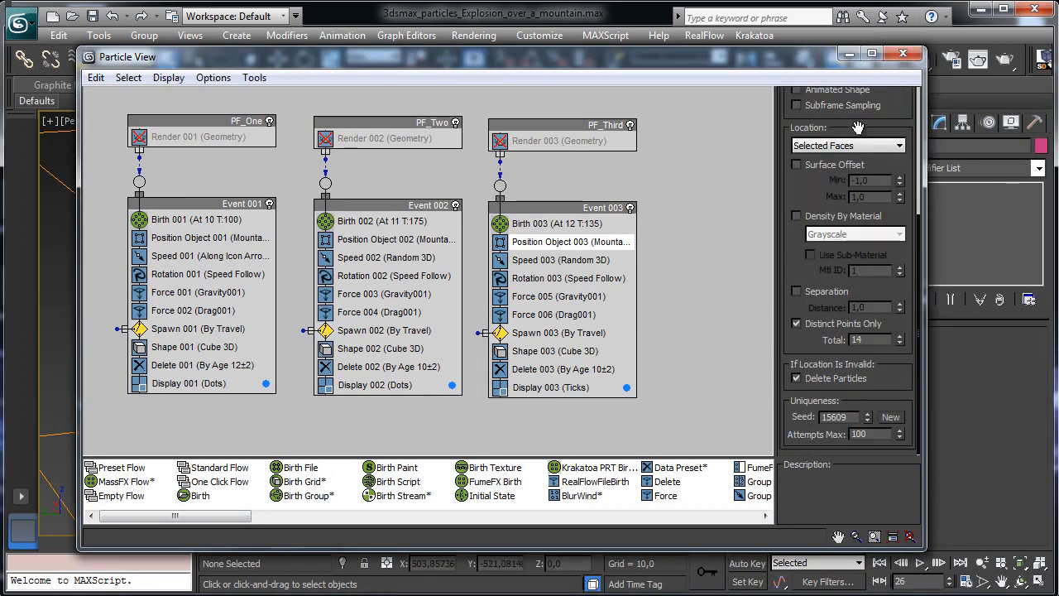
double_click(858, 340)
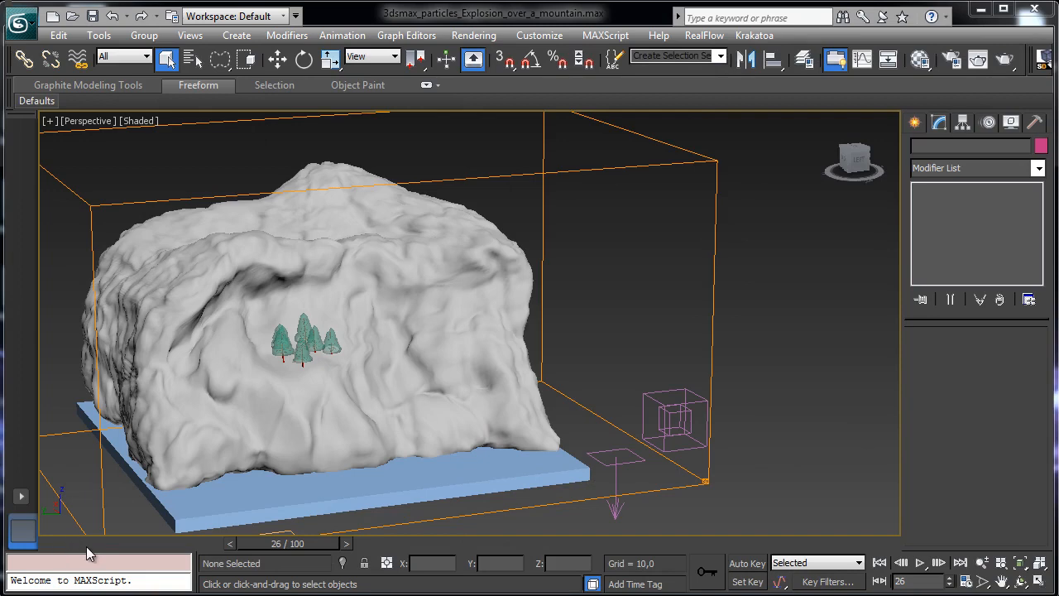
drag(88, 546, 214, 539)
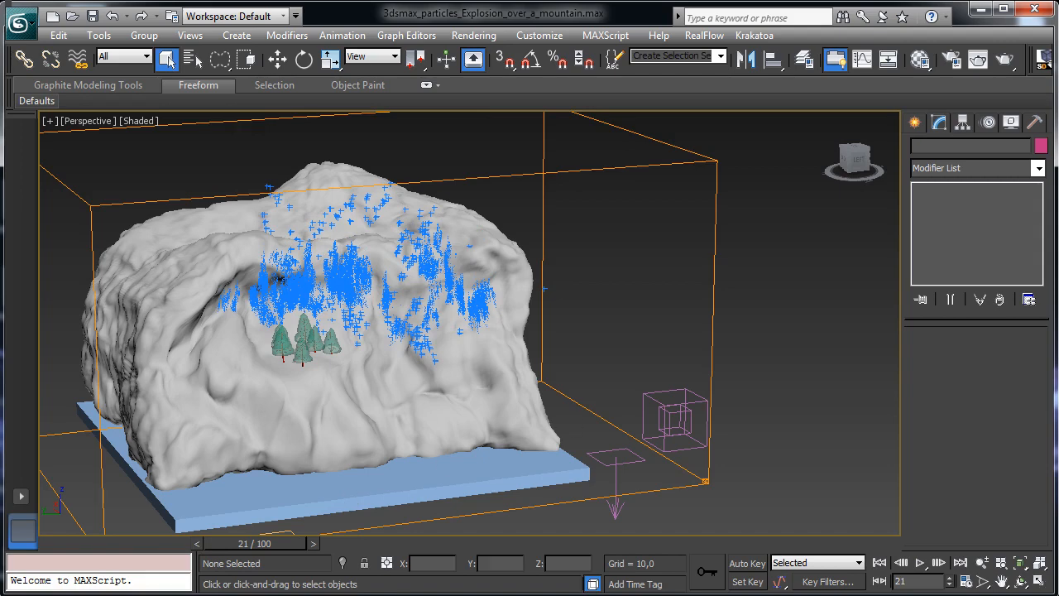
Set the amount of Birth 003 in the PF_Third flow to 250 and return the timeline to frame 0.
key(6)
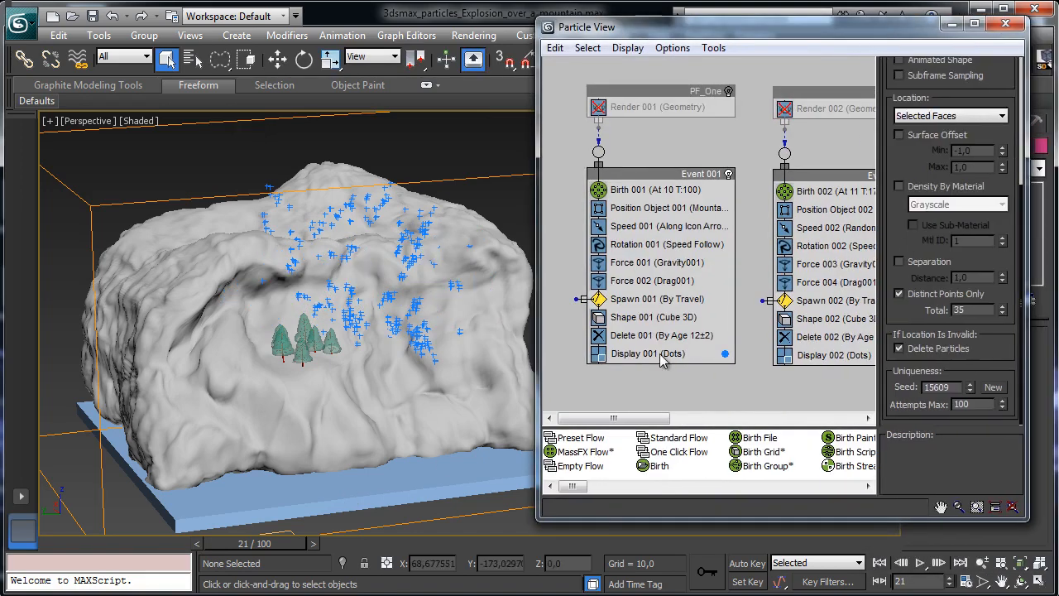
drag(662, 419, 738, 422)
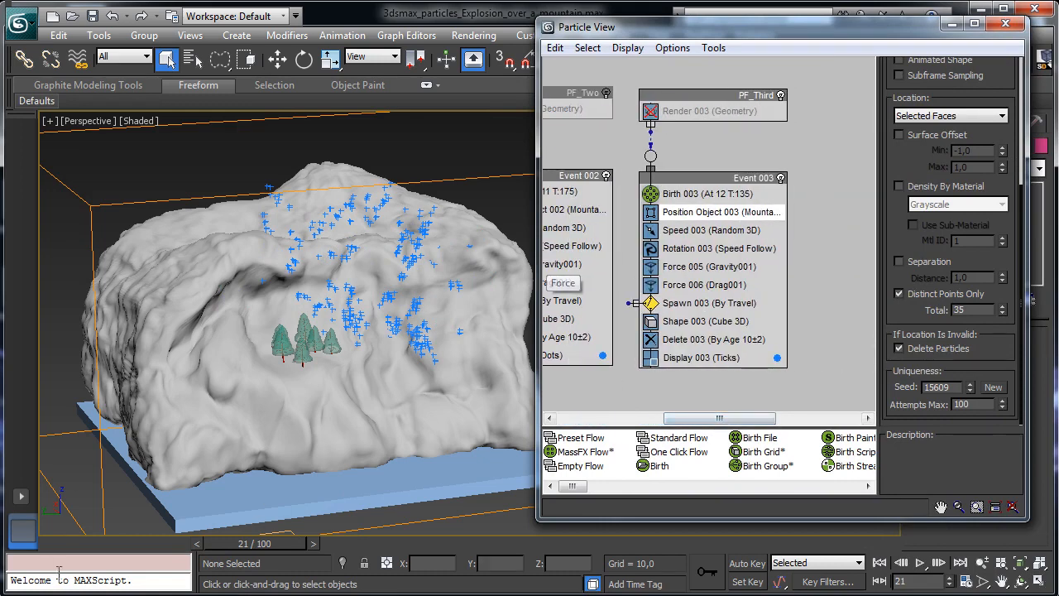
drag(56, 546, 215, 536)
click(702, 201)
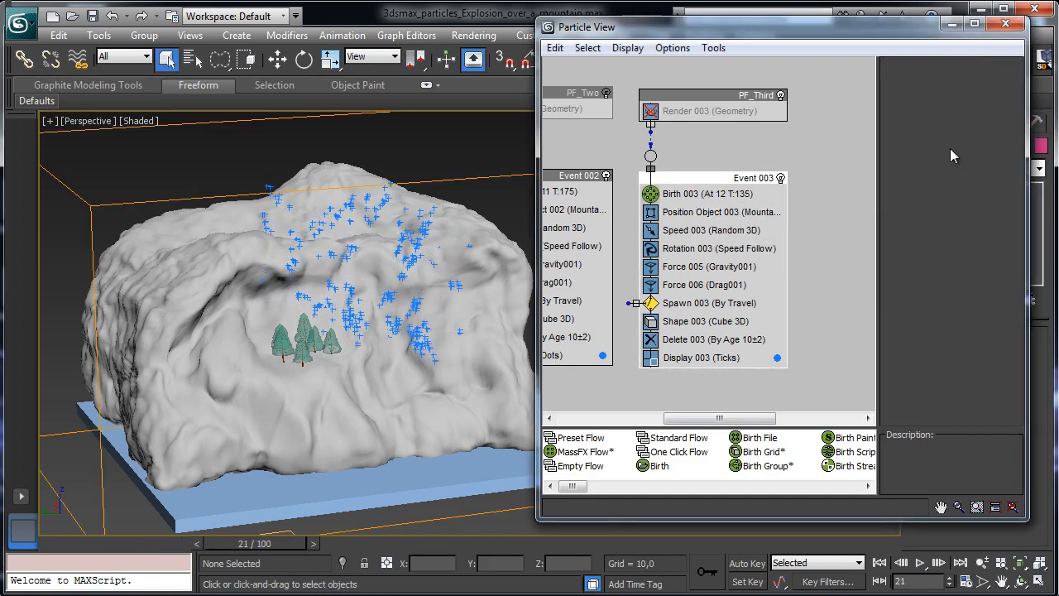
click(717, 195)
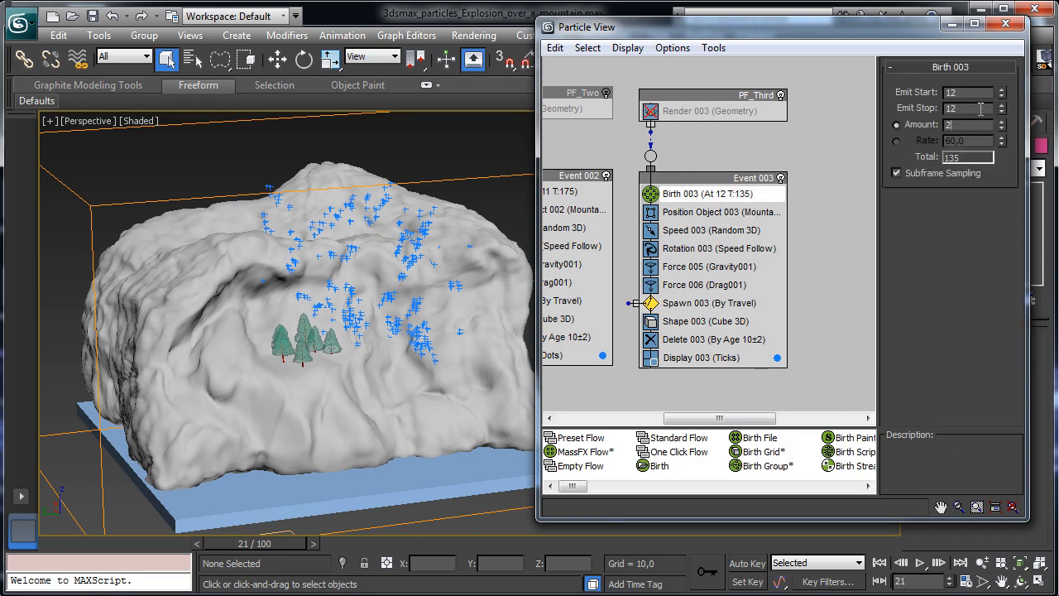
drag(212, 542, 36, 543)
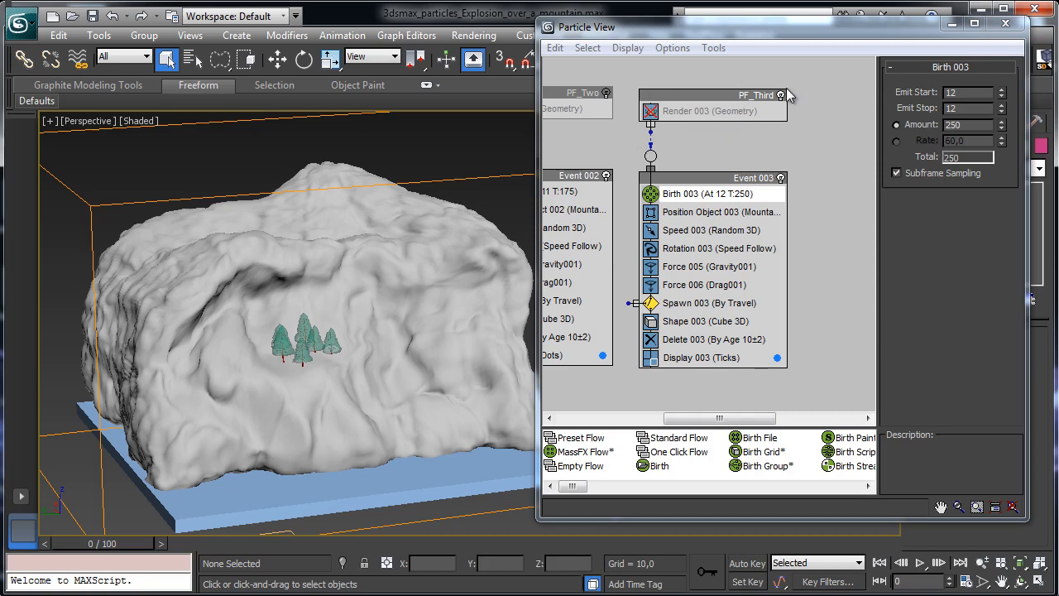
Save the scene and start the default simulation of the FumeFX001 container with its output preview open.
click(952, 26)
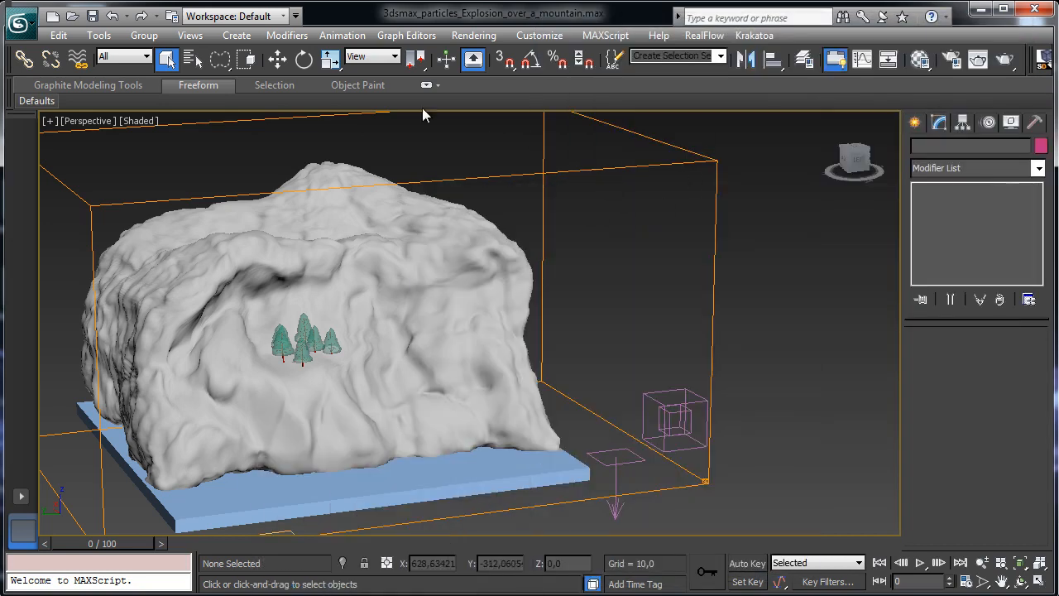
click(93, 16)
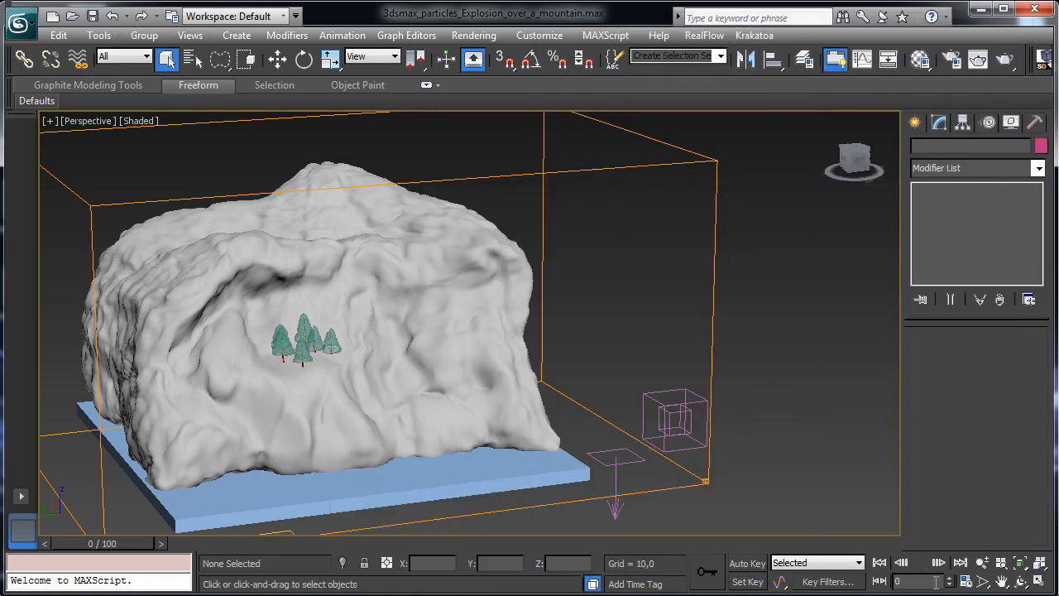
click(715, 257)
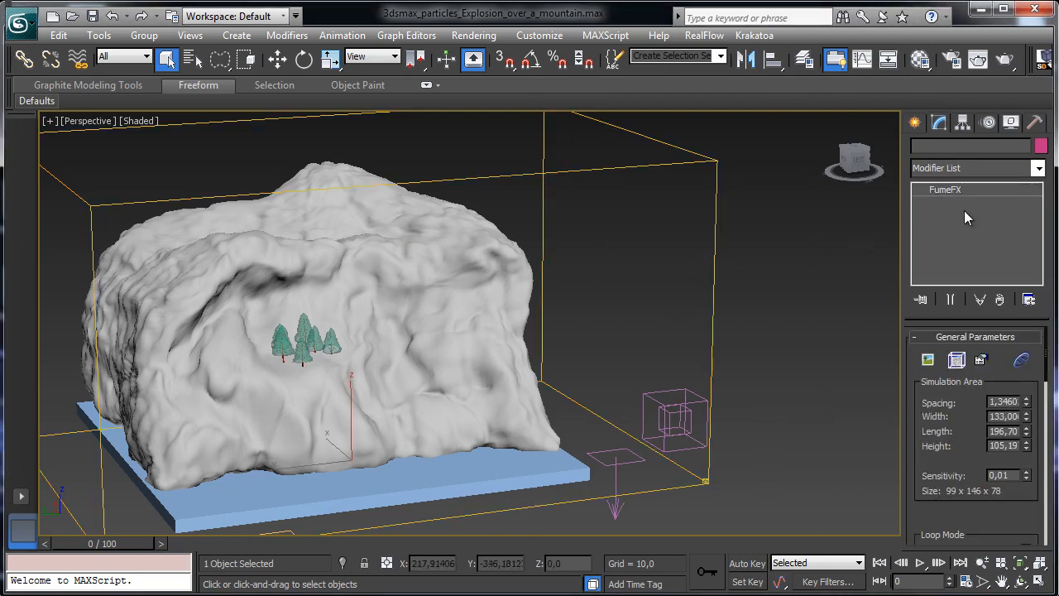
click(956, 359)
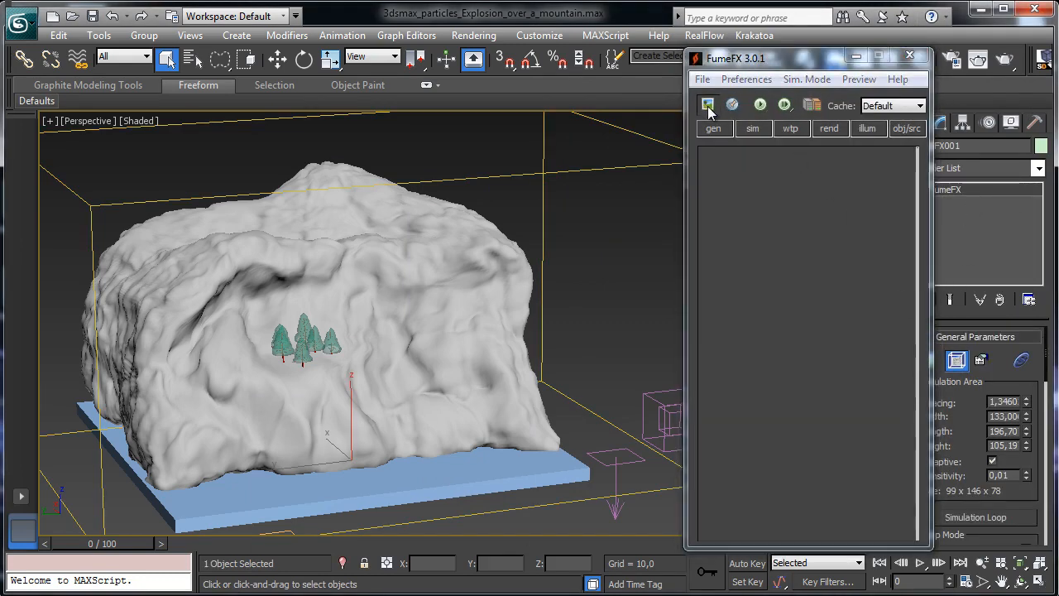
click(758, 103)
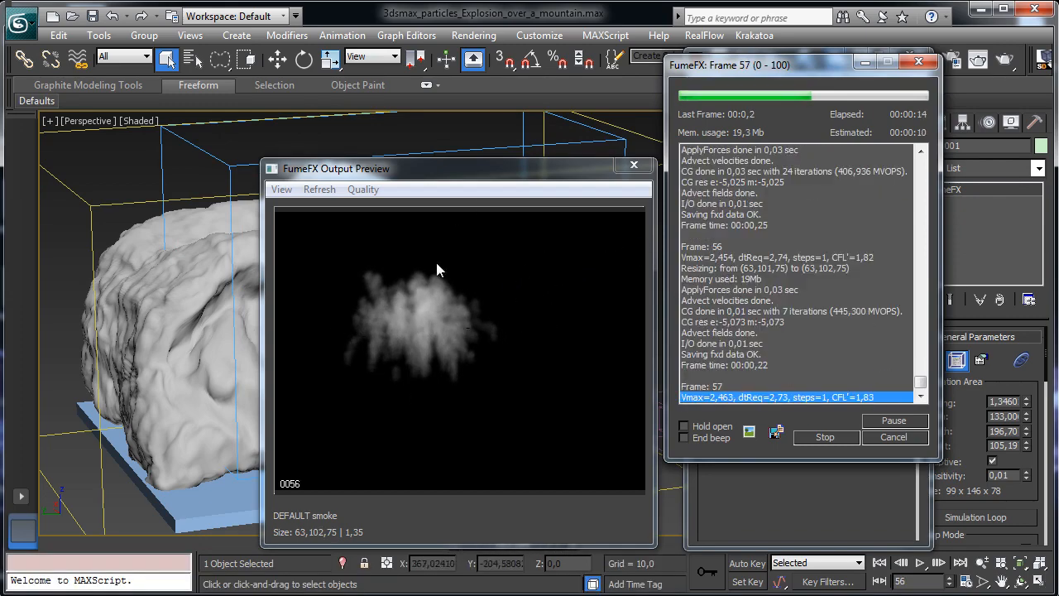
Cancel the running simulation, close the output preview and return the timeline to frame 0.
click(898, 437)
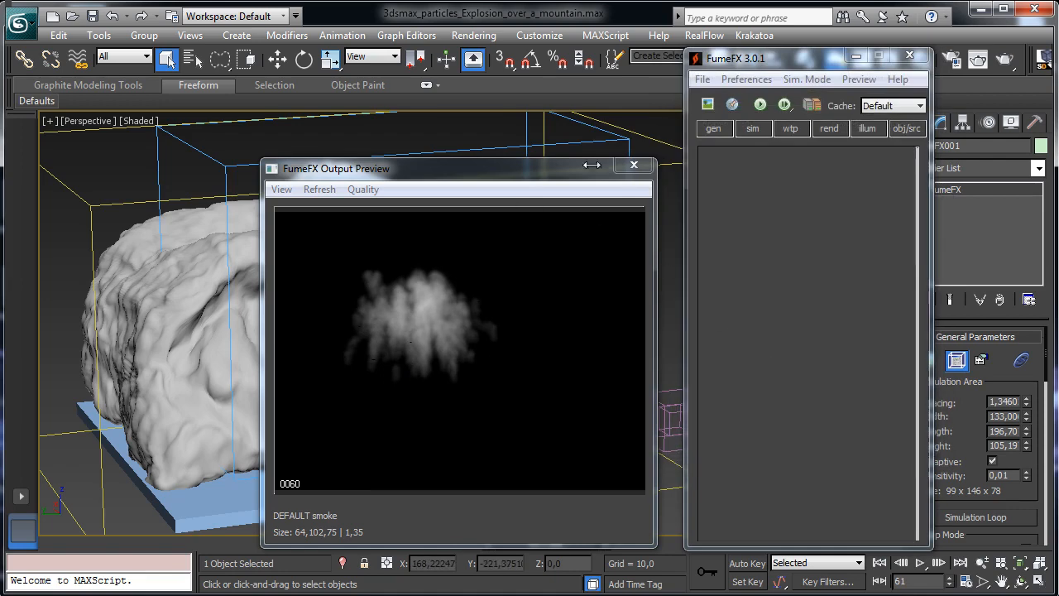
click(632, 166)
click(103, 543)
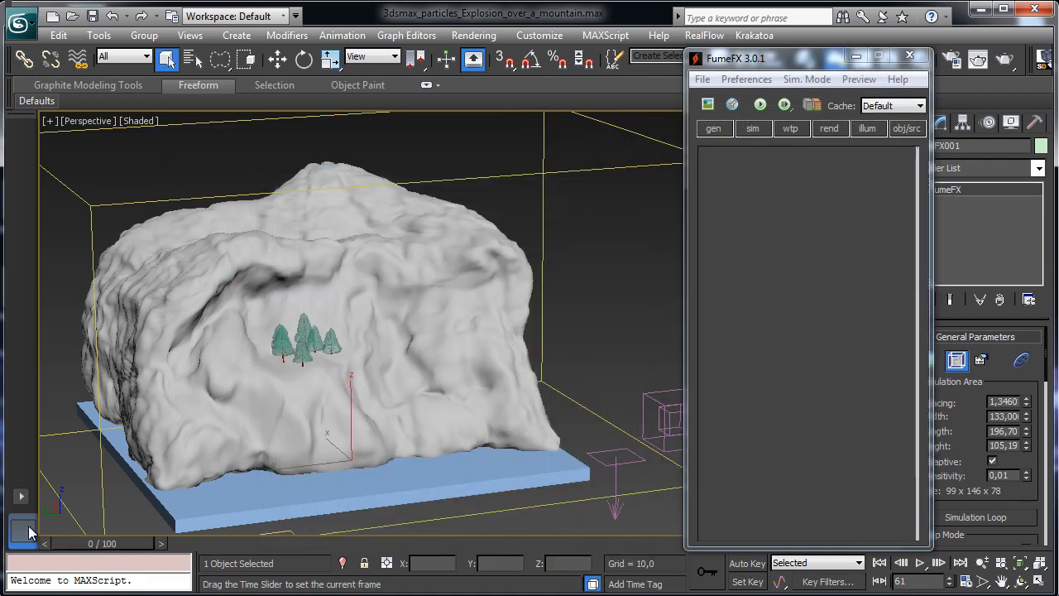
Open Particle View from PF_One, turn off the PF_Third flow and turn on PF_Two and PF_One.
click(286, 529)
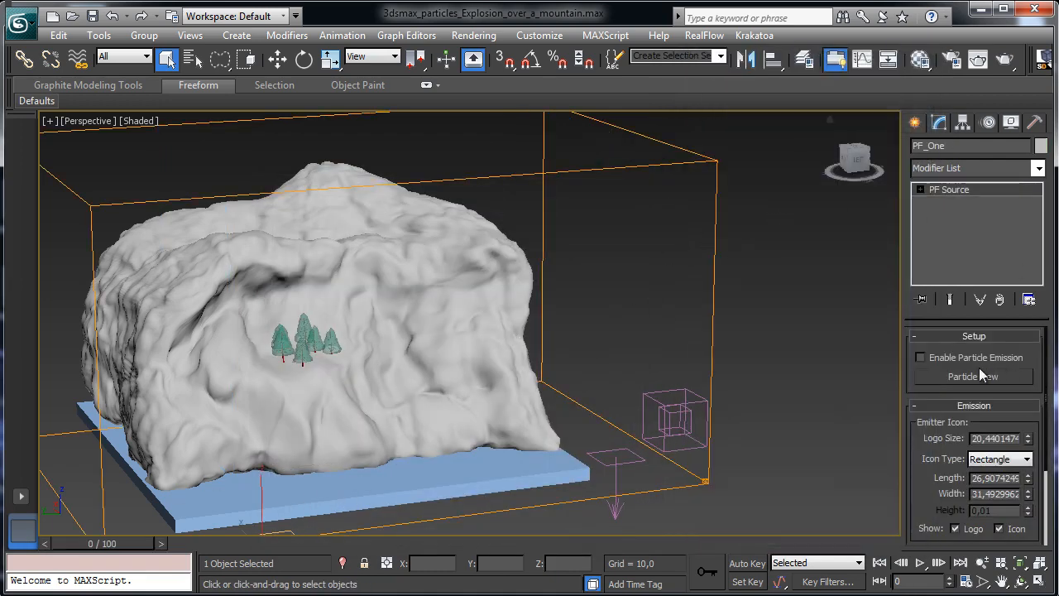
click(972, 374)
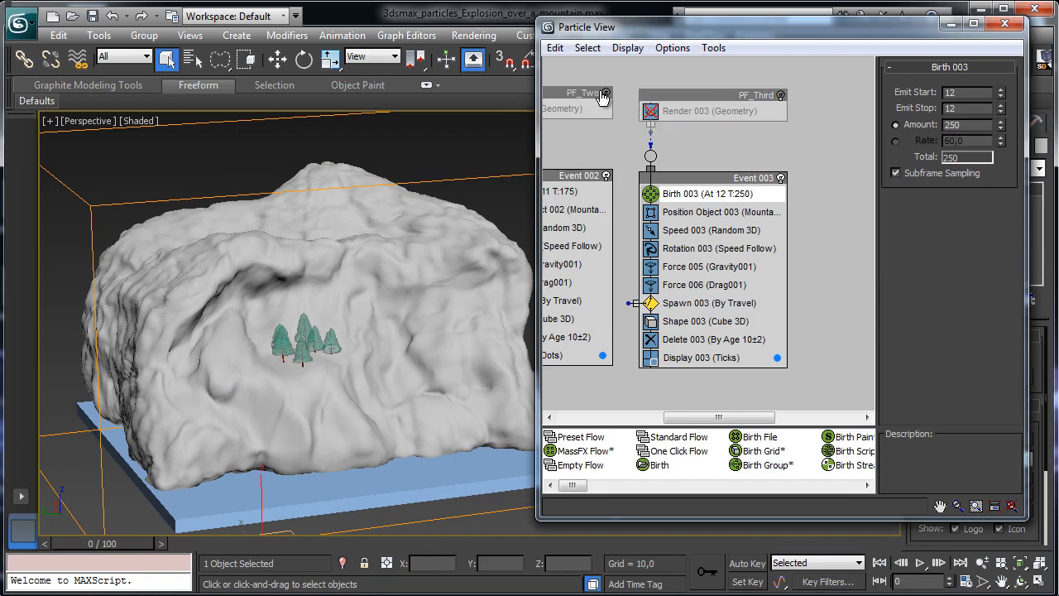
drag(707, 419, 642, 419)
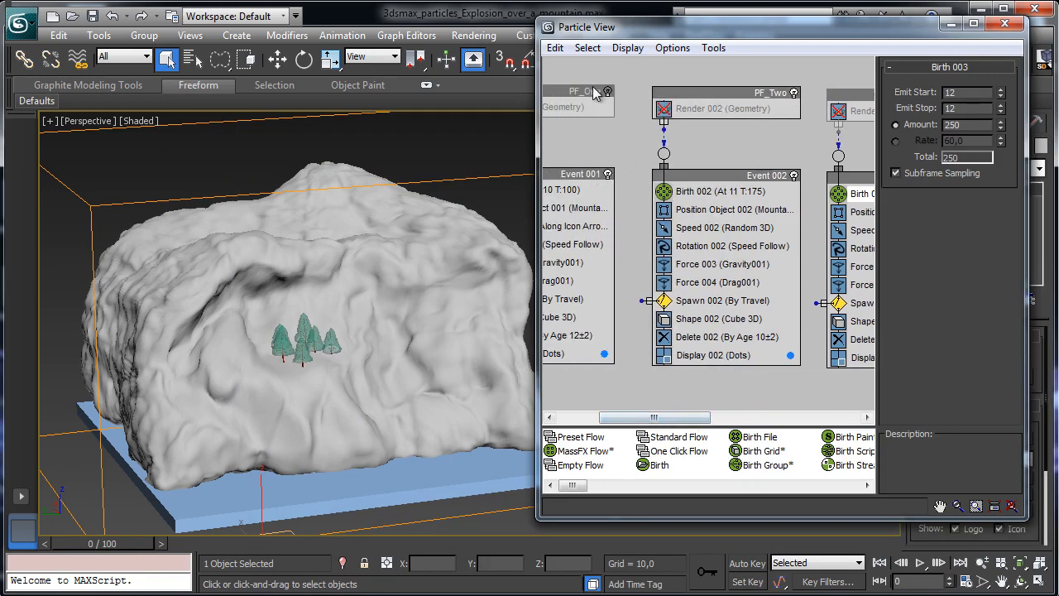
click(1006, 24)
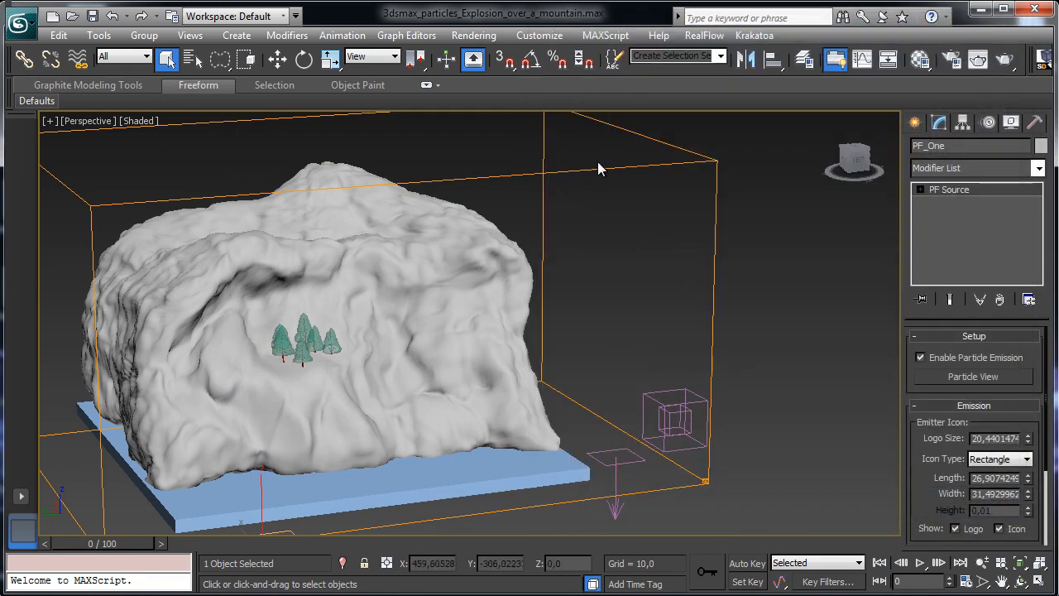
Save the scene and run the default simulation of the FumeFX001 container with its output preview open.
click(652, 166)
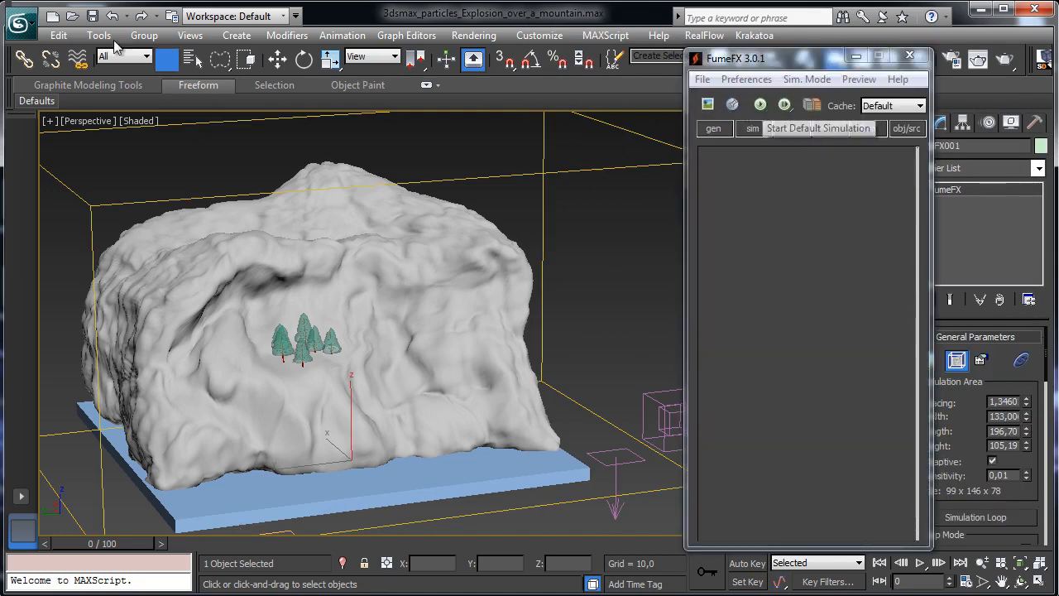
click(94, 16)
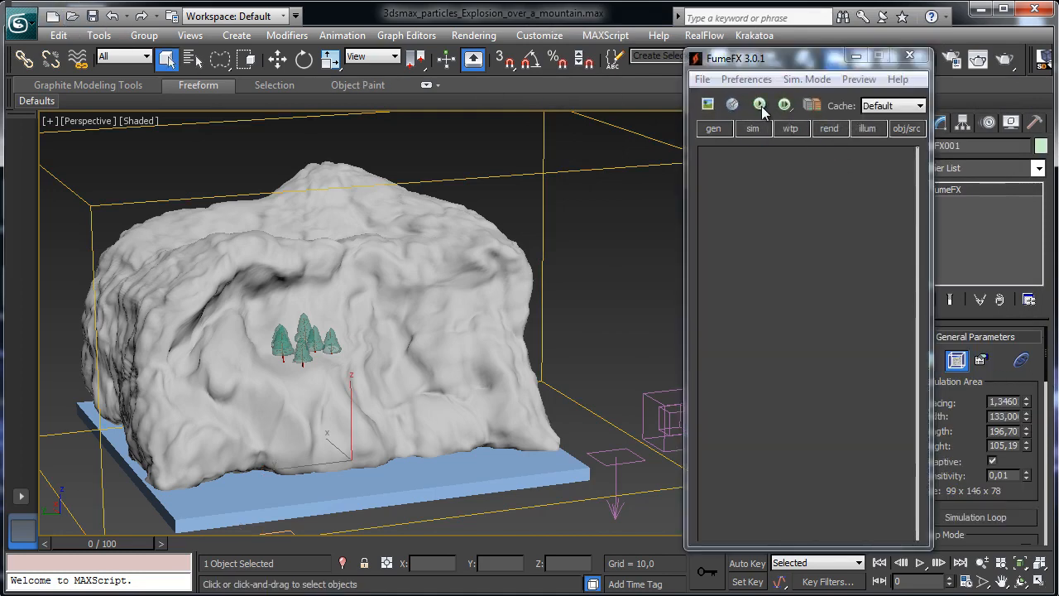
click(758, 106)
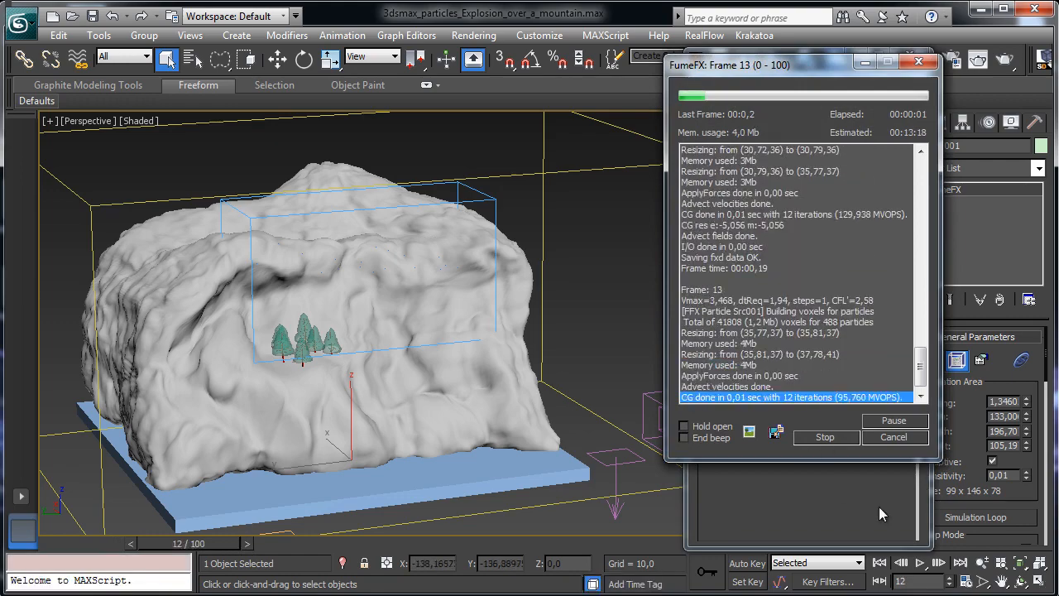
click(775, 431)
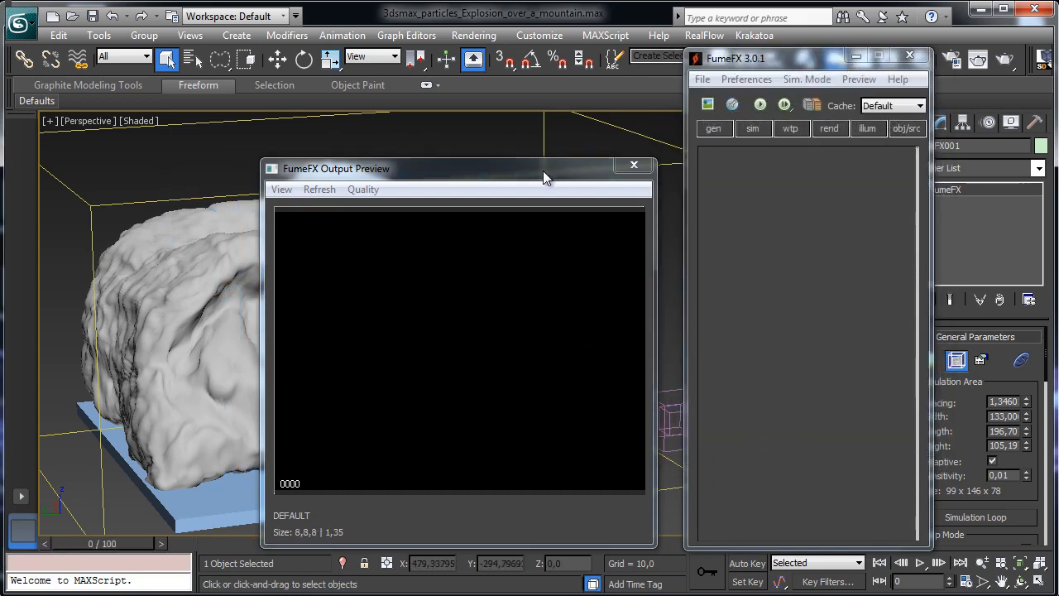
drag(543, 170, 400, 77)
Select PF_One, open Particle View and turn the PF_Third flow back on.
click(348, 500)
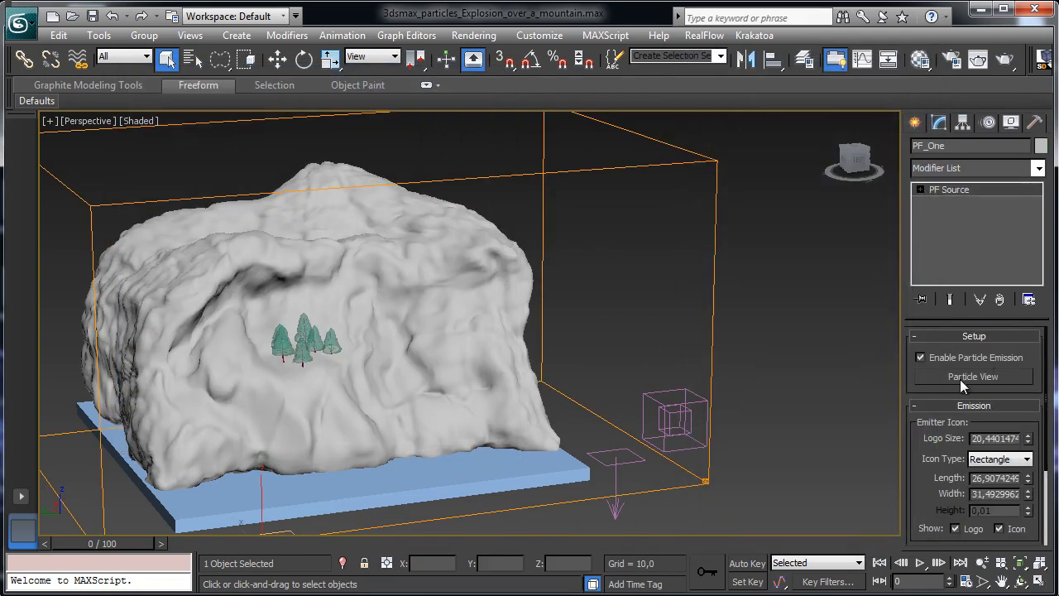
click(964, 376)
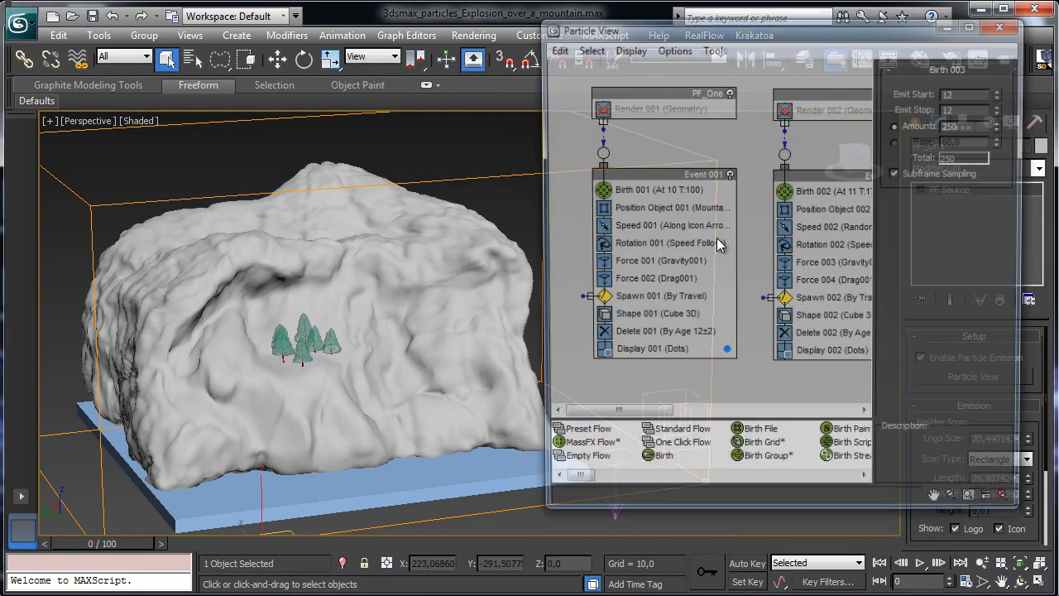
drag(654, 415, 746, 417)
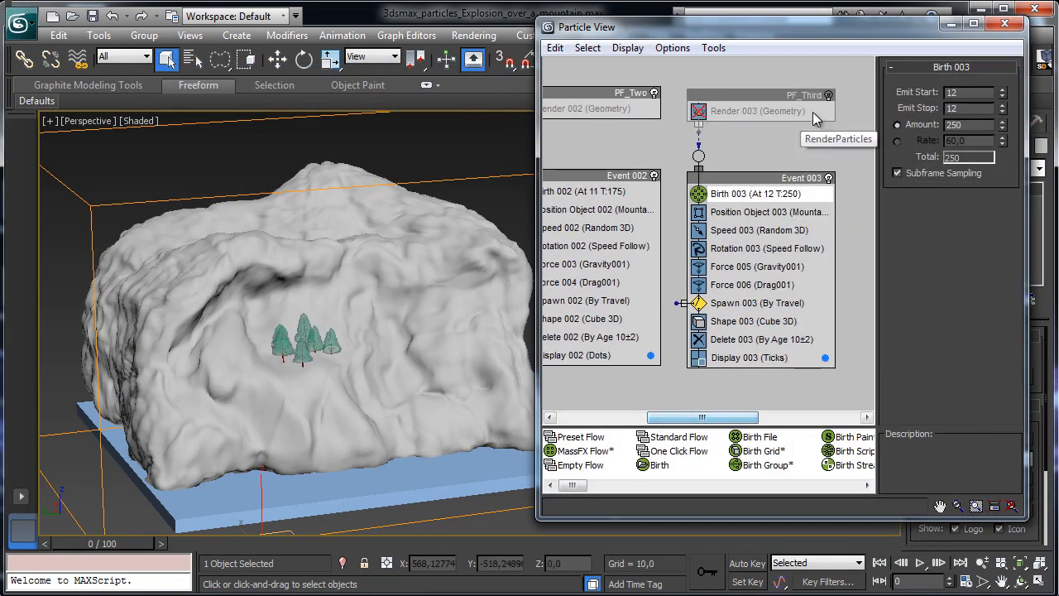
click(1004, 23)
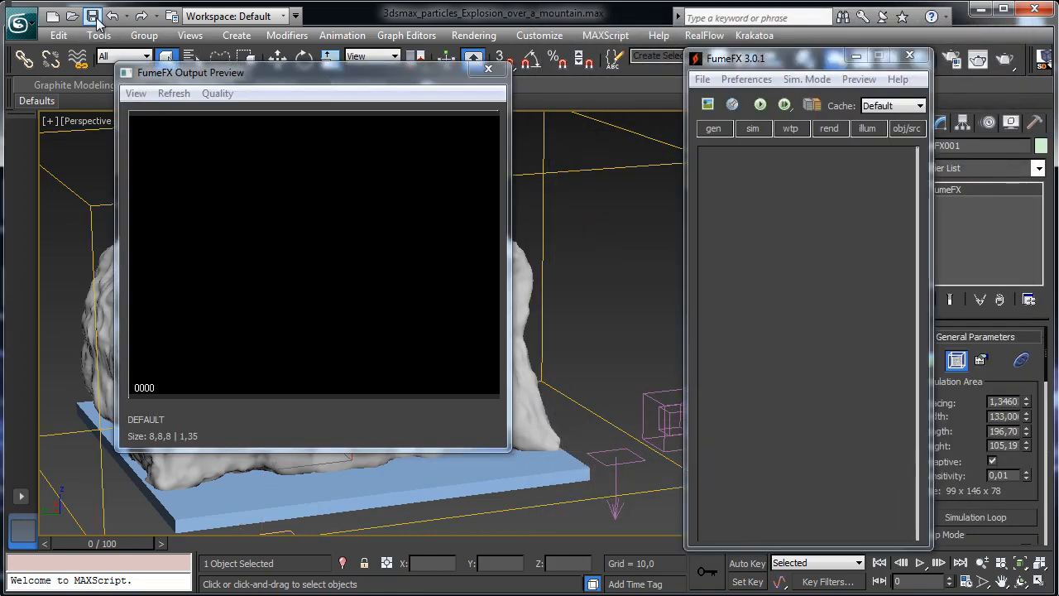
Save the scene again and rerun the default FumeFX simulation with all three particle flows enabled.
click(93, 17)
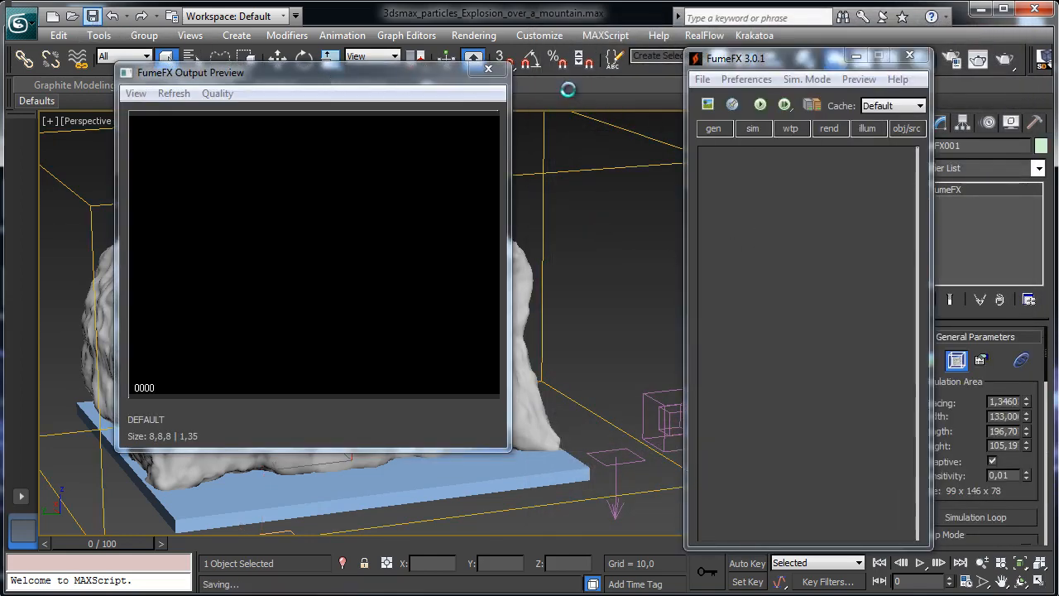
click(759, 105)
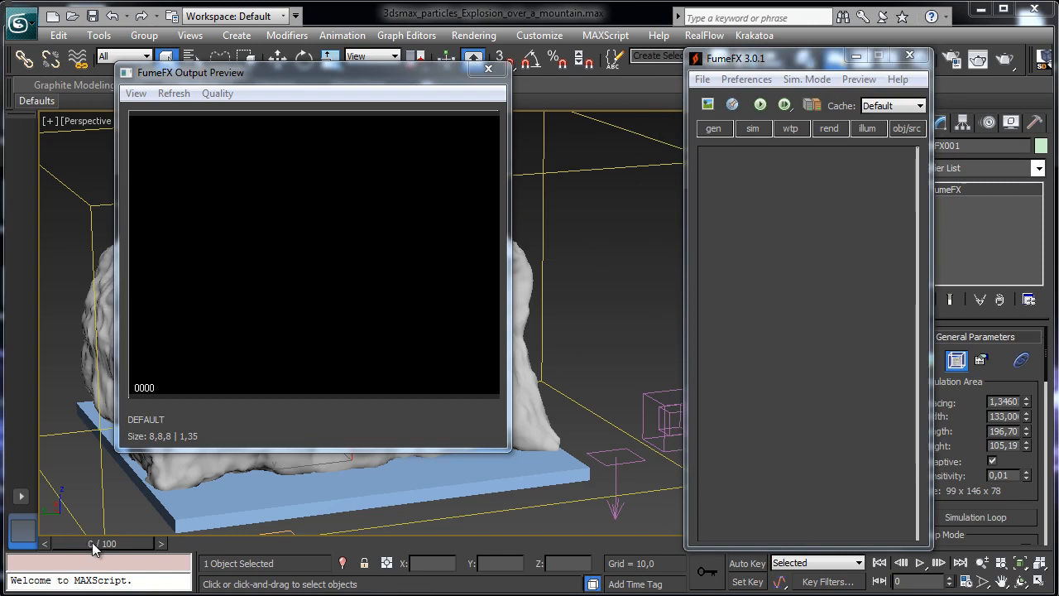
Scrub the timeline through frames 23, 19 and 71 to examine the smoke in the output preview, then return to frame 0.
drag(90, 543, 265, 540)
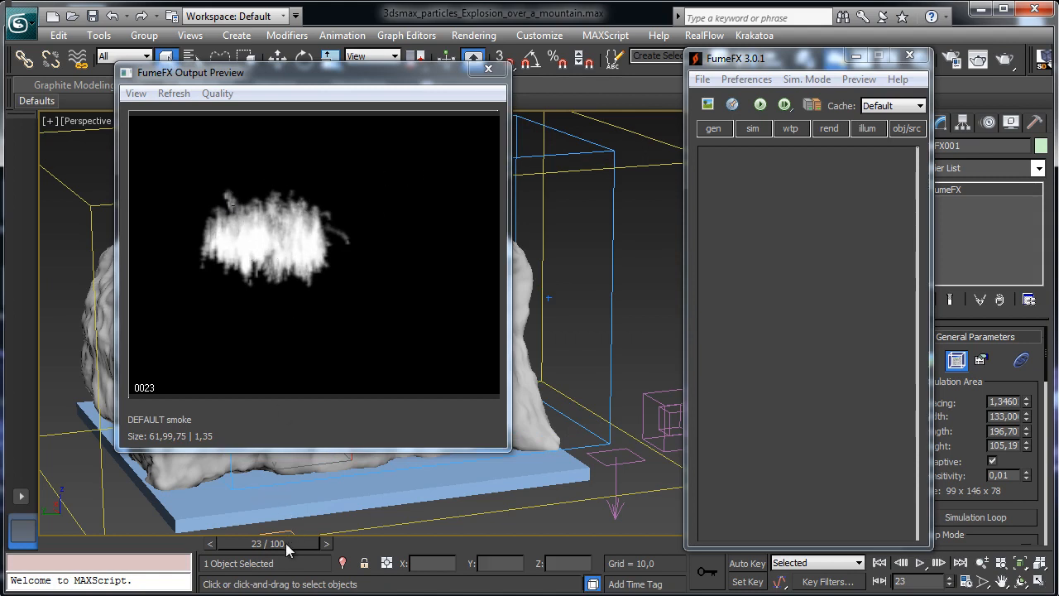
drag(291, 546, 266, 539)
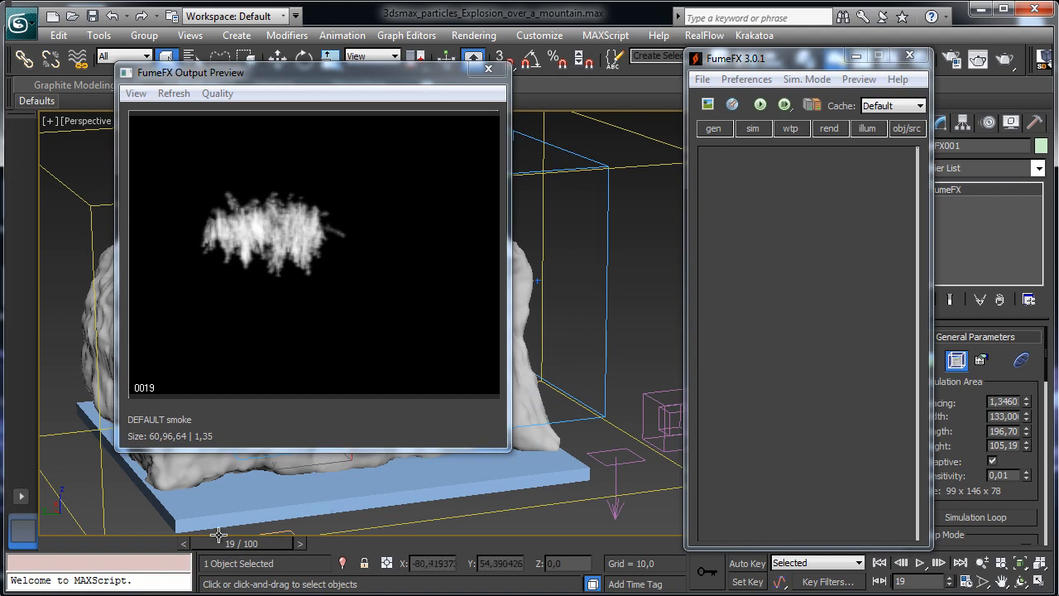
drag(245, 545, 634, 575)
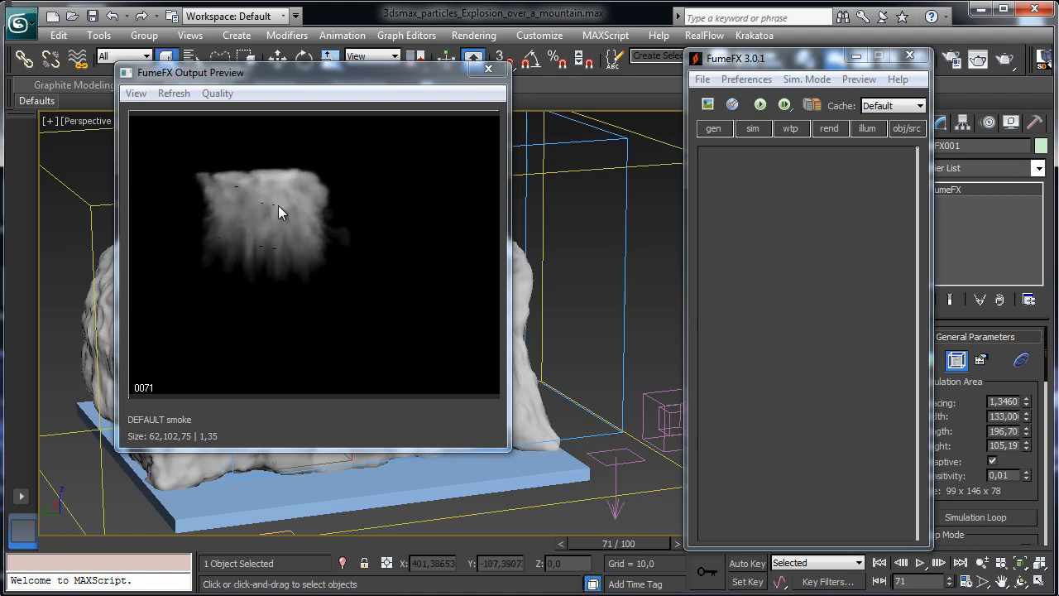
click(71, 543)
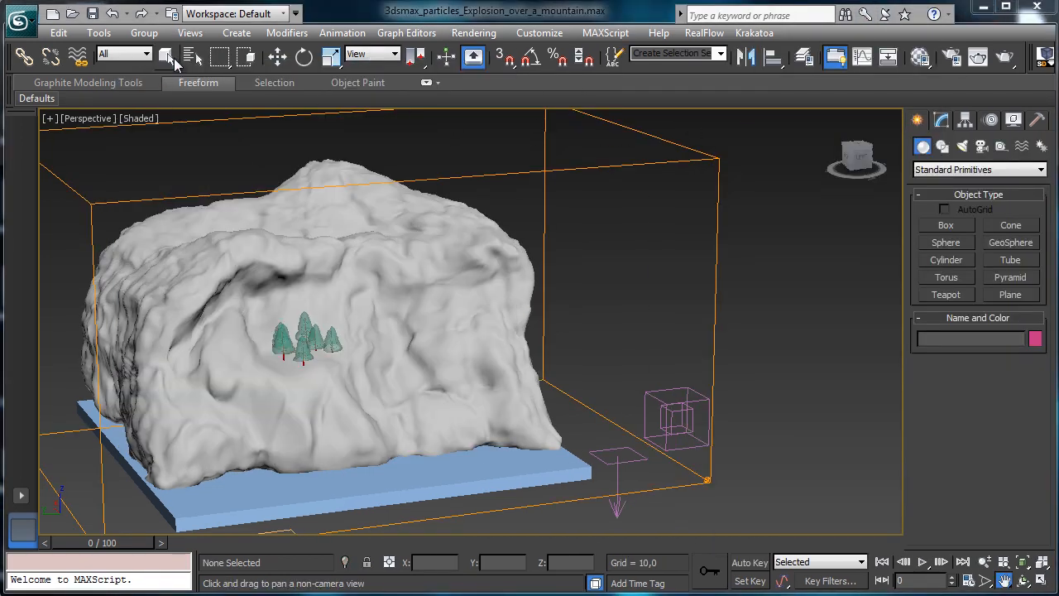
Select the PF_One particle source from the scene object list.
click(171, 58)
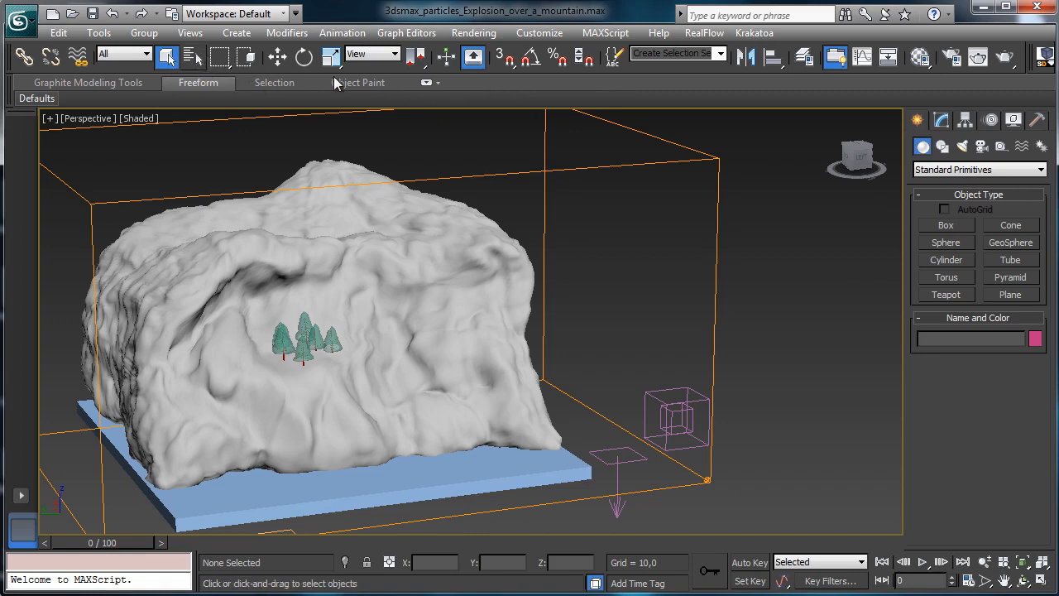
key(h)
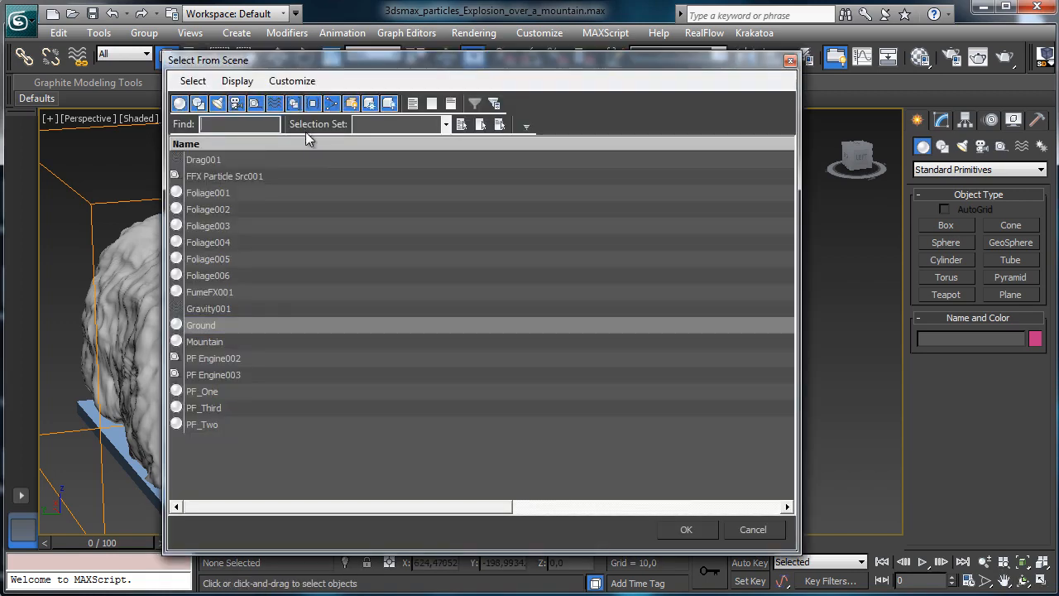
click(184, 359)
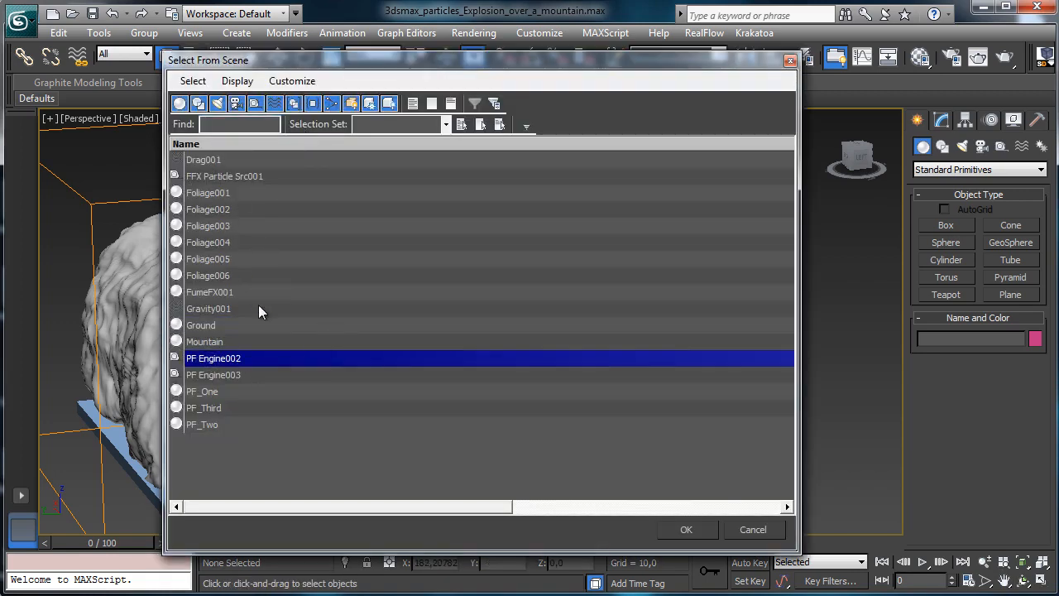
click(217, 394)
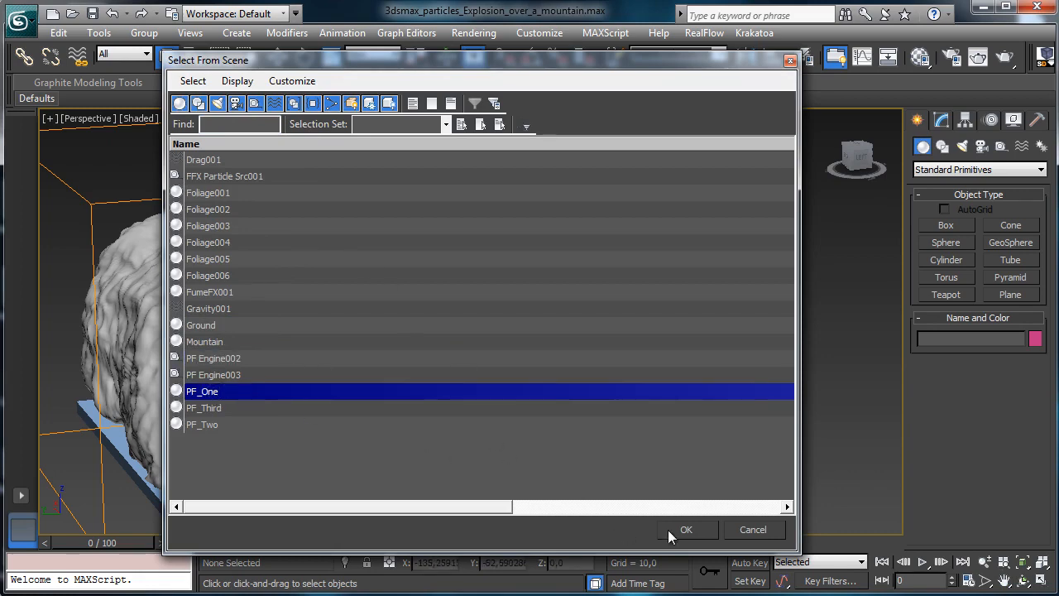
click(668, 529)
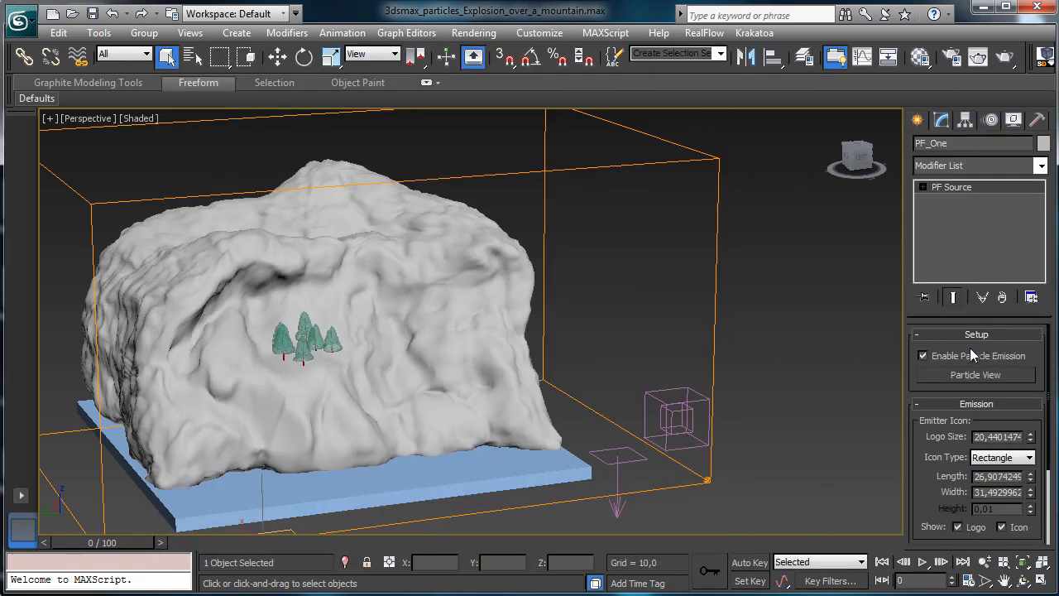
Open Particle View, inspect the PF_Third flow's display settings, and scrub through frames 16 and 13 to examine the particles, returning to frame 0.
key(6)
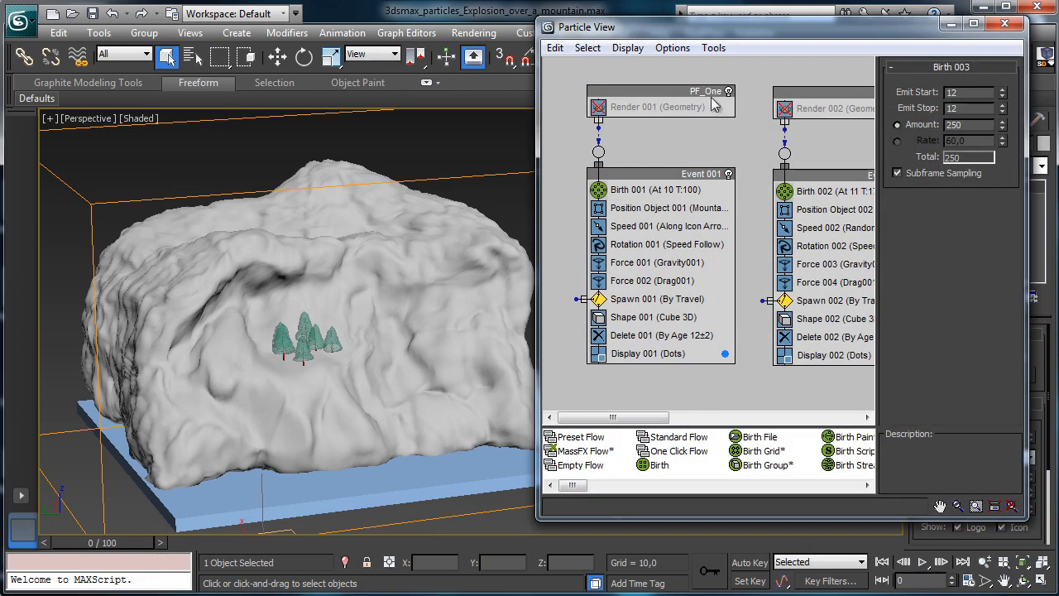
drag(648, 417, 741, 417)
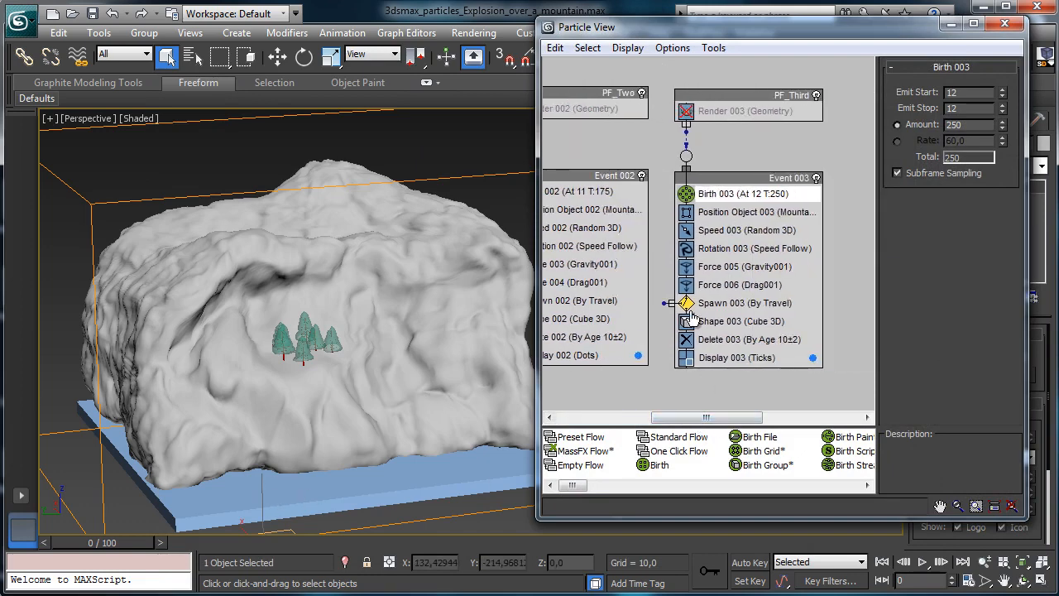
drag(116, 546, 229, 556)
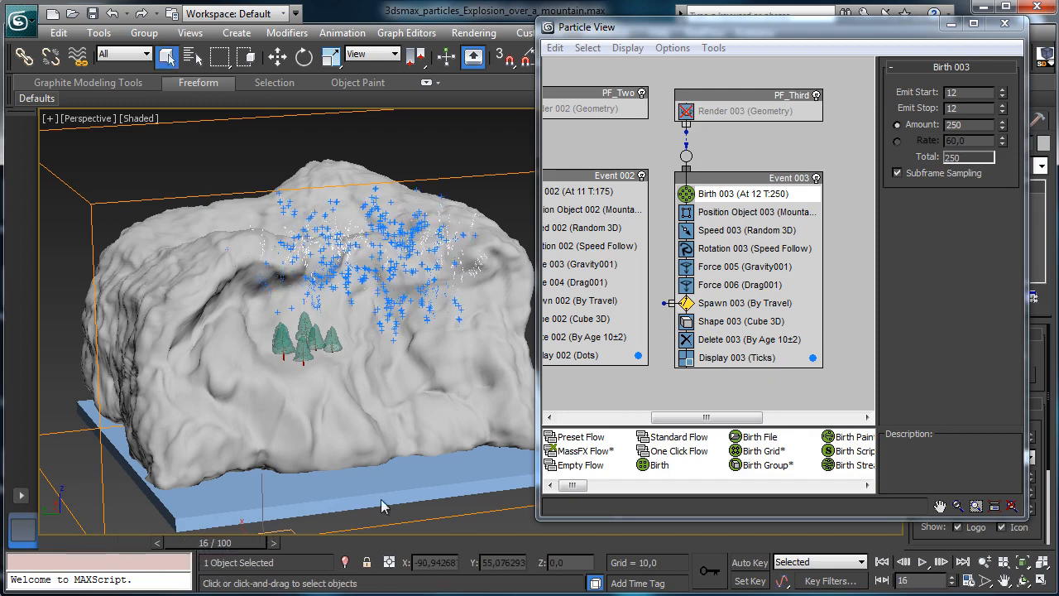
click(734, 357)
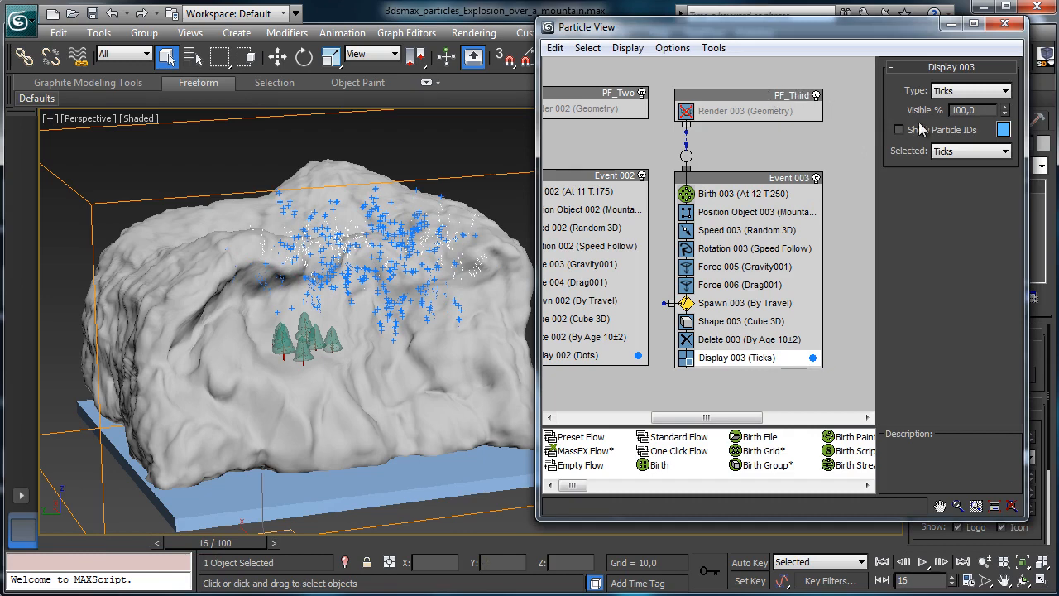
drag(56, 552, 123, 554)
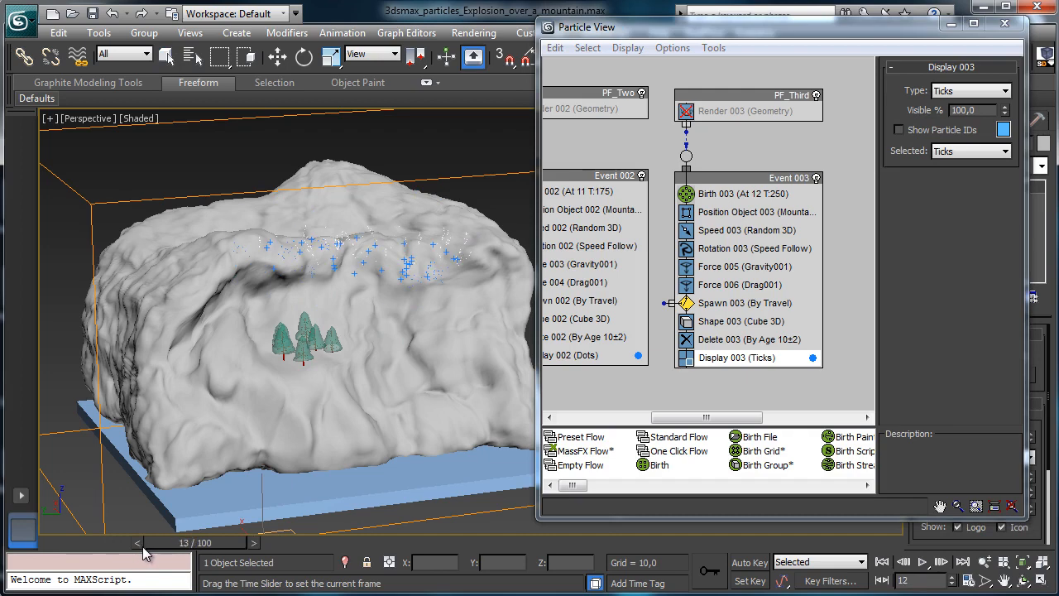
drag(142, 552, 63, 541)
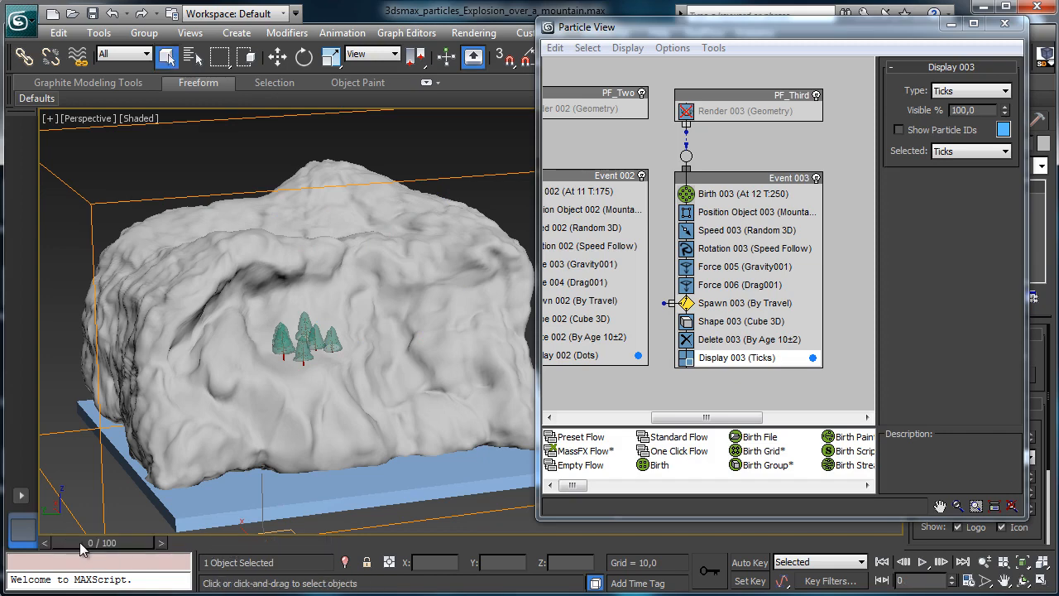
click(951, 24)
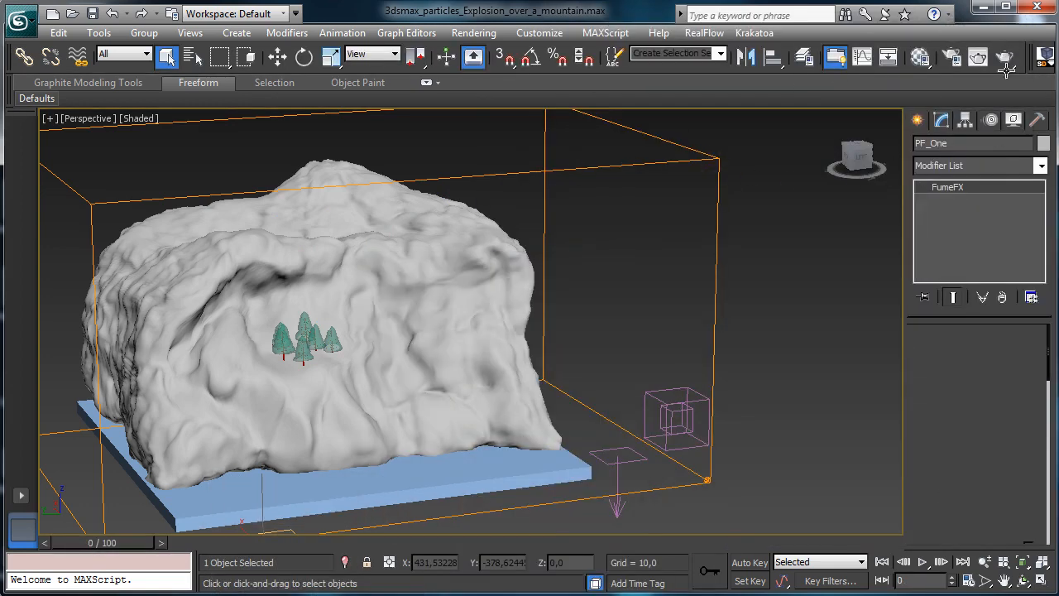
Select the FumeFX001 container, open its settings and review the objects and particle sources assigned to it.
click(723, 172)
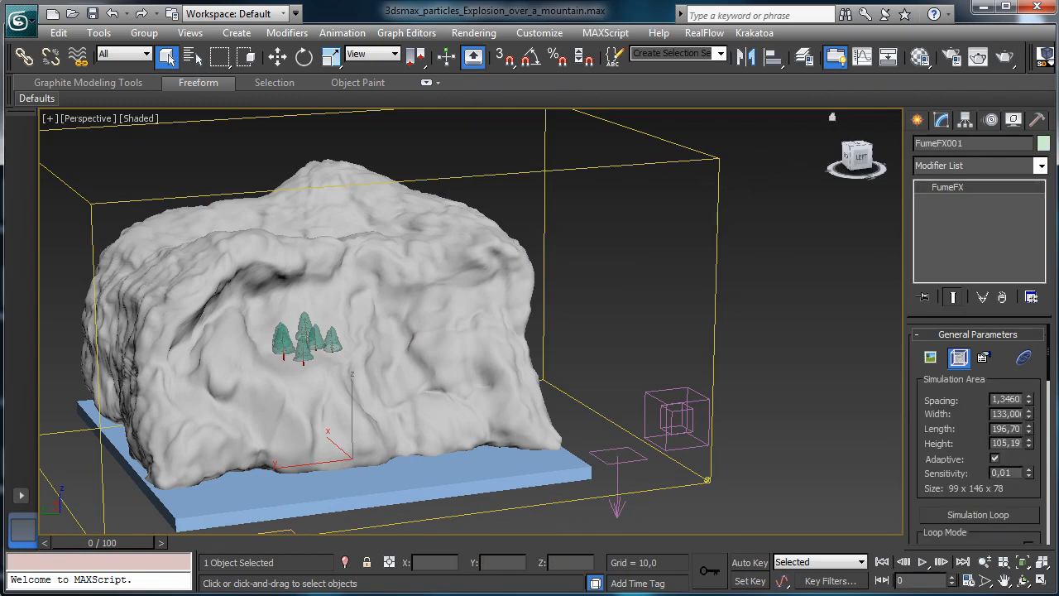
click(929, 357)
drag(814, 78, 882, 60)
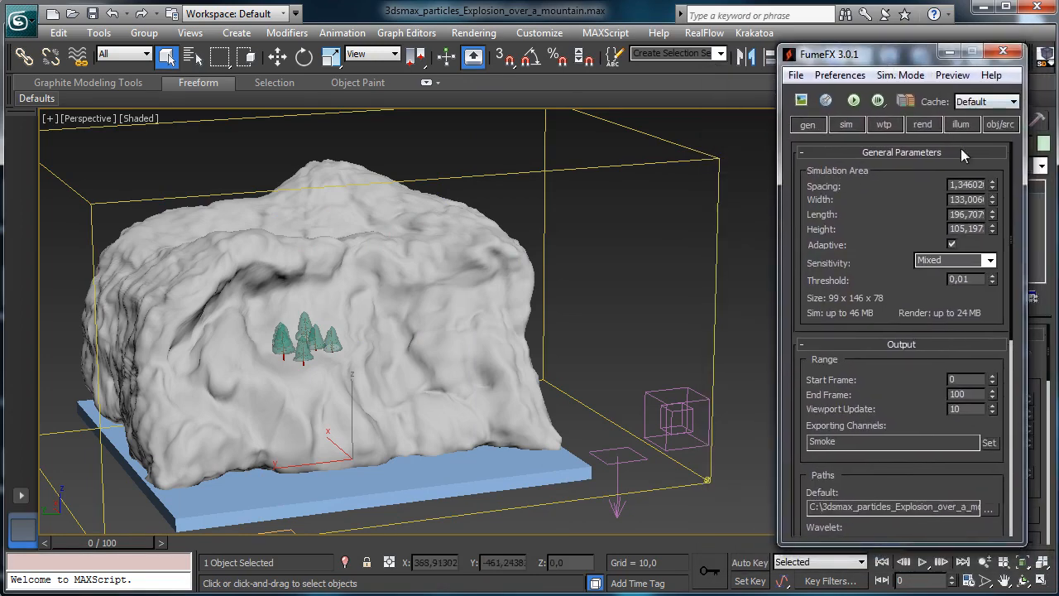
click(999, 124)
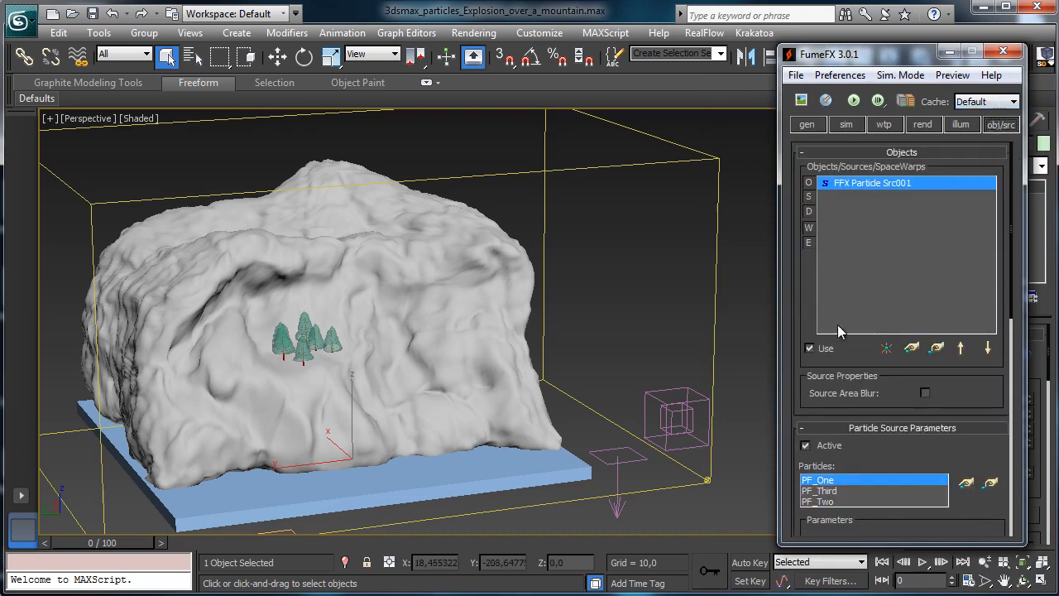
Select PF_One from the scene object list and turn off the PF_One and PF_Two flows in Particle View.
click(193, 55)
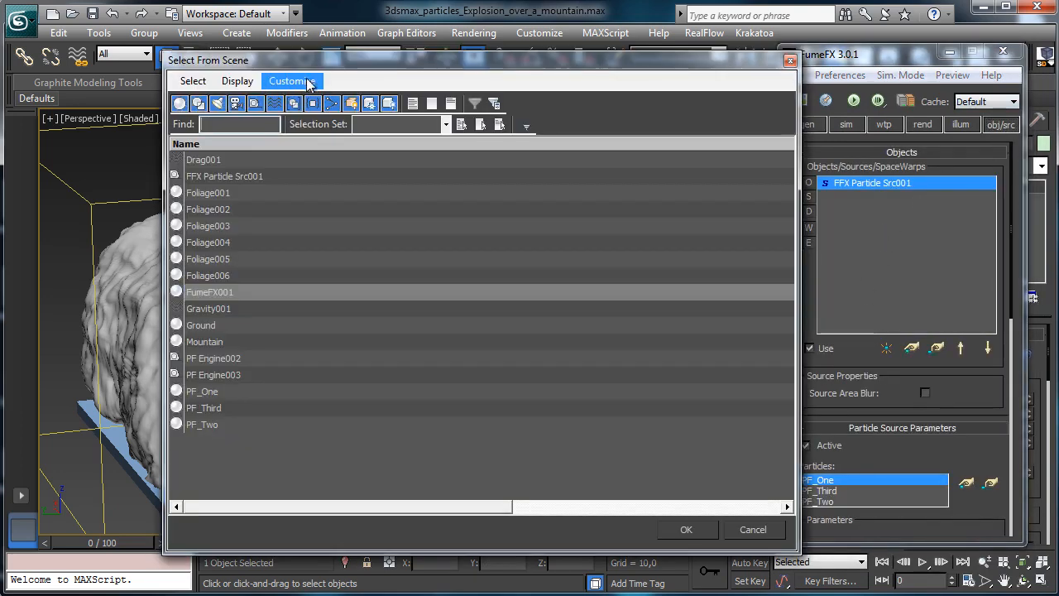
click(203, 393)
click(689, 531)
click(1002, 51)
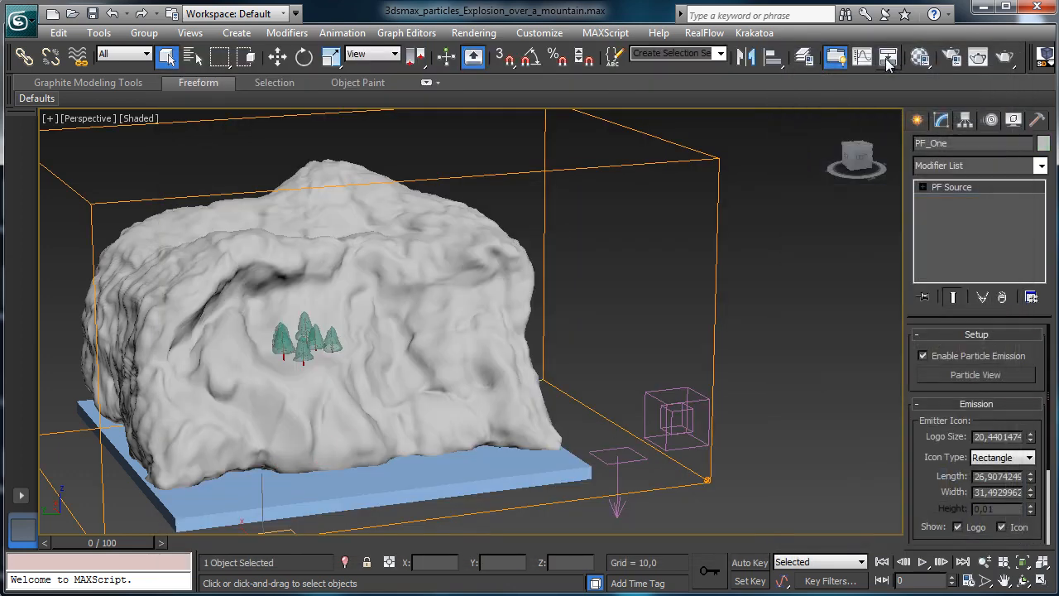
click(967, 375)
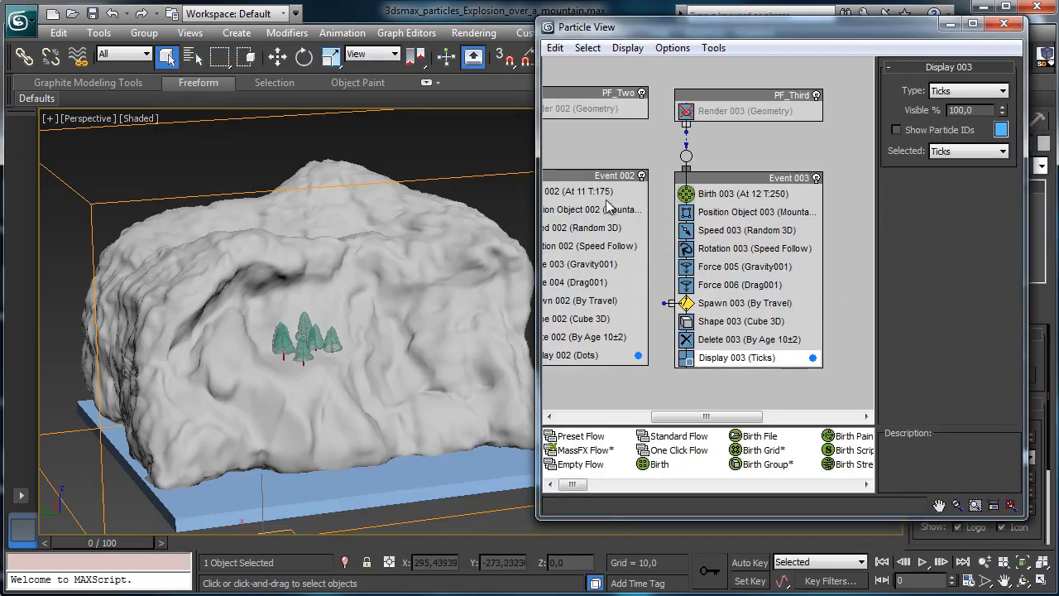
drag(722, 422, 644, 421)
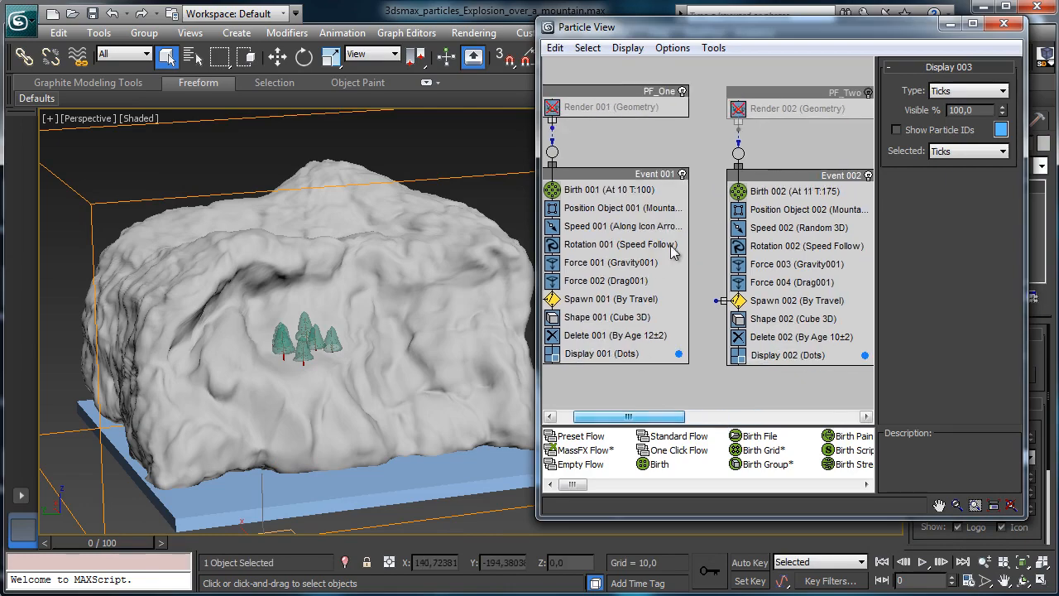
click(1003, 24)
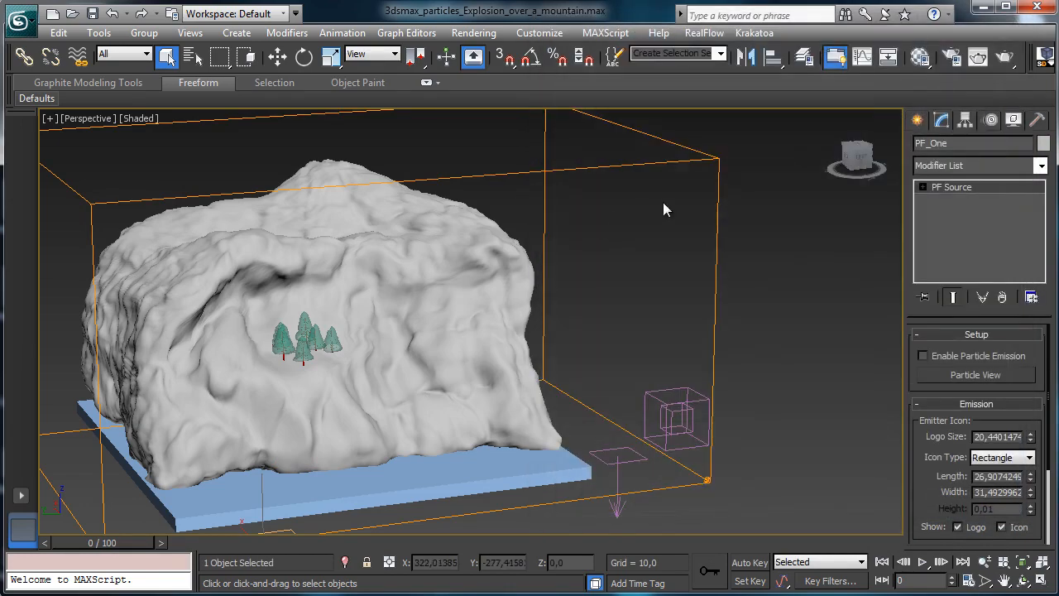
Select the FumeFX001 container, show its output preview and run the default simulation with only the PF_Third flow enabled.
click(717, 182)
click(925, 354)
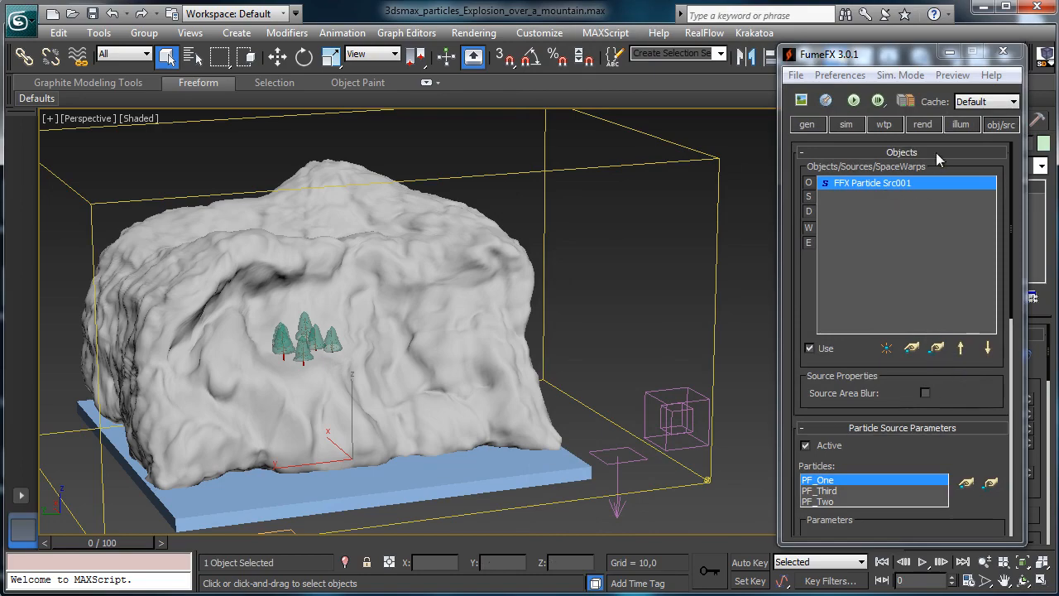
click(800, 100)
click(853, 100)
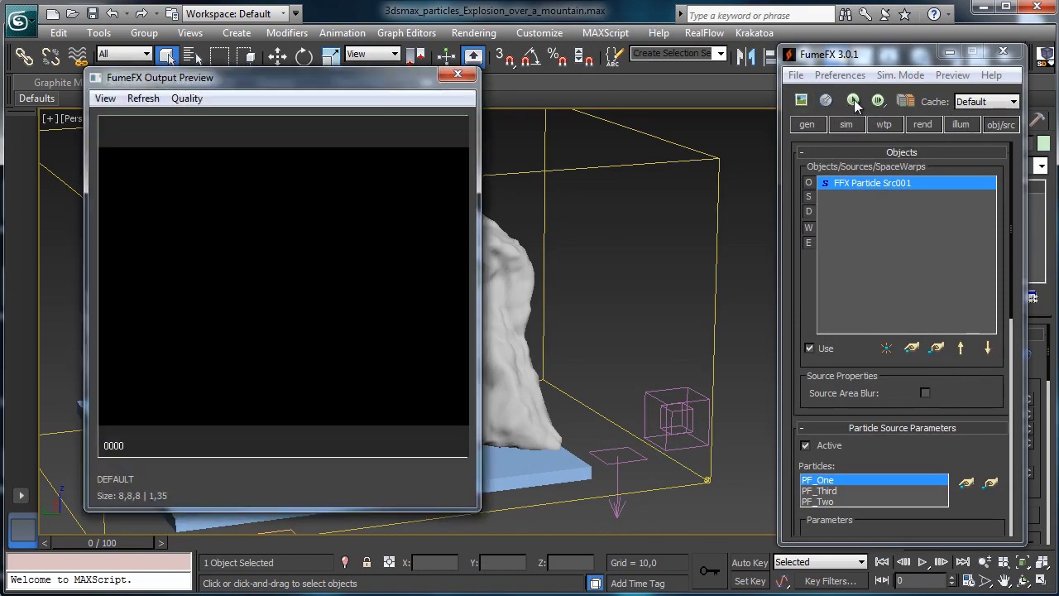
drag(530, 104, 625, 81)
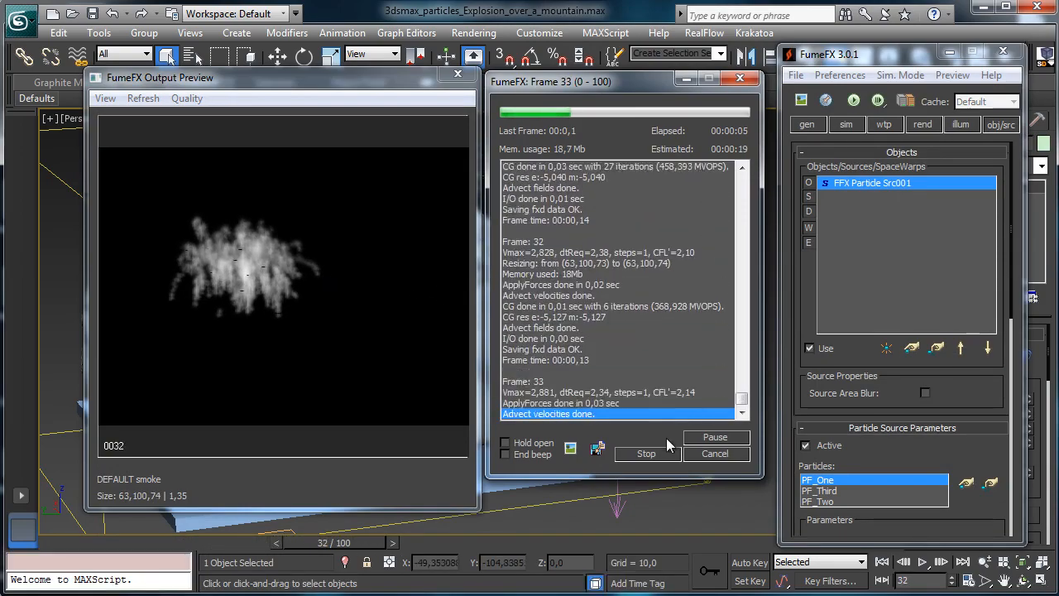
Cancel the running FumeFX smoke simulation and close the output preview.
click(712, 453)
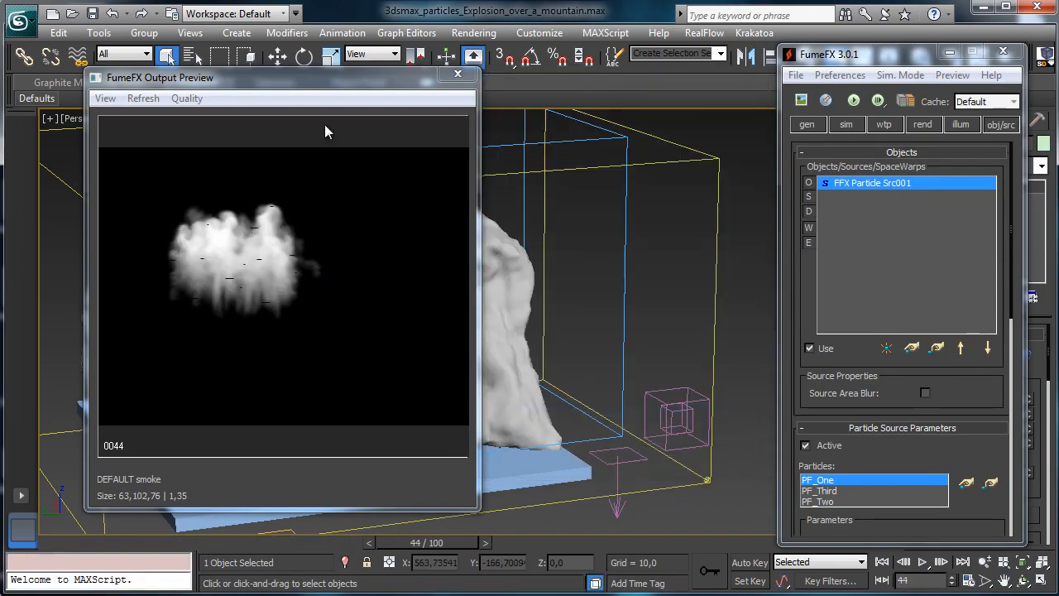
click(458, 73)
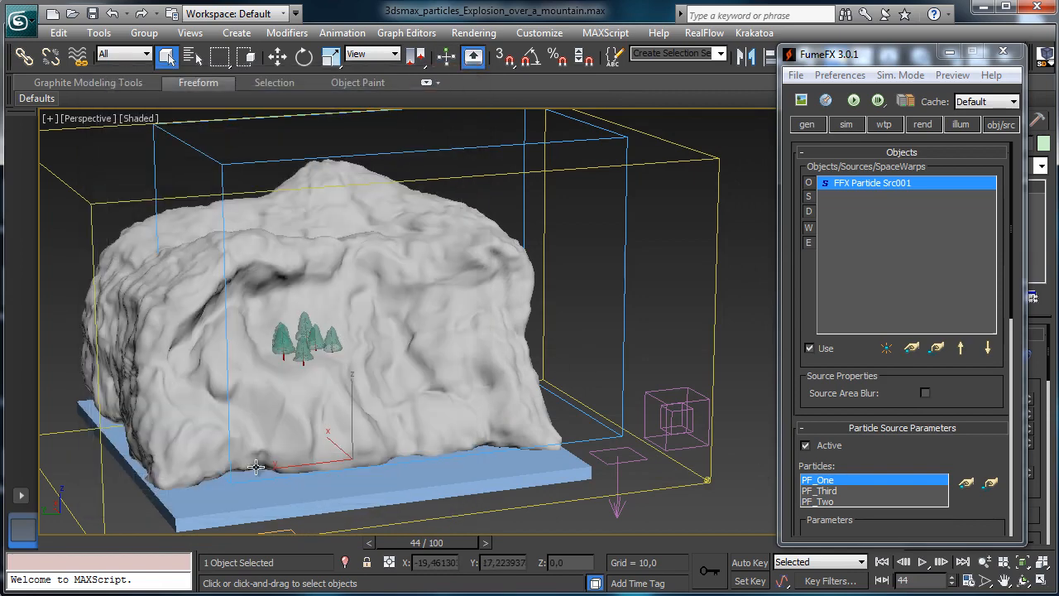
Select the PF_Third particle source from the scene and bring up its Event 003 in Particle View.
click(194, 56)
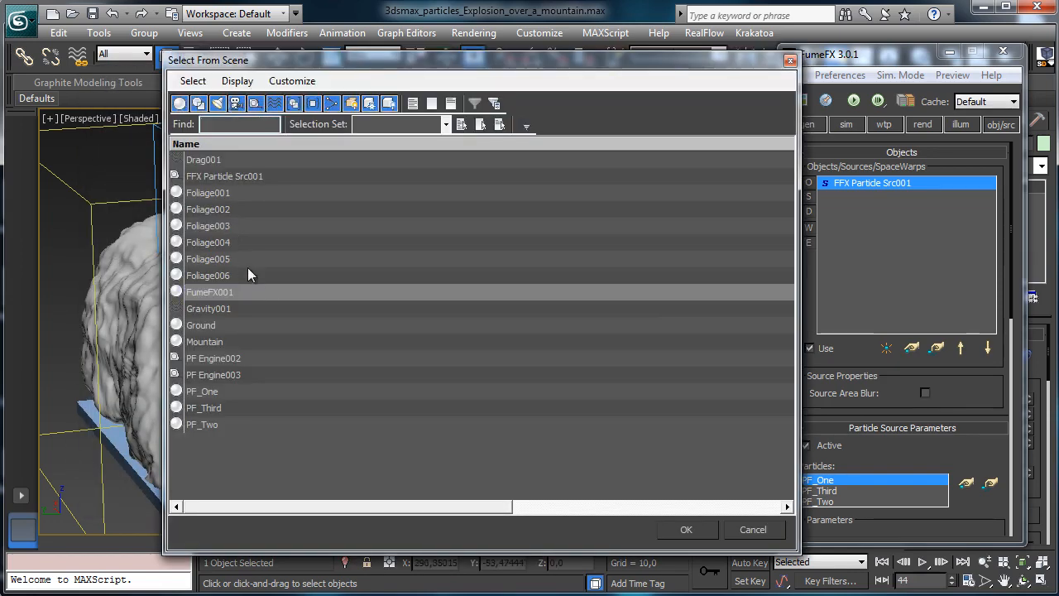
click(203, 424)
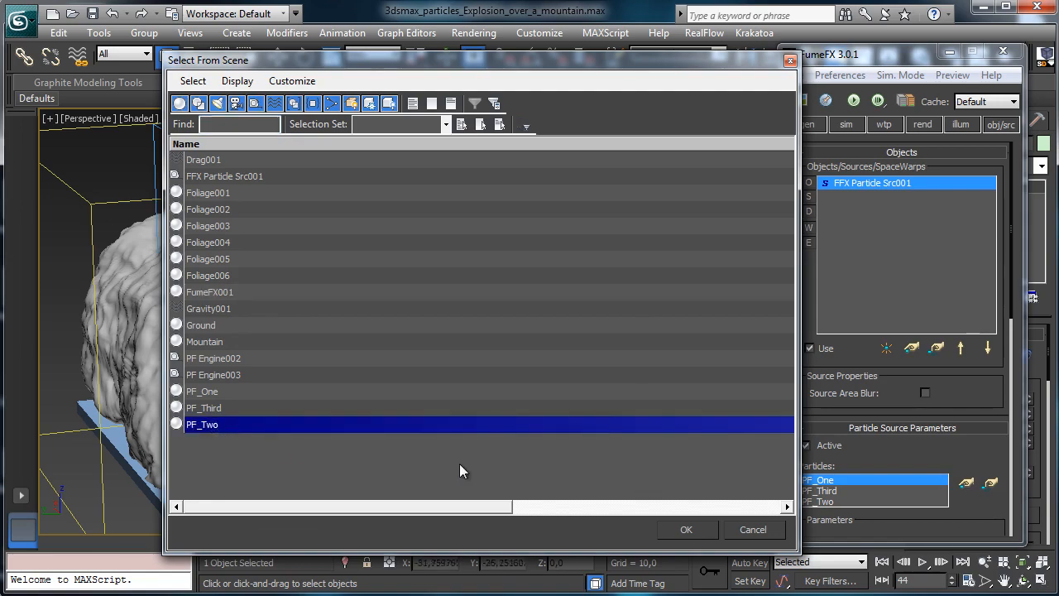
click(200, 407)
click(701, 530)
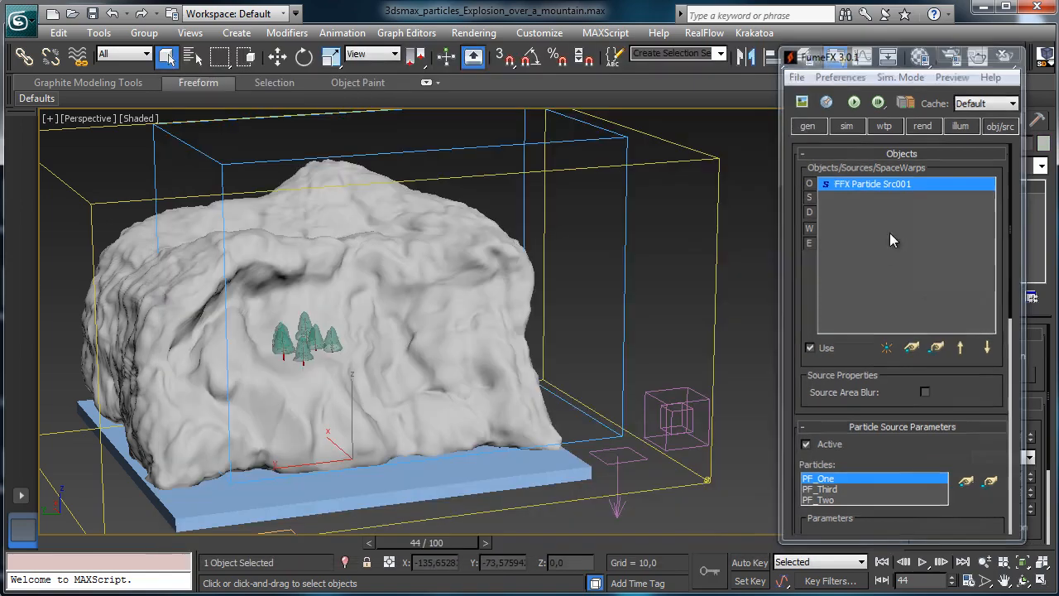
click(951, 375)
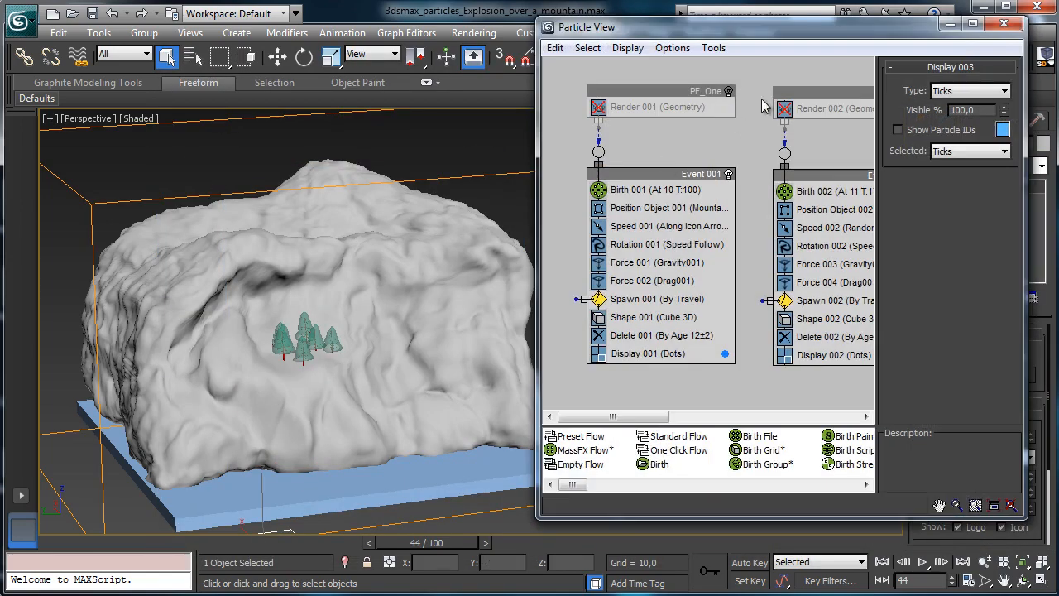
drag(634, 414, 759, 421)
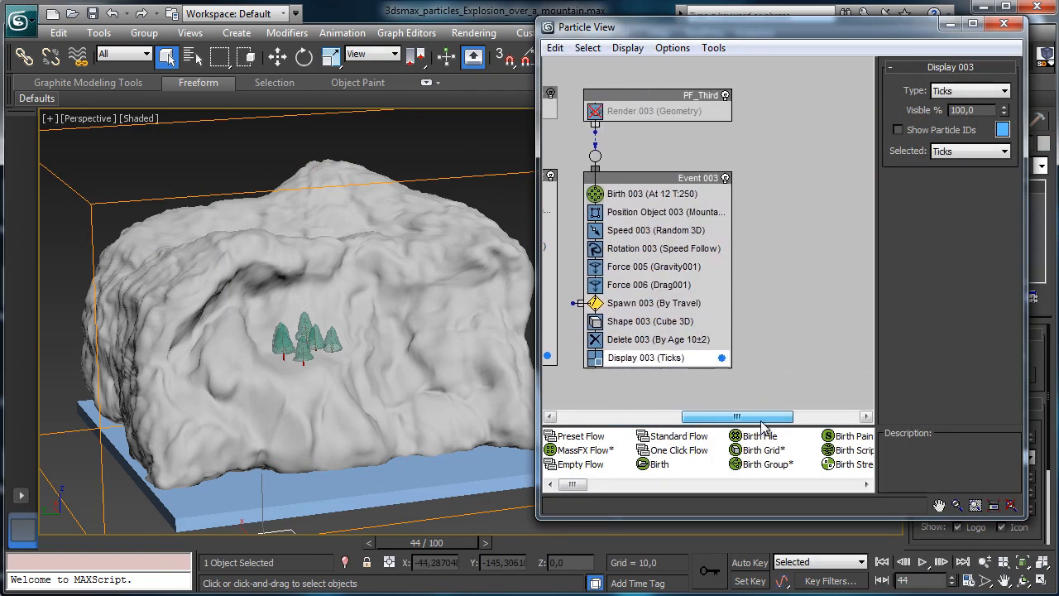
Set PF_Third's Speed 003 to 320 with a variation of 200, then scrub the early frames and return to frame 0.
click(628, 231)
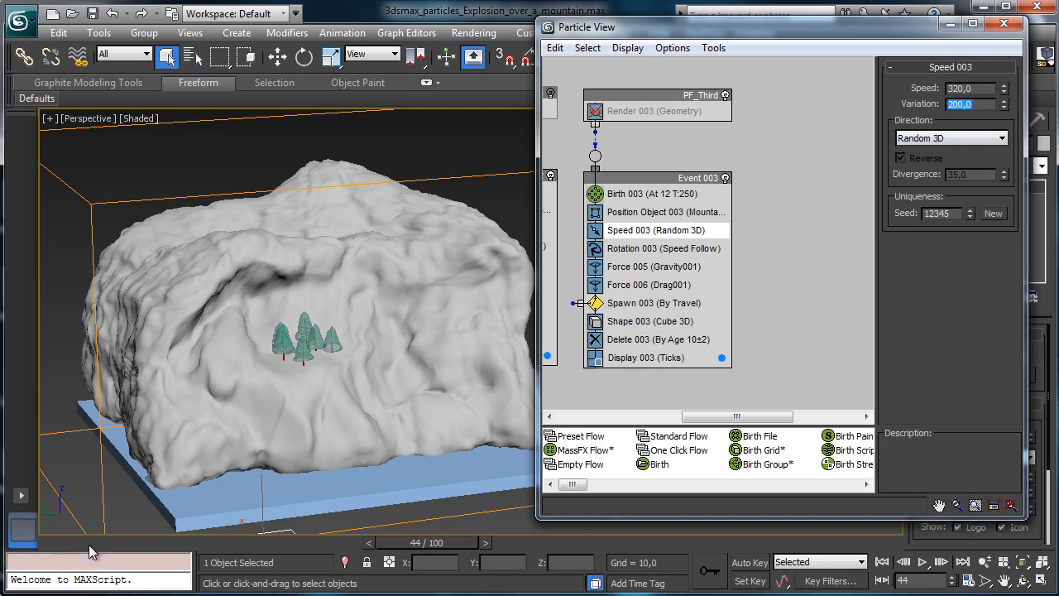
click(110, 544)
drag(147, 546, 221, 540)
drag(63, 541, 2, 539)
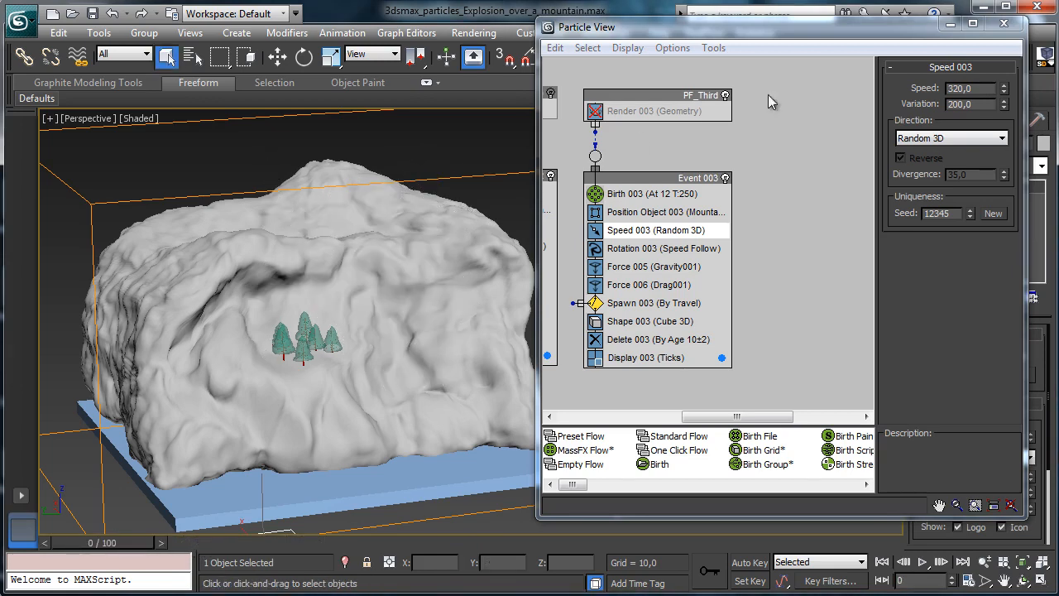
Limit Position Object 003 of PF_Third to 80 distinct points, then scrub the timeline and return to frame 0.
click(659, 198)
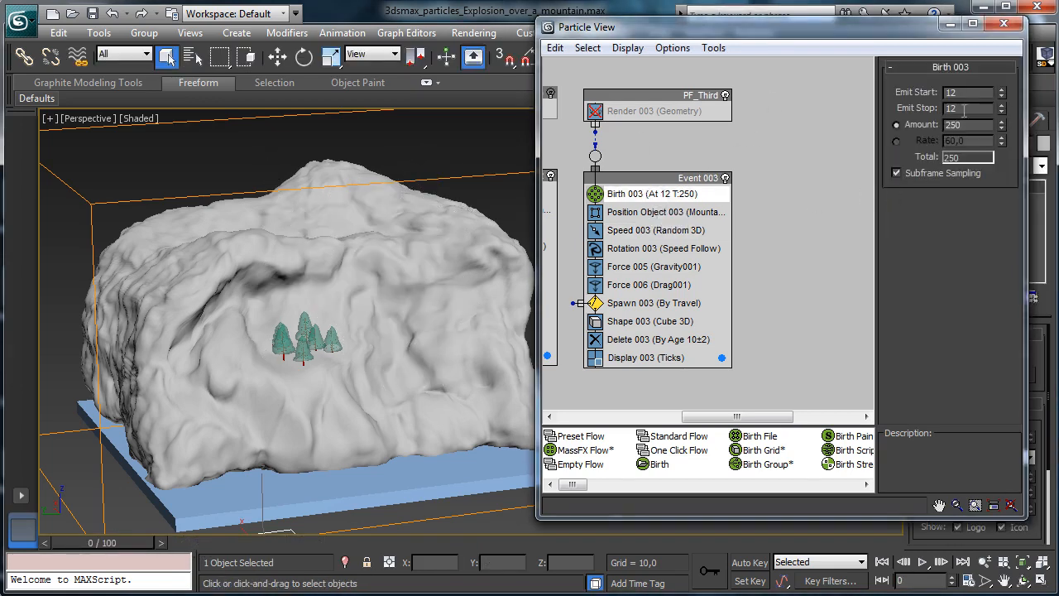
click(641, 213)
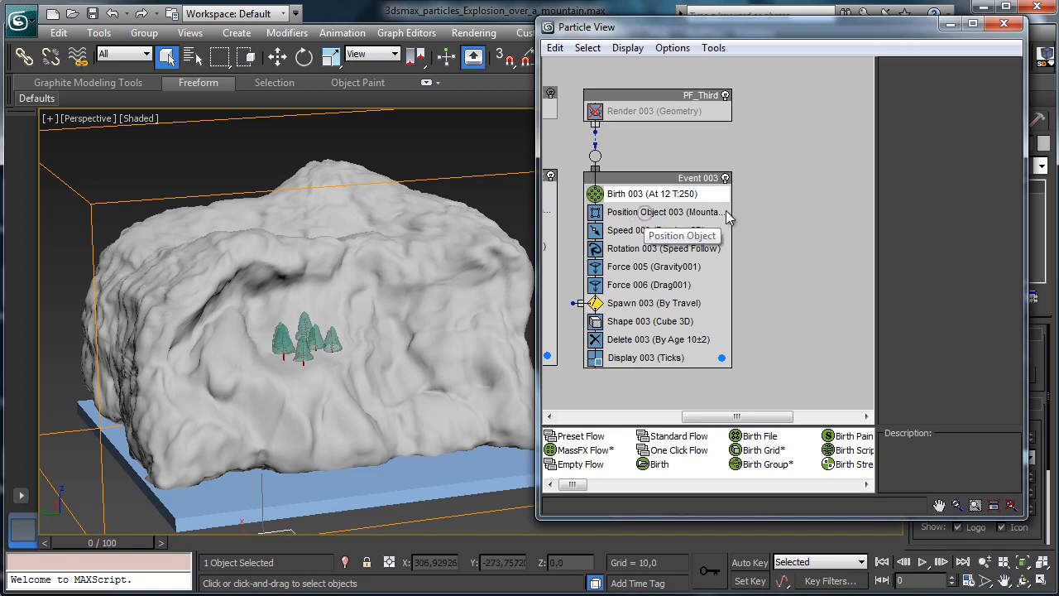
scroll(997, 299, down, 5)
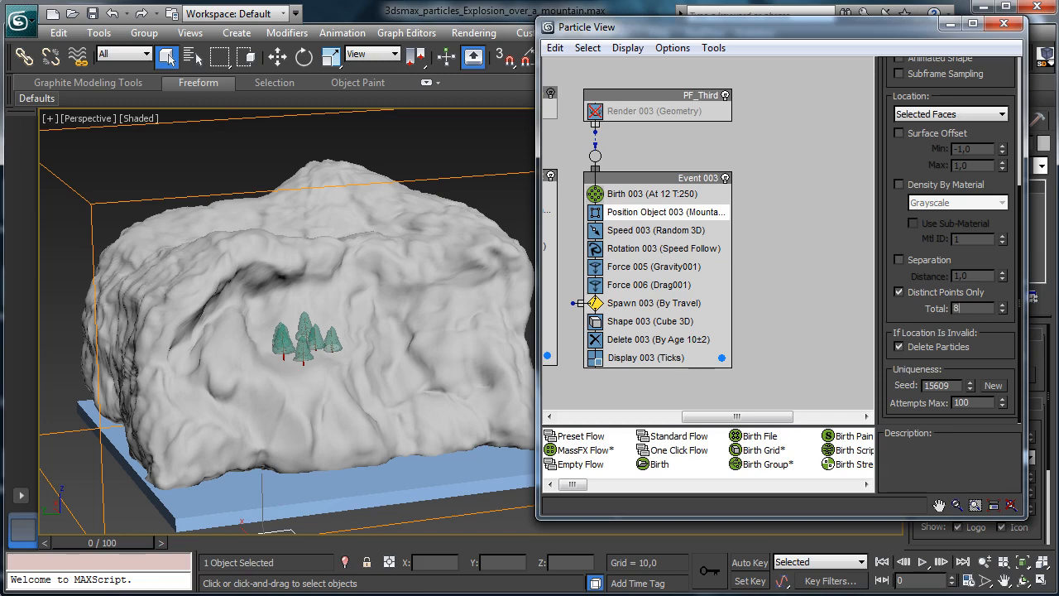
drag(86, 543, 263, 536)
key(Home)
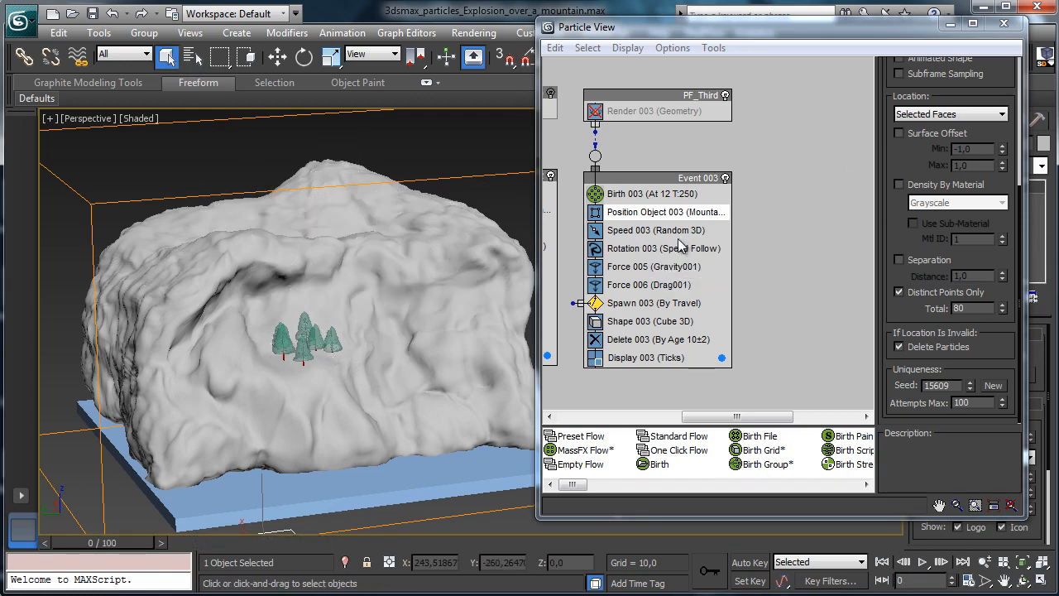
Set Delete 003 of PF_Third to a life span of 8 with variation 1, then scrub the timeline back to the start.
click(670, 340)
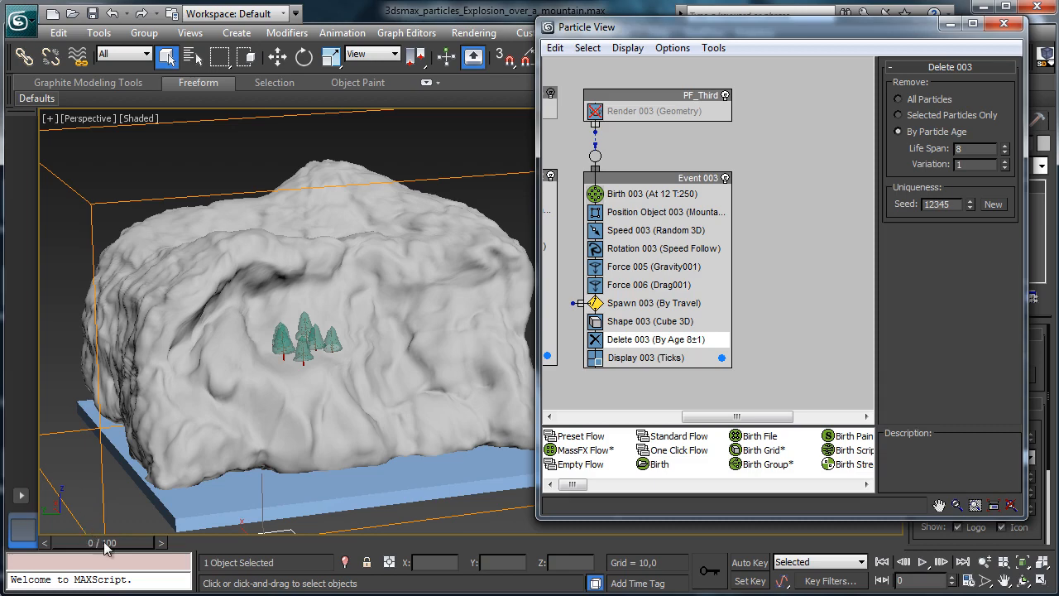
drag(106, 546, 265, 542)
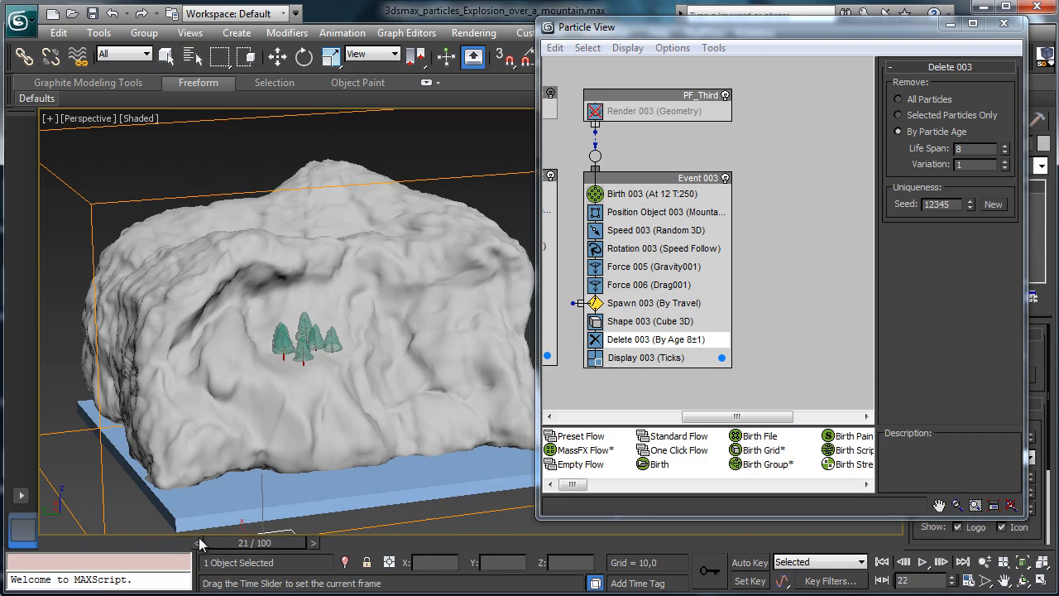
drag(199, 543, 57, 488)
Reselect the FumeFX container, run the smoke simulation to check it, then cancel it and close the output preview.
key(q)
click(501, 174)
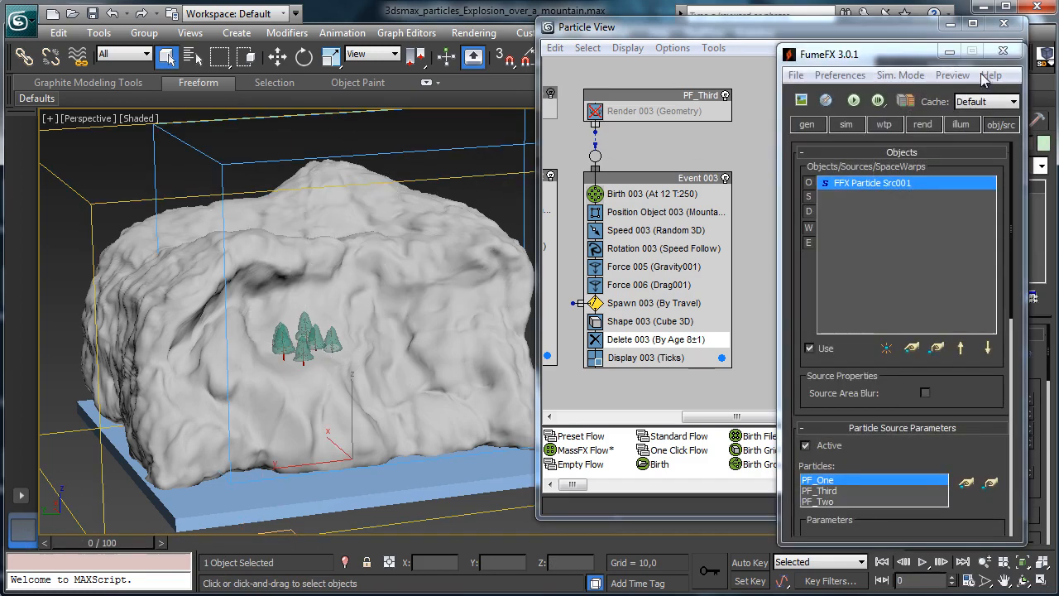
click(852, 100)
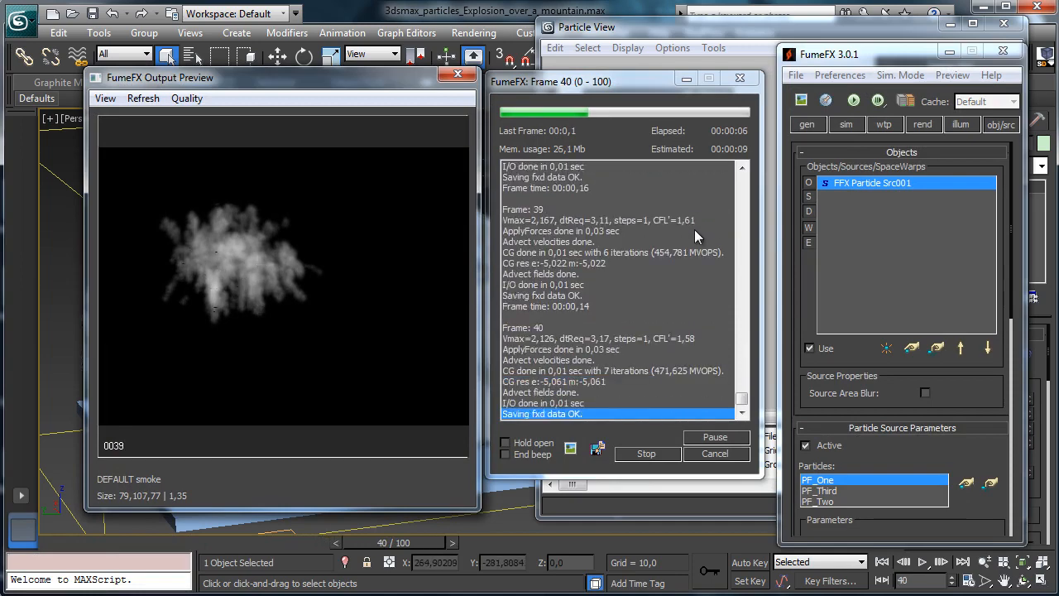
click(713, 452)
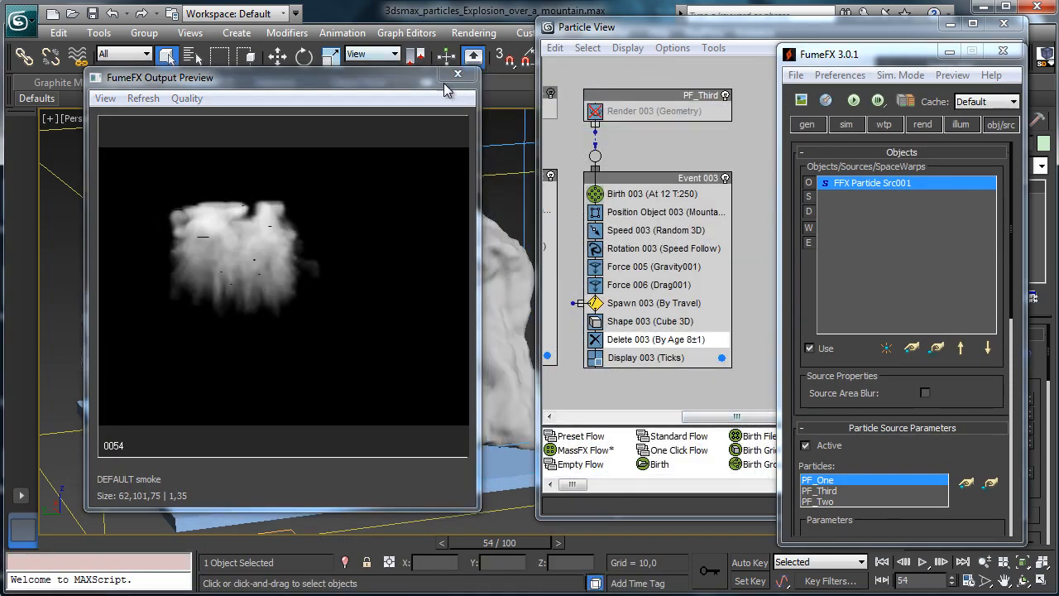
click(457, 73)
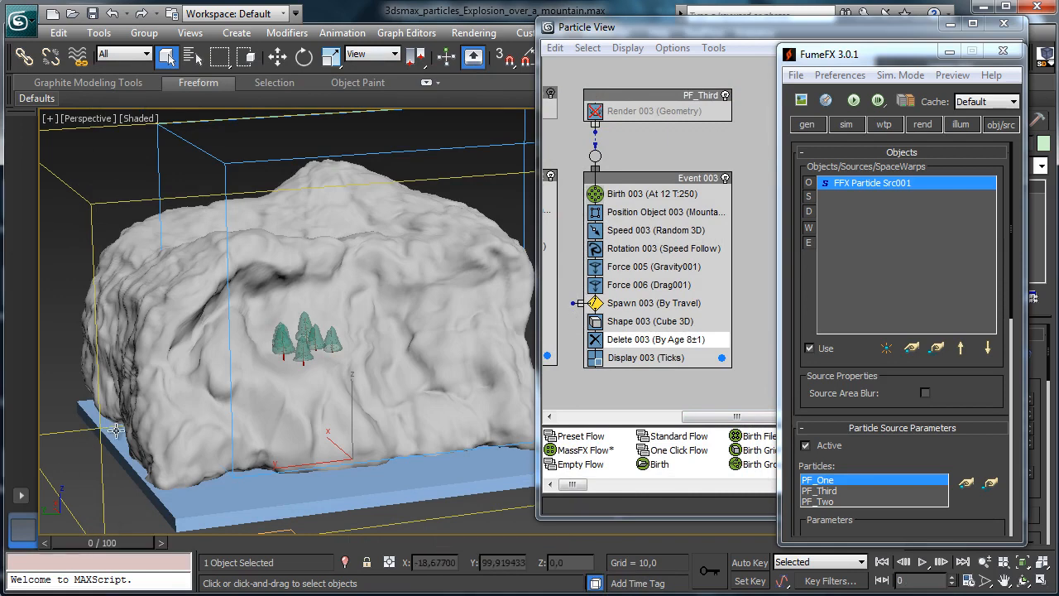
Raise the particle amount in PF_Third's Birth 003 to 450 and close Particle View.
click(699, 184)
click(651, 193)
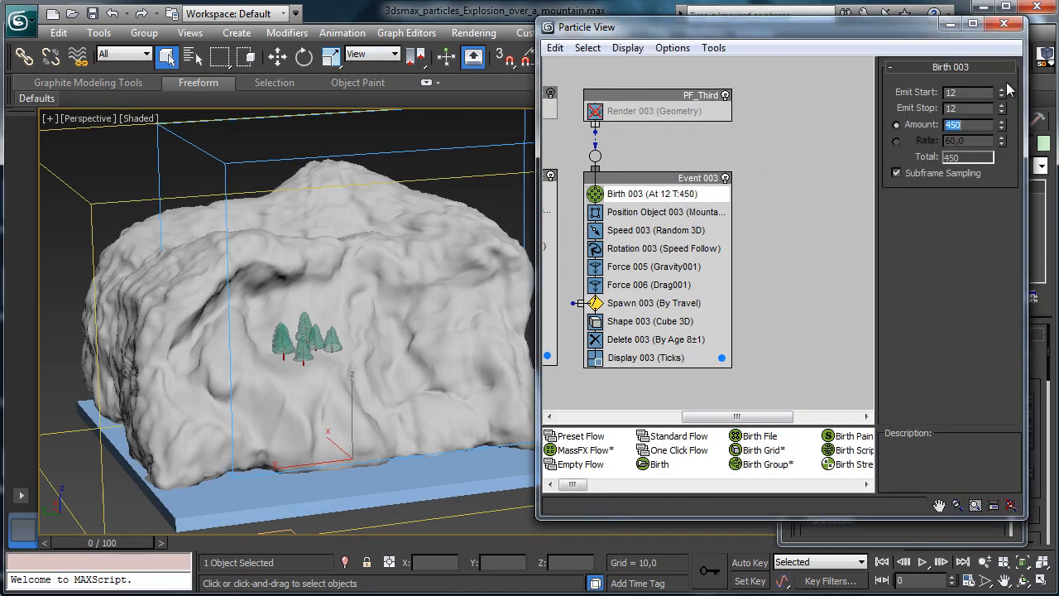
click(1001, 24)
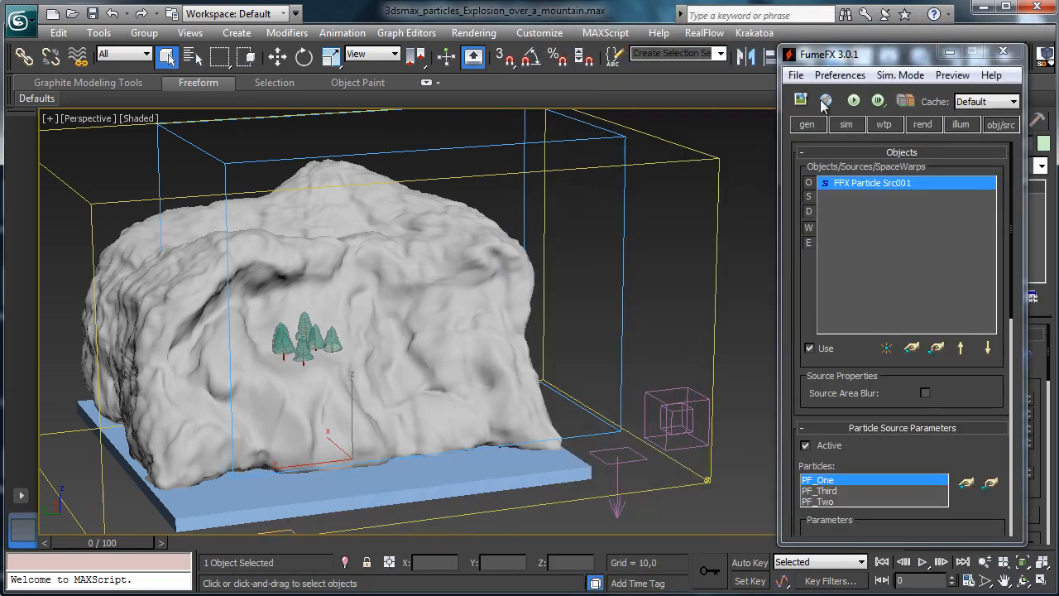
Run the smoke simulation with the output preview open, cancel it partway and review the cached frames back to frame 0.
click(800, 99)
click(852, 99)
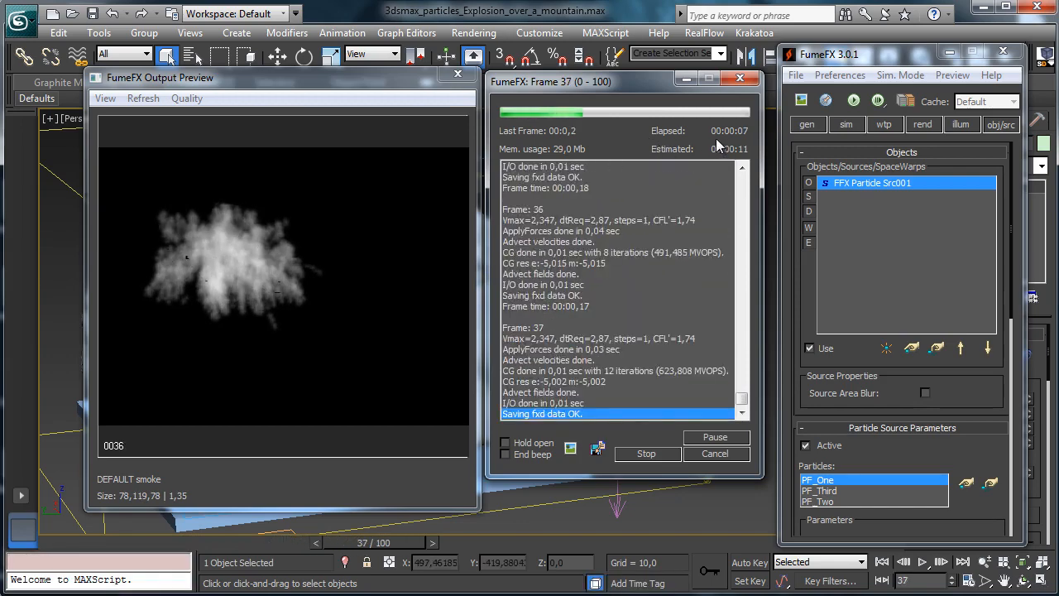
click(709, 453)
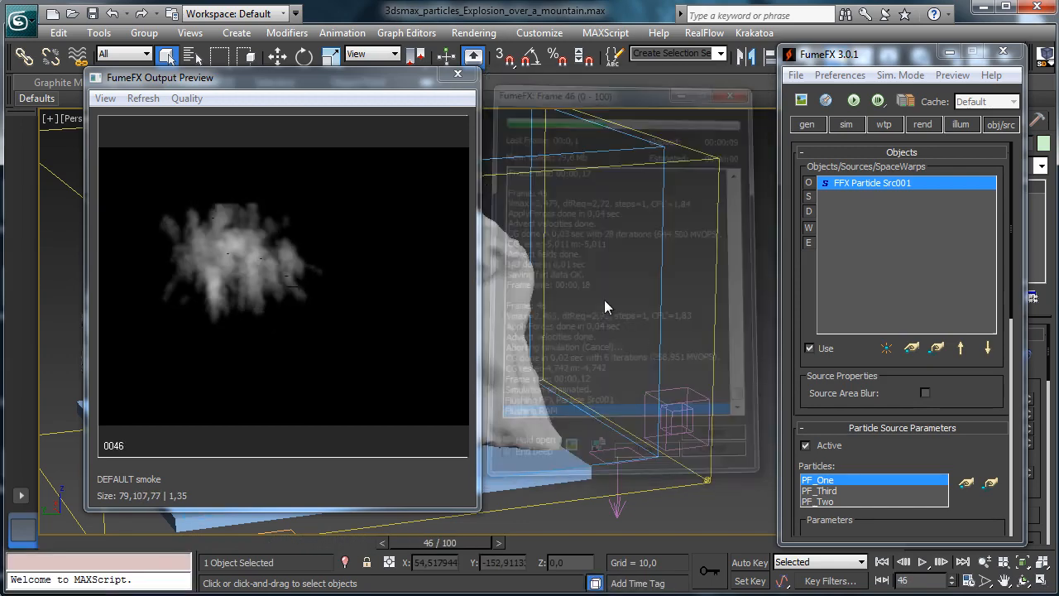
drag(50, 544, 33, 521)
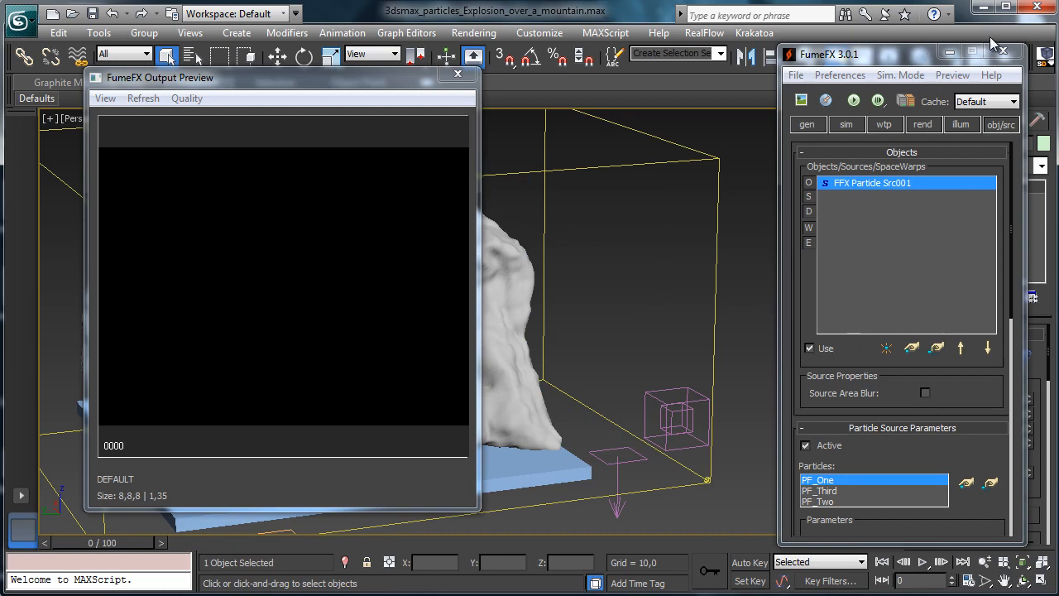
Set the FumeFX simulation's system gravity to 0,5 and start the simulation.
click(820, 128)
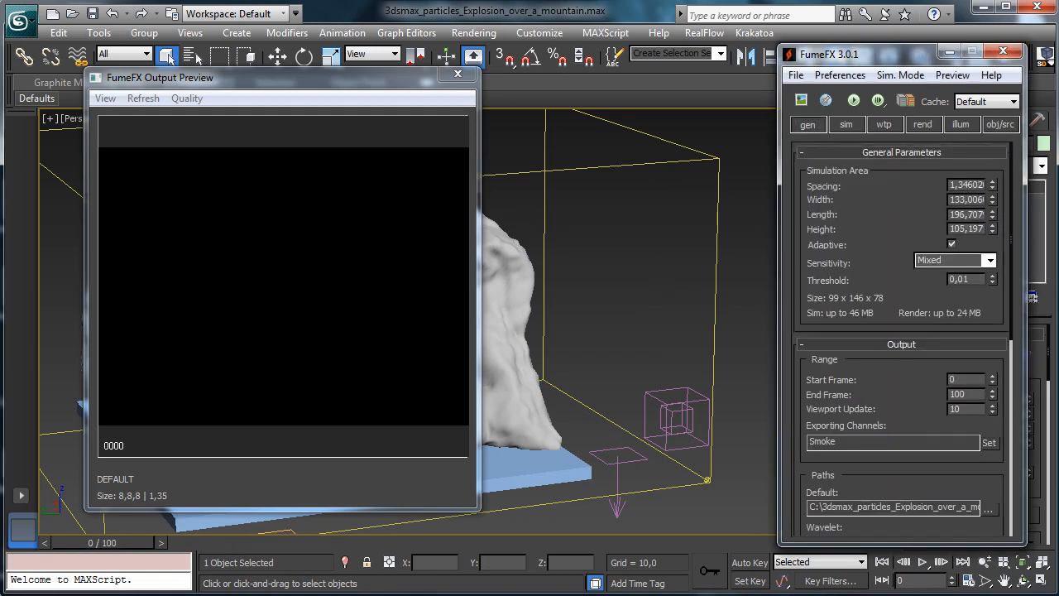
click(851, 131)
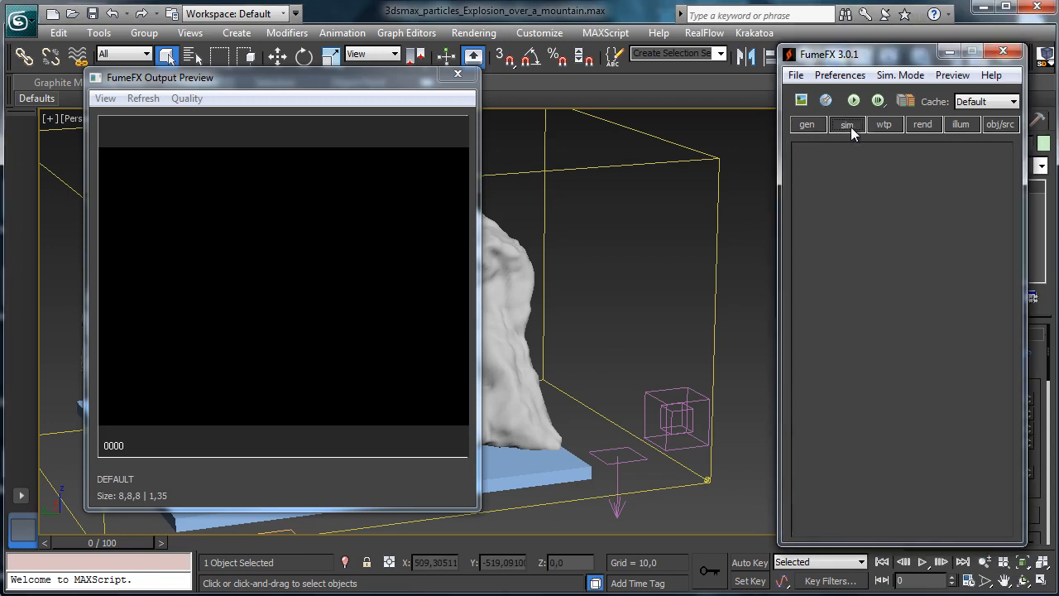
scroll(914, 340, down, 3)
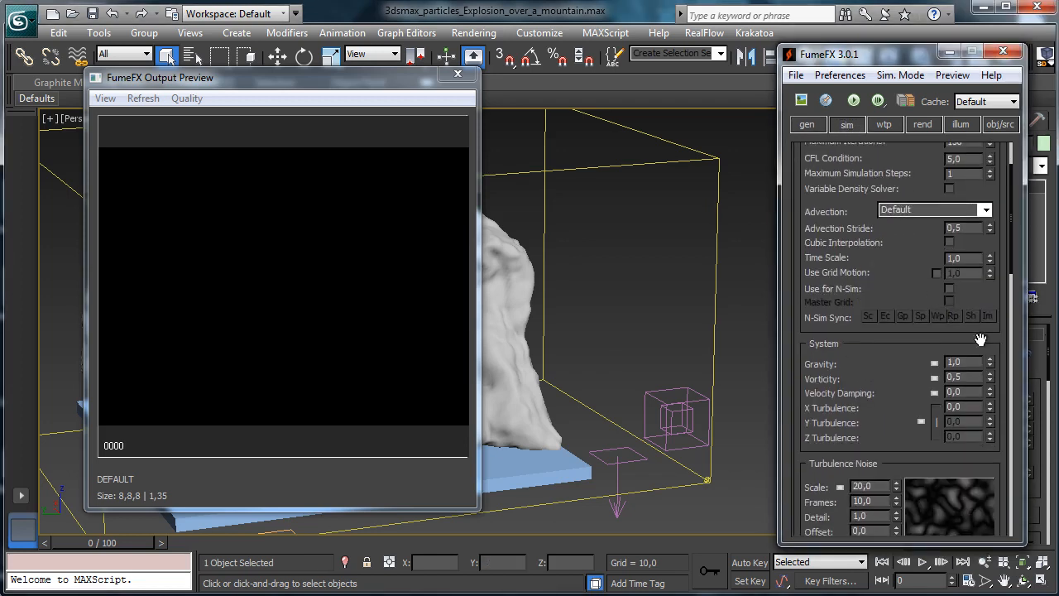
text(0,5)
key(Return)
click(851, 100)
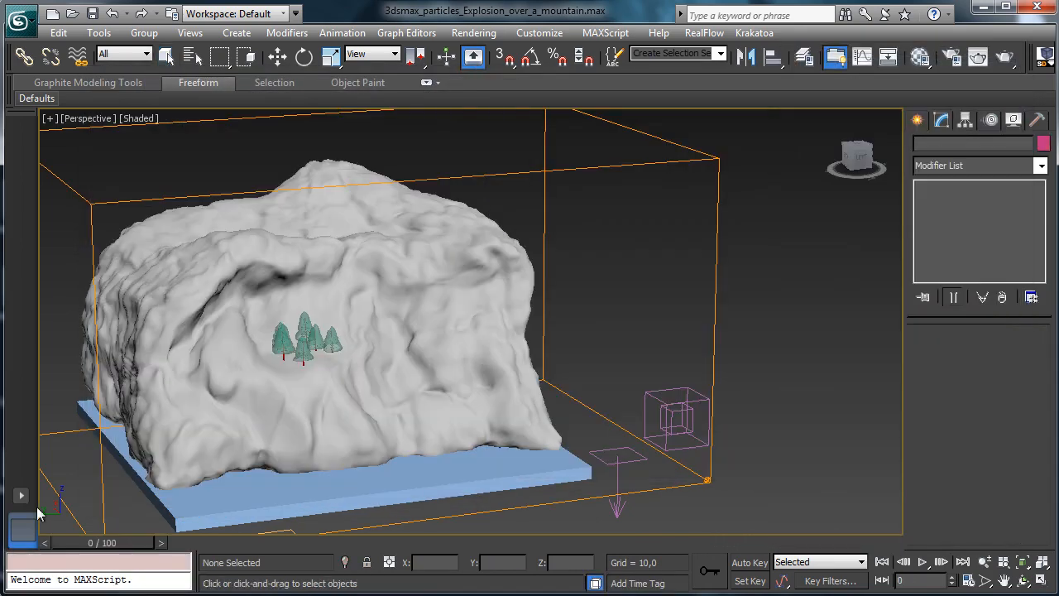
Reselect the FumeFX container, set its system gravity to 0,25, simulate through frame 100, return to frame 0 and dismiss the mail pop-up.
key(q)
click(718, 240)
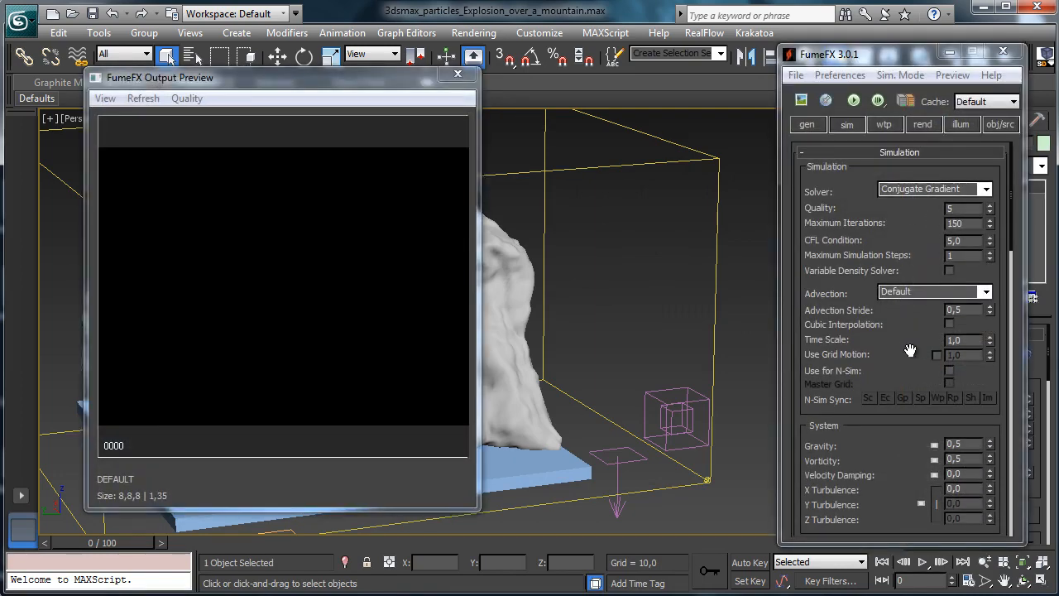
scroll(910, 350, down, 3)
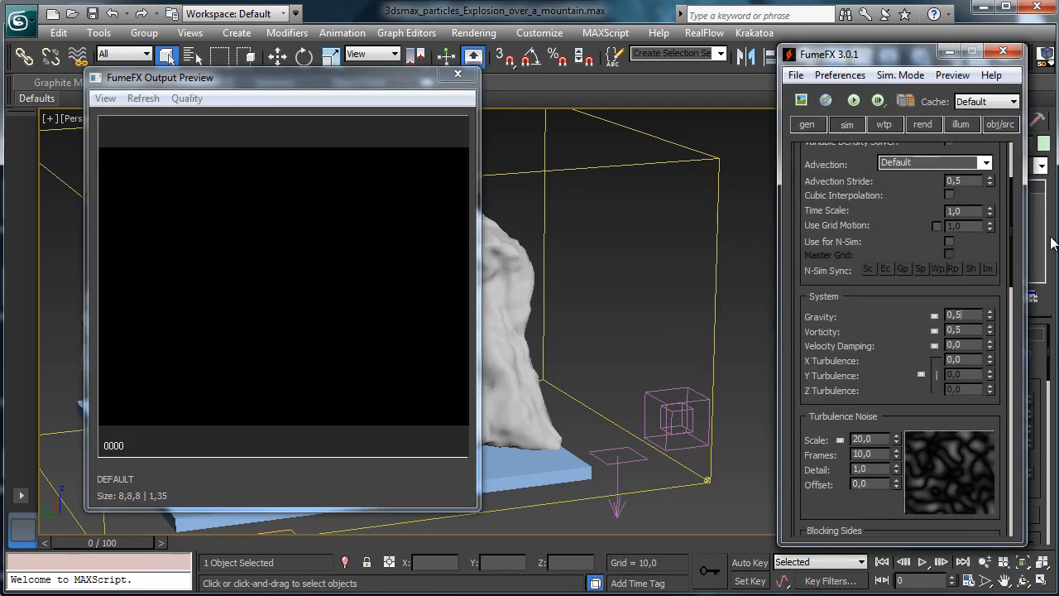
click(853, 100)
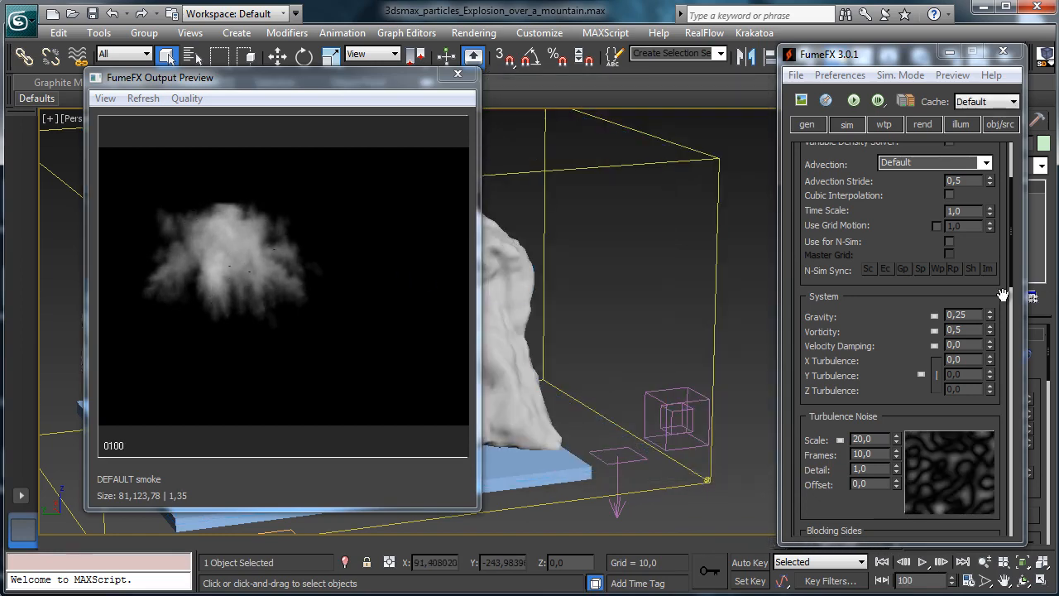
click(68, 546)
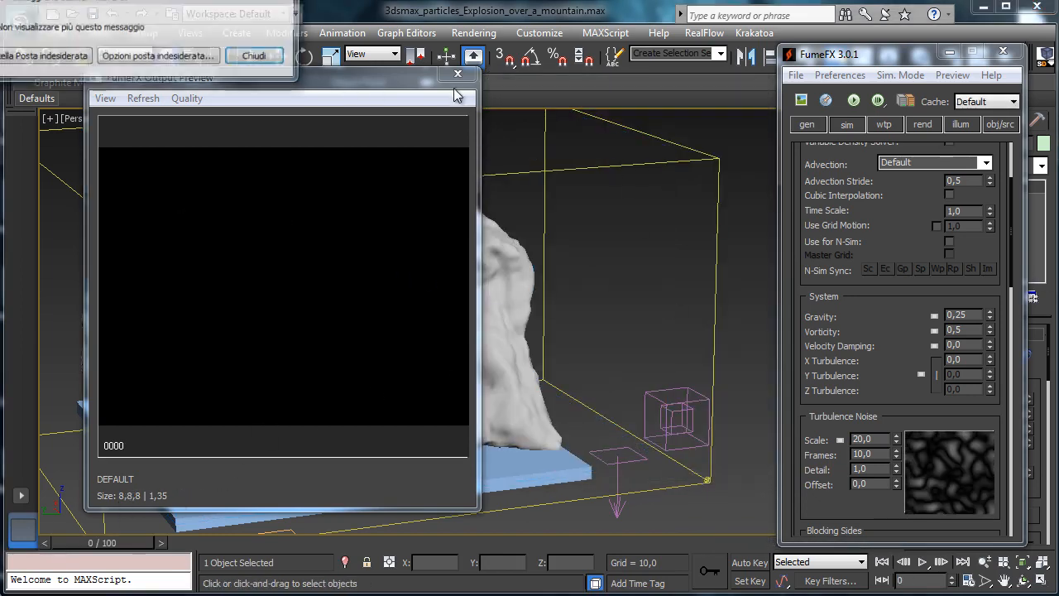
click(257, 58)
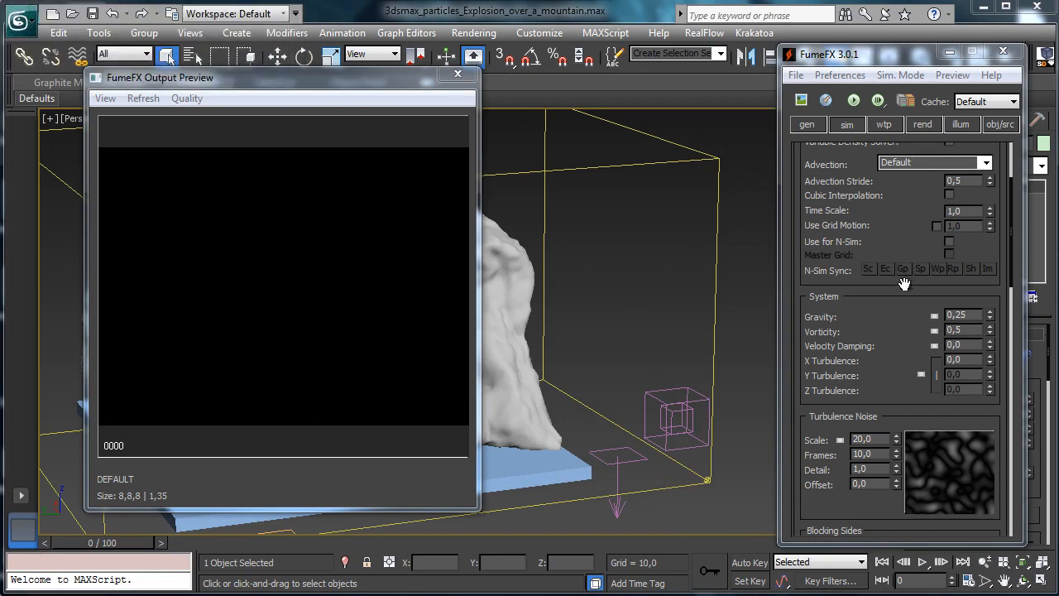
Set the smoke buoyancy to -3 in the FumeFX smoke simulation parameters.
drag(890, 317, 865, 176)
scroll(890, 347, down, 2)
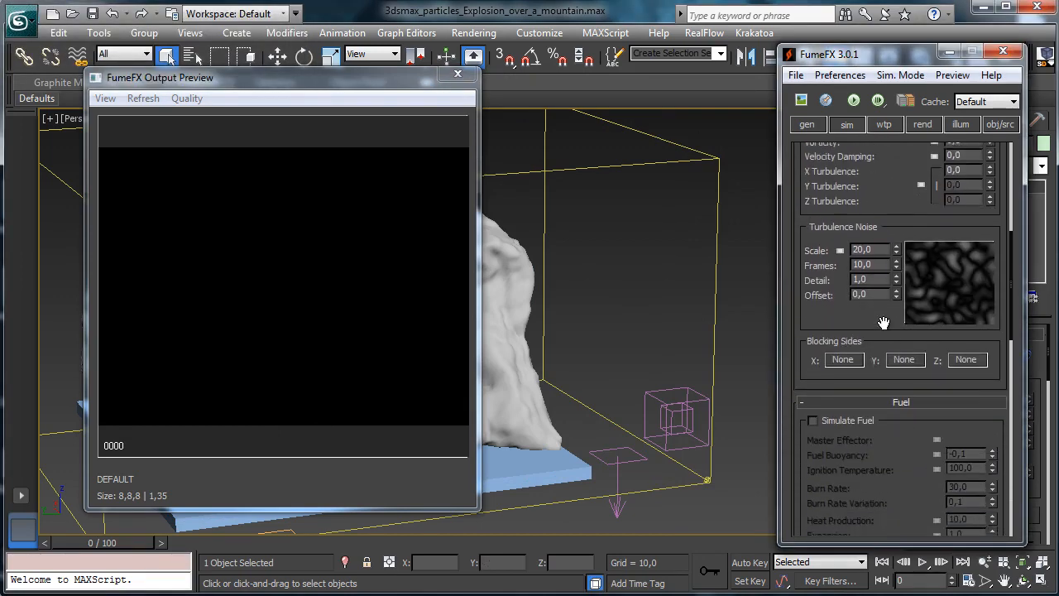
scroll(910, 355, down, 6)
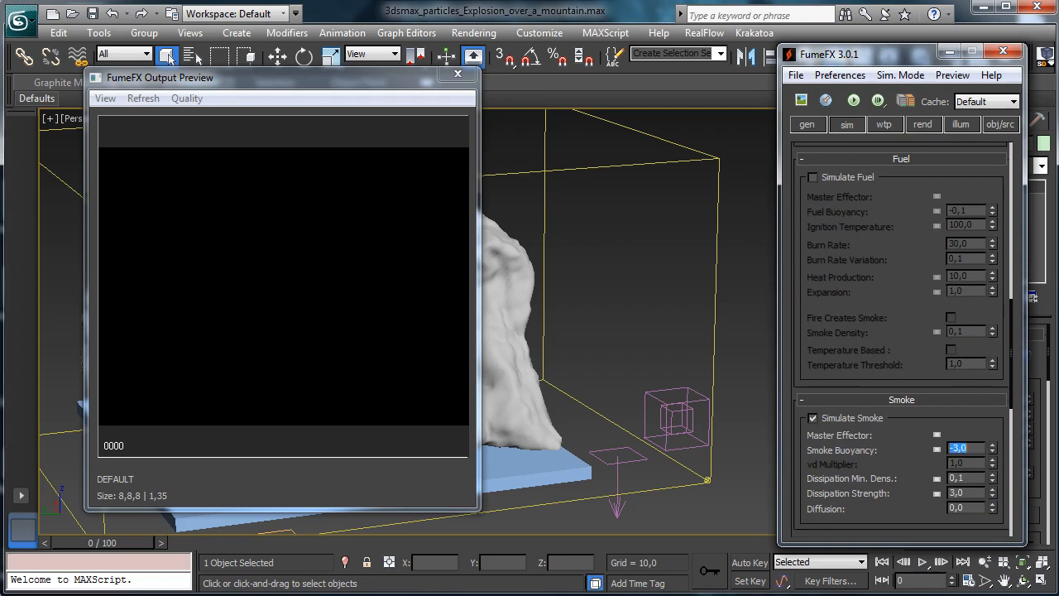
Run the smoke simulation with the -3 buoyancy, cancel it before the last frame and close the output preview.
click(852, 101)
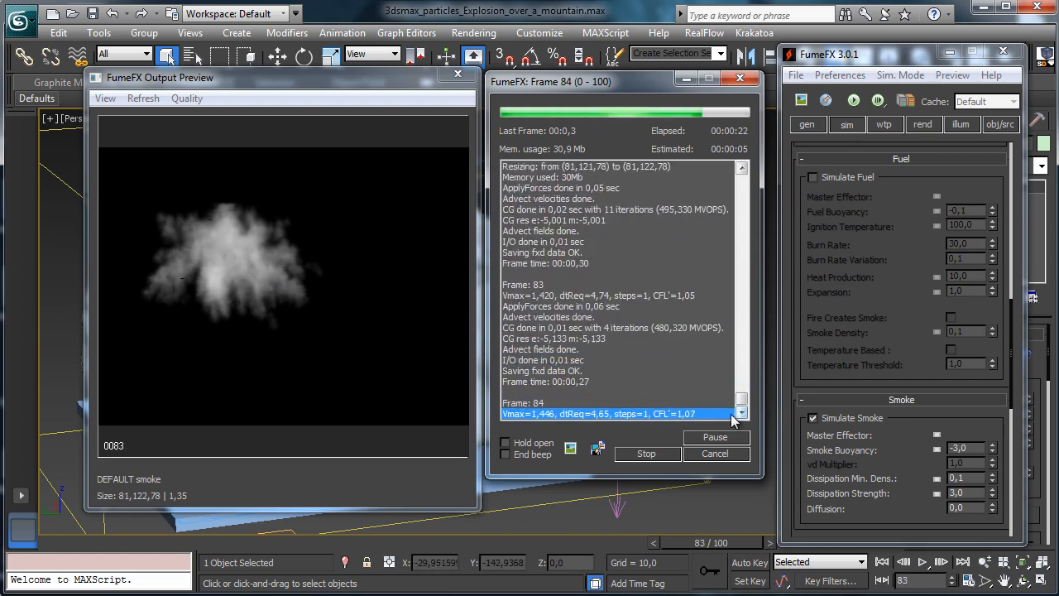
click(714, 453)
click(456, 77)
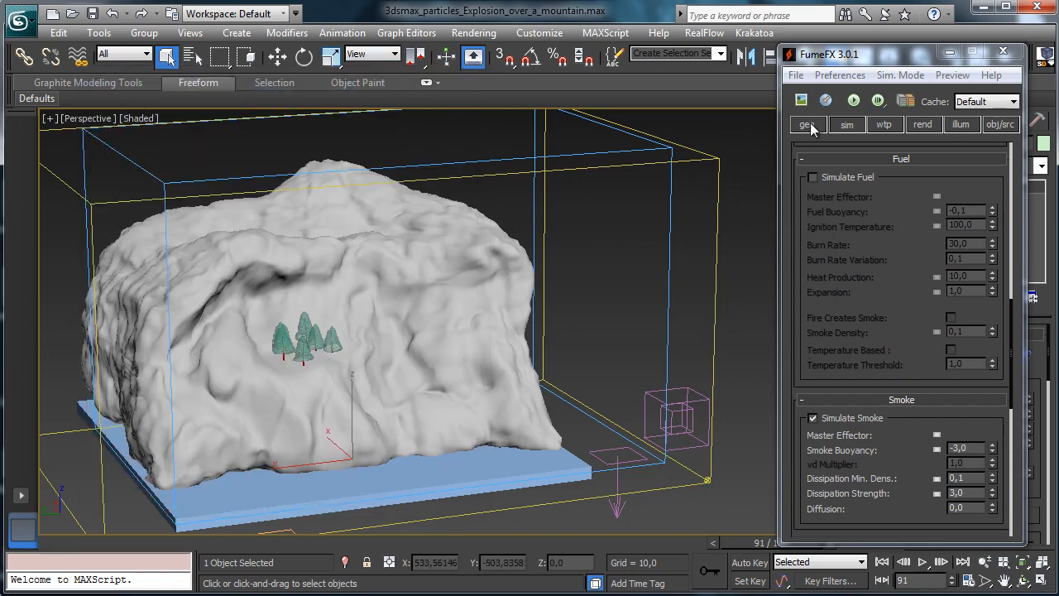
Clone the FumeFX container as an independent copy named FumeFX002_Dust_Air.
click(59, 32)
click(124, 162)
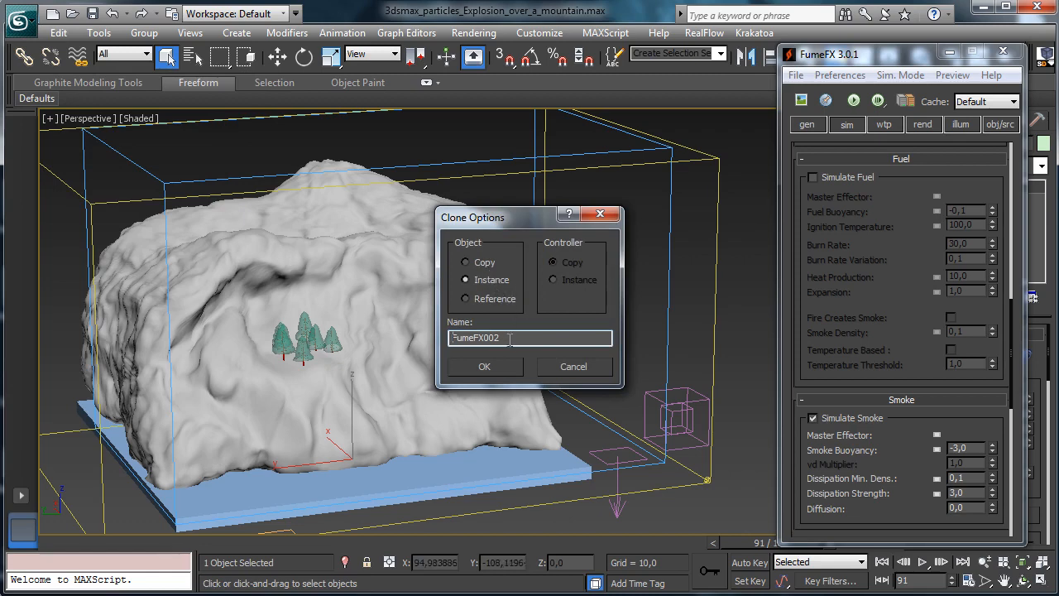
text(_Dust_Air)
click(490, 263)
click(506, 368)
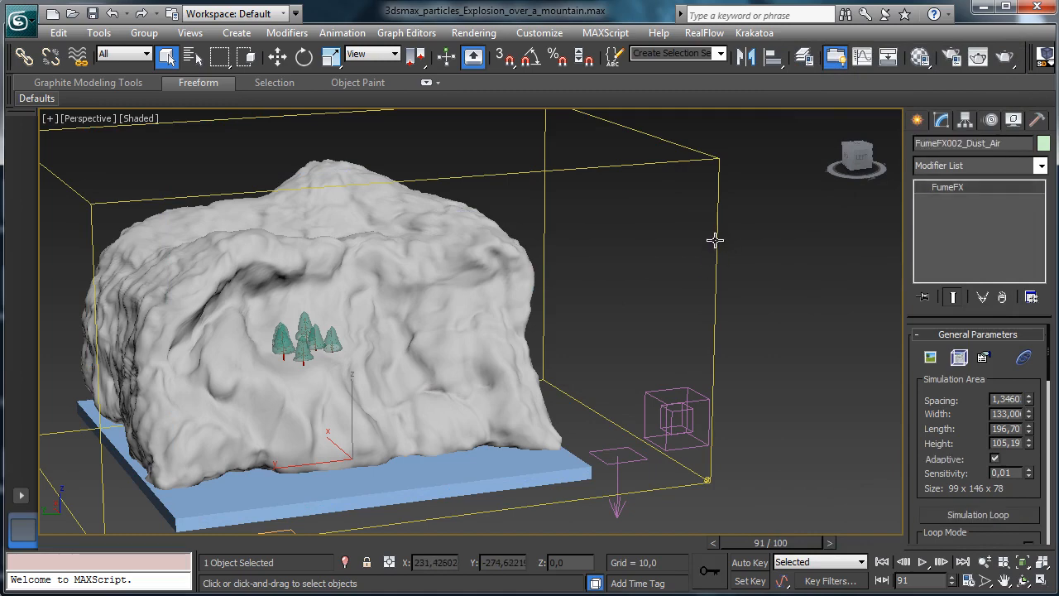
Open the FumeFX settings of FumeFX002_Dust_Air and reduce the simulation grid spacing to about 1,0037.
click(958, 357)
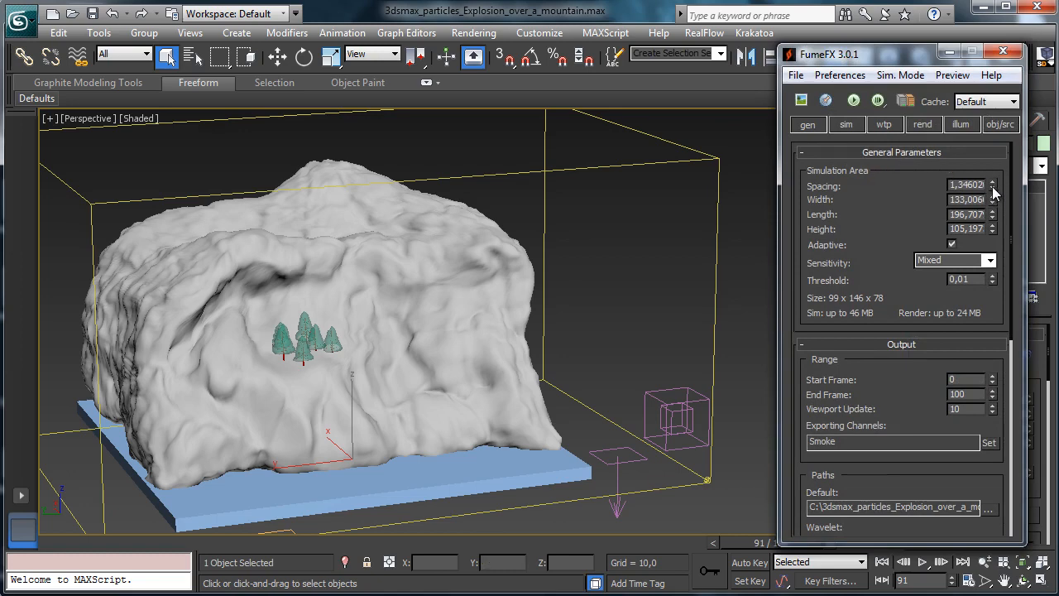
drag(993, 191, 995, 201)
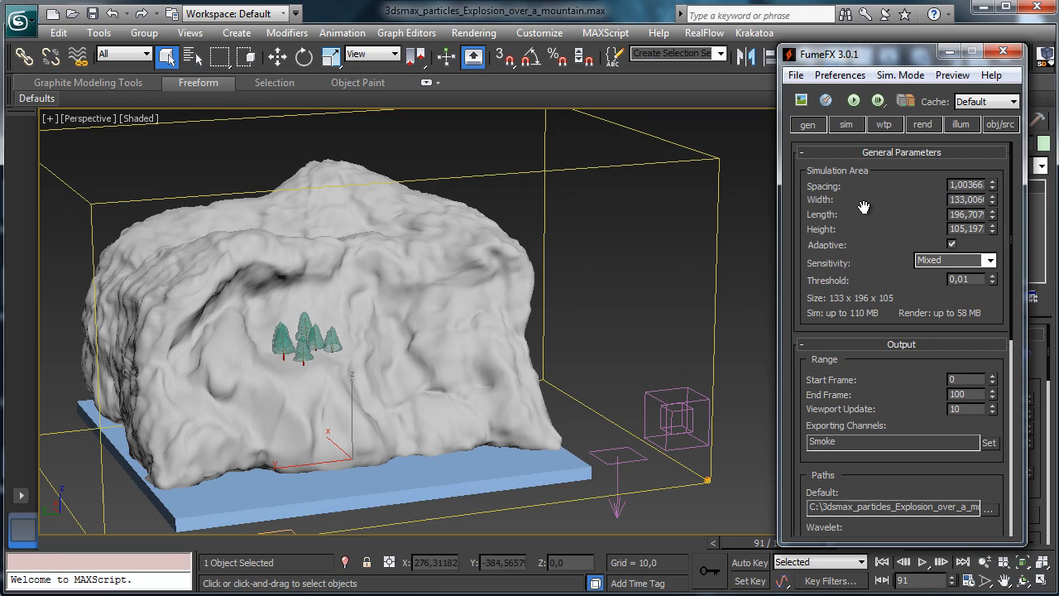
click(806, 124)
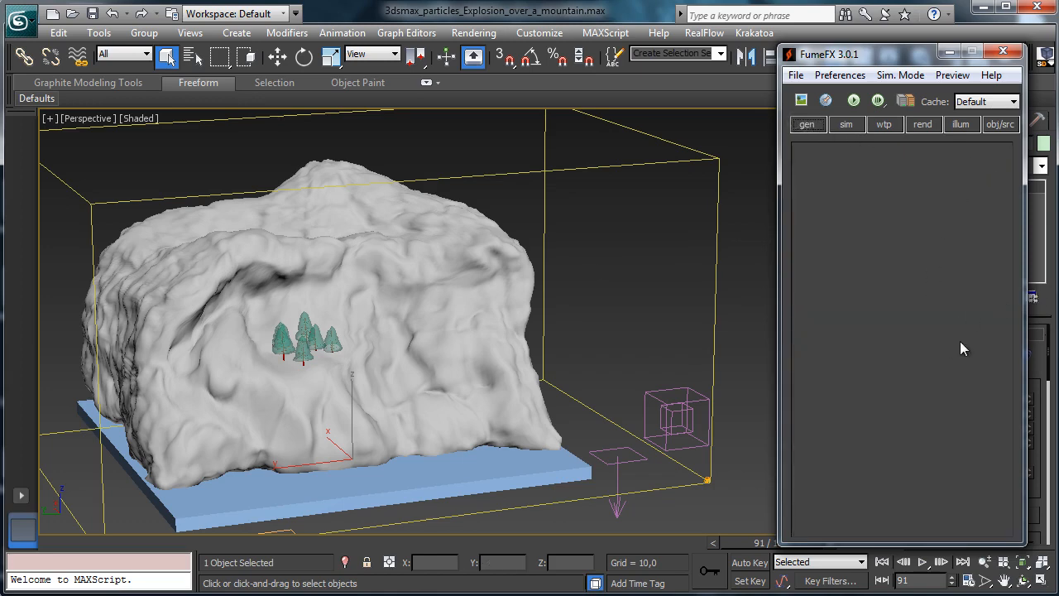
click(798, 125)
Give the cloned container's default simulation cache its own output file name.
scroll(900, 400, down, 3)
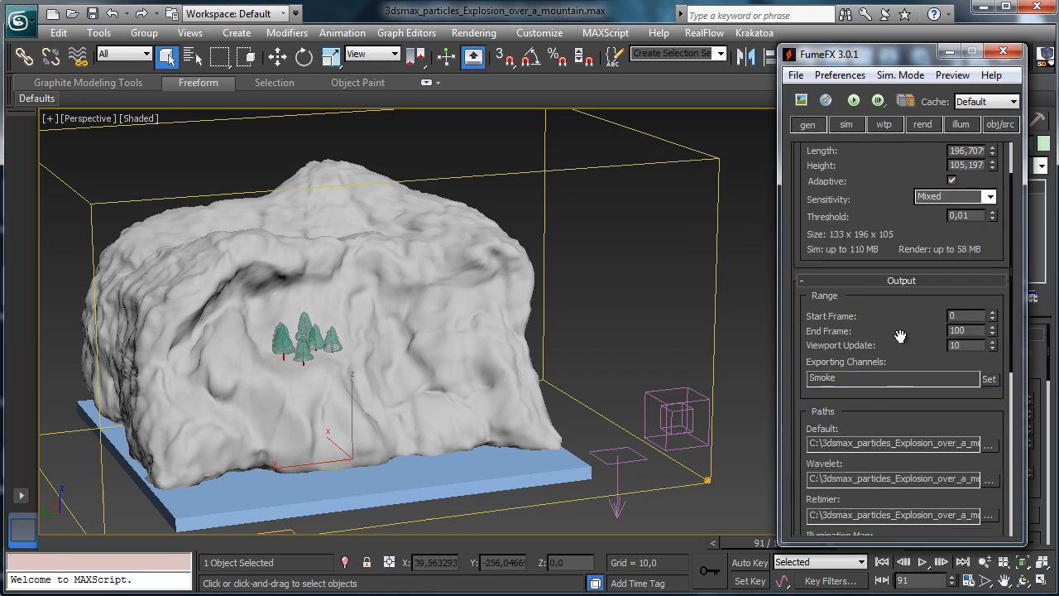
click(989, 442)
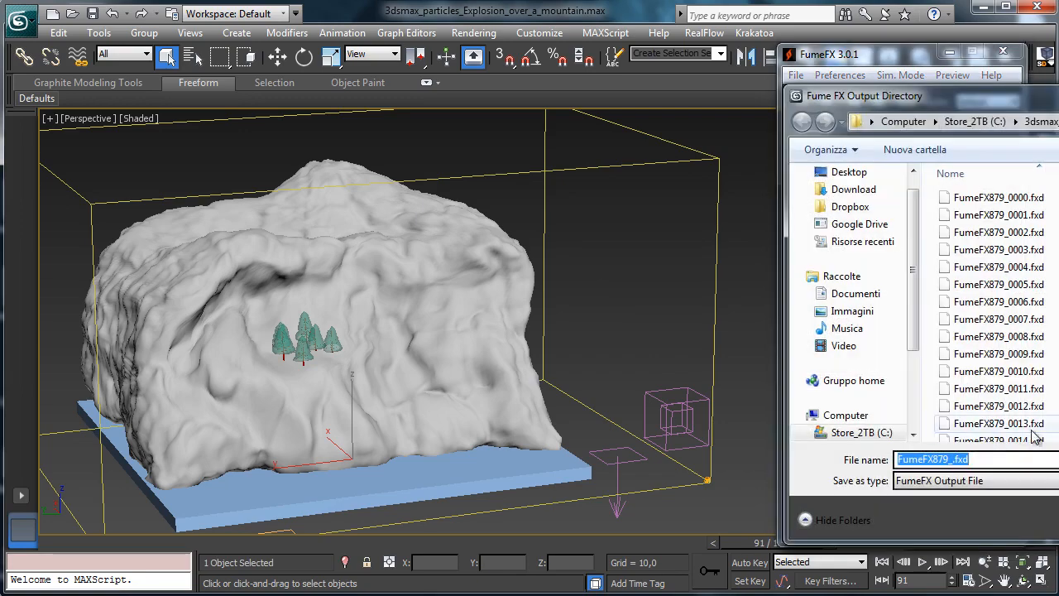
click(951, 463)
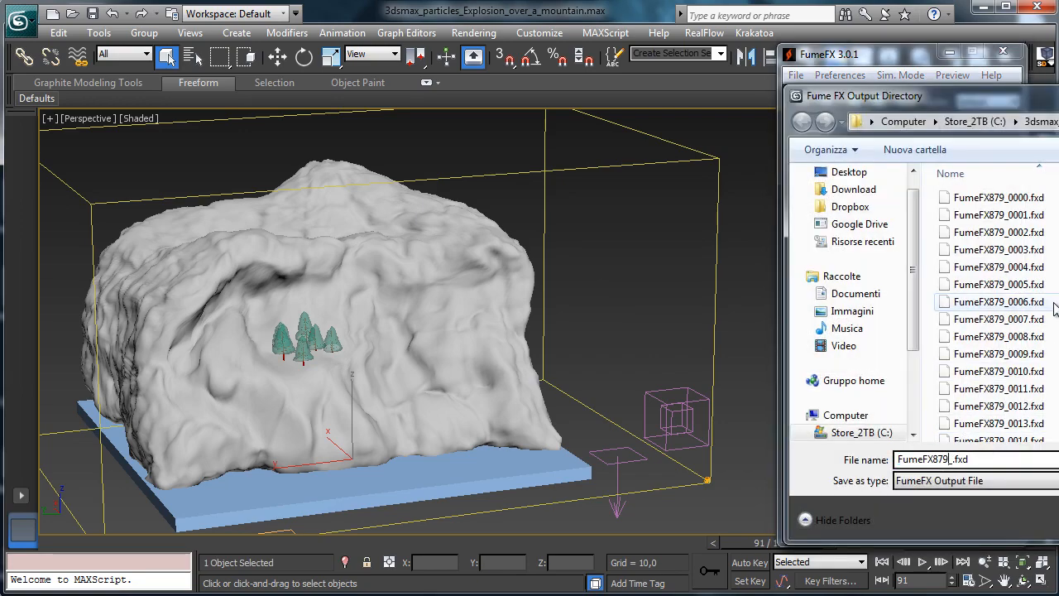
key(Return)
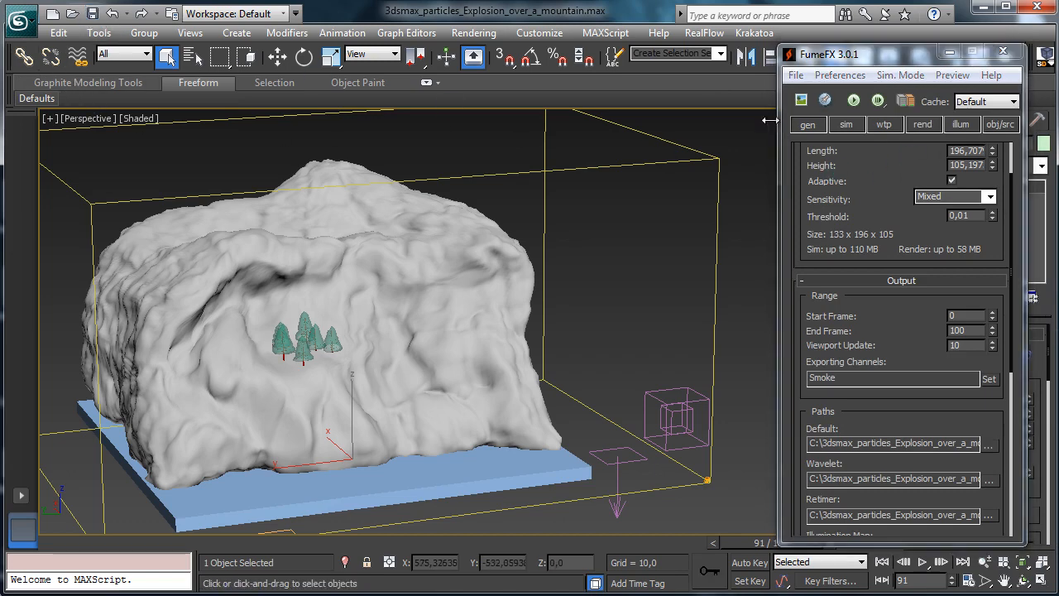
Set the dust container's system vorticity to 0,85 and its X turbulence to 0,25.
click(848, 126)
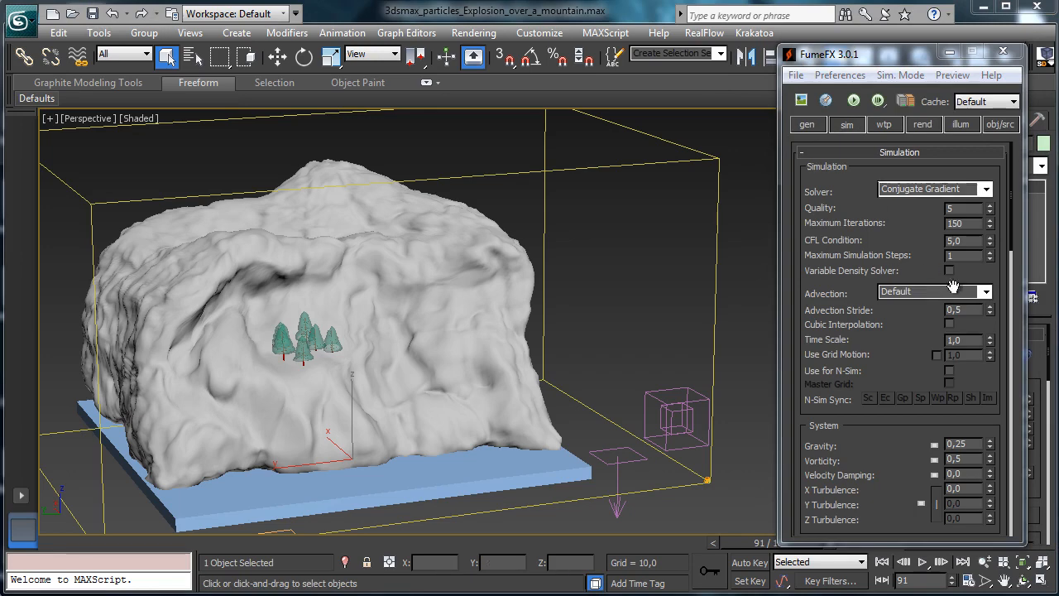
scroll(965, 407, down, 2)
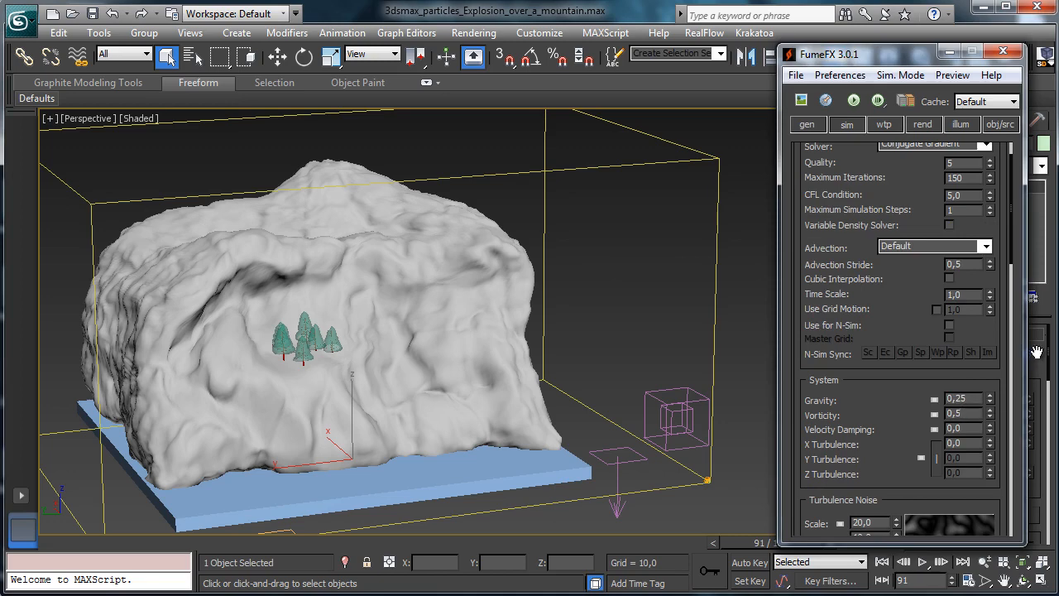
key(Return)
click(971, 442)
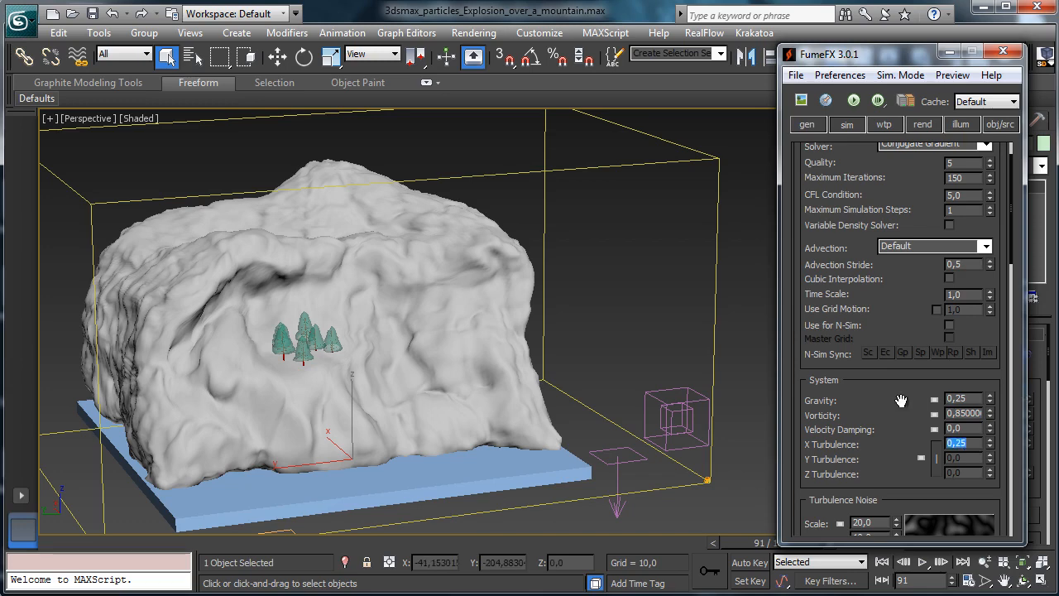
Set the turbulence noise to scale 3, frames 5 and detail 5.
drag(901, 398, 874, 262)
double_click(874, 384)
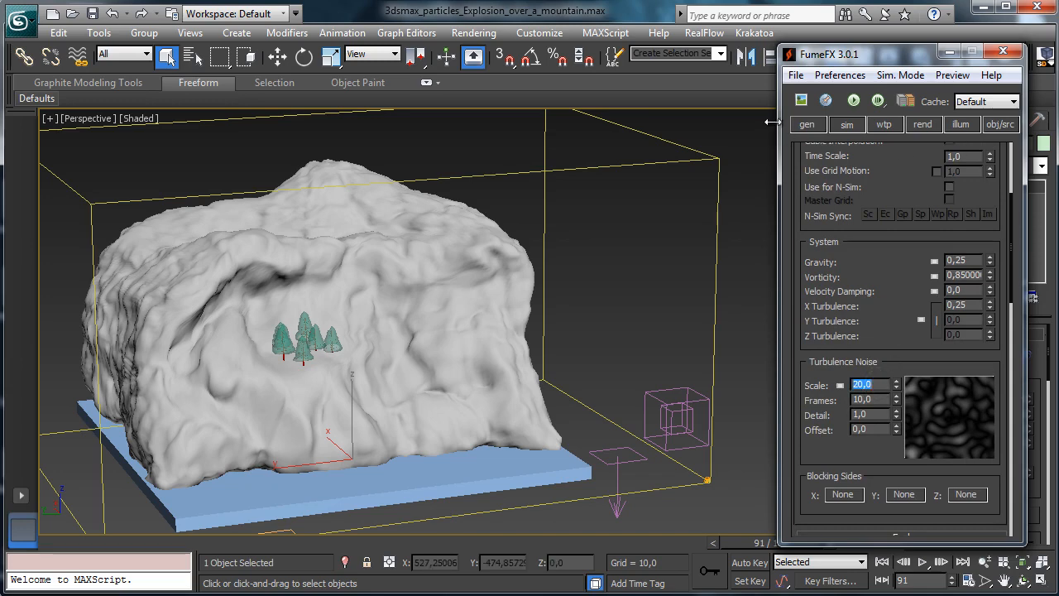
drag(855, 54, 746, 59)
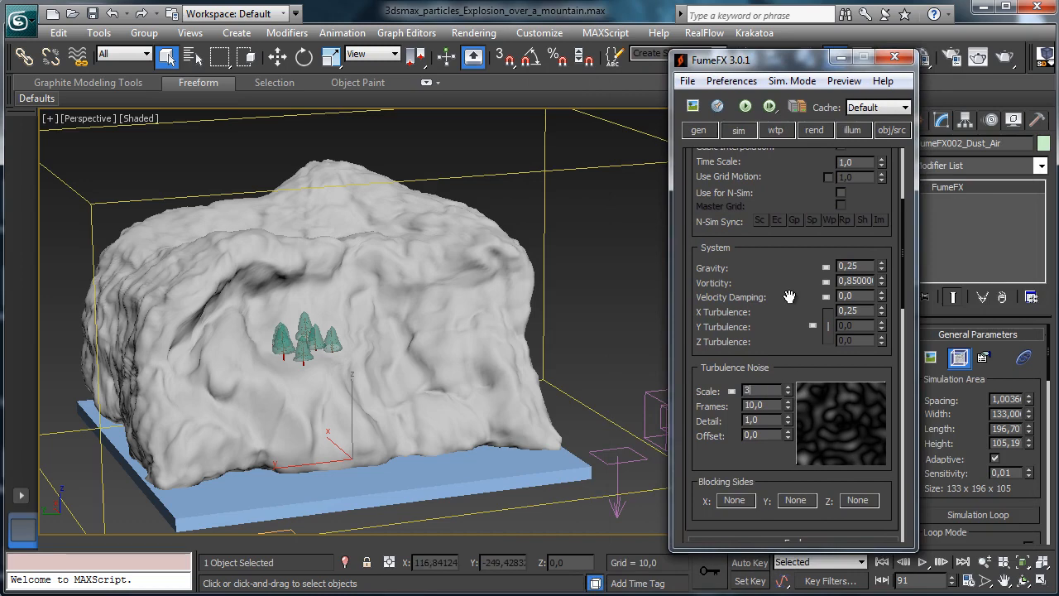
key(Return)
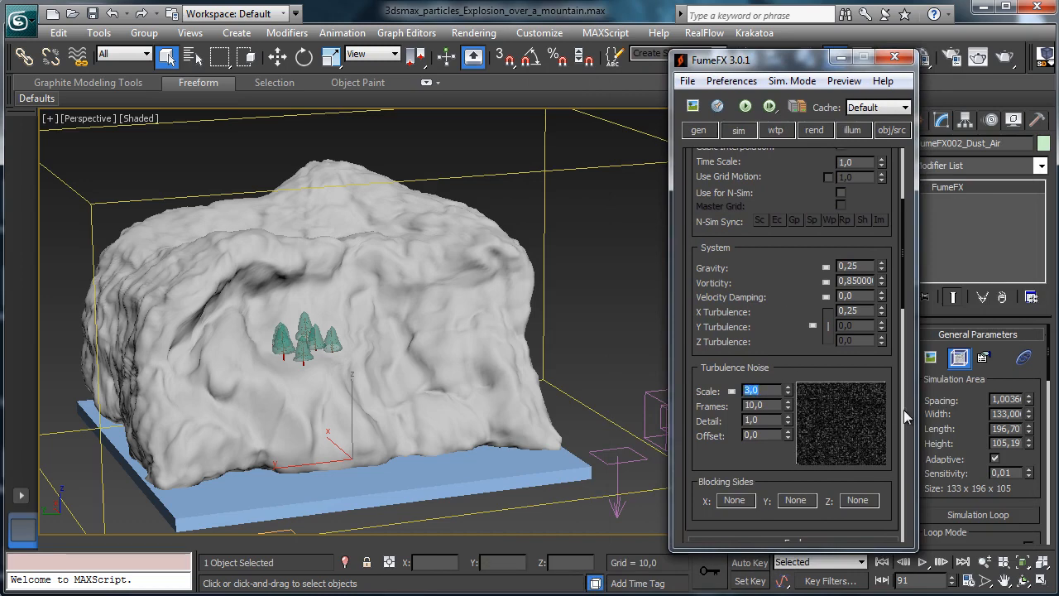
click(766, 405)
key(Return)
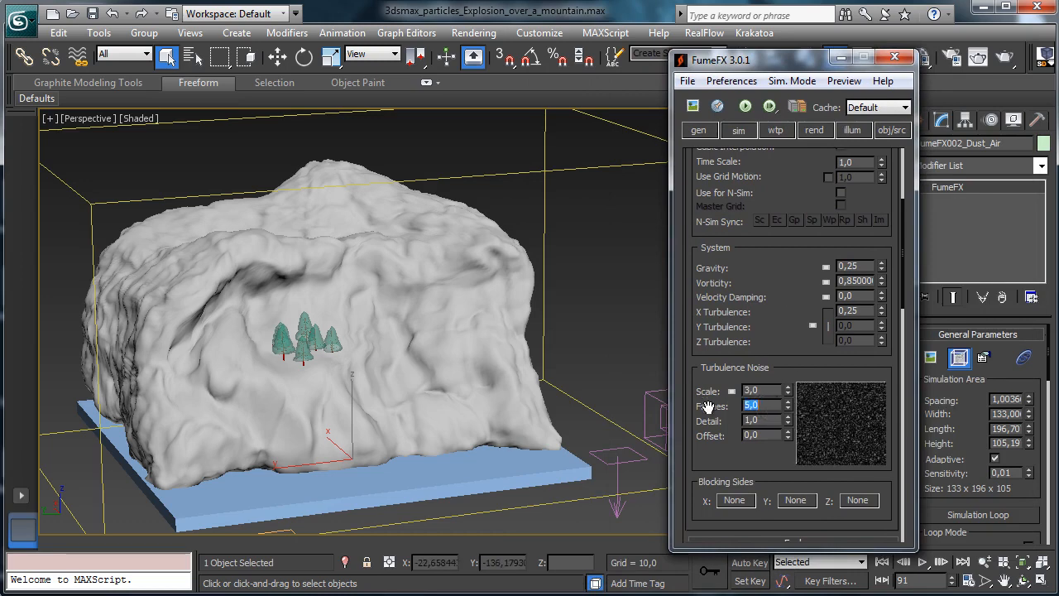
key(Return)
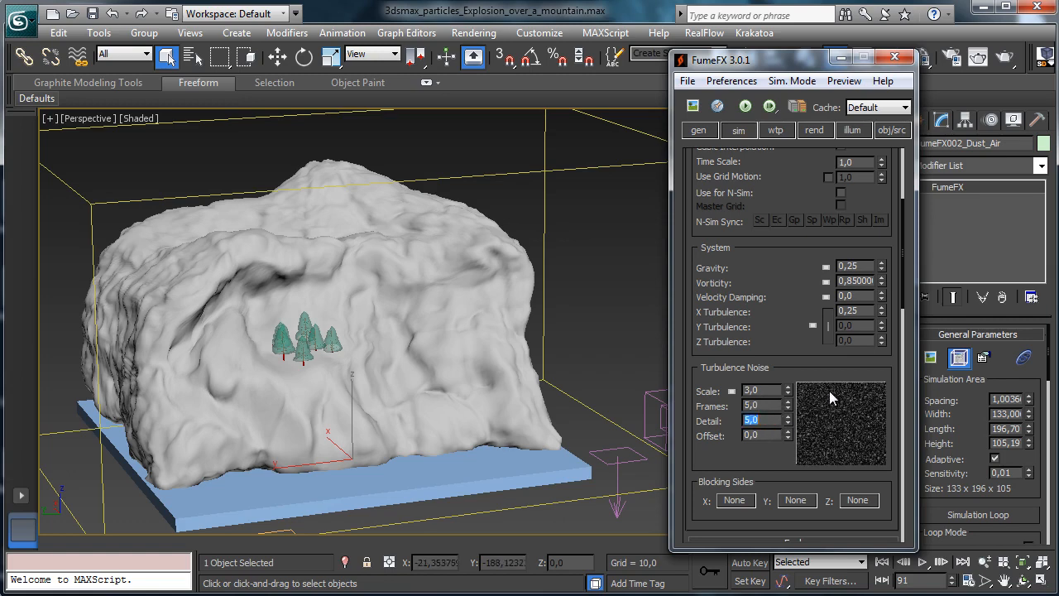
Simulate the dust container with the output preview open, cancel around halfway and close the preview.
click(745, 106)
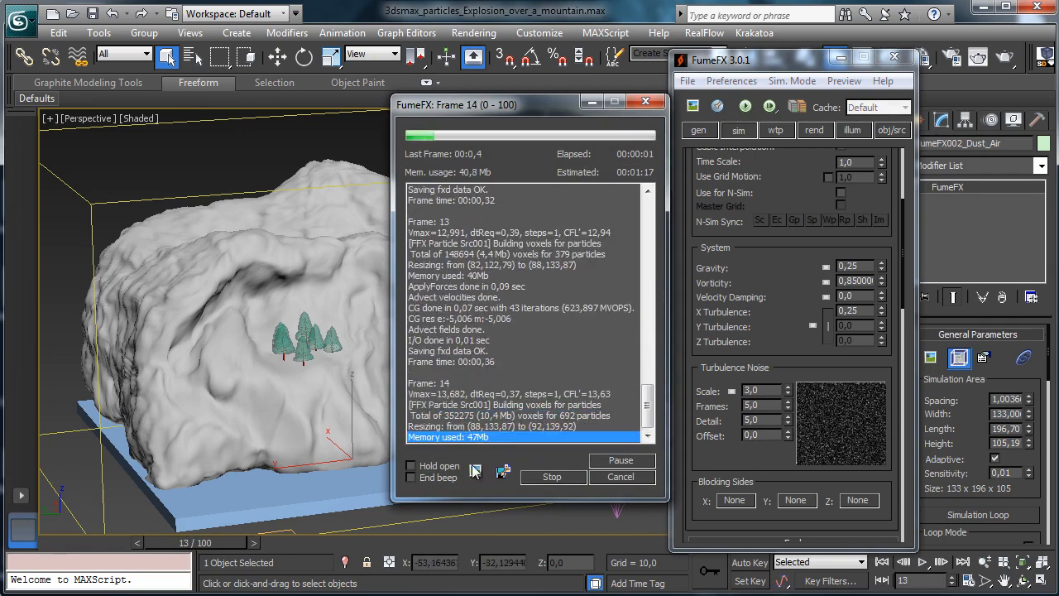
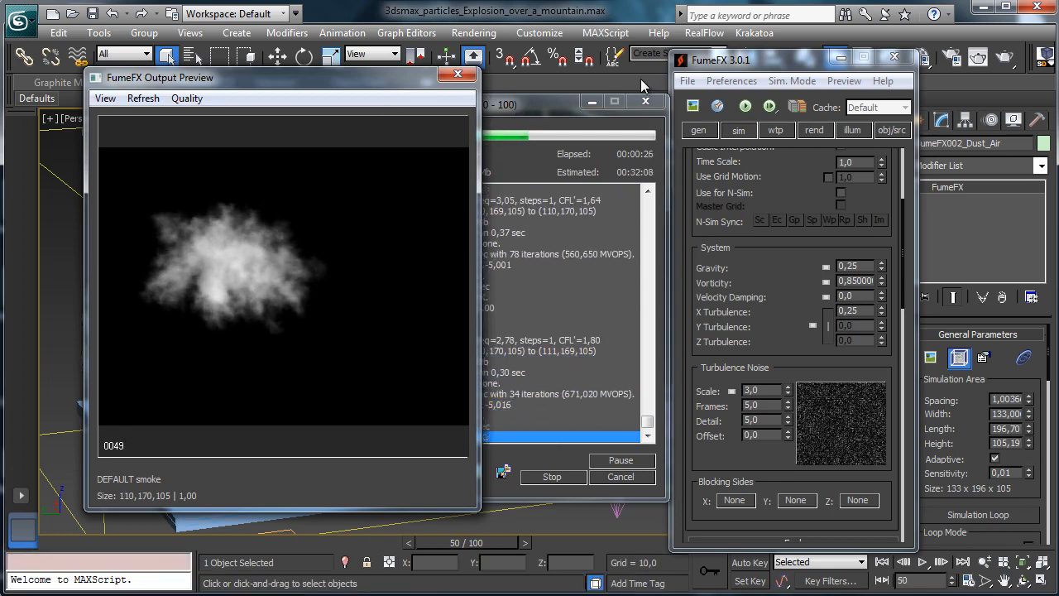
click(616, 479)
click(457, 74)
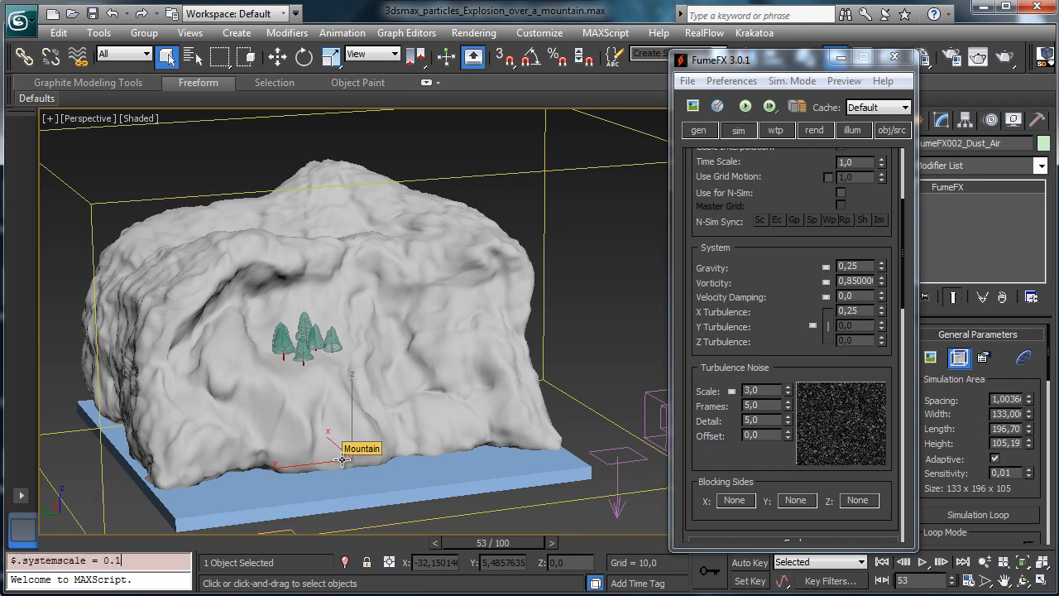
Run the MAXScript command $.systemscale = 0.1 on the dust container, simulate it again and cancel around frame 40.
key(Return)
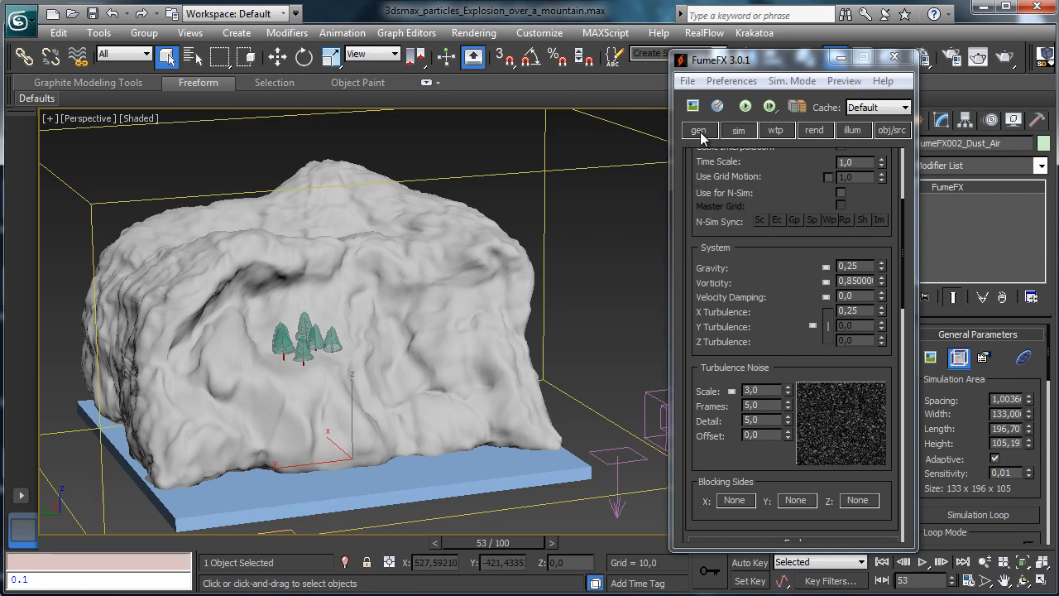
click(744, 107)
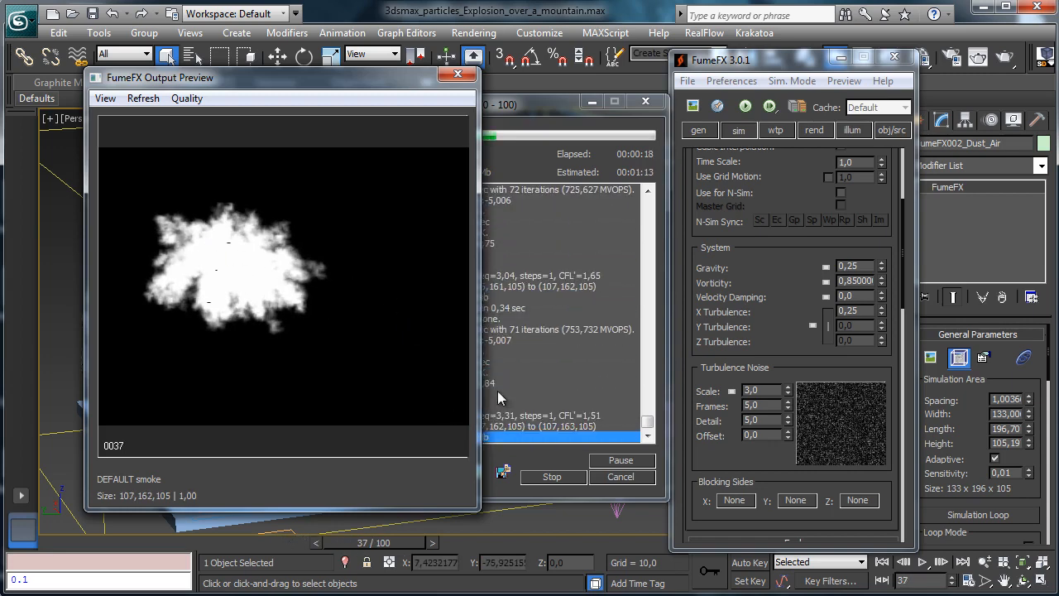
click(619, 475)
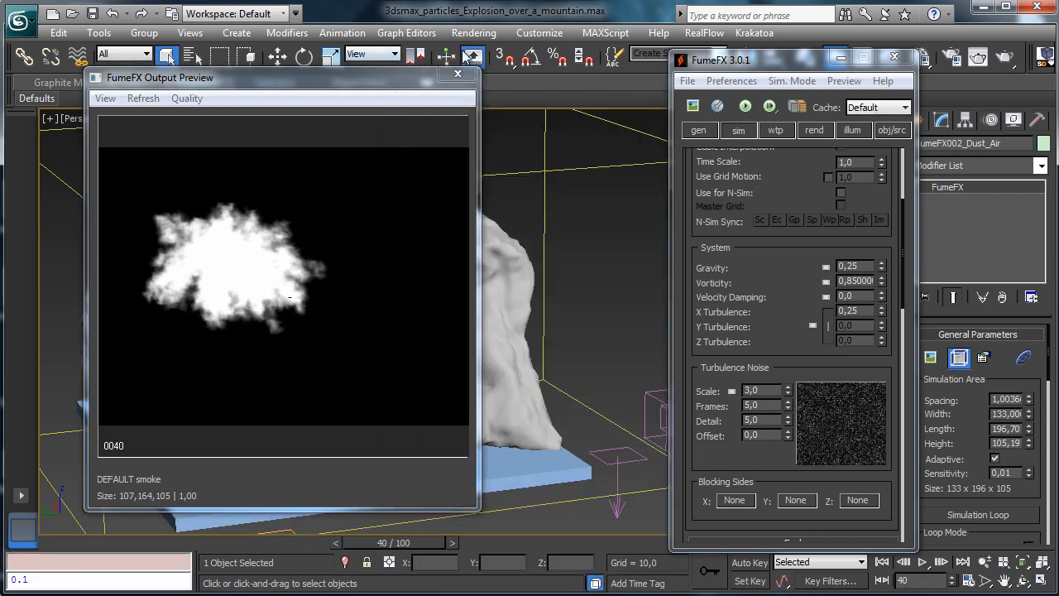
Review the source list and particle source parameters of the dust container, and close the output preview.
click(900, 134)
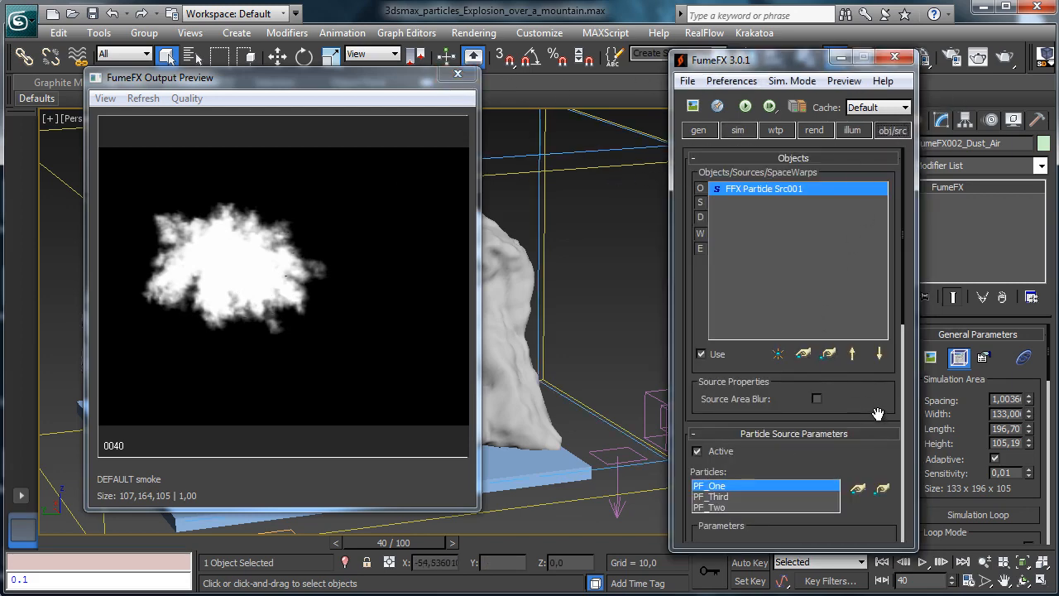
scroll(874, 378, down, 4)
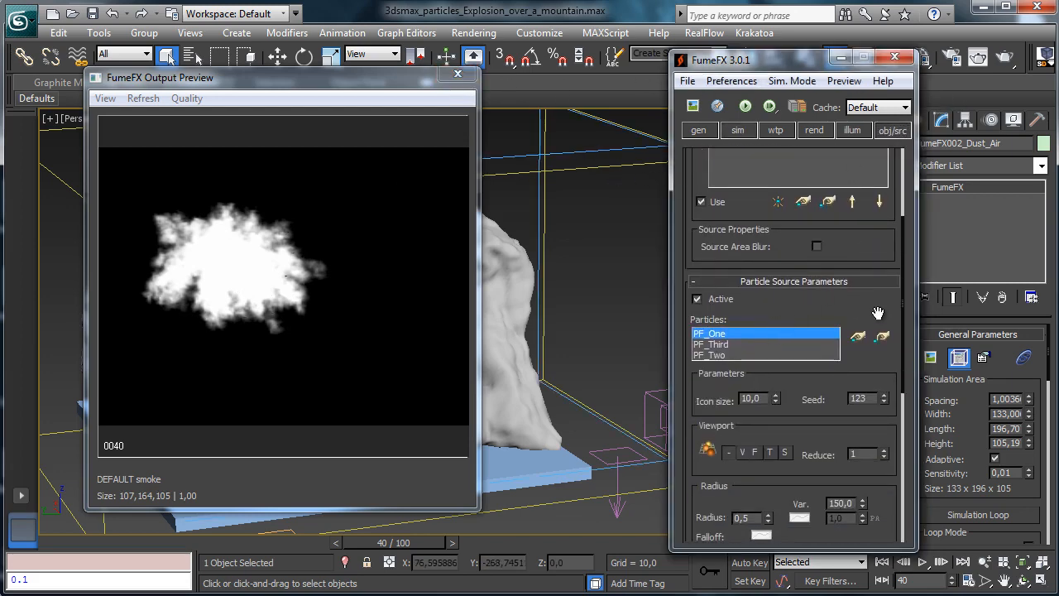
drag(877, 313, 780, 439)
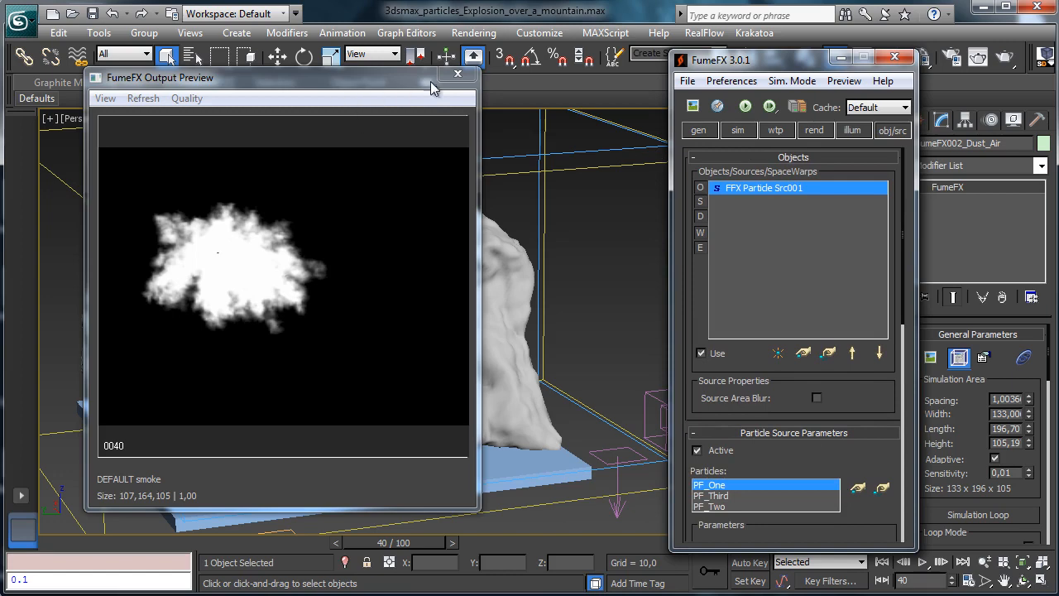
click(457, 74)
Select the FumeFX particle source by name in the scene and rename it FFX Particle Src001_Air.
click(192, 55)
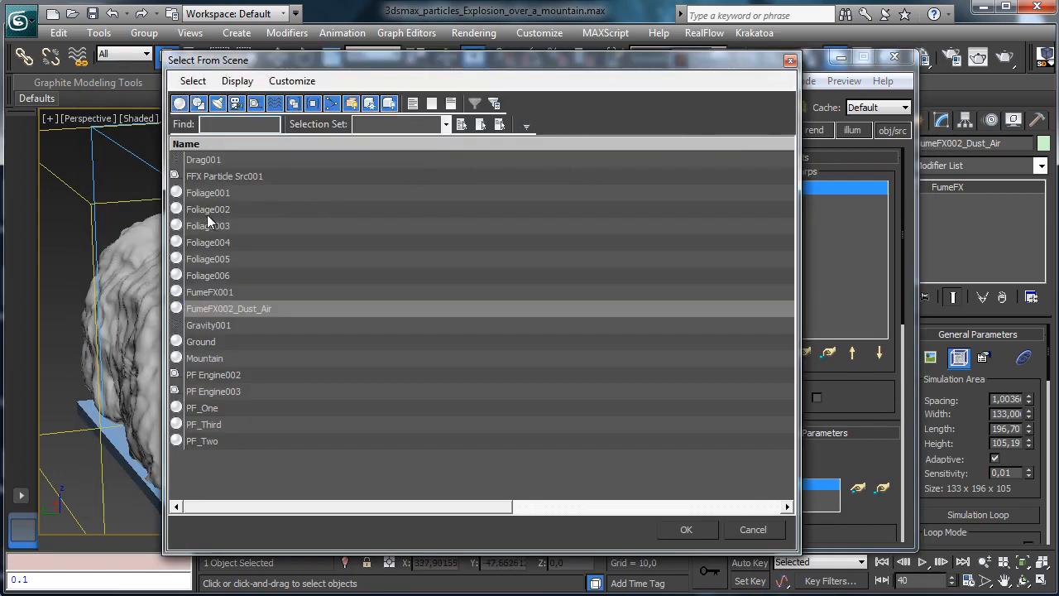
click(242, 177)
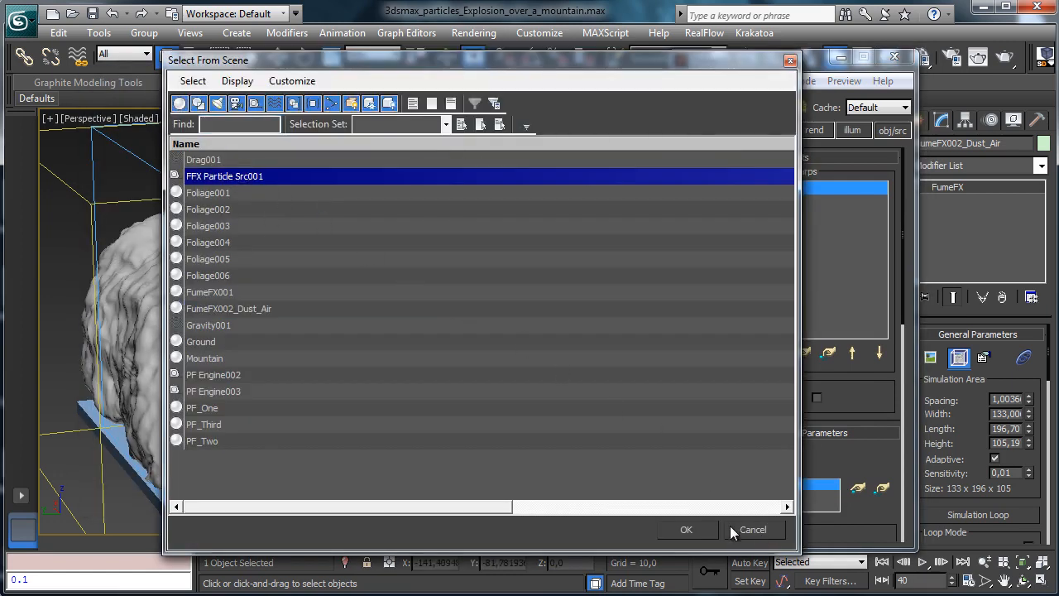
click(697, 530)
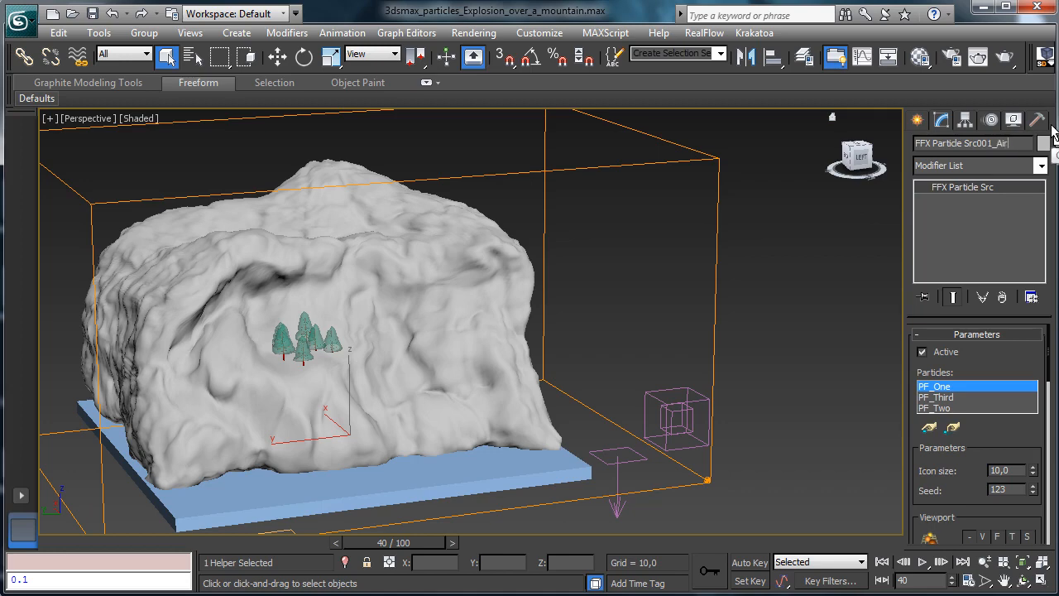
Clone the renamed particle source as a copy named FFX Particle Src001.
click(58, 32)
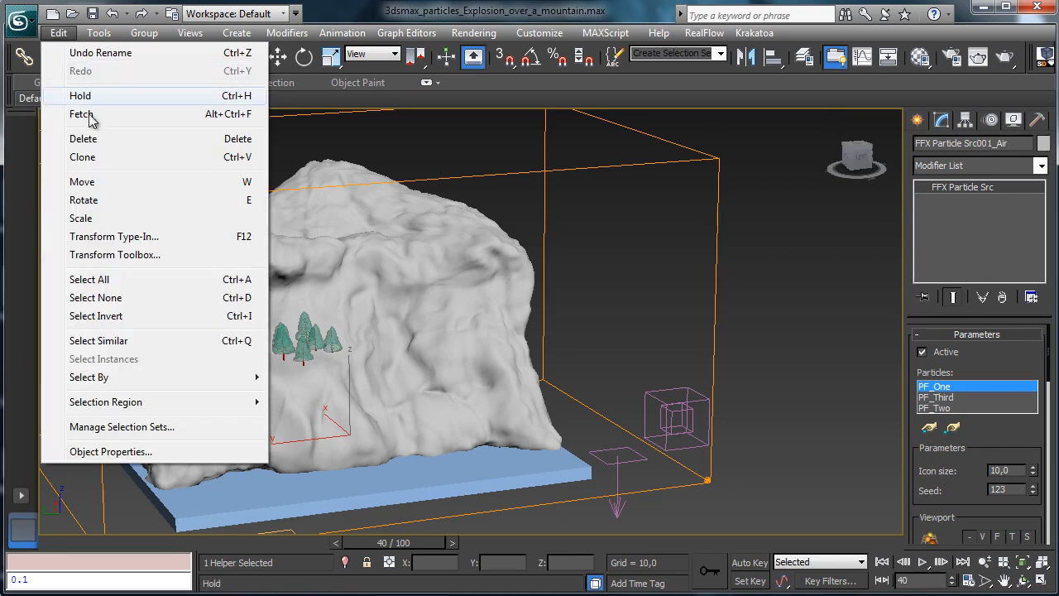
click(107, 158)
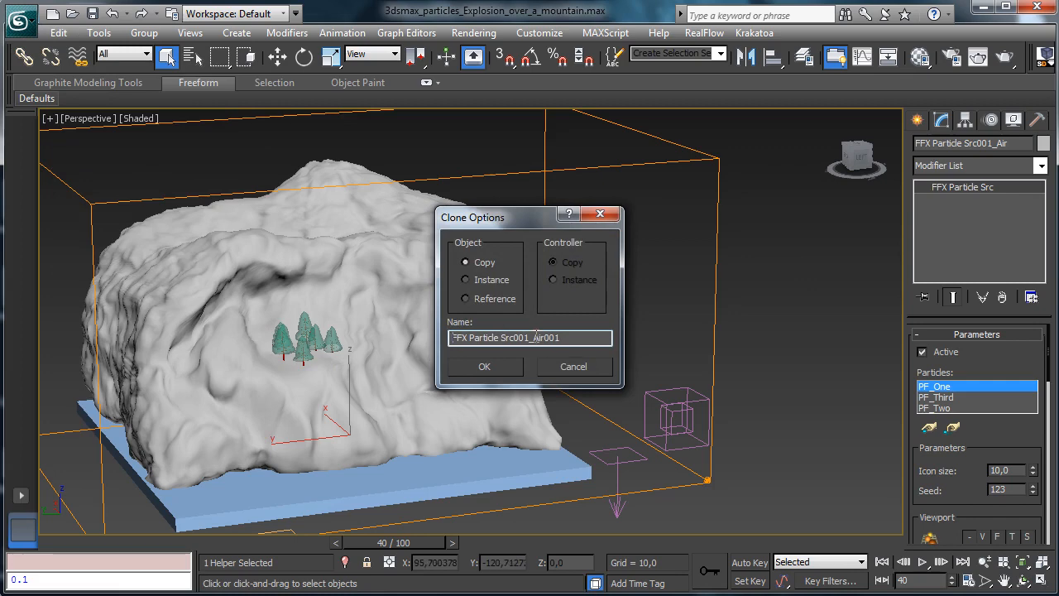
key(BackSpace)
key(Return)
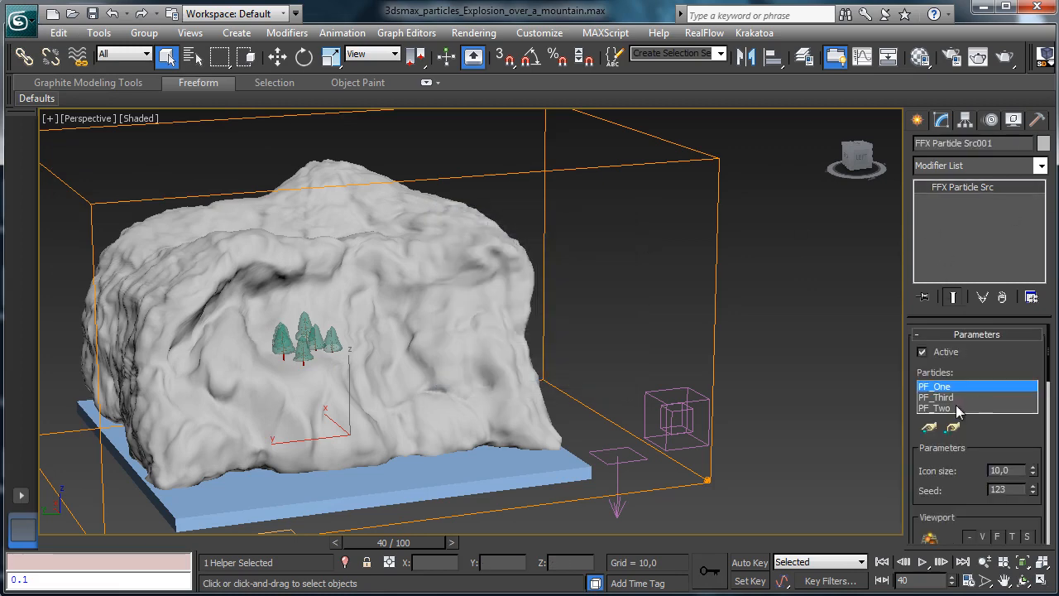
Remove PF_Third from the particle list of the copied source FFX Particle Src001.
click(951, 408)
click(953, 398)
click(955, 423)
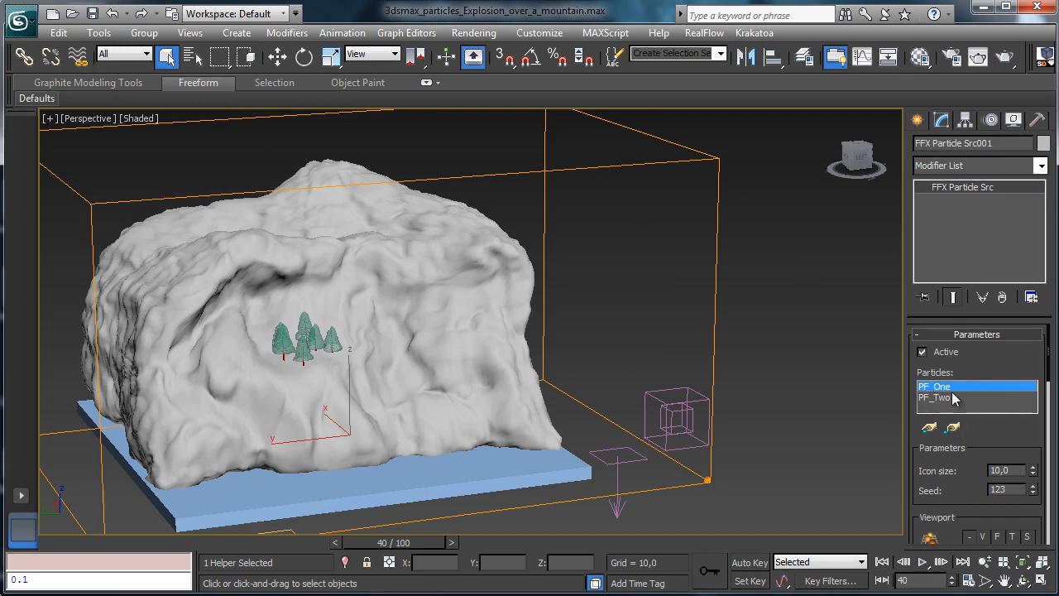
Select FFX Particle Src001_Air by name and remove PF_Two from its particle list.
click(192, 56)
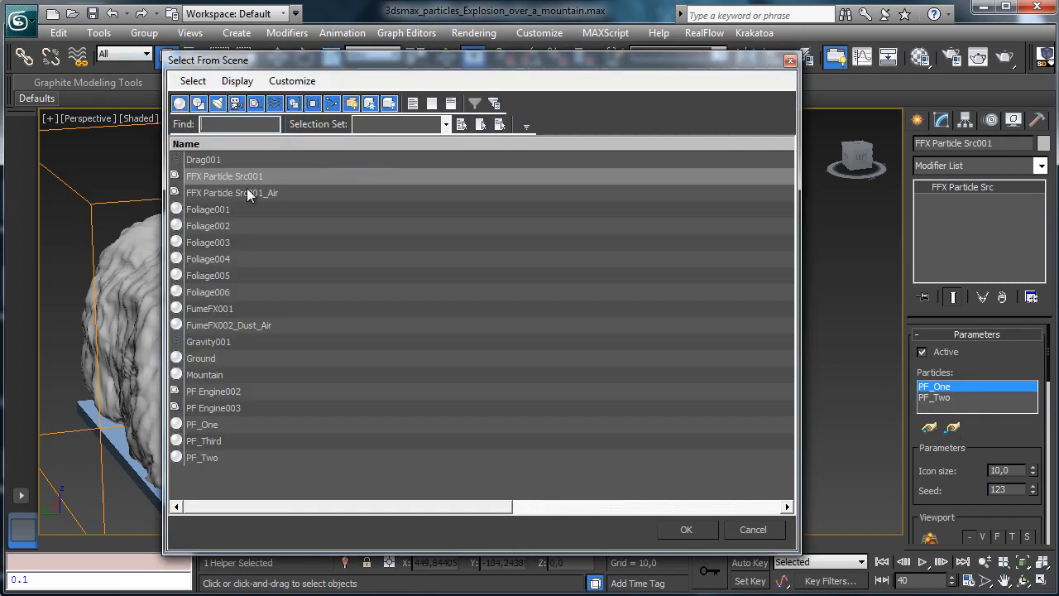
click(322, 192)
click(686, 529)
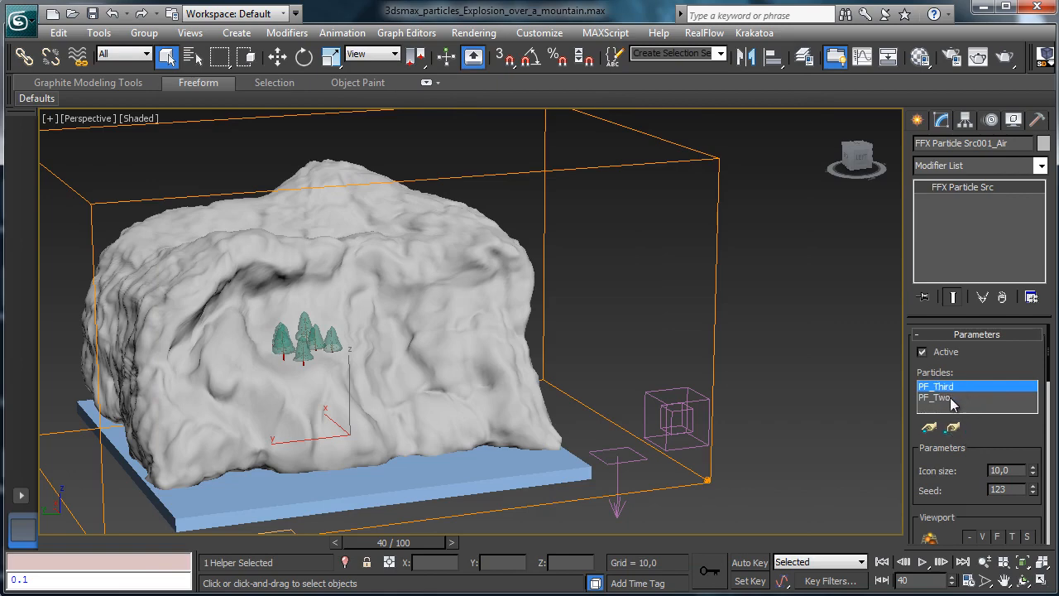
click(956, 397)
click(952, 428)
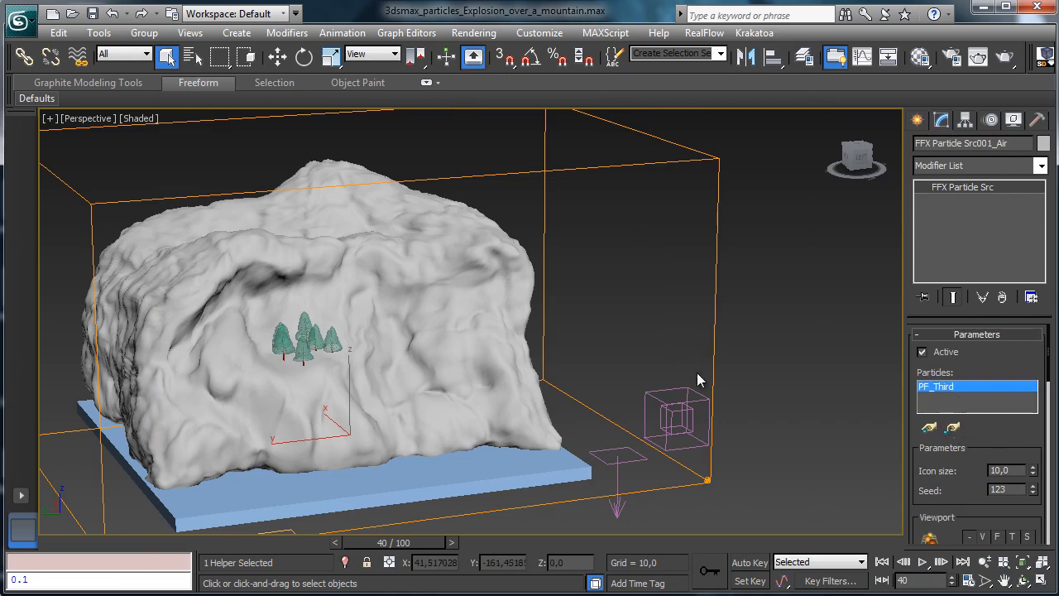
Select the FumeFX002_Dust_Air container by name and raise it to a Z position of about 22.7.
click(193, 56)
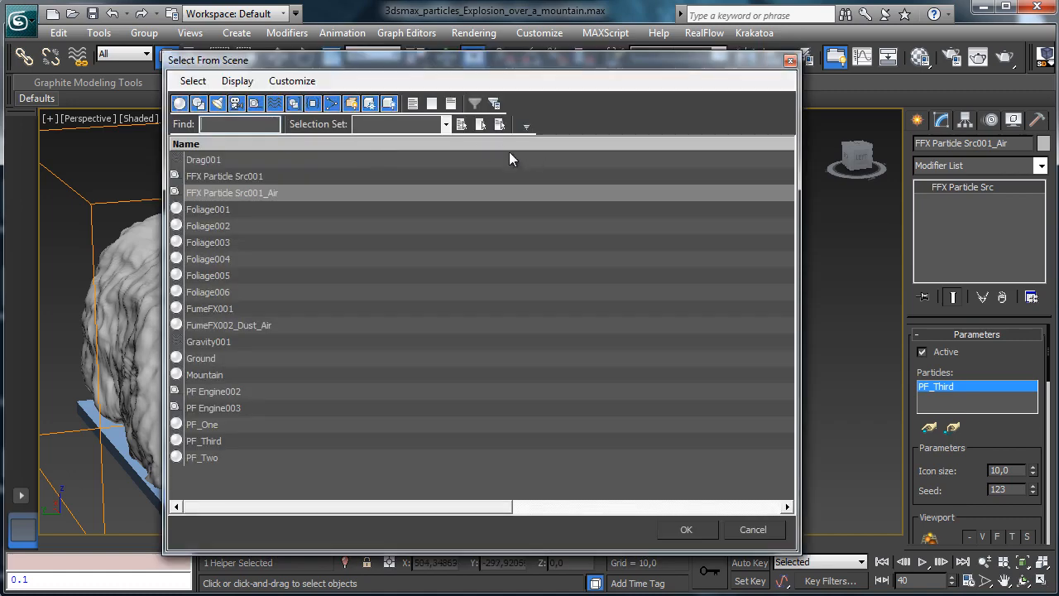
click(250, 325)
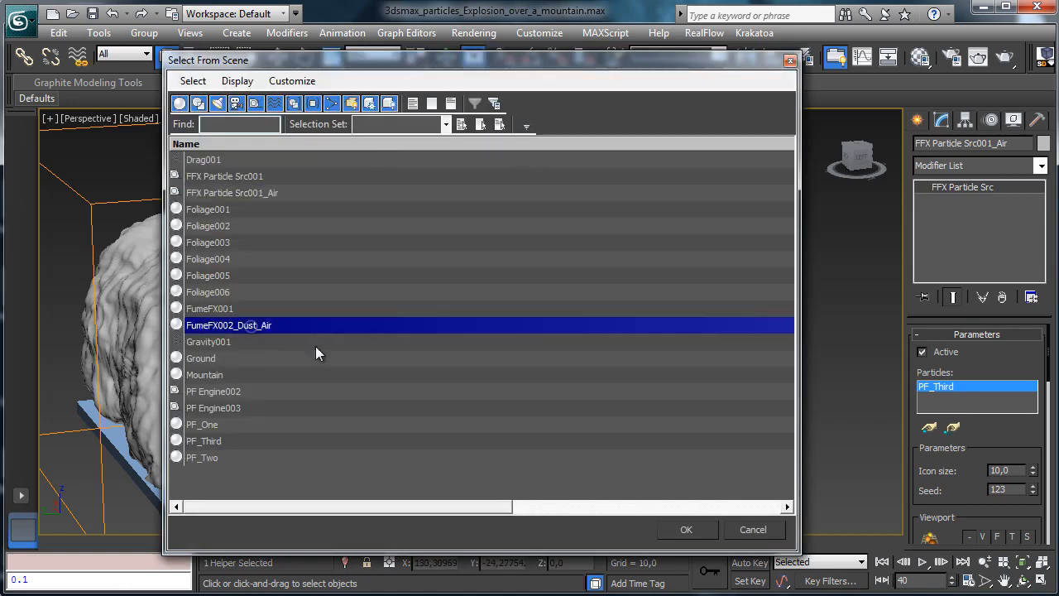
click(686, 530)
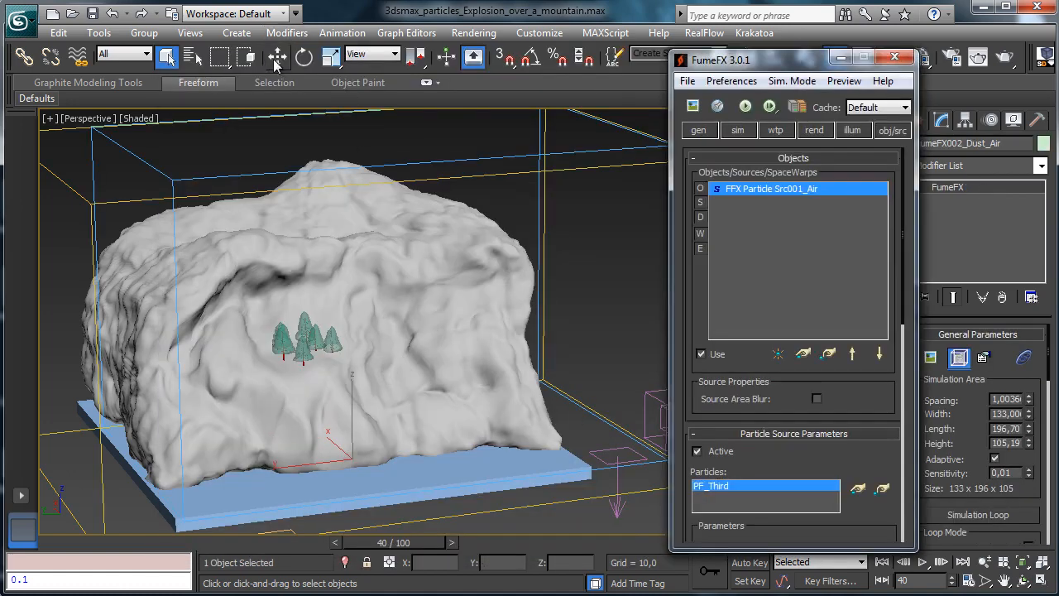
click(277, 58)
click(343, 341)
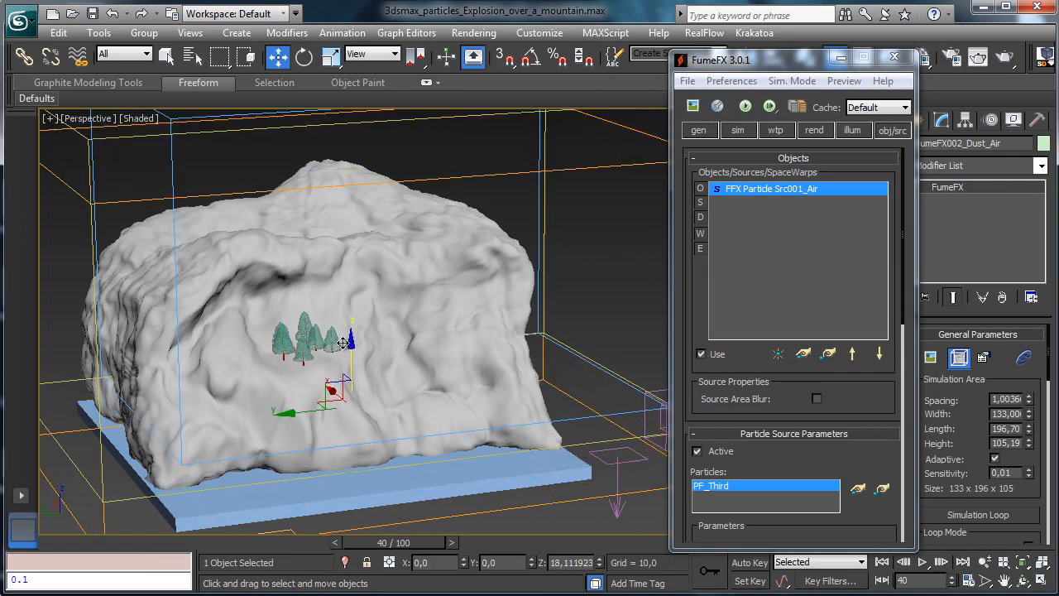
drag(343, 342, 342, 331)
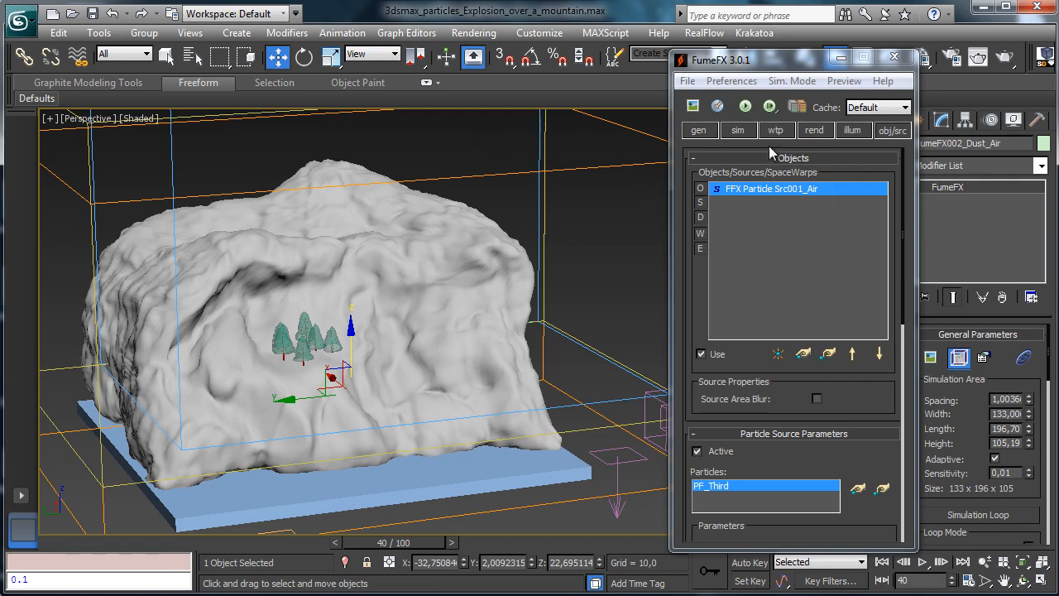
Shrink the dust container's simulation area to about 90 wide and 127.9 long.
click(698, 131)
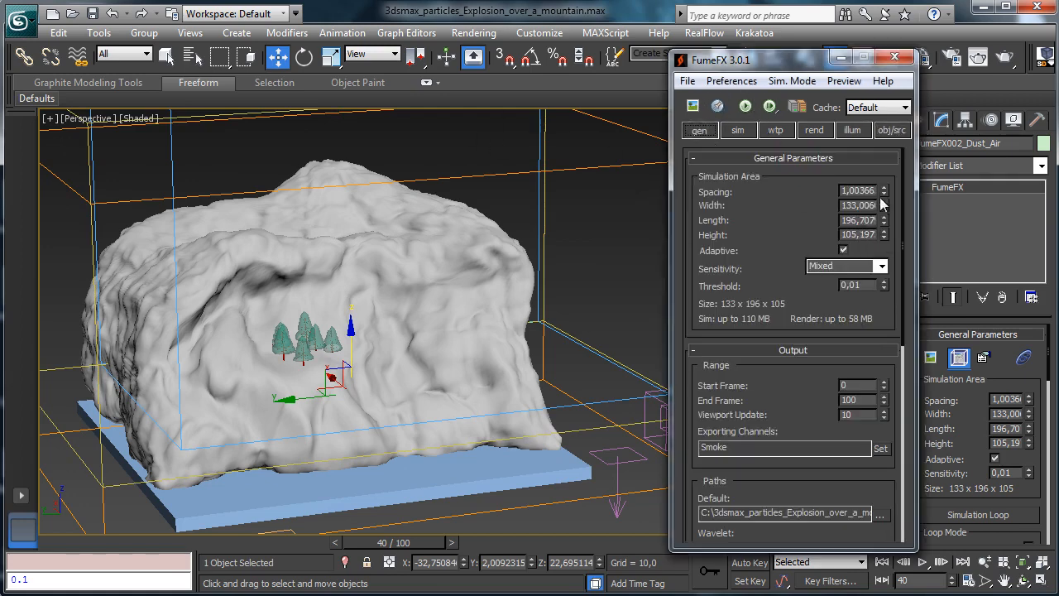
drag(886, 211, 870, 246)
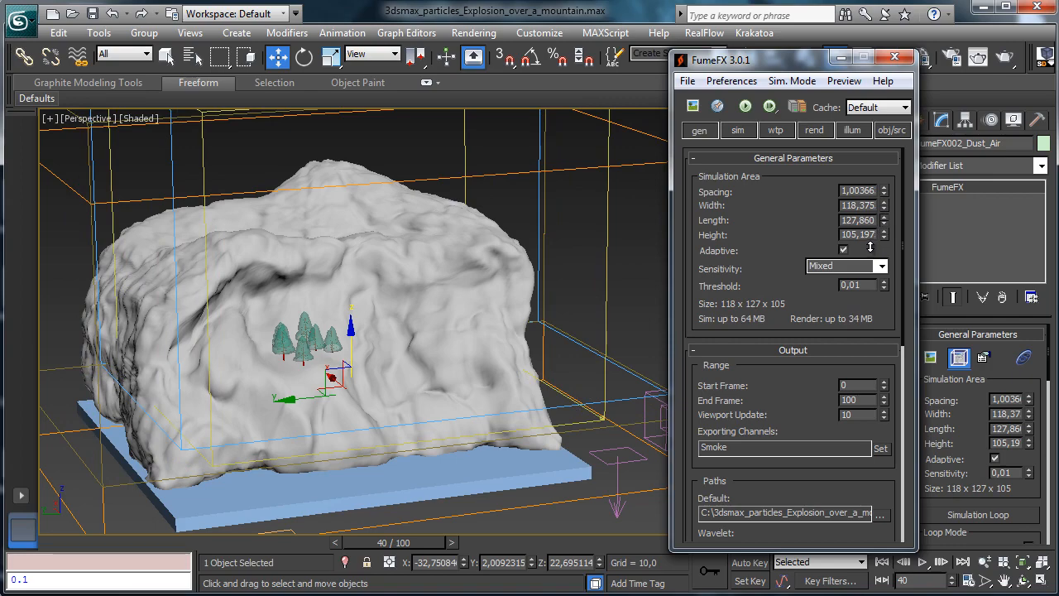
click(1024, 582)
drag(366, 320, 529, 314)
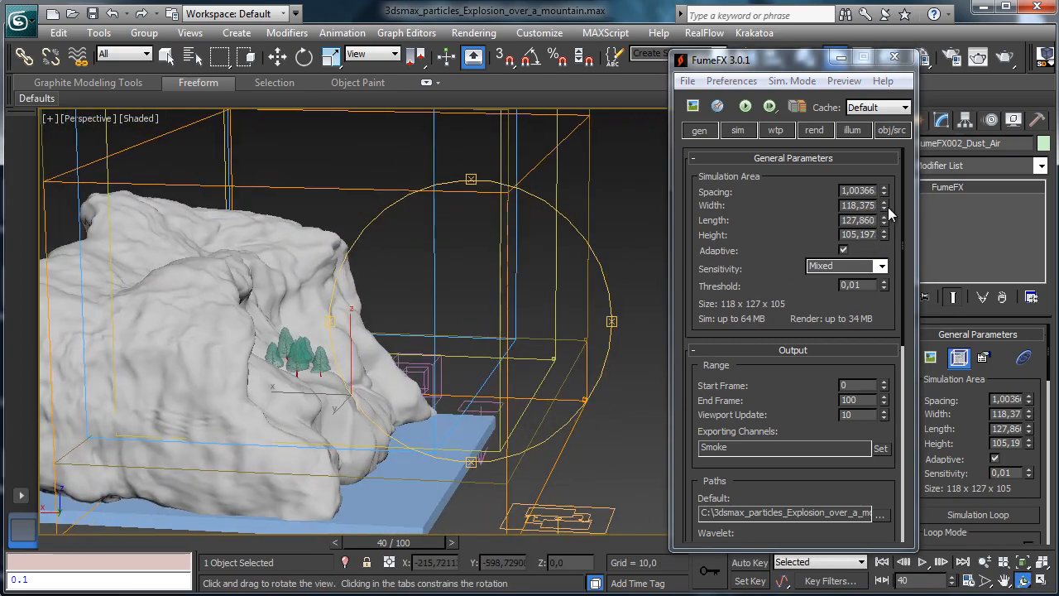
drag(883, 206, 889, 229)
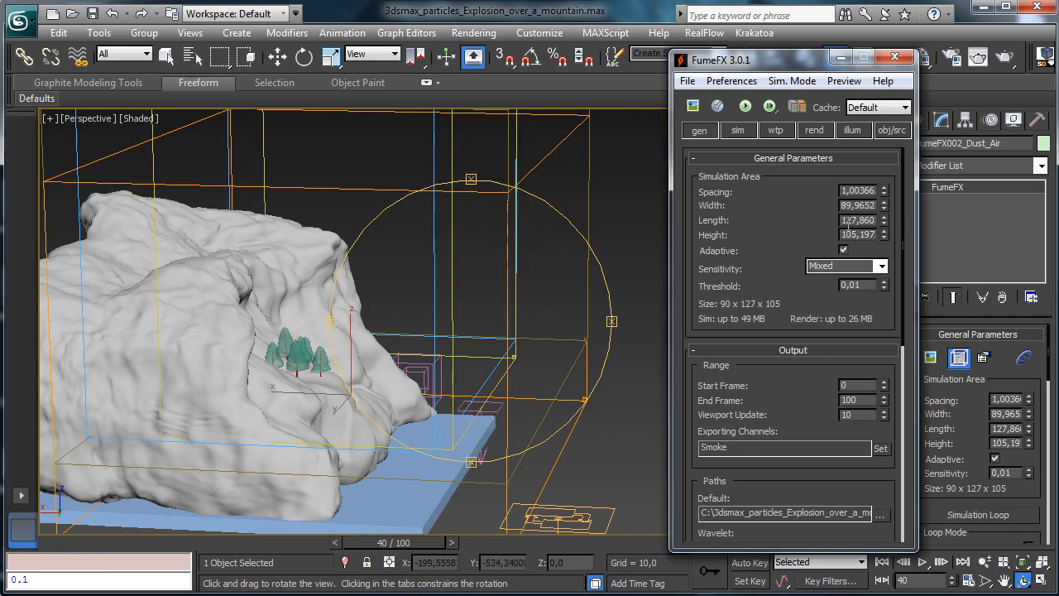
Save the scene, test-run the dust container's default simulation for a few dozen frames, cancel it and close the output preview.
click(277, 56)
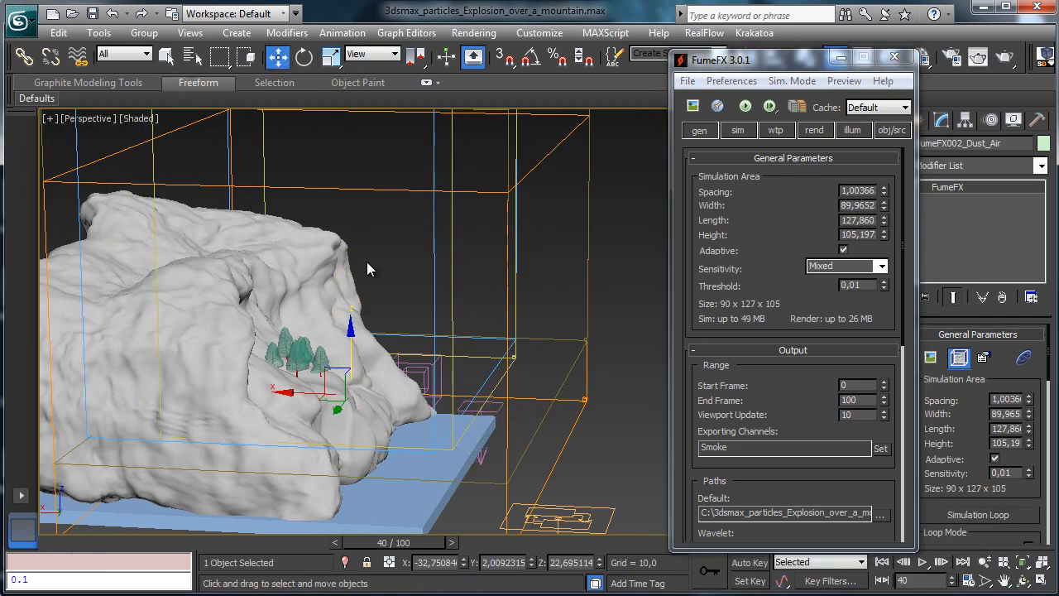
click(1023, 583)
drag(421, 324, 392, 316)
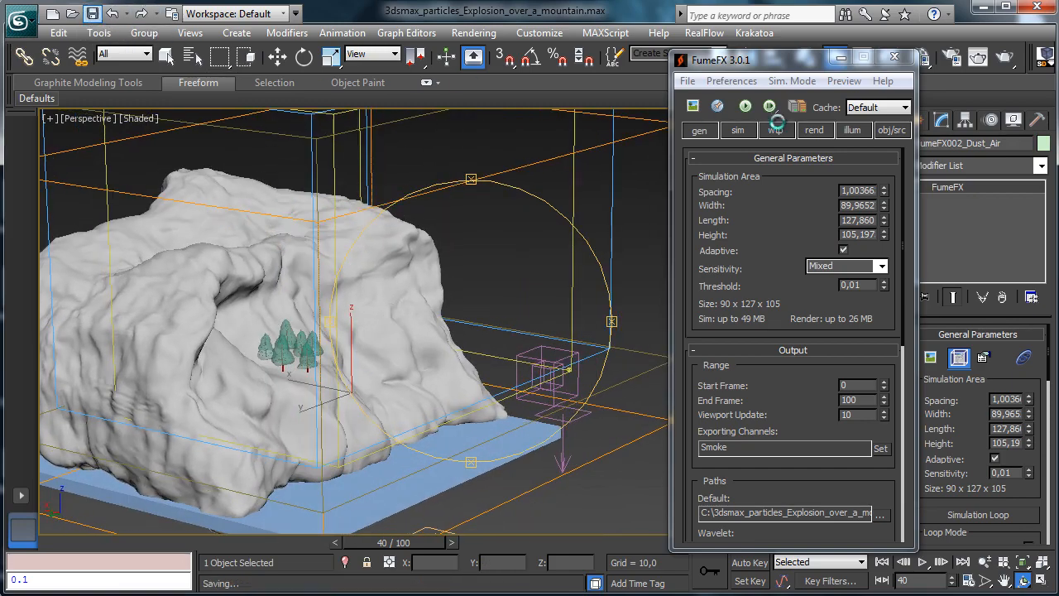
click(743, 111)
click(744, 107)
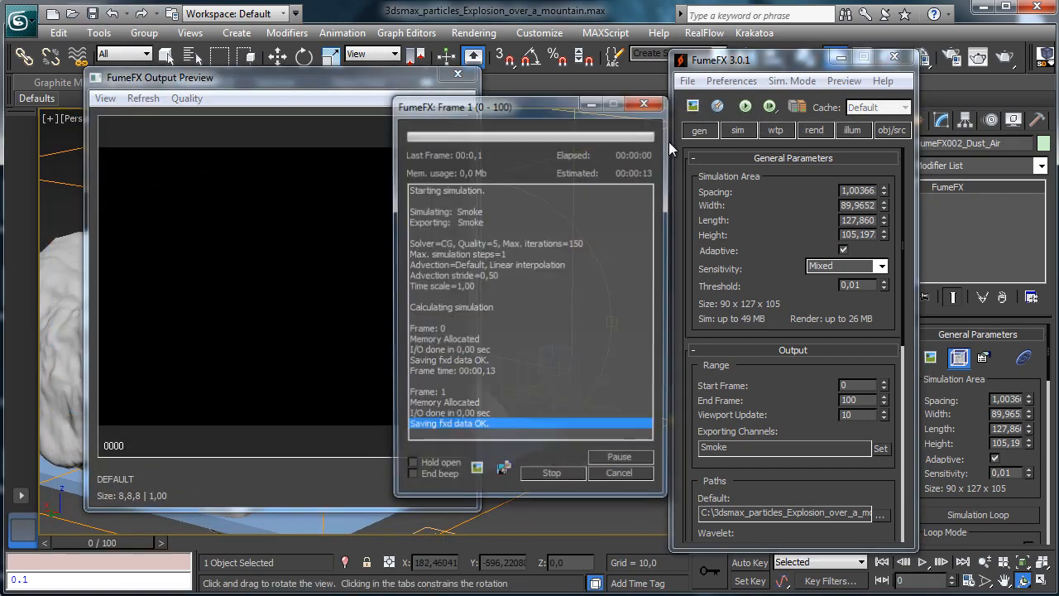
drag(499, 105, 593, 87)
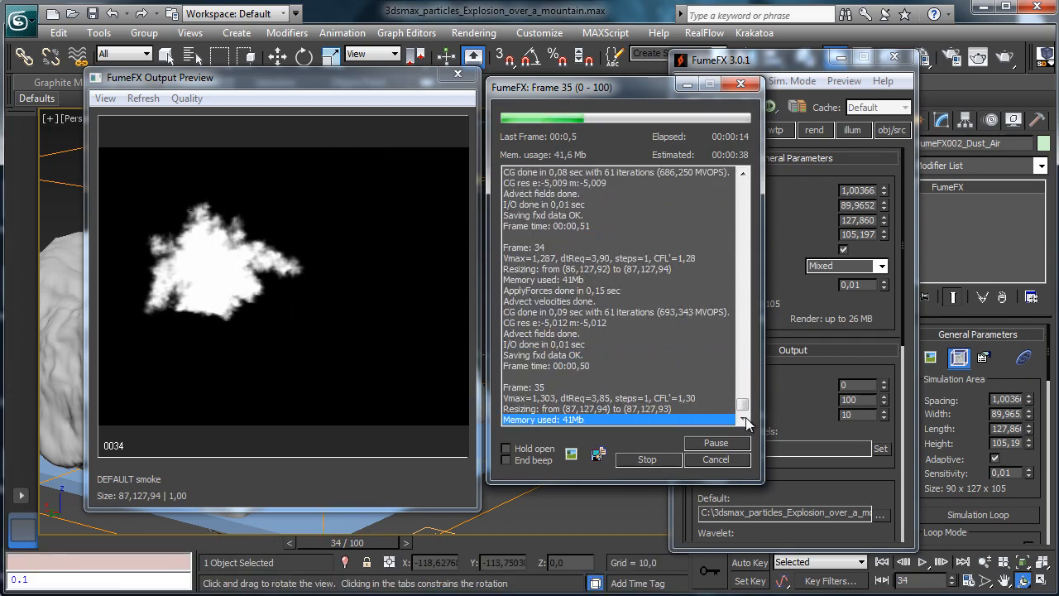
click(707, 458)
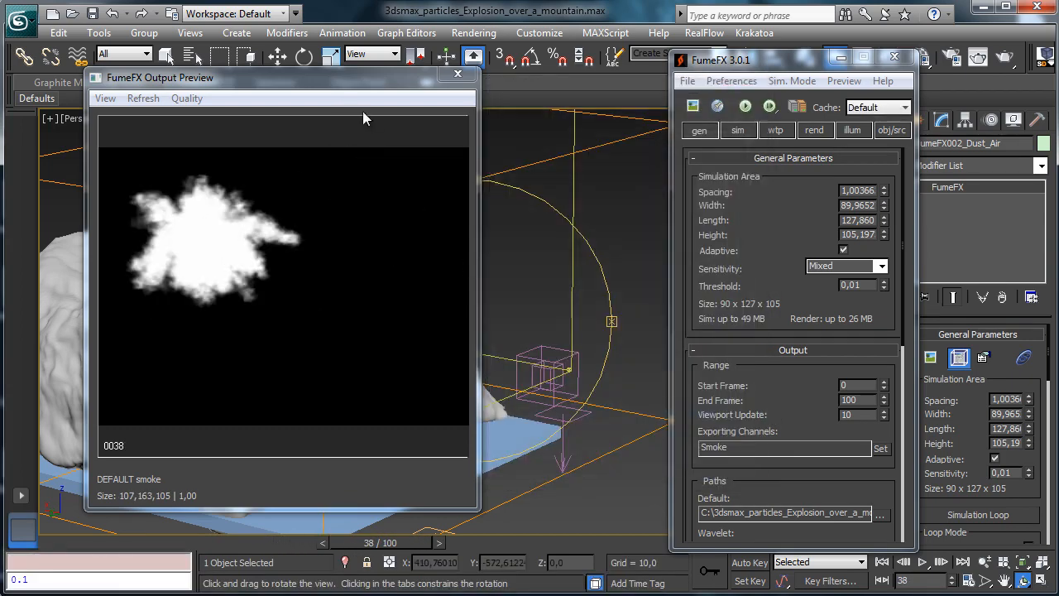
click(458, 74)
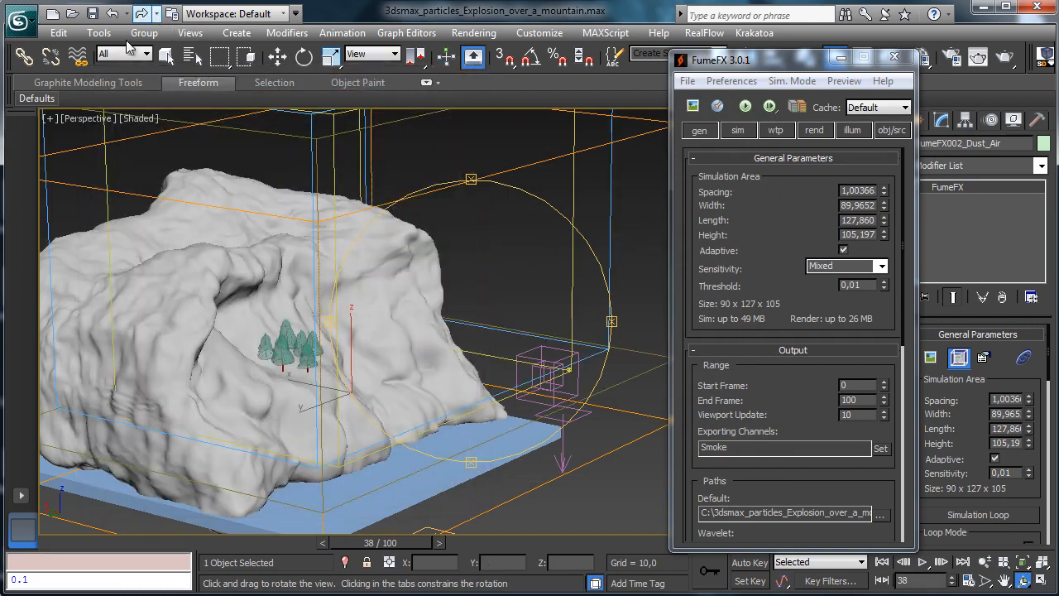
Add the Mountain to the dust container's objects as type Solid with a SpeedMul of 10.
click(166, 56)
click(893, 130)
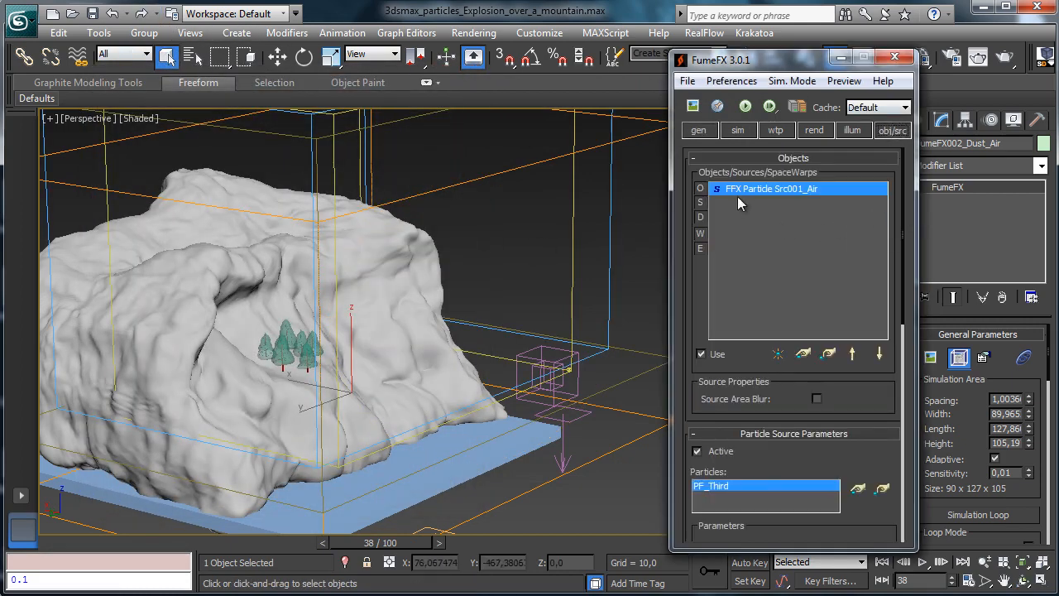
click(803, 354)
click(426, 239)
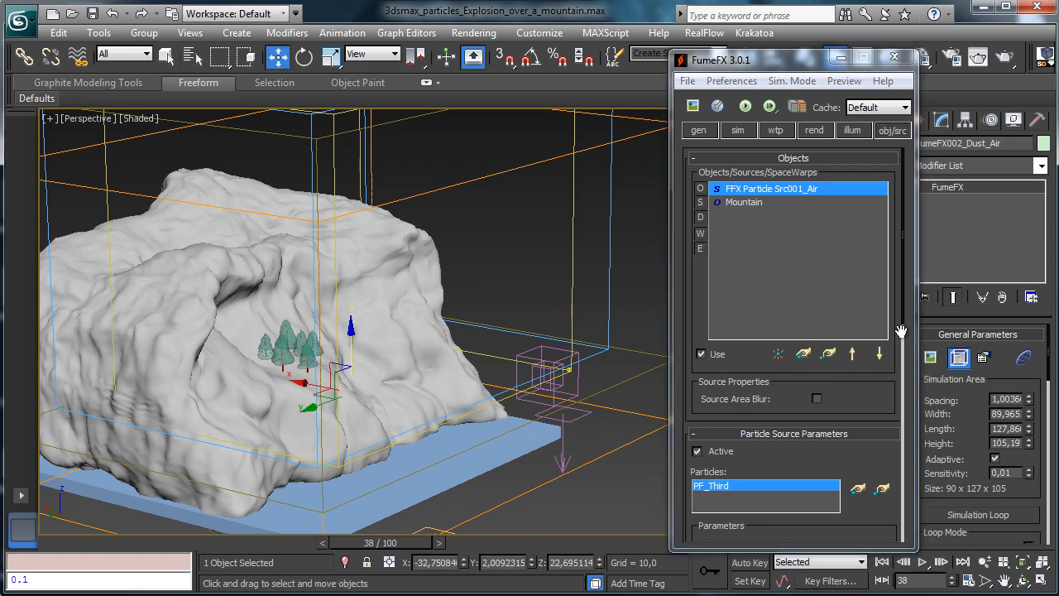
click(744, 203)
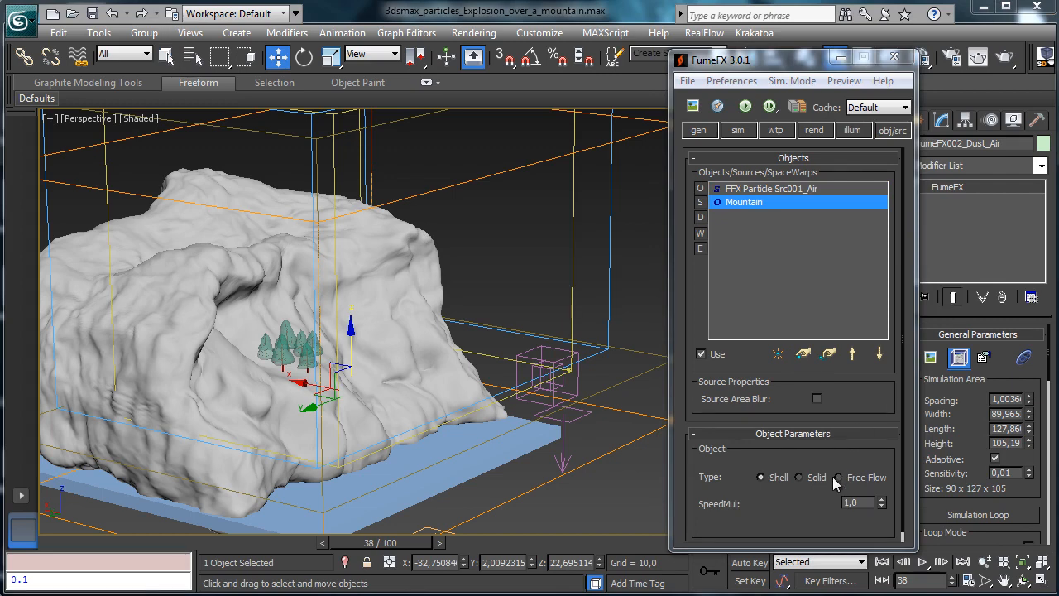
click(799, 477)
drag(805, 508, 805, 455)
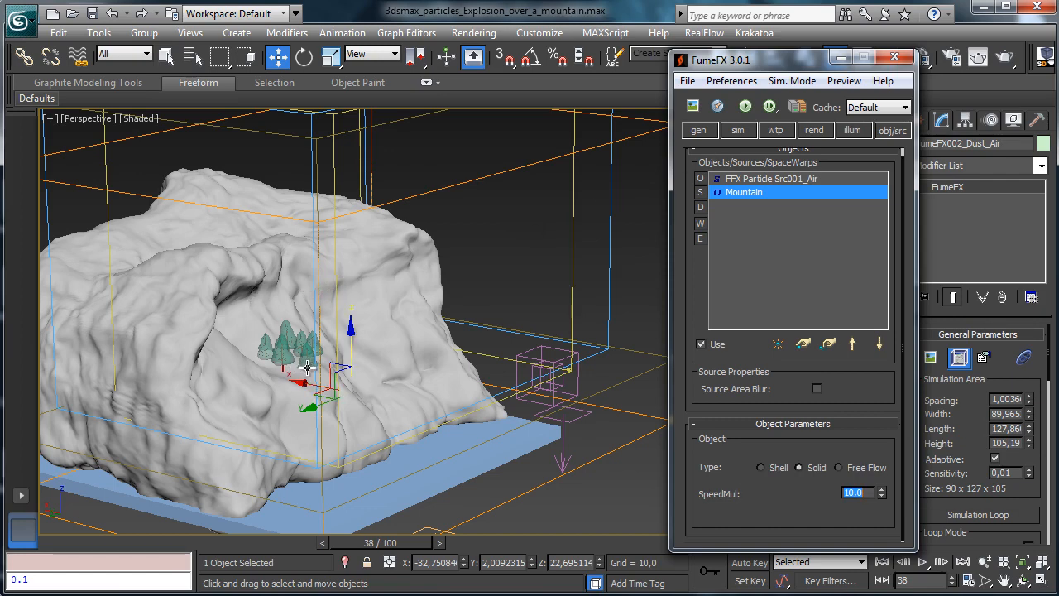
Rerun the dust simulation with the mountain included, watch its output preview, and cancel the run and close the preview.
click(744, 107)
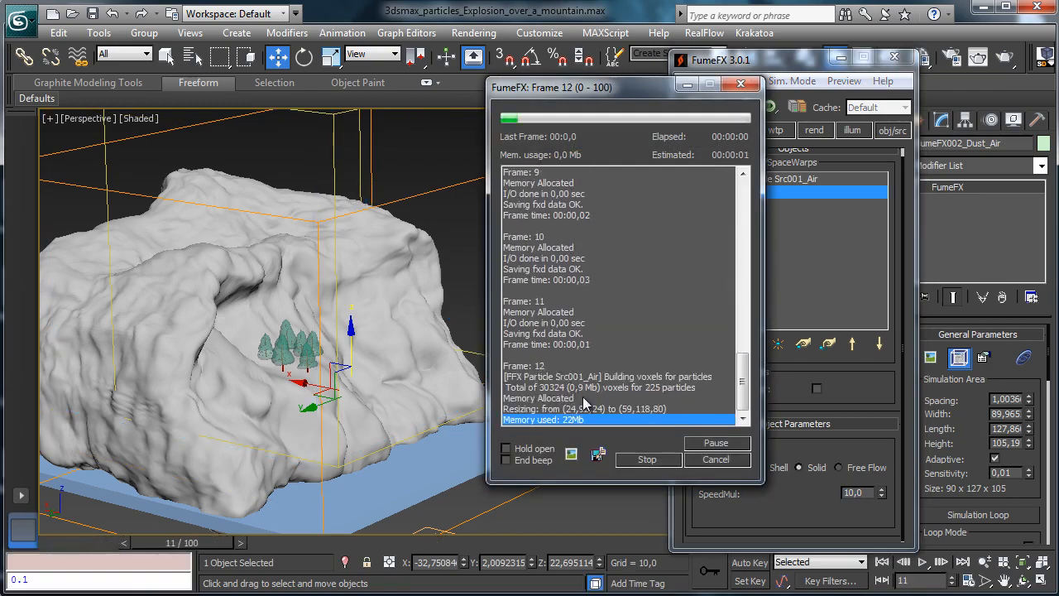
click(571, 453)
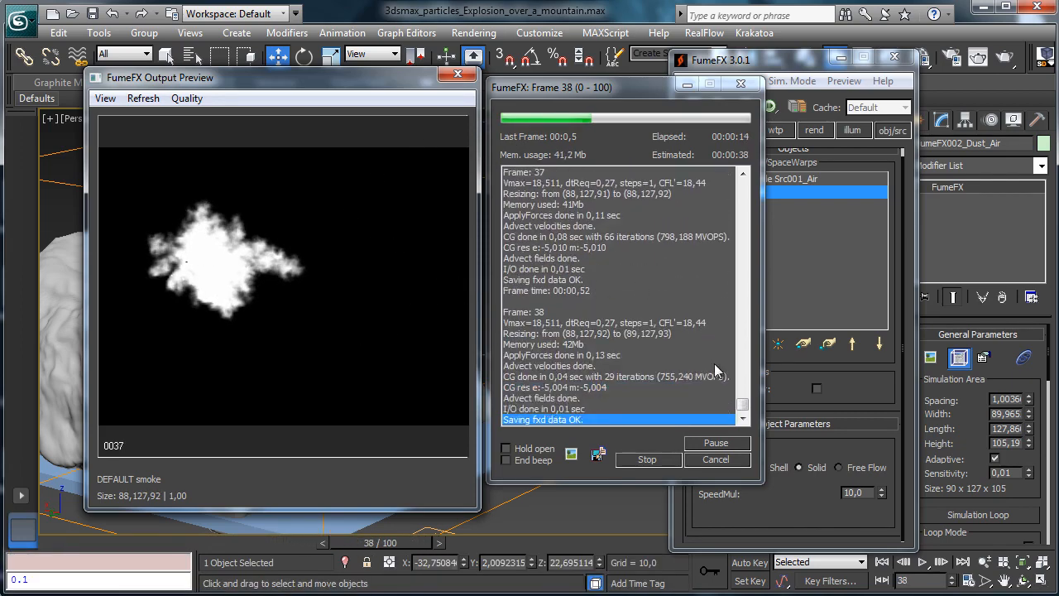
click(721, 460)
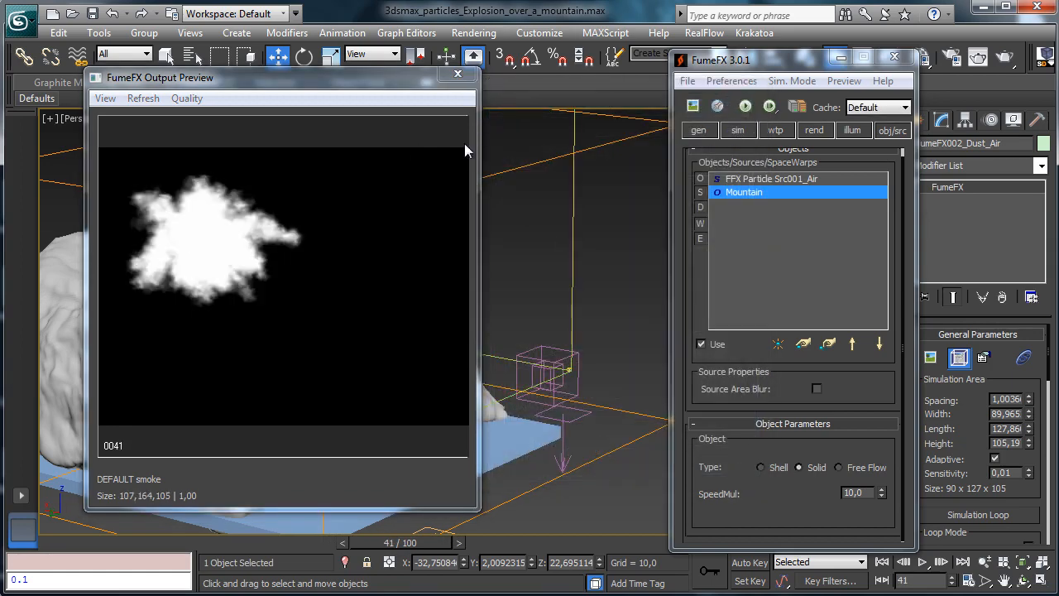
click(460, 78)
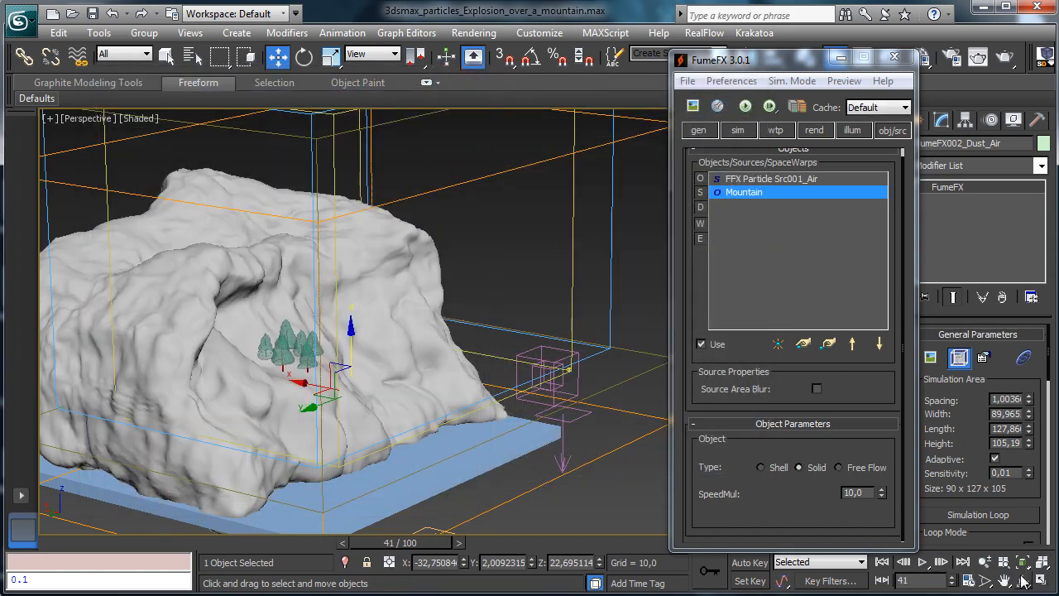
Select the pine tree Foliage002, review its canopy and level-of-detail parameters, and save the scene.
click(1023, 581)
drag(397, 324, 400, 238)
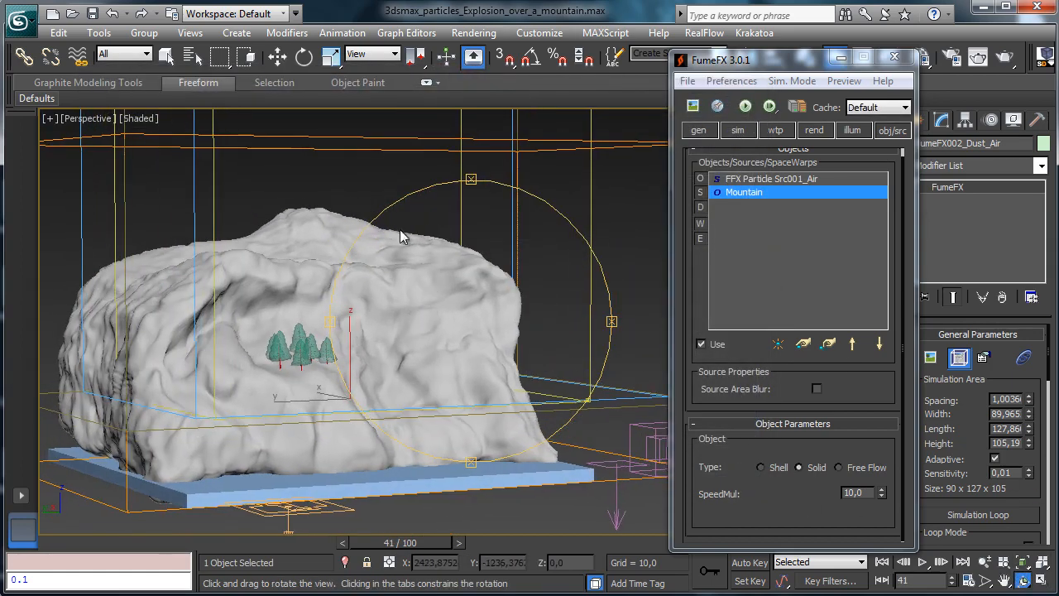
click(165, 56)
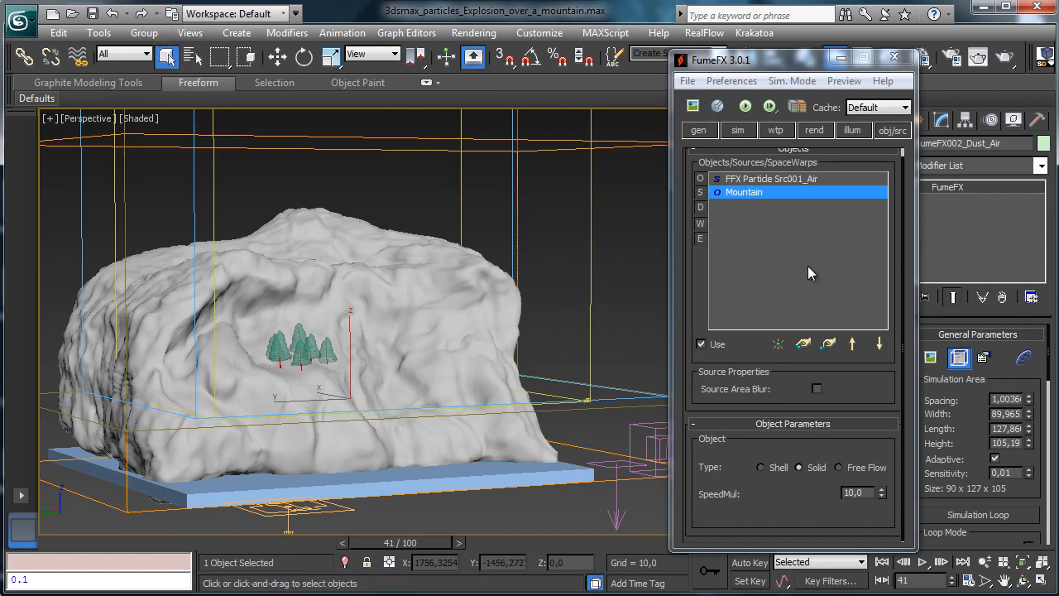
click(278, 342)
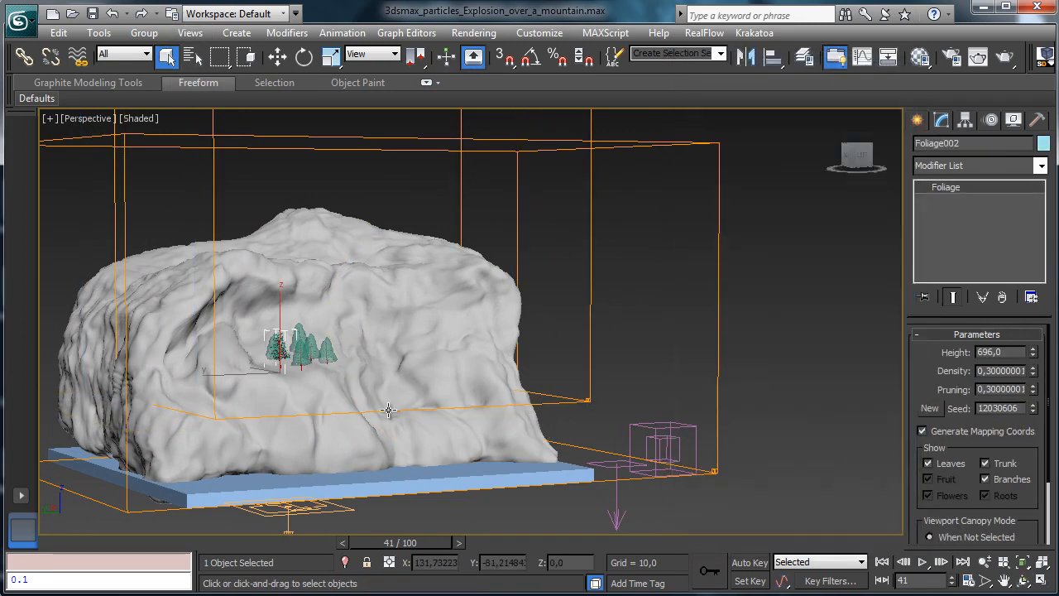
drag(932, 365, 939, 279)
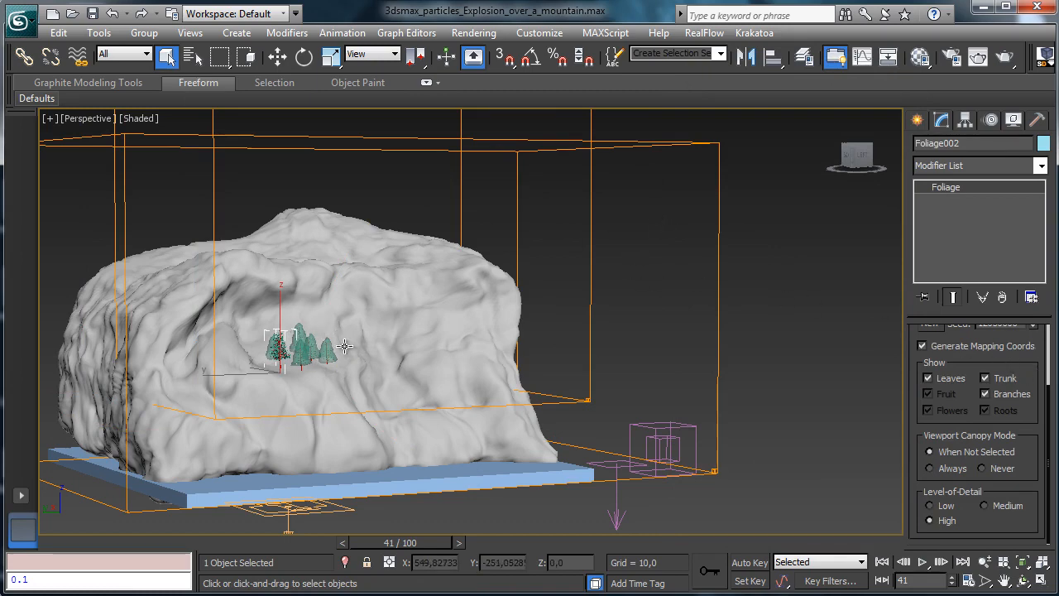
click(92, 13)
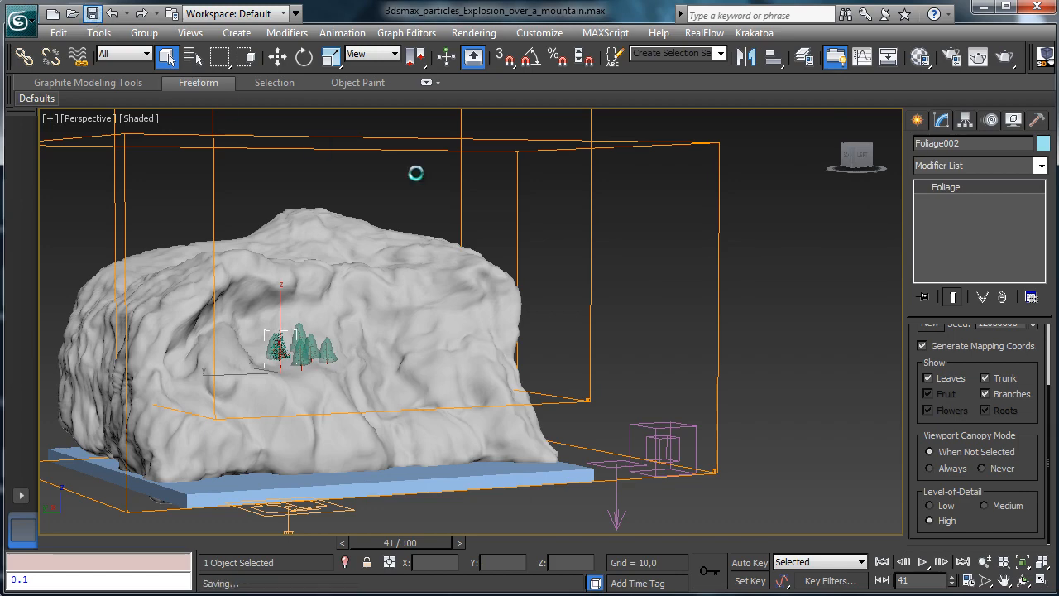
Select PF_Third by name, open Particle View, switch the PF_One flow back on, and close the view.
click(717, 203)
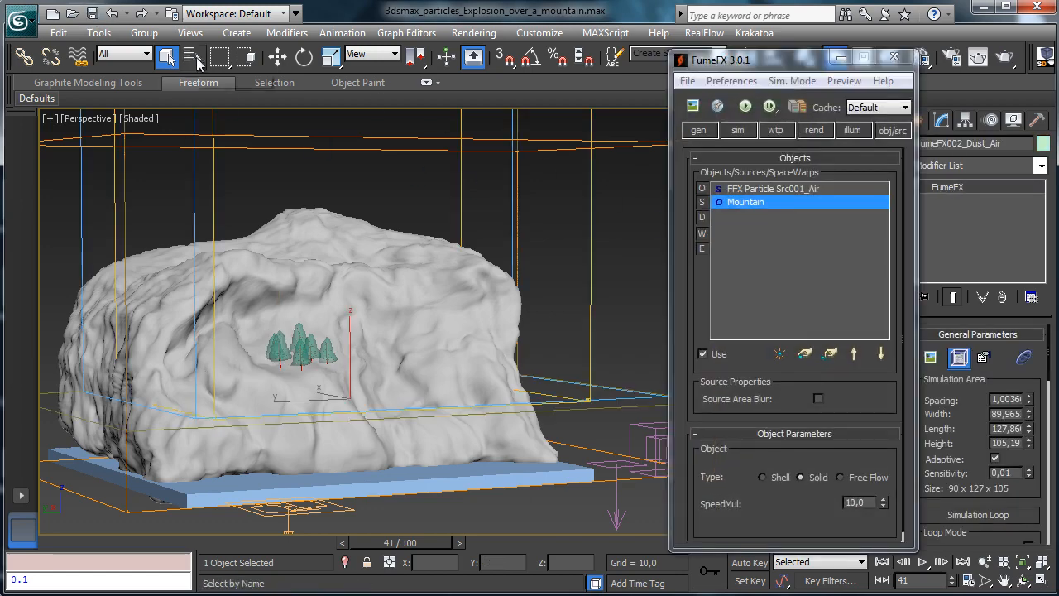
click(192, 57)
click(204, 440)
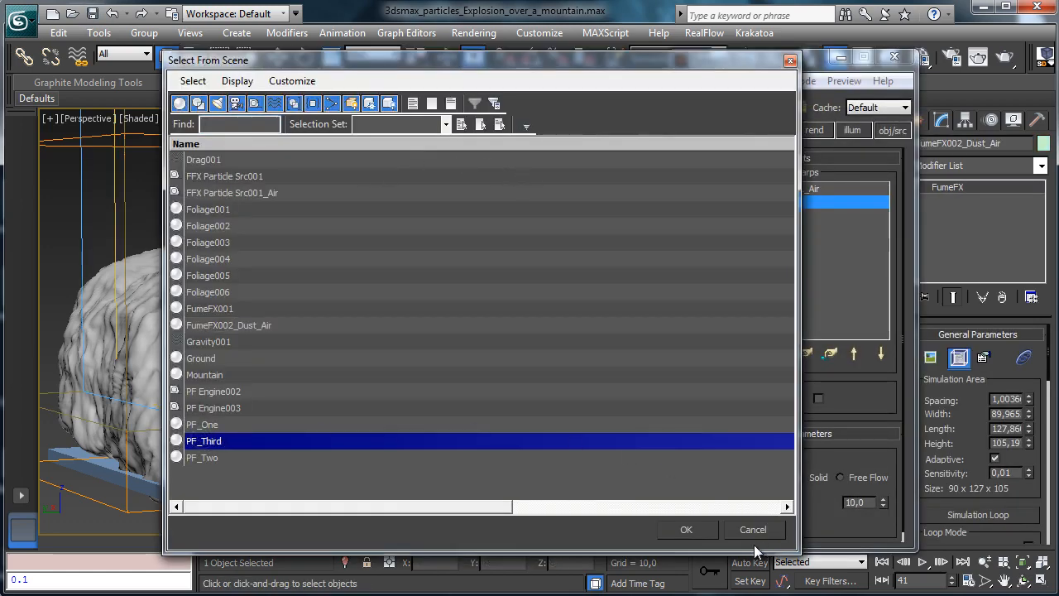
click(686, 530)
click(993, 373)
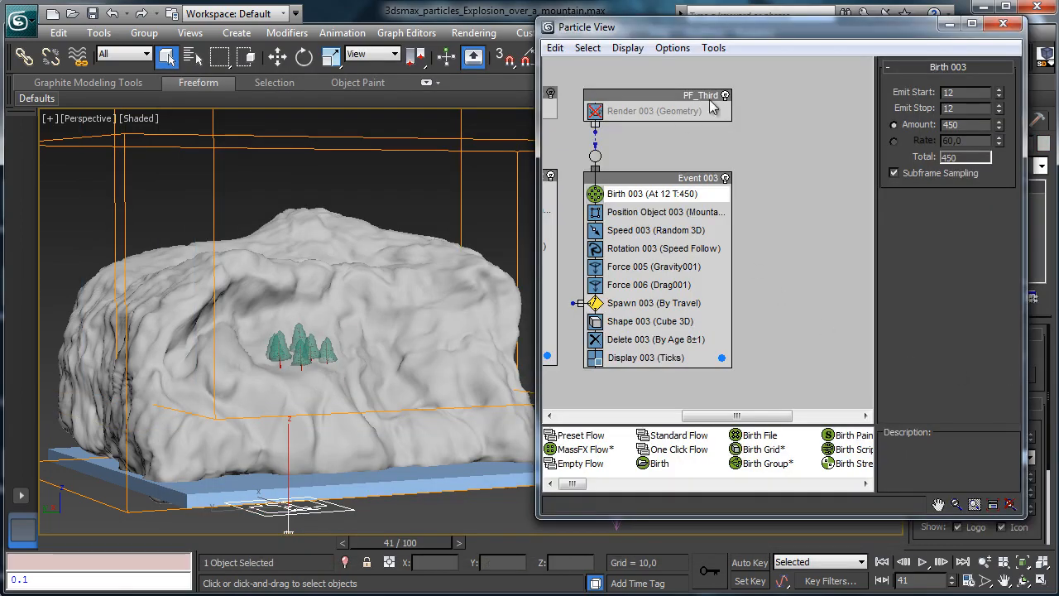
drag(745, 415, 612, 415)
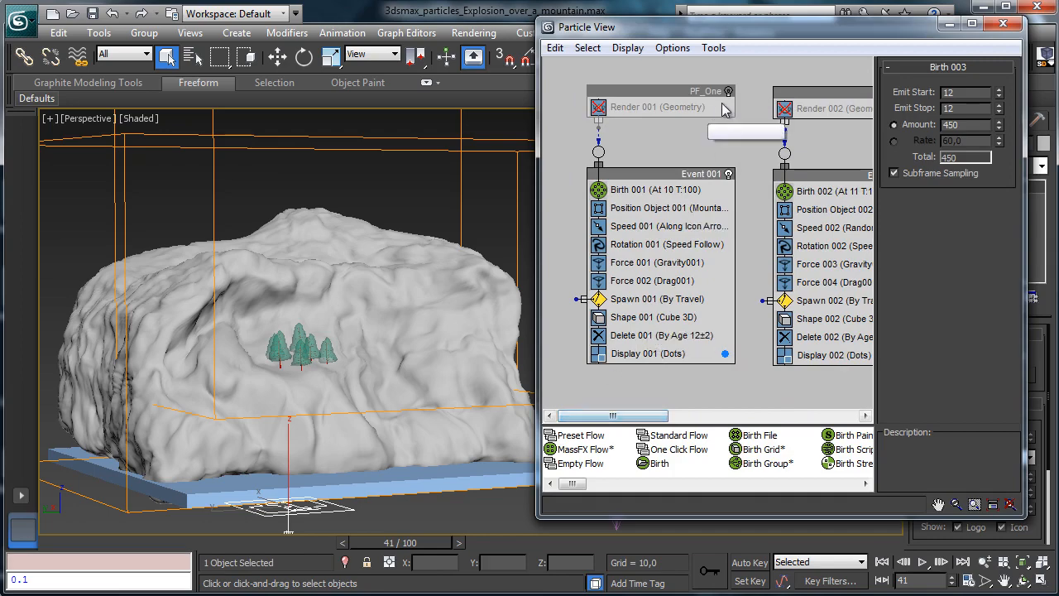
click(1003, 24)
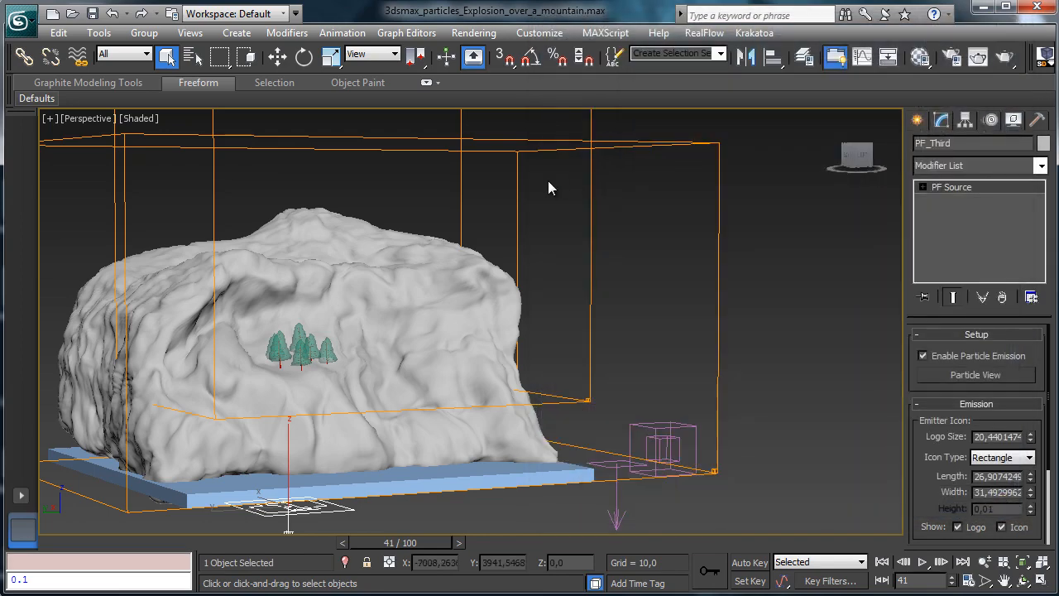
Check the particle flow assigned to FFX Particle Src001_Air in the FumeFX002_Dust_Air container.
click(717, 175)
click(930, 358)
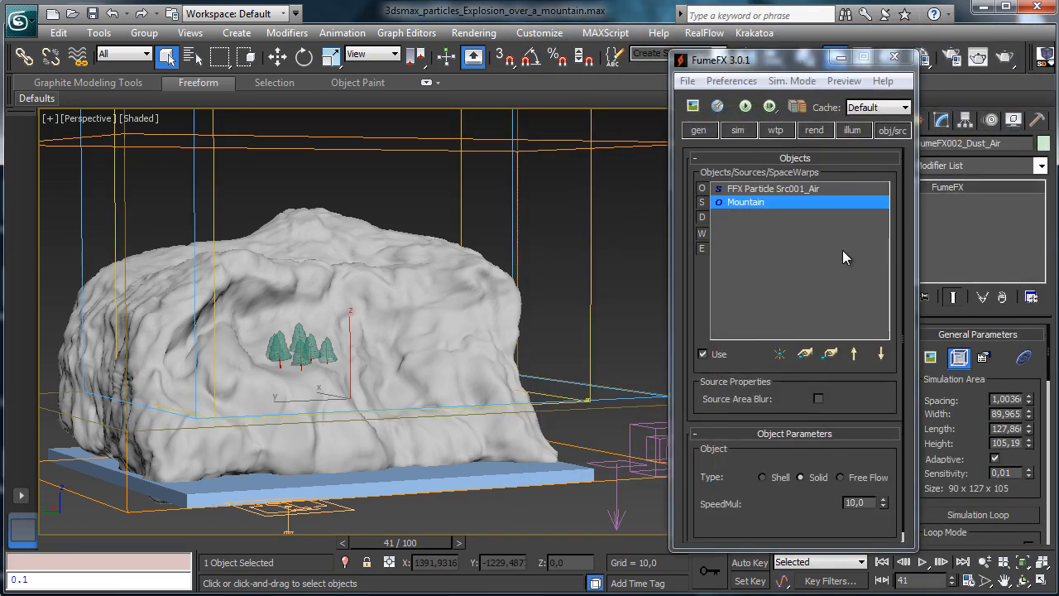
click(830, 189)
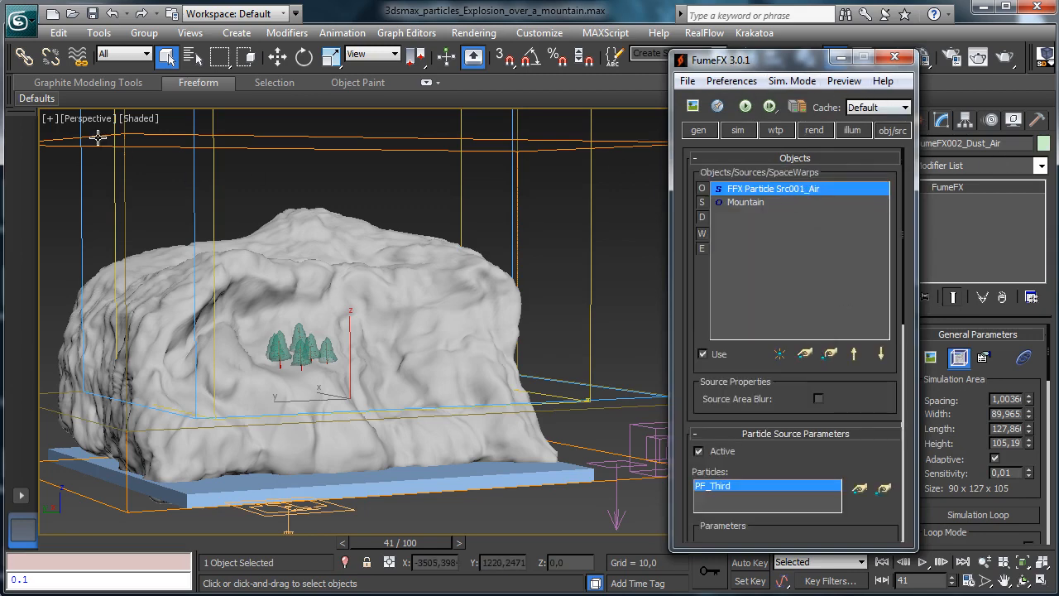
In the FumeFX001 container, stop using FFX Particle Src001_Air and add FFX Particle Src001 as a source.
click(152, 144)
click(890, 131)
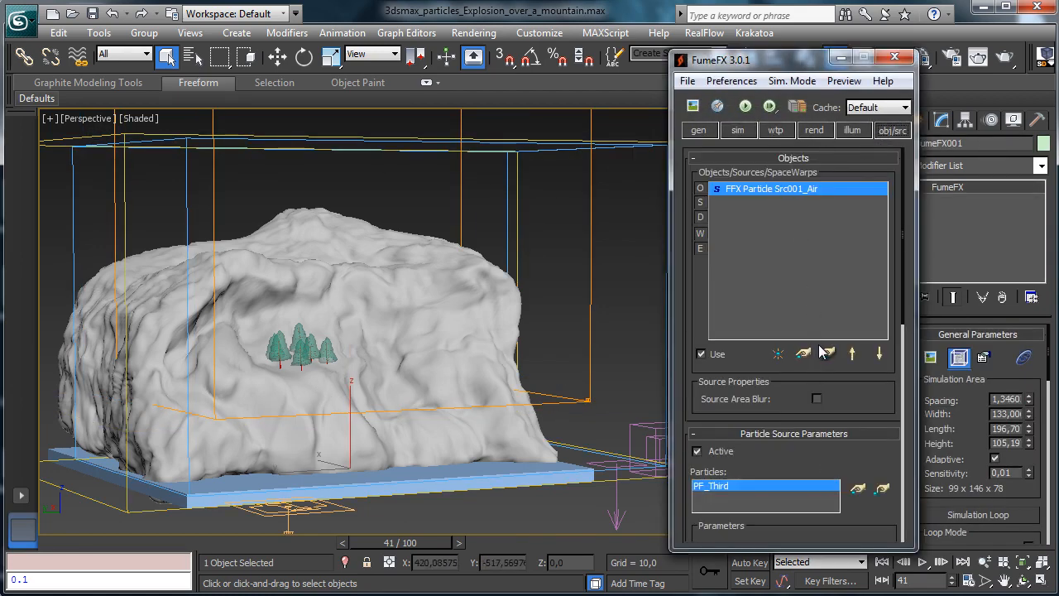
click(721, 356)
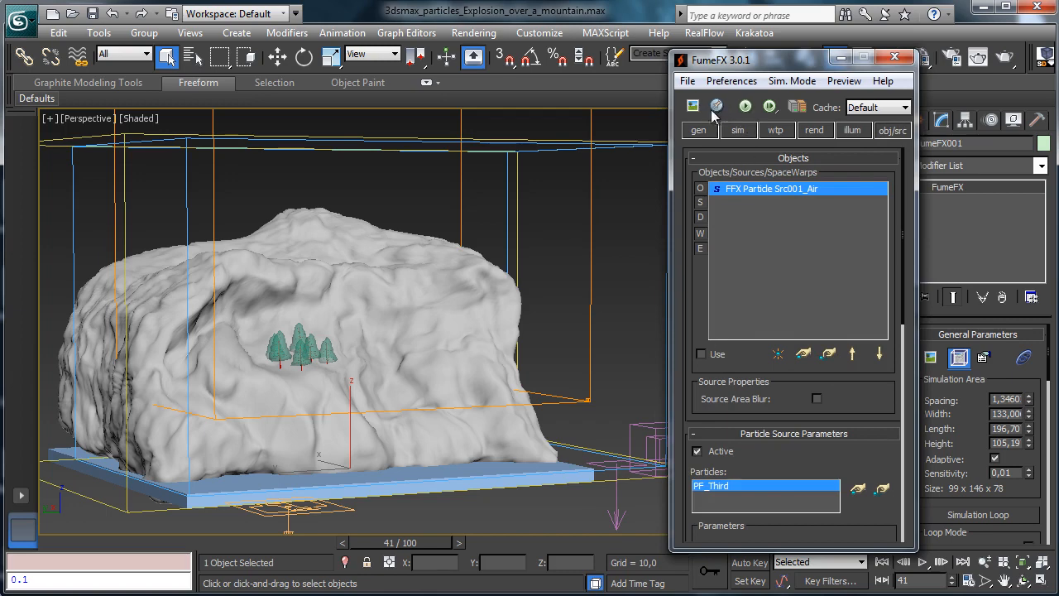
click(802, 353)
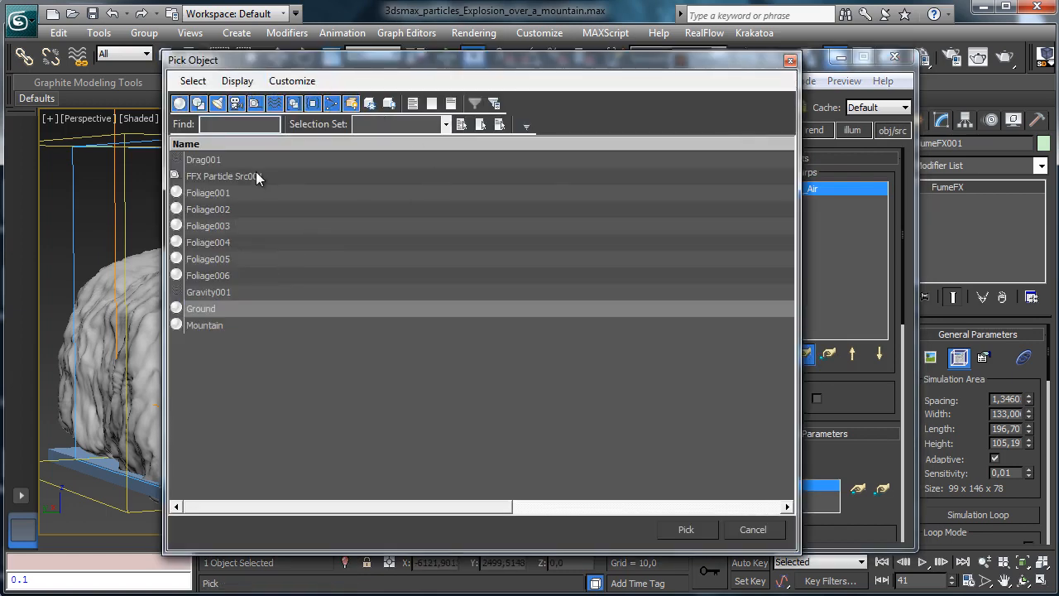
click(256, 175)
click(687, 530)
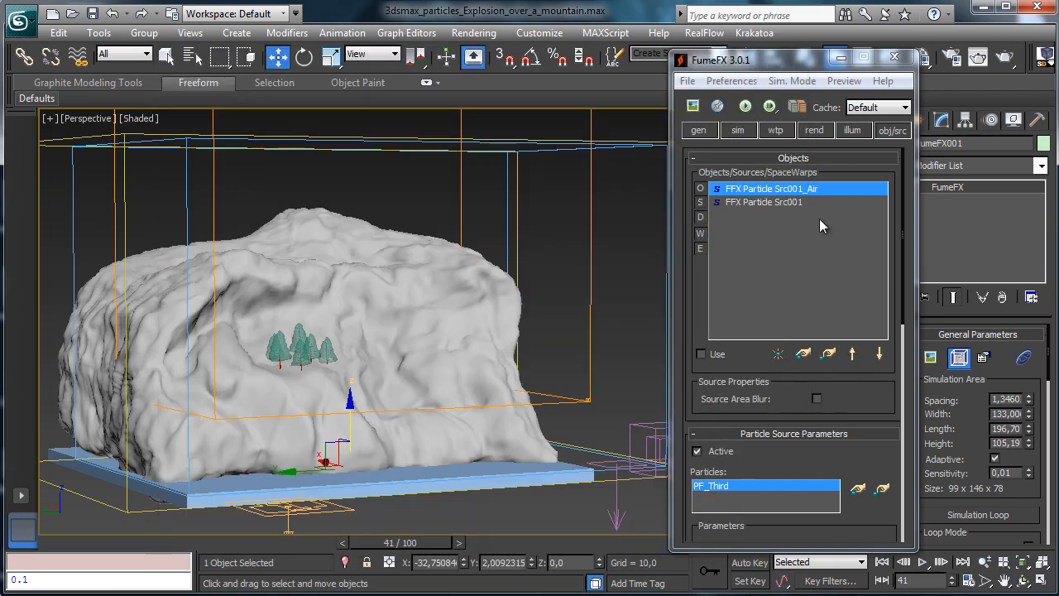
Run FumeFX001's default simulation with the output preview open and scrub the timeline to inspect the smoke.
click(692, 105)
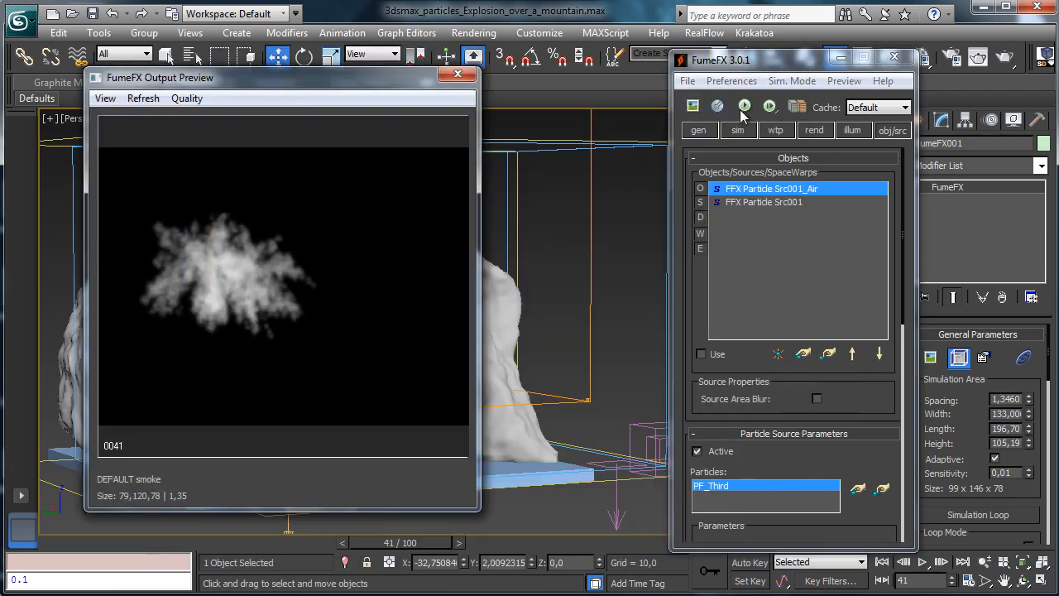
drag(286, 83, 238, 97)
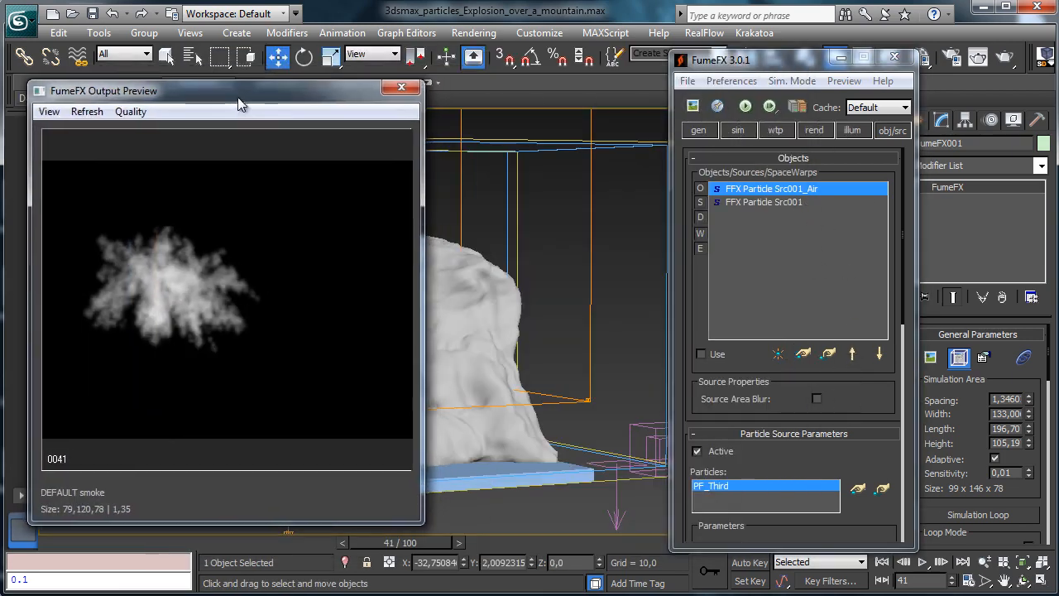
click(745, 107)
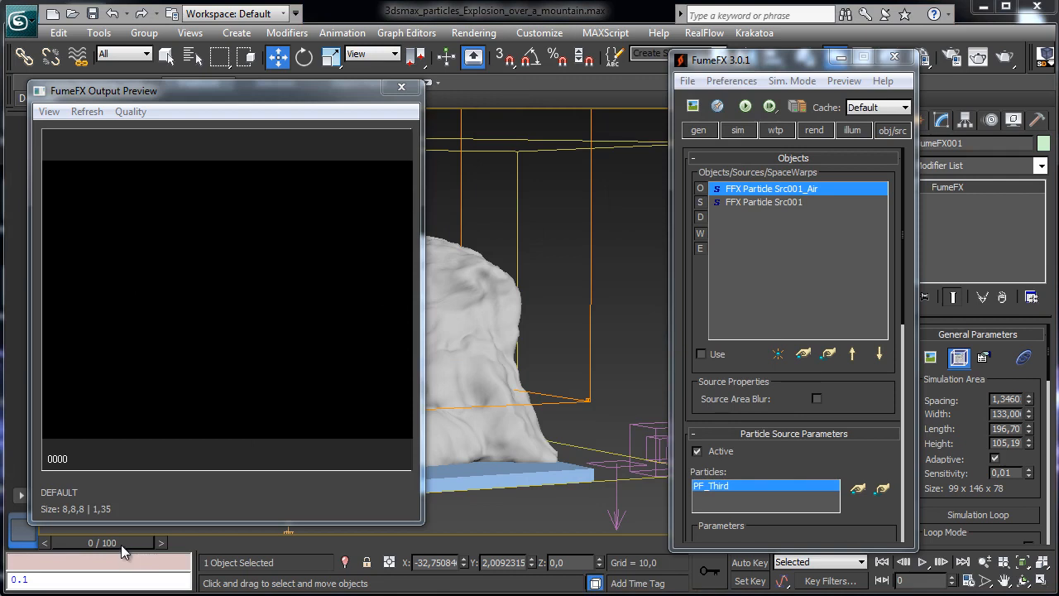
drag(121, 544, 436, 525)
drag(111, 542, 197, 538)
key(w)
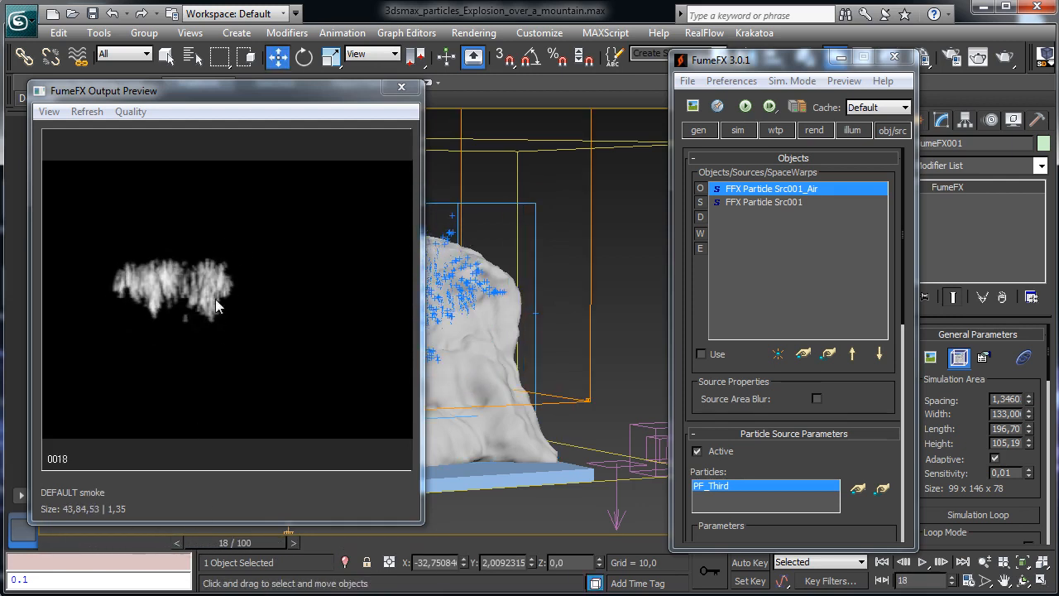
Remove FFX Particle Src001_Air from FumeFX001 and set FFX Particle Src001's velocity multiplier to 5 with a variation of 70.
click(892, 131)
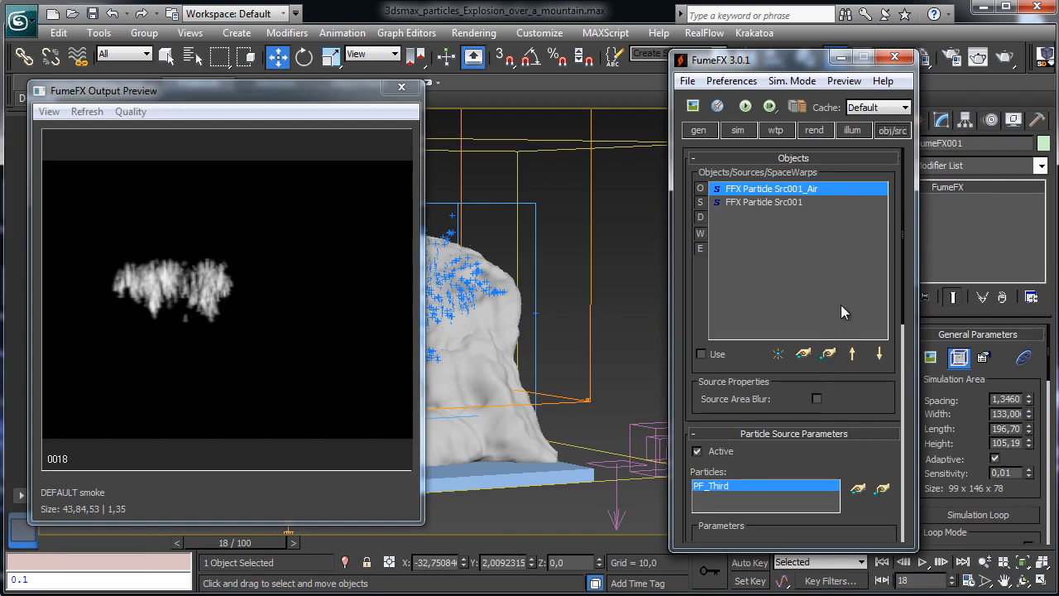
click(827, 354)
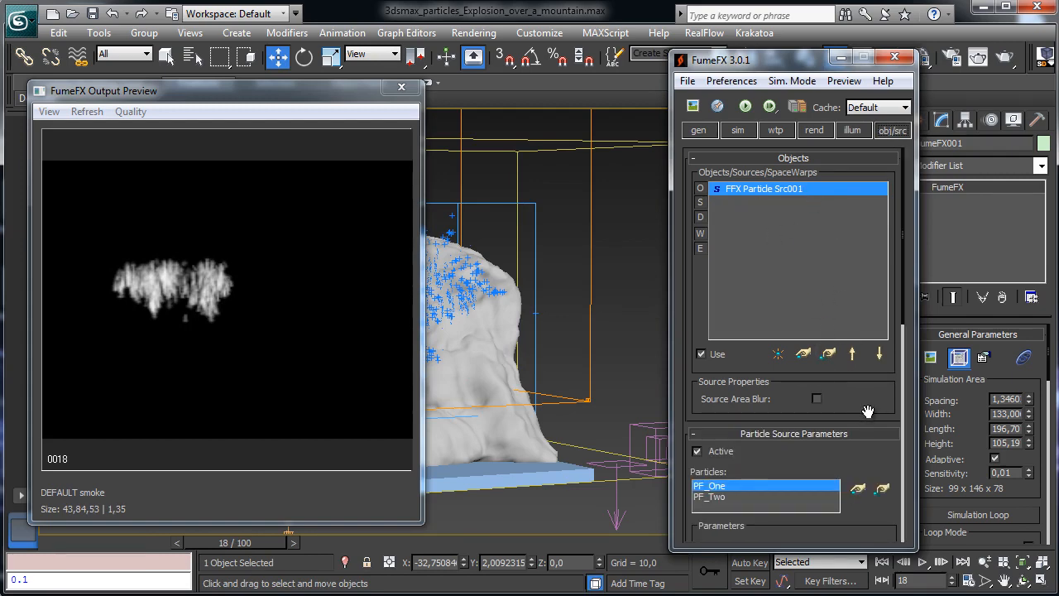
drag(869, 412, 857, 147)
drag(816, 317, 816, 205)
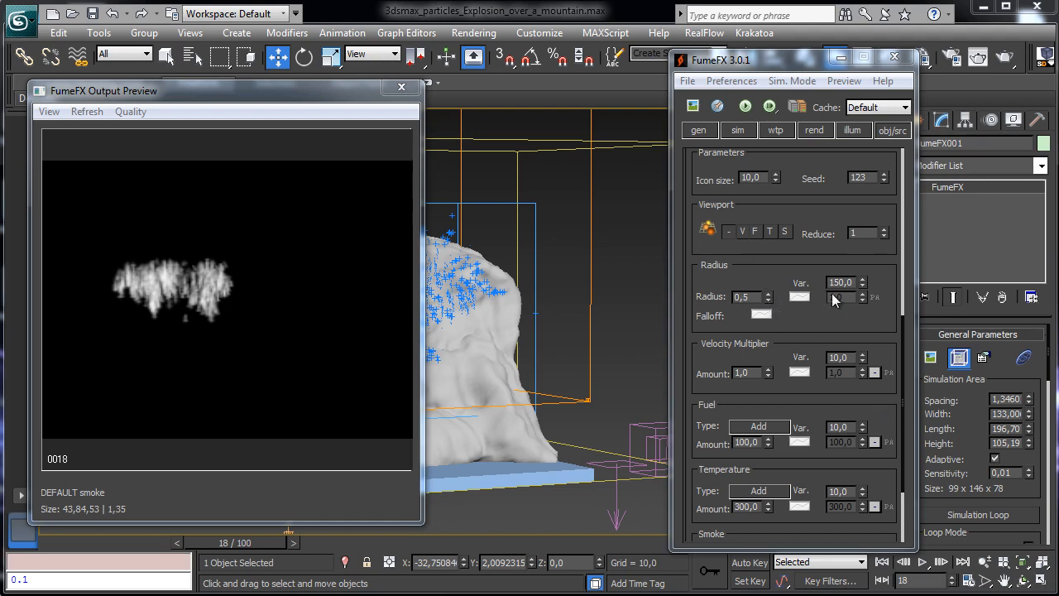
drag(821, 321, 830, 270)
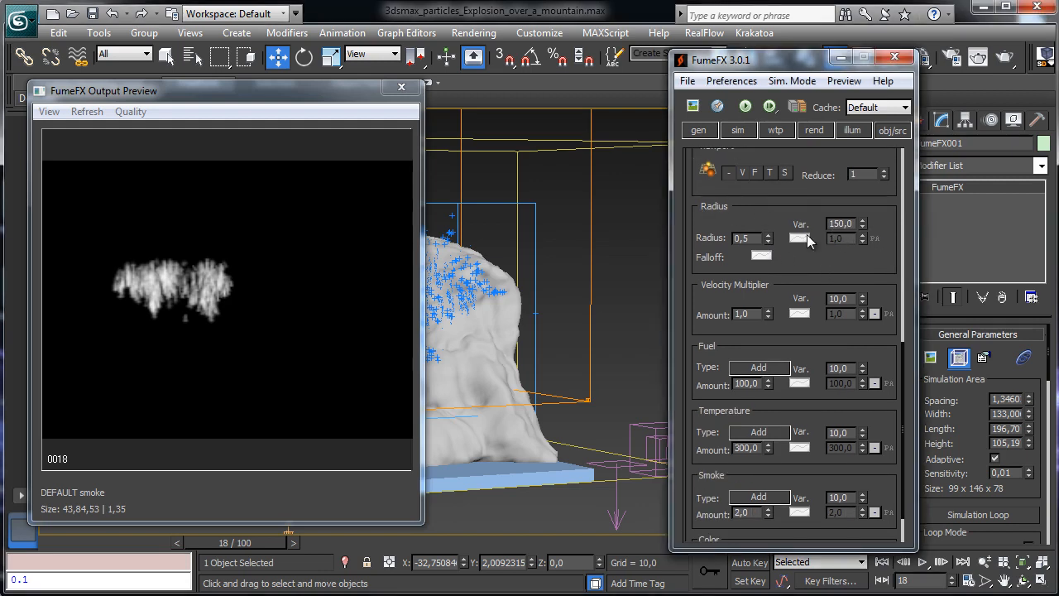
double_click(755, 315)
text(70)
key(Return)
double_click(844, 299)
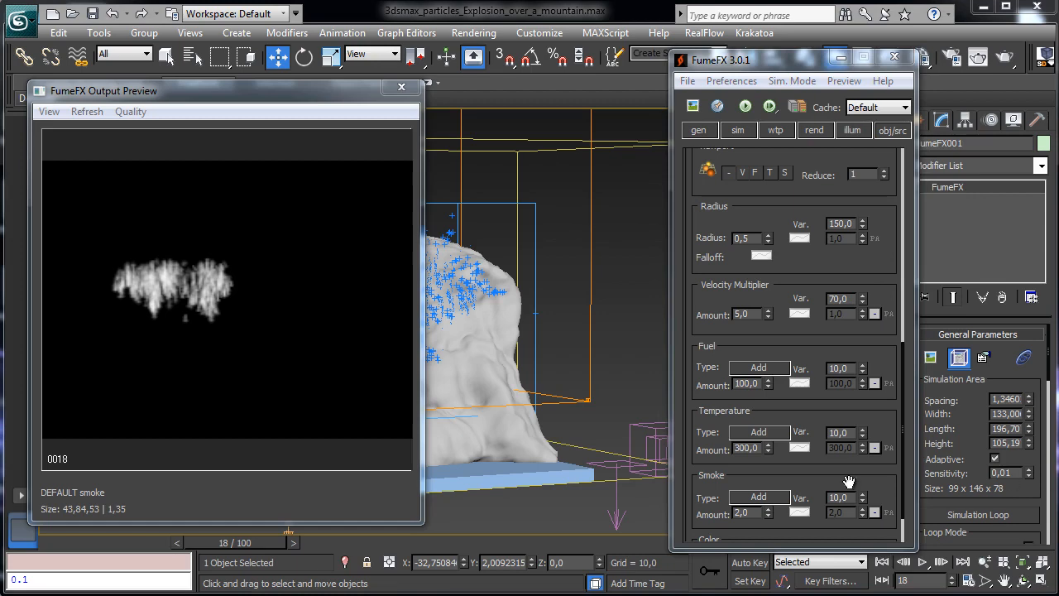
Adjust the smoke variation of FFX Particle Src001 and return to the container's object list.
drag(794, 481, 800, 423)
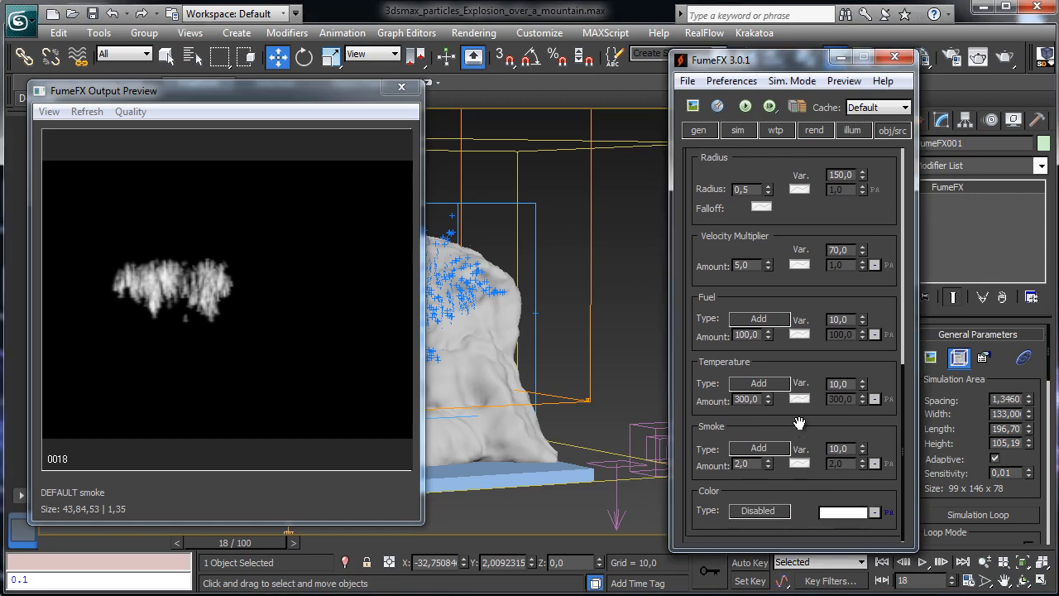
double_click(840, 448)
drag(830, 303, 829, 317)
scroll(829, 317, up, 5)
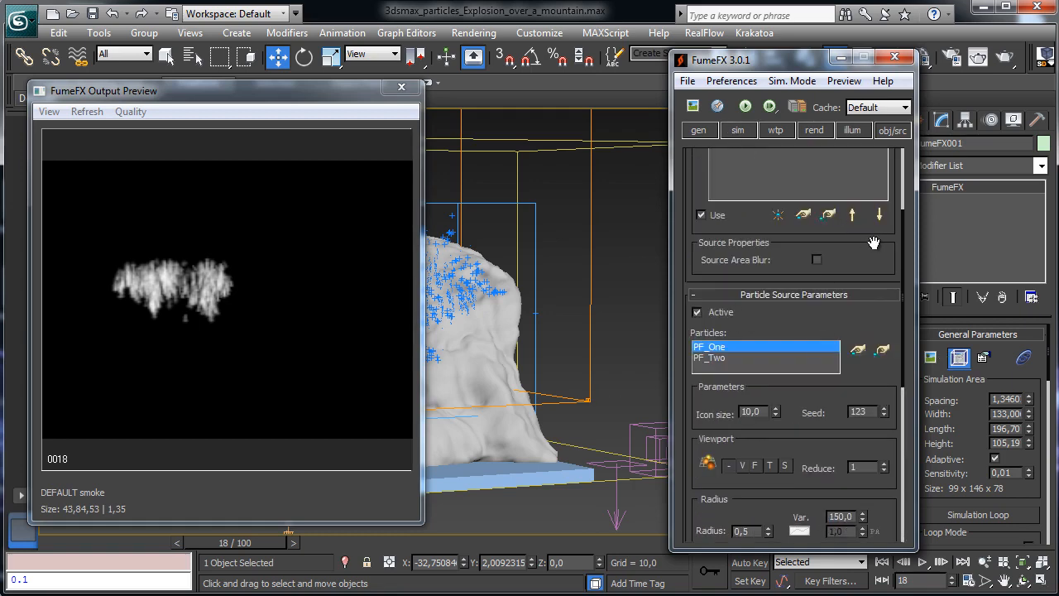
scroll(873, 243, up, 2)
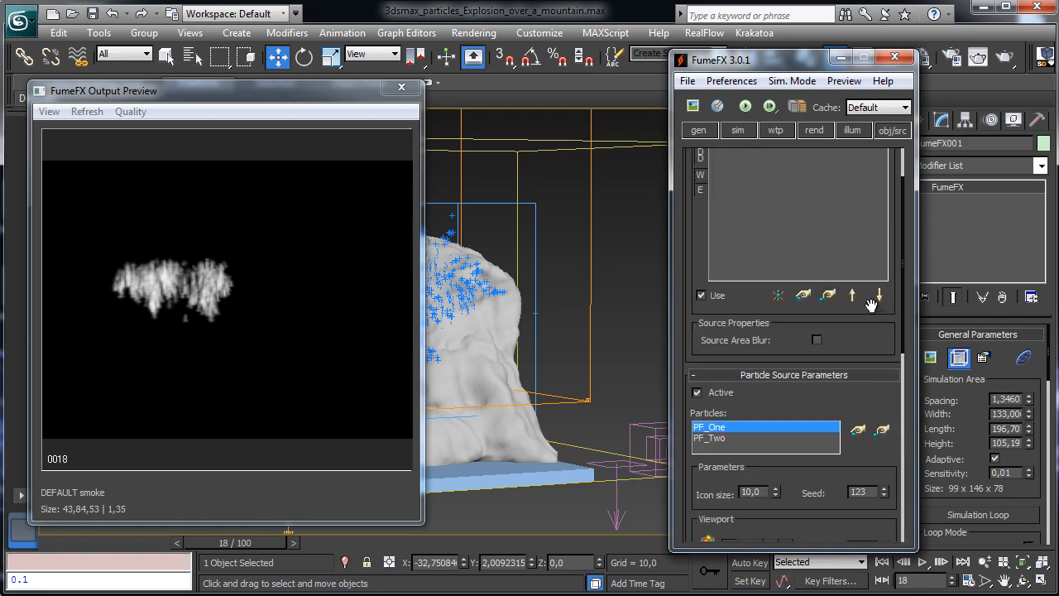
Rerun FumeFX001's default simulation, scrub through the frames in the output preview, and close the preview.
click(744, 107)
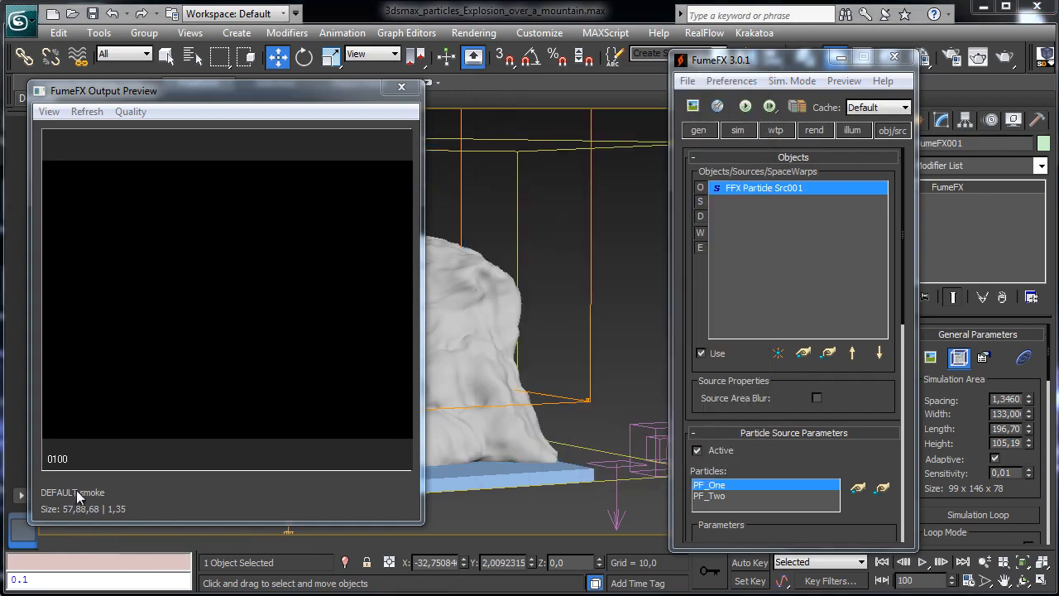
drag(75, 543, 337, 533)
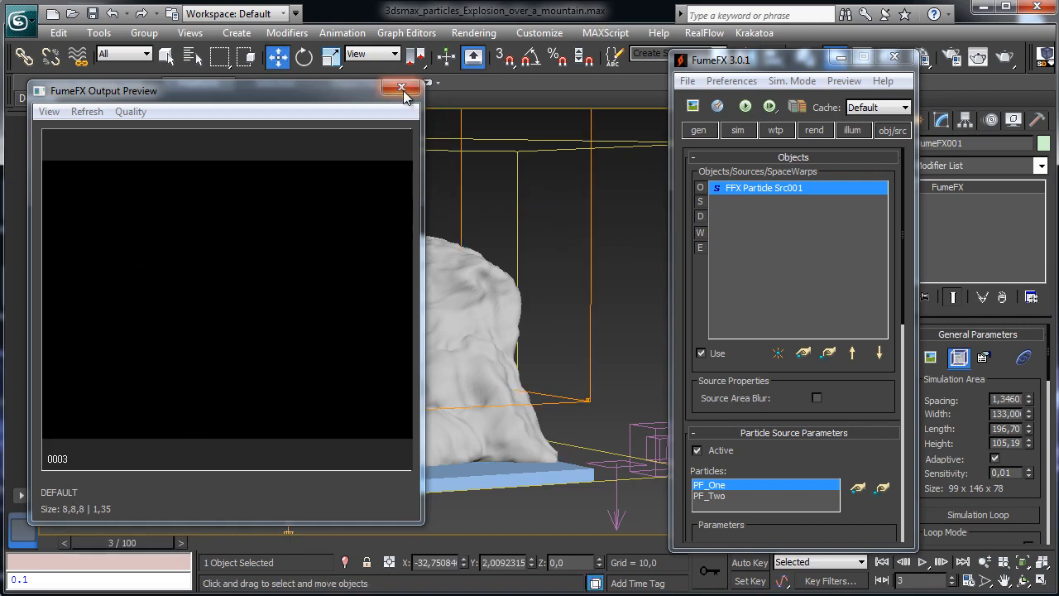
click(401, 87)
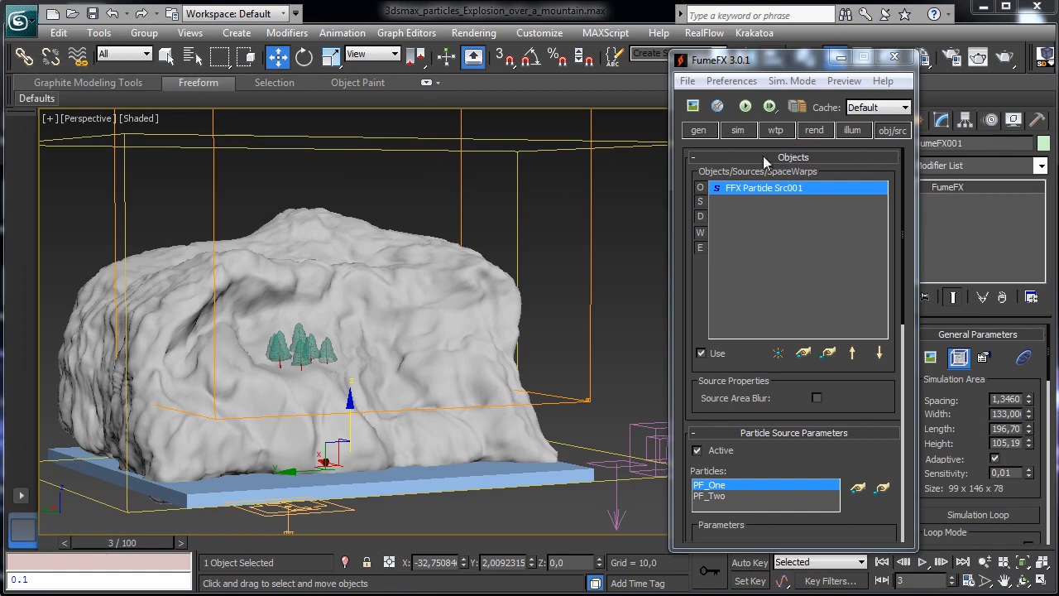
In Particle View, set the Gravity001 influence to 350% for Force 001 of PF_One and Force 003 of the neighbouring flow.
click(325, 498)
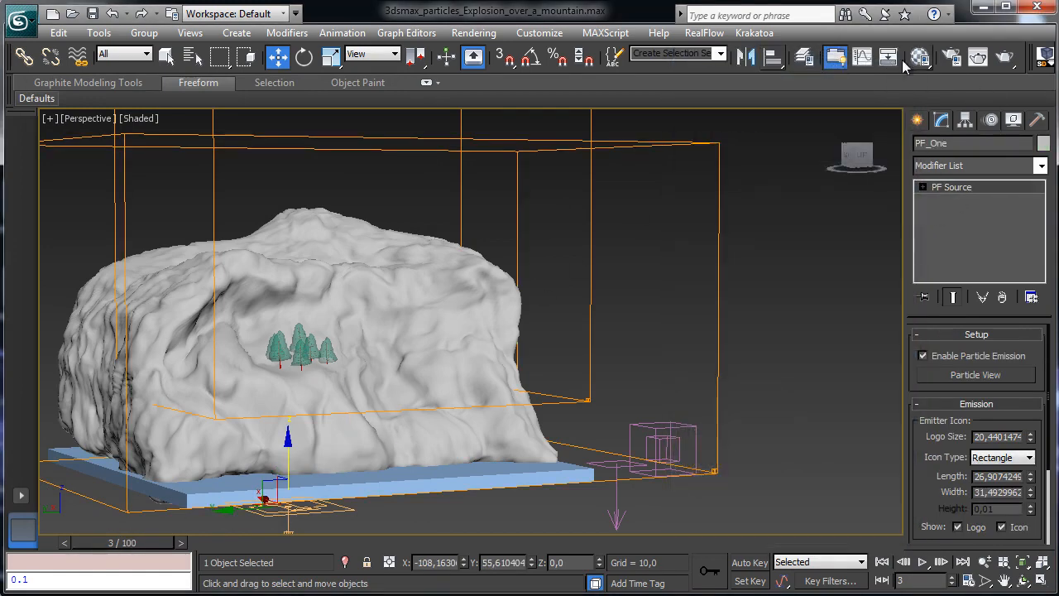
click(970, 376)
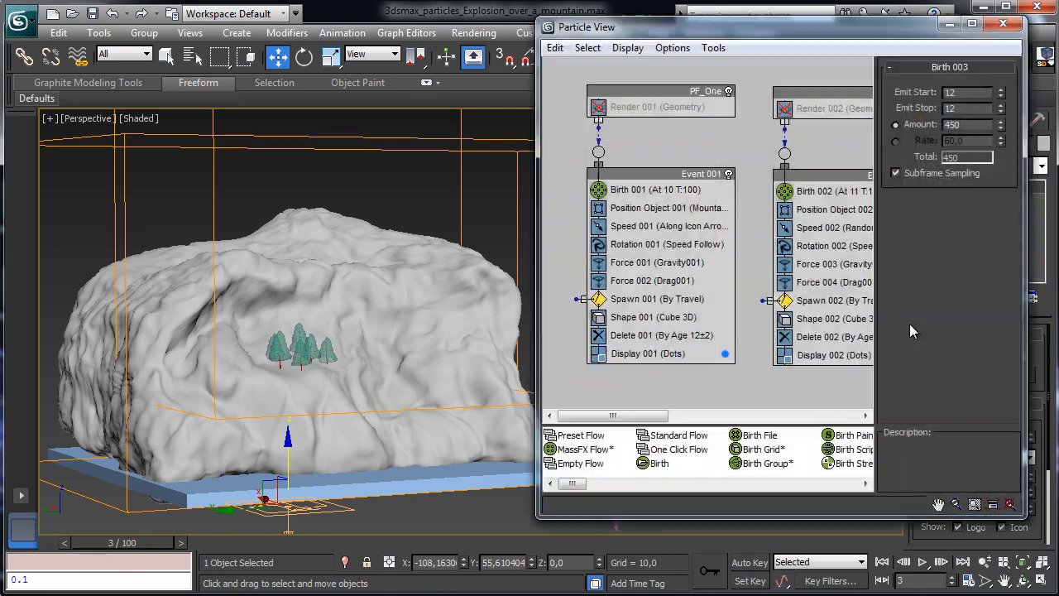
click(660, 263)
double_click(978, 230)
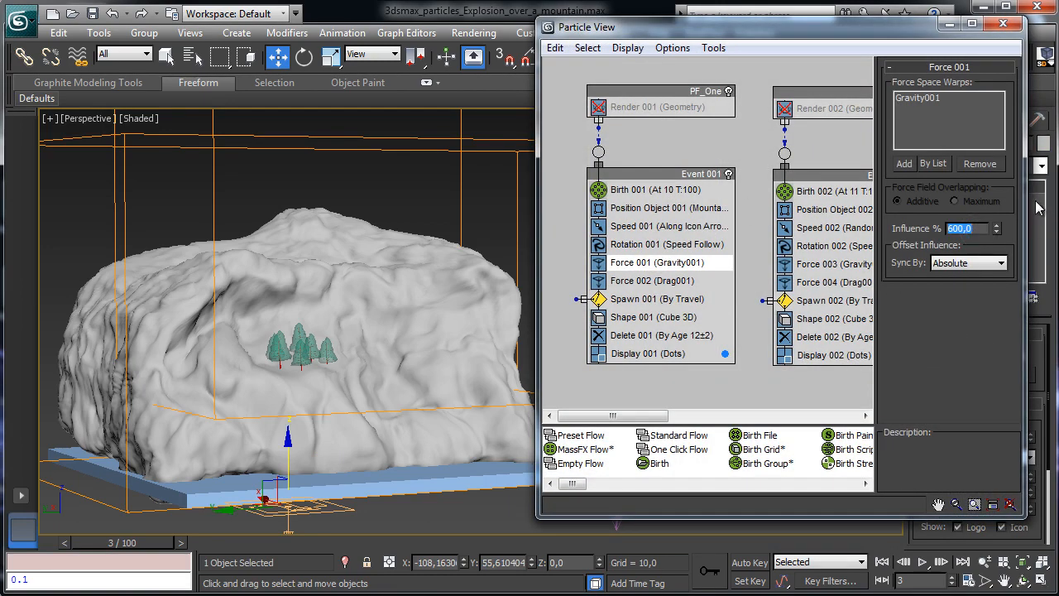
text(350)
key(Return)
click(823, 264)
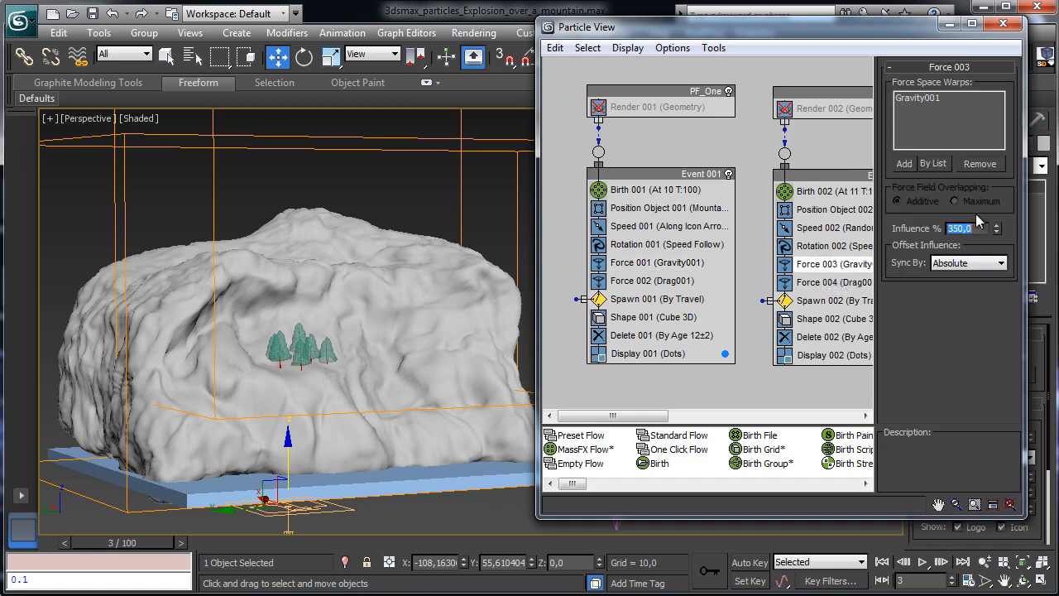
Set PF_One's Speed 001 operator to a speed of 200 with a variation of 150.
click(649, 226)
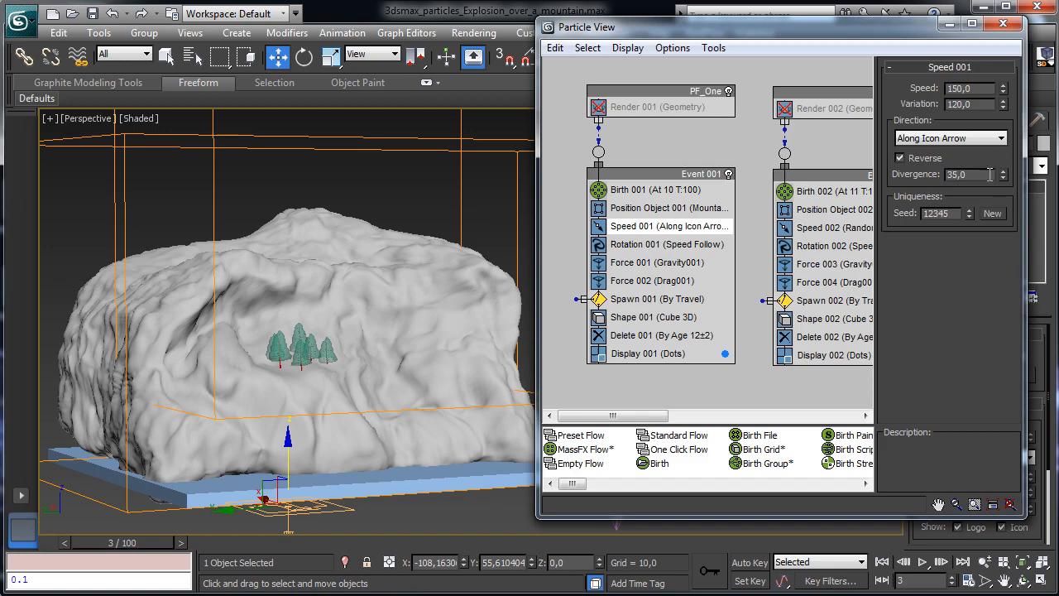
double_click(979, 89)
text(200)
double_click(991, 103)
text(150)
key(Return)
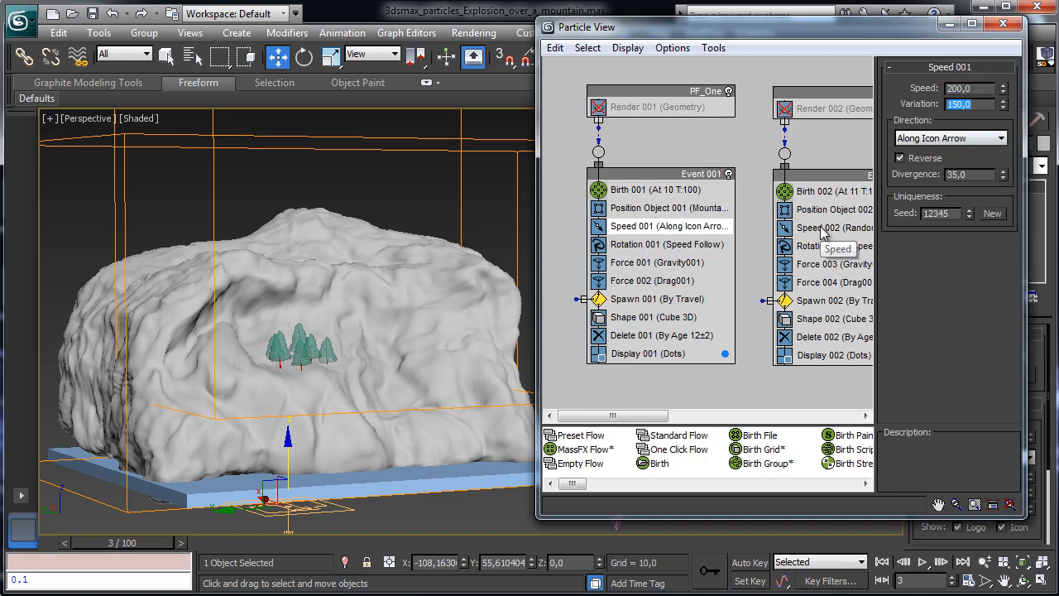
Set the Speed 002 operator's speed to 180 and adjust its variation.
click(831, 227)
text(180)
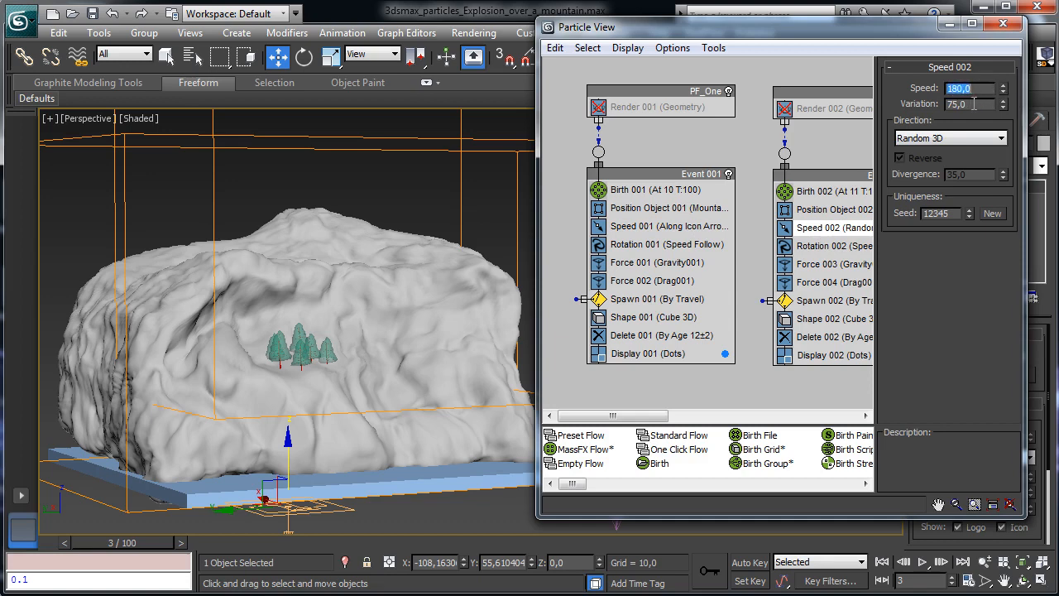
double_click(976, 104)
Scrub the timeline to frame 0 to check the particles, put Particle View away, and select the FumeFX002_Dust_Air container.
drag(105, 545, 21, 527)
key(w)
click(950, 25)
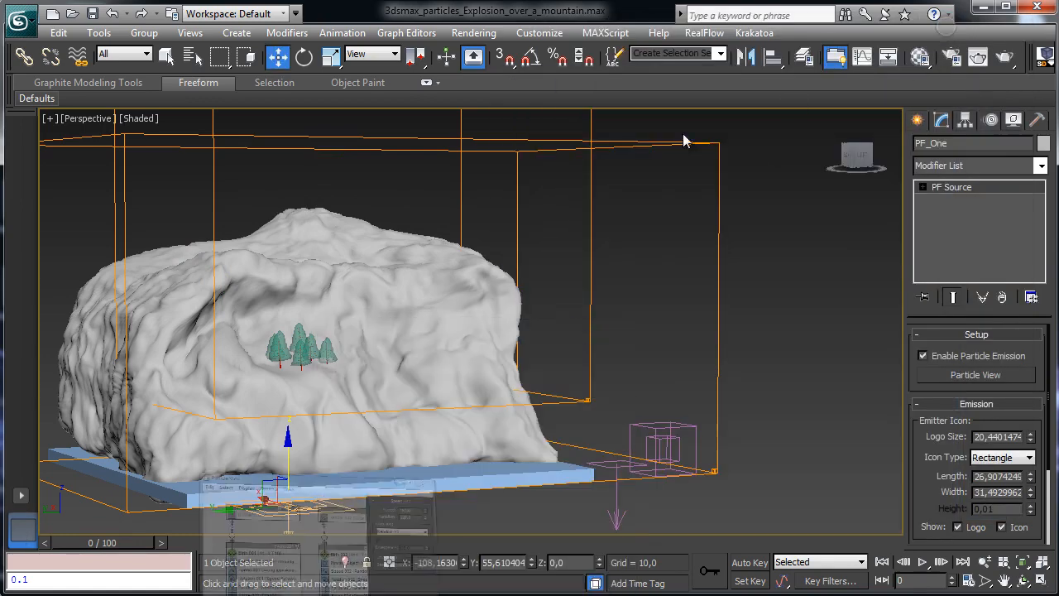
click(717, 175)
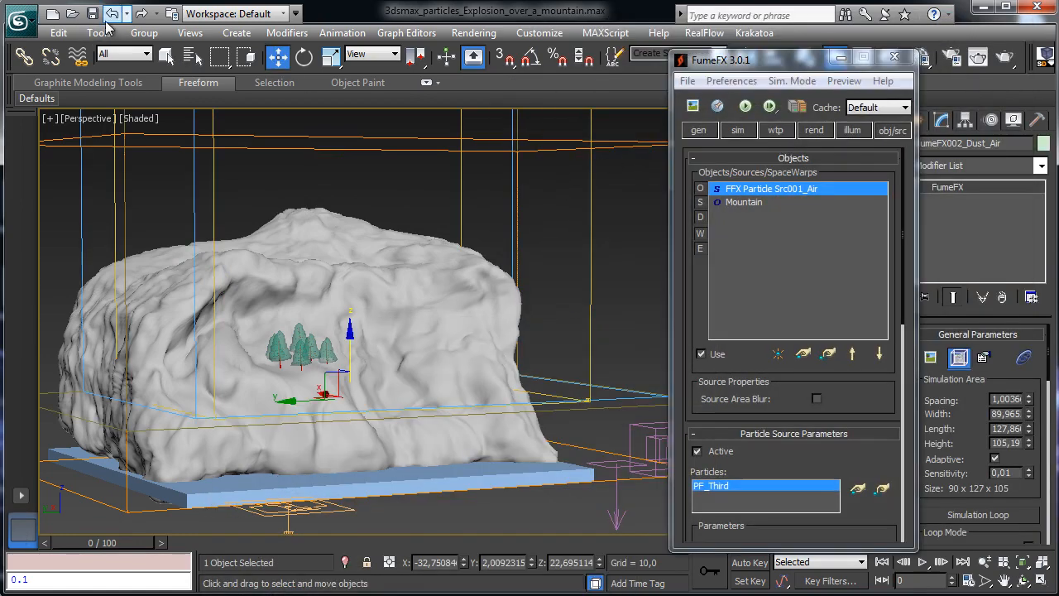
Save the scene and start simulating the FumeFX002_Dust_Air container, cancelling the run after a few frames.
click(92, 15)
click(744, 105)
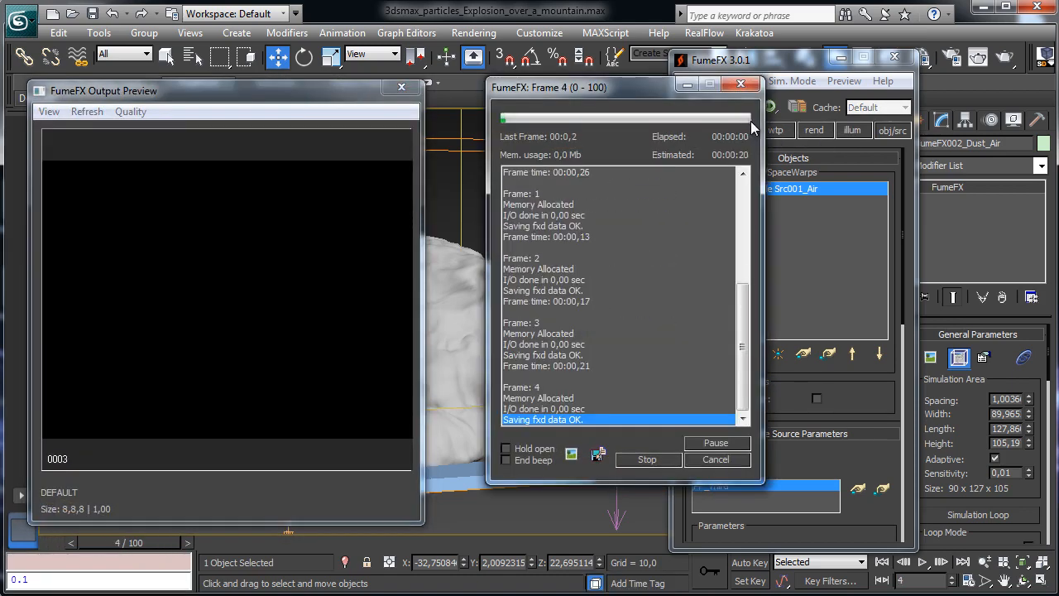
click(713, 459)
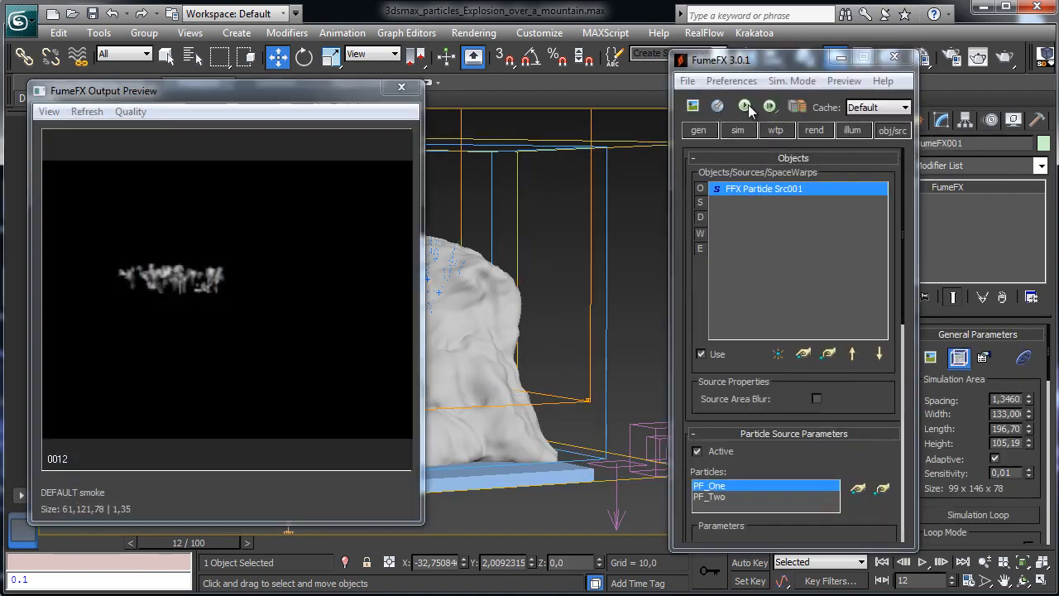
Simulate FumeFX001 and scrub the timeline to review the smoke in the output preview, ending at frame 0.
click(744, 106)
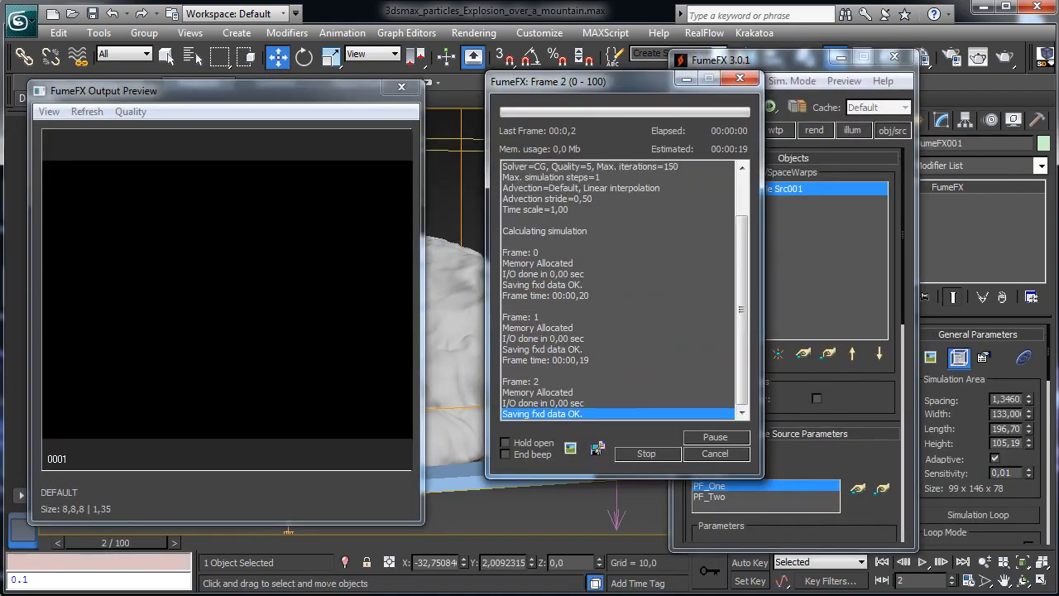
drag(53, 543, 435, 504)
key(w)
click(70, 540)
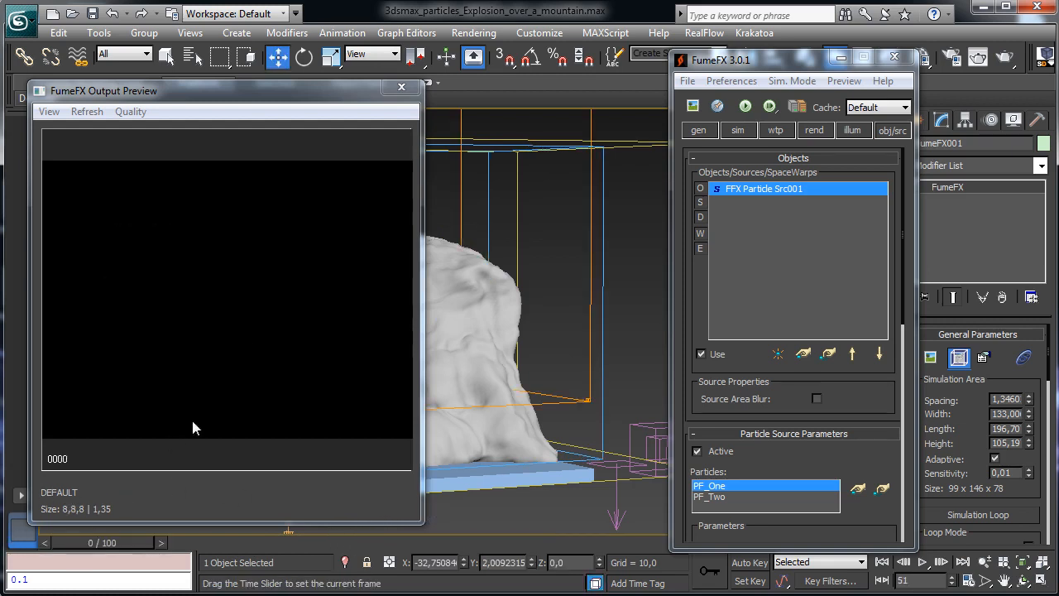
Set the velocity multiplier amount of FFX Particle Src001 to 2,5.
click(699, 130)
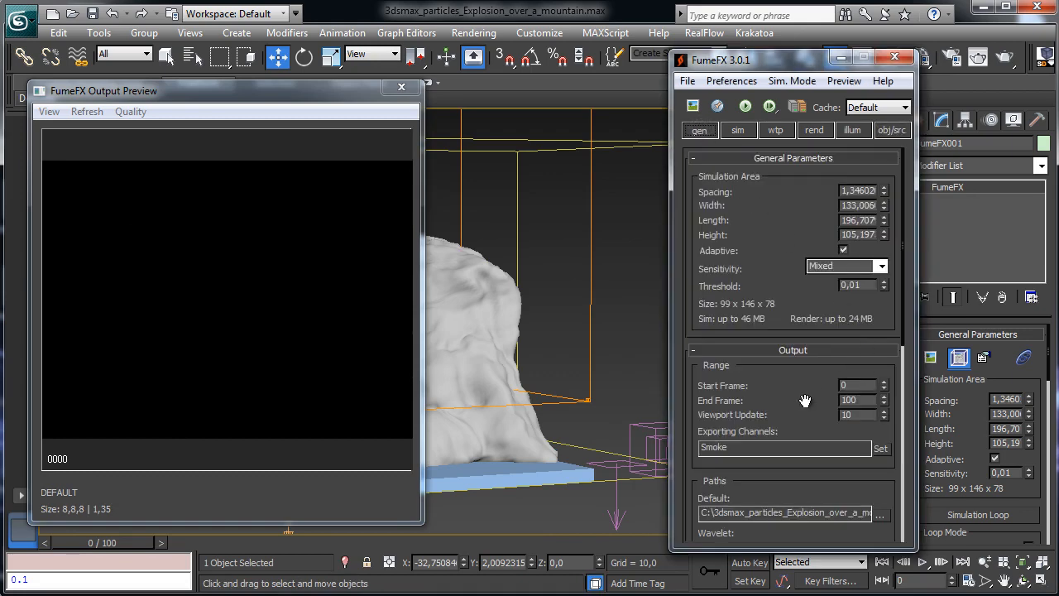
drag(807, 400, 791, 184)
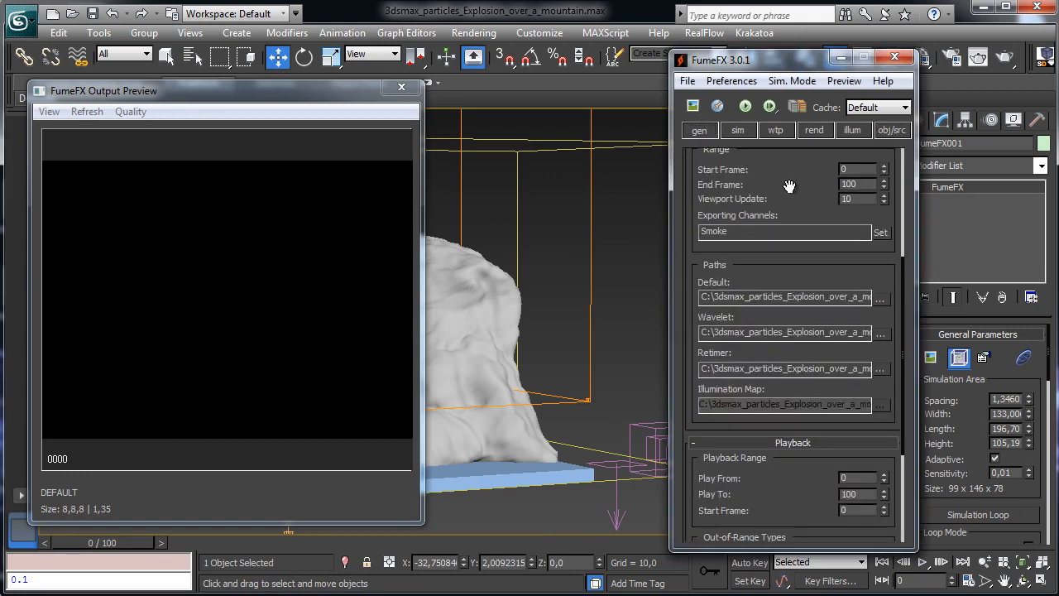
click(739, 132)
scroll(817, 357, down, 3)
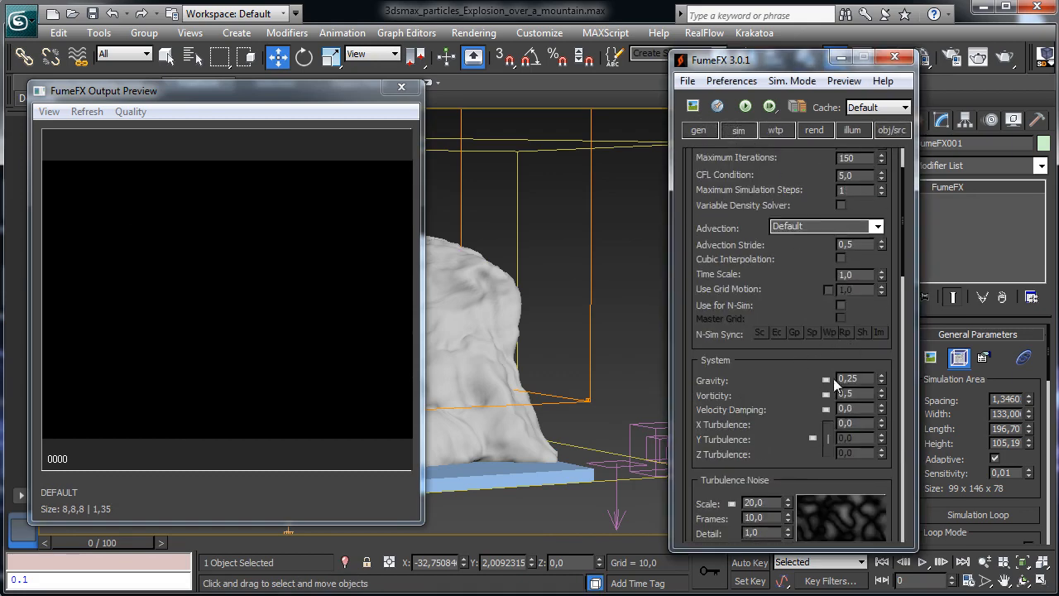
click(895, 130)
scroll(868, 338, down, 5)
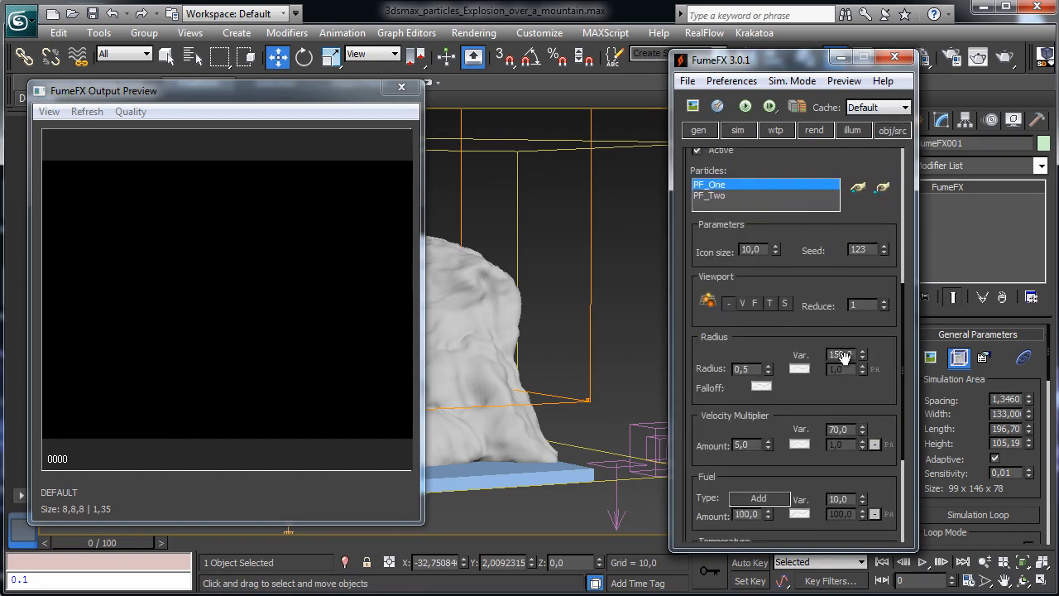
double_click(743, 366)
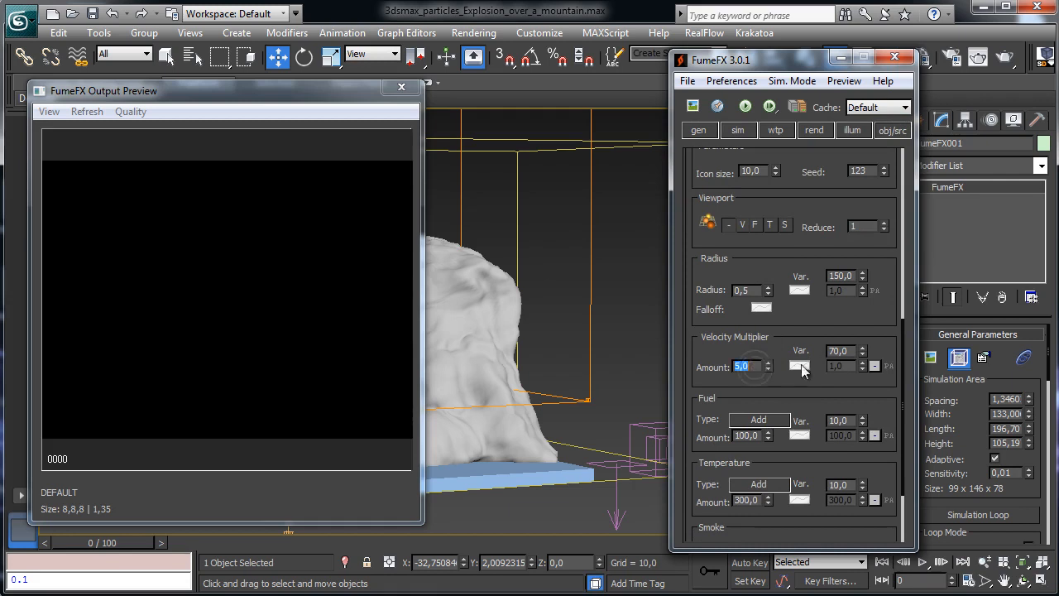
text(2,5)
Set the smoke buoyancy in FumeFX001's simulation parameters to -1,0.
click(707, 131)
drag(804, 403, 701, 84)
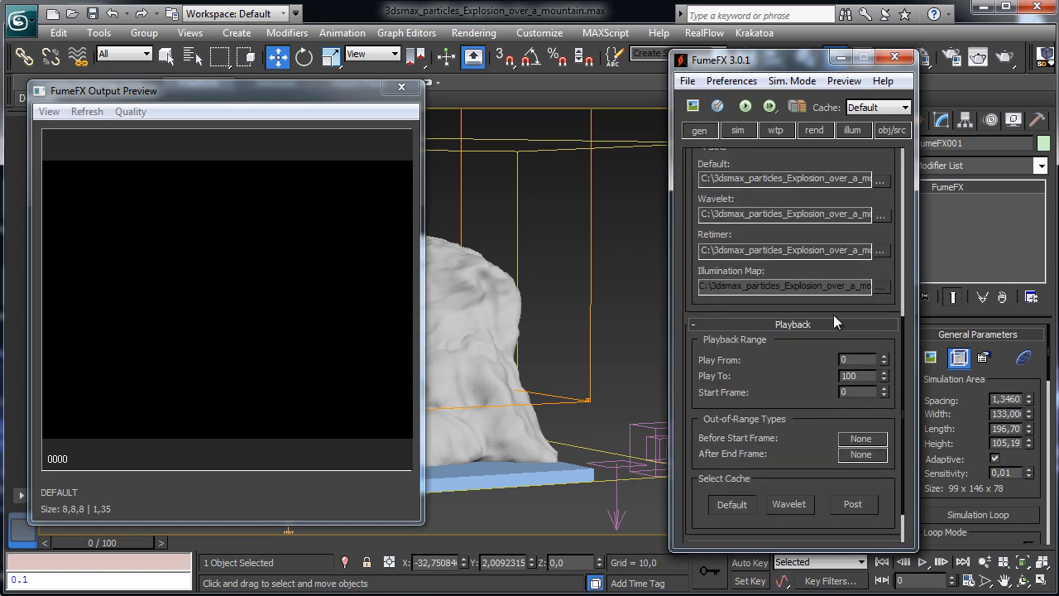
drag(823, 382, 777, 215)
click(738, 130)
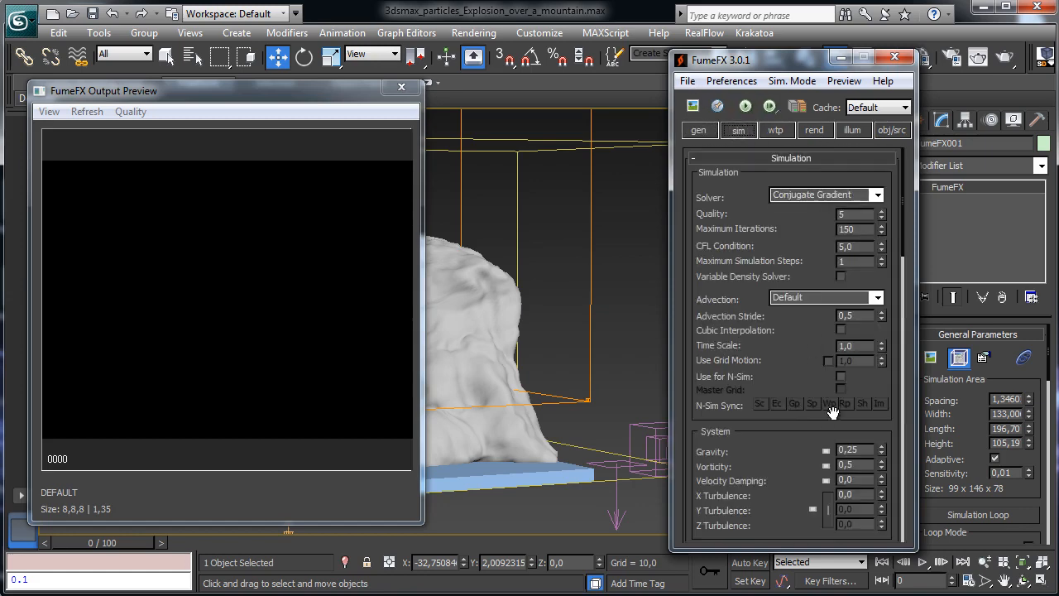
drag(796, 381, 725, 152)
drag(790, 445, 781, 195)
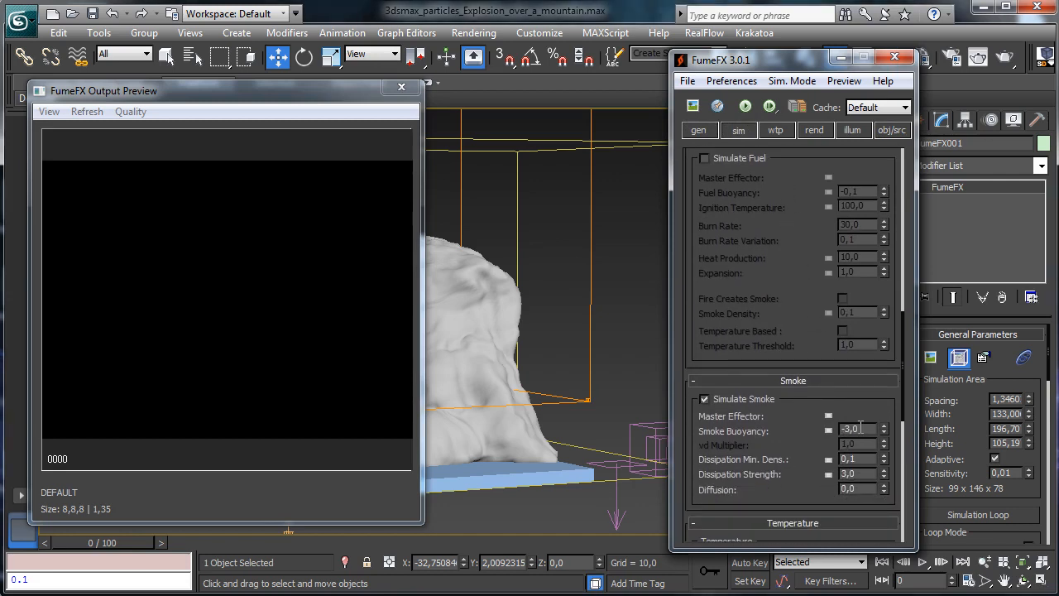
drag(872, 431, 776, 419)
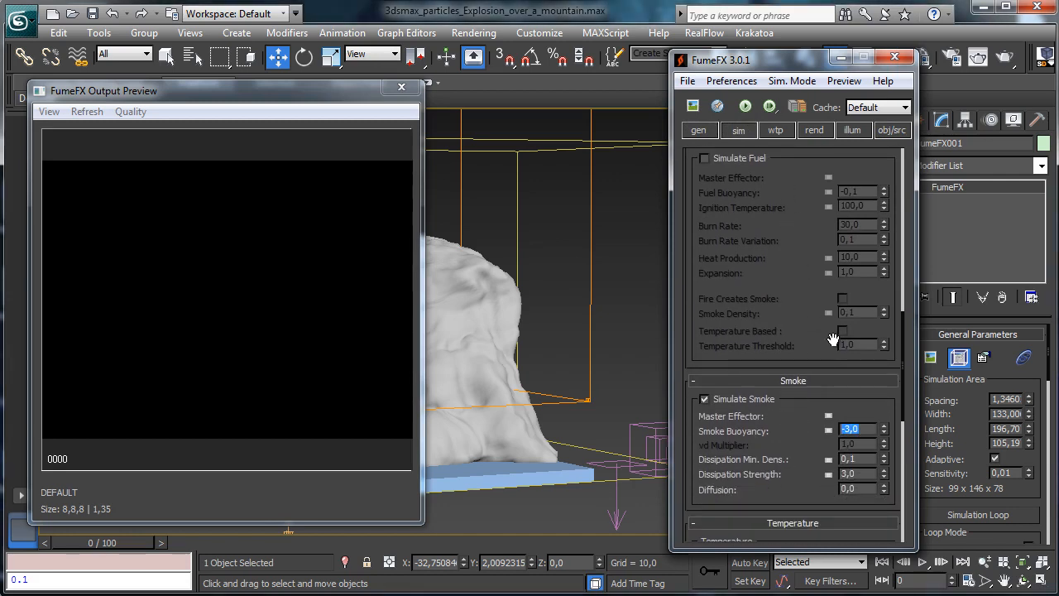
key(Return)
Turn on Auto Key, close the output preview and key FumeFX001's smoke buoyancy at -1,0 on frame 18.
click(753, 562)
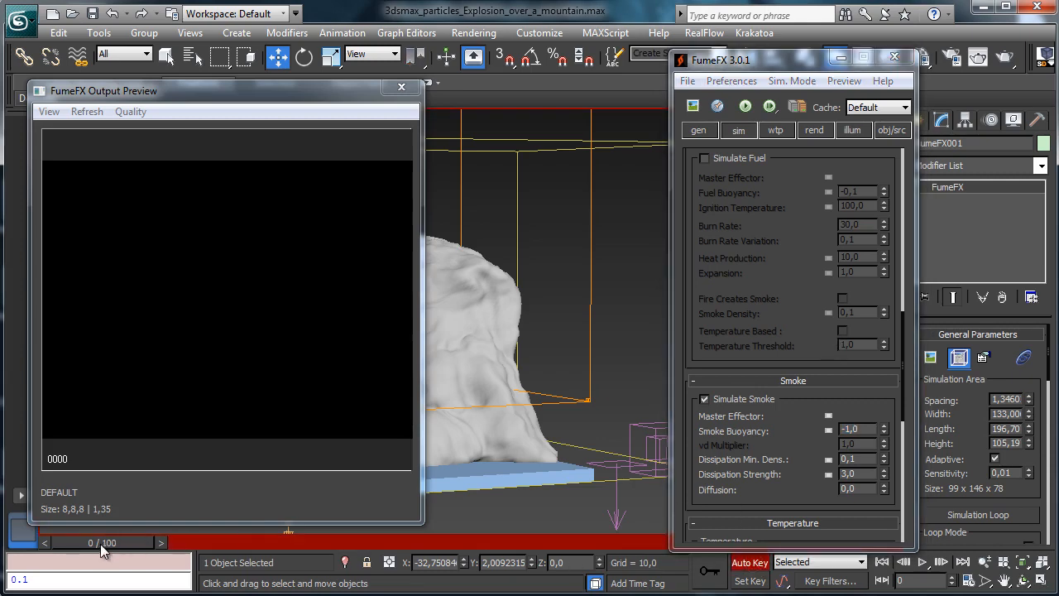
drag(100, 543, 173, 546)
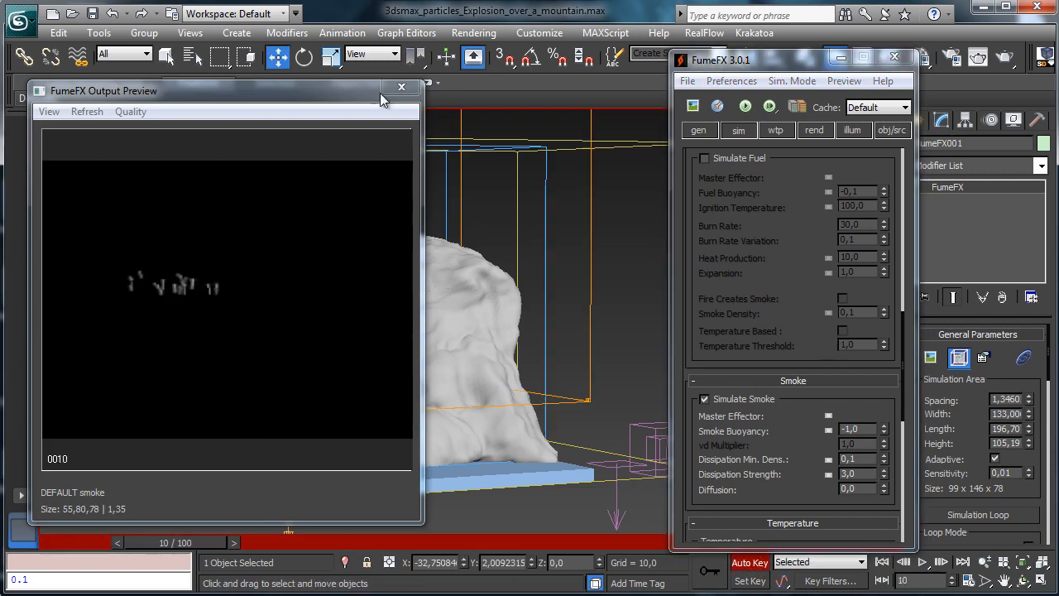
click(401, 87)
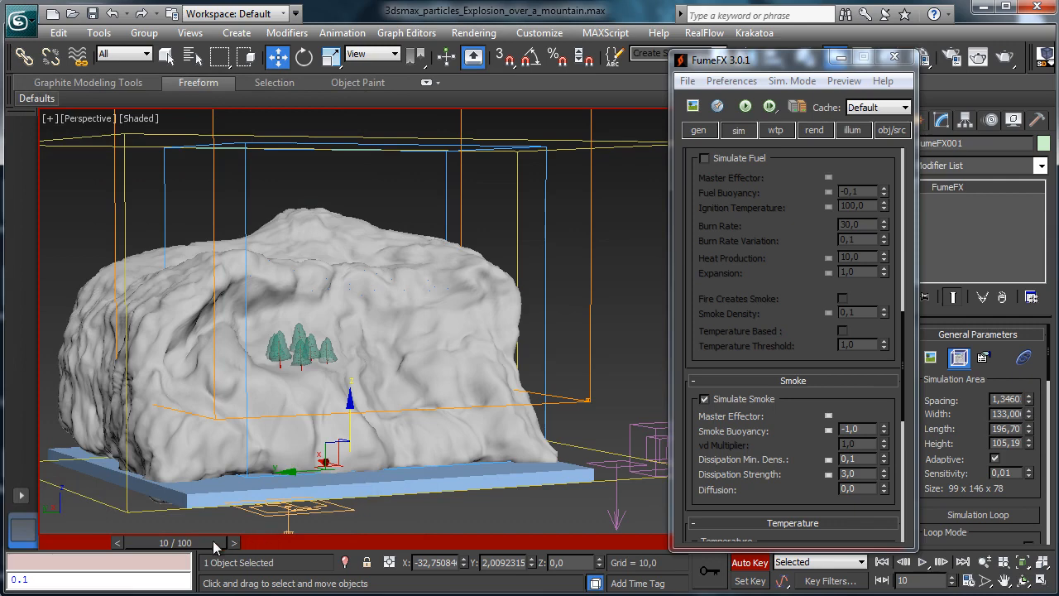
drag(213, 542, 270, 540)
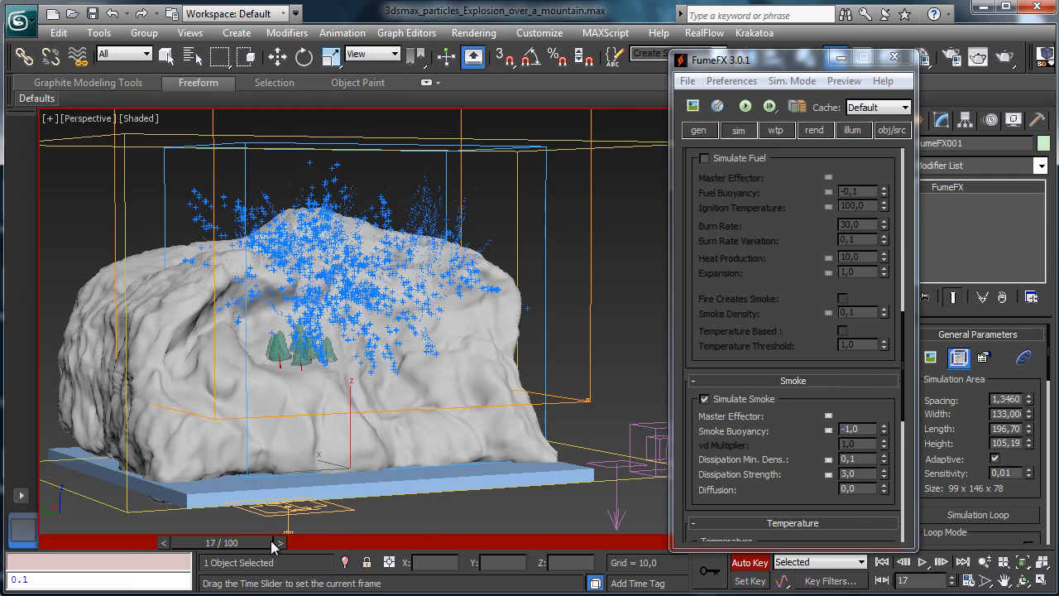
key(w)
click(884, 426)
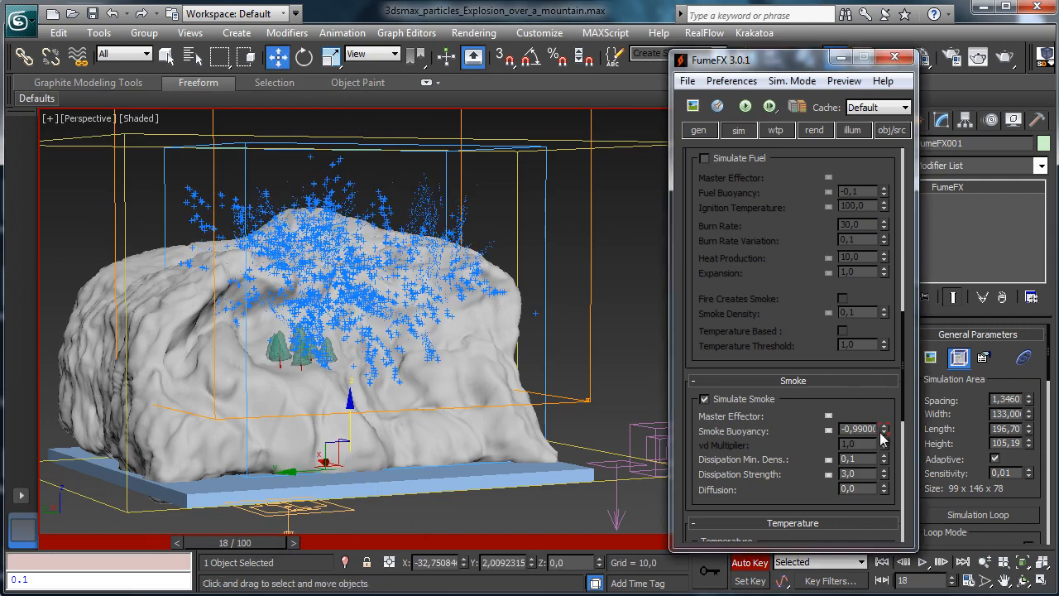
click(883, 431)
Key FumeFX001's smoke buoyancy at about -1 on frame 25.
drag(268, 542, 318, 546)
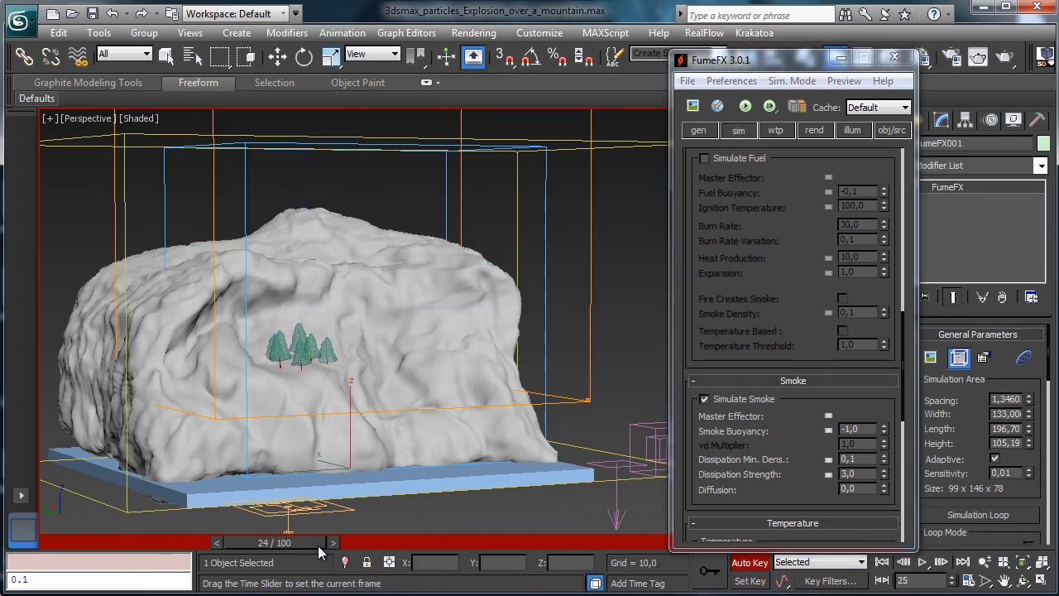
key(w)
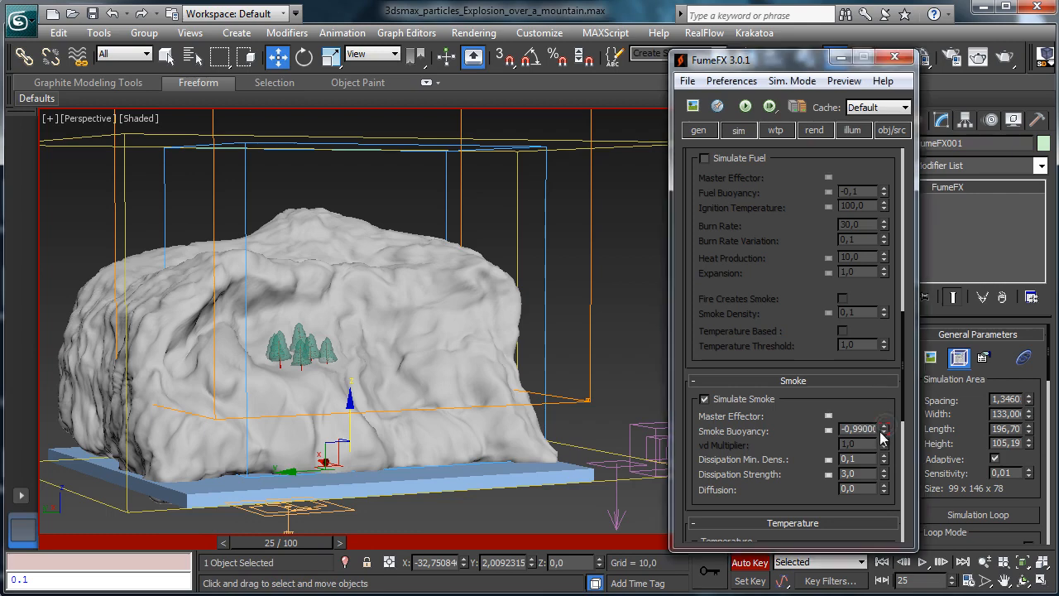
drag(883, 430, 883, 440)
text(-1)
key(Return)
Key FumeFX001's smoke buoyancy at -5 on frame 50.
drag(309, 540, 497, 532)
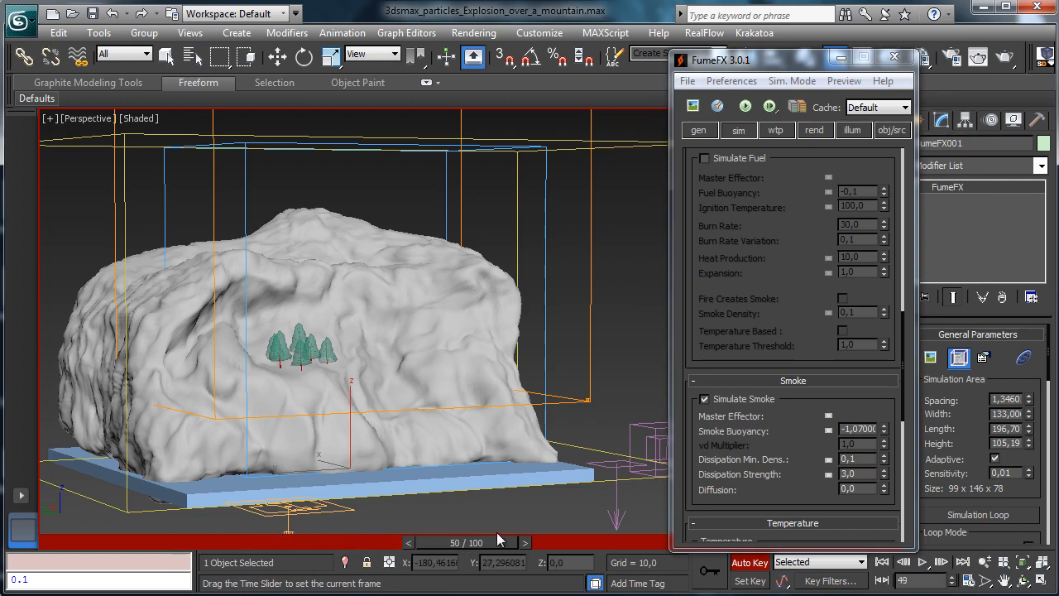
key(w)
double_click(857, 428)
text(-5)
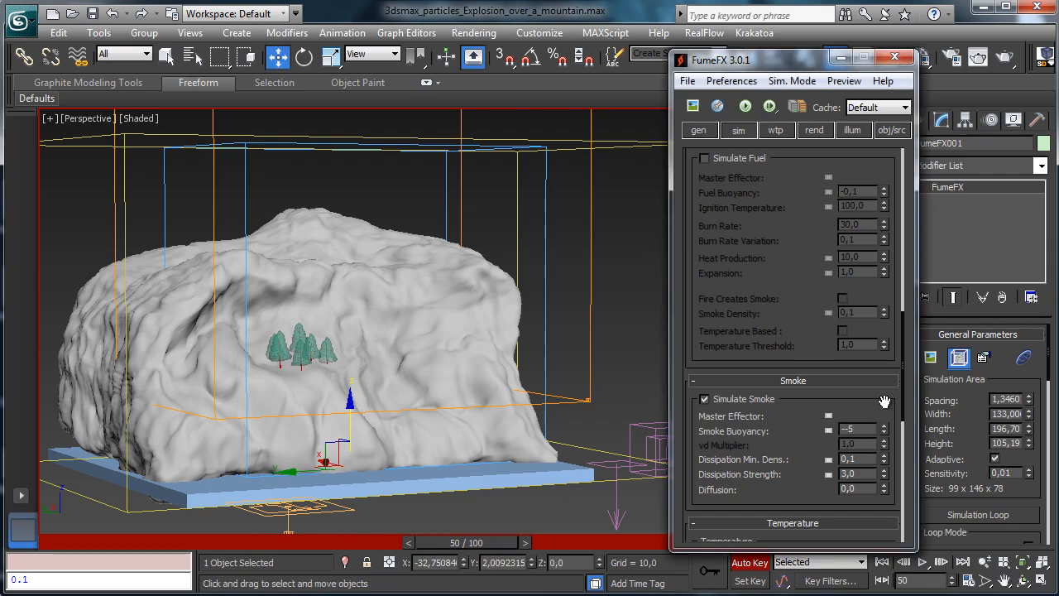
key(BackSpace)
Return the timeline to frame 0 and turn off Auto Key.
drag(65, 542, 36, 542)
key(w)
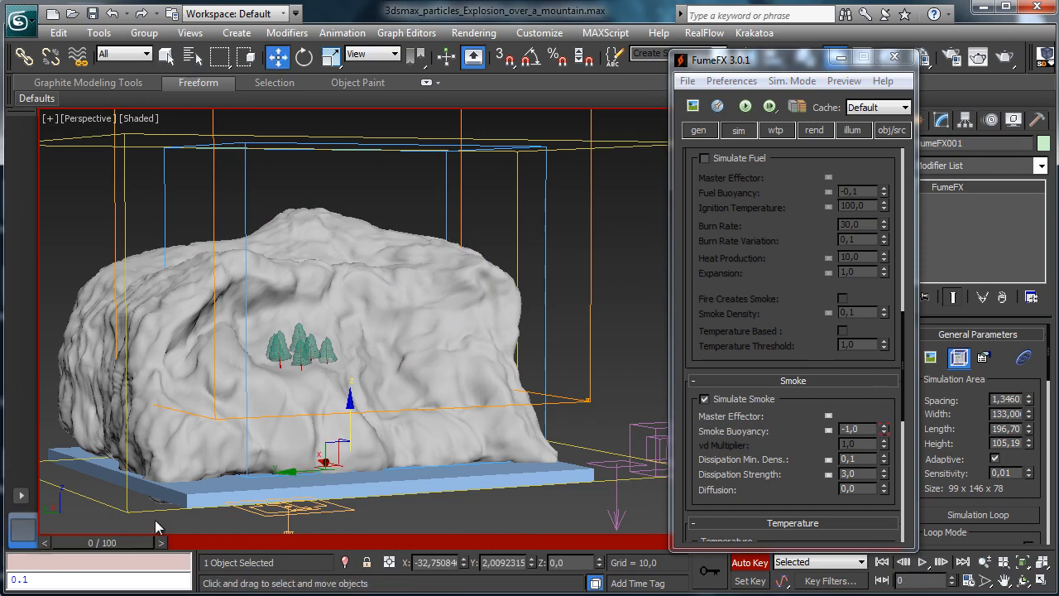
click(744, 564)
Add the Mountain object to FumeFX001's objects and sources and set its type to Solid.
click(891, 130)
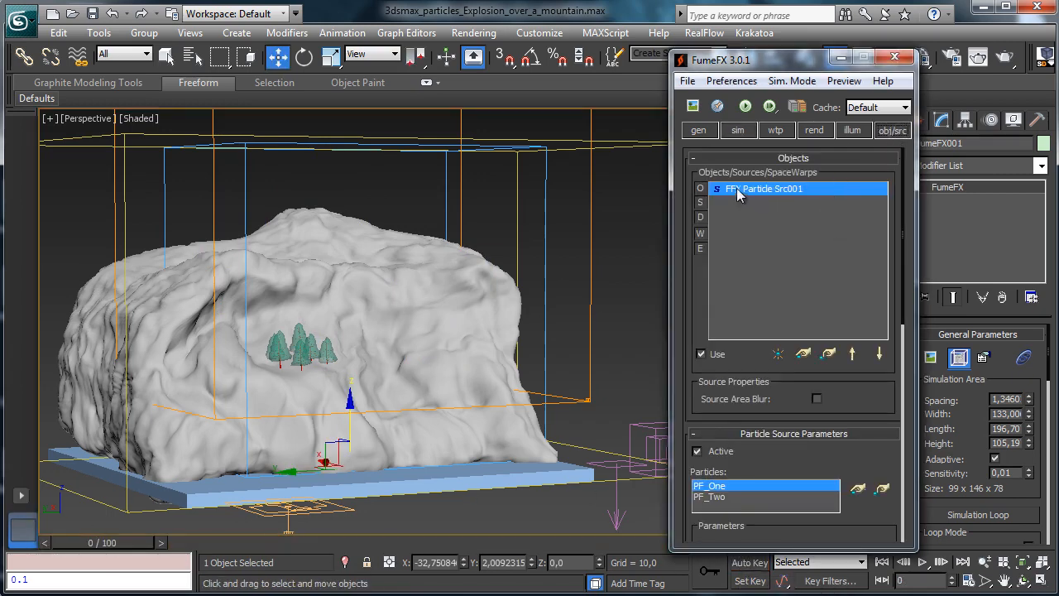
click(804, 353)
click(528, 423)
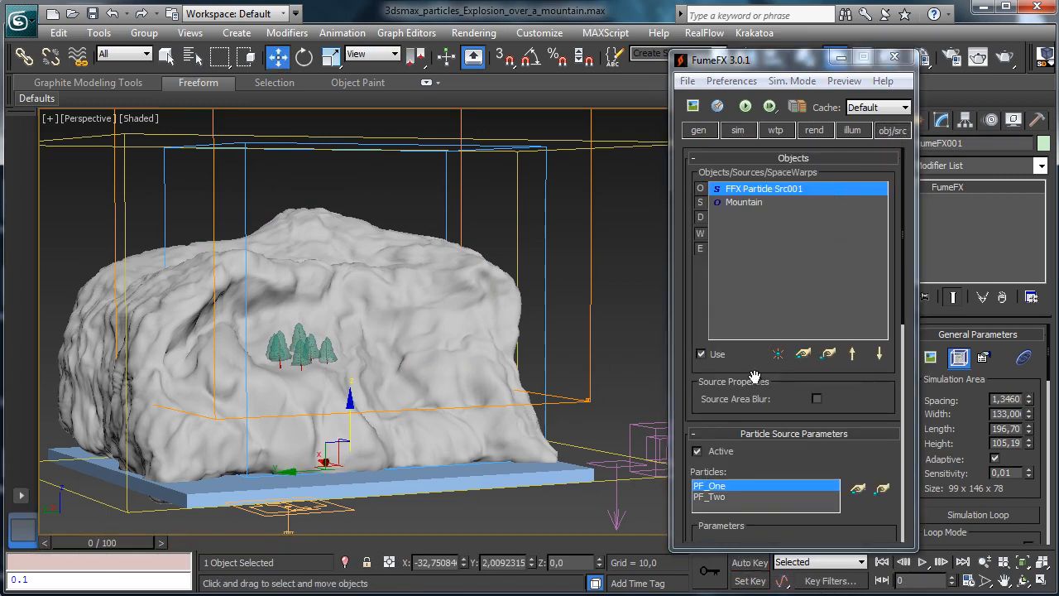
click(744, 202)
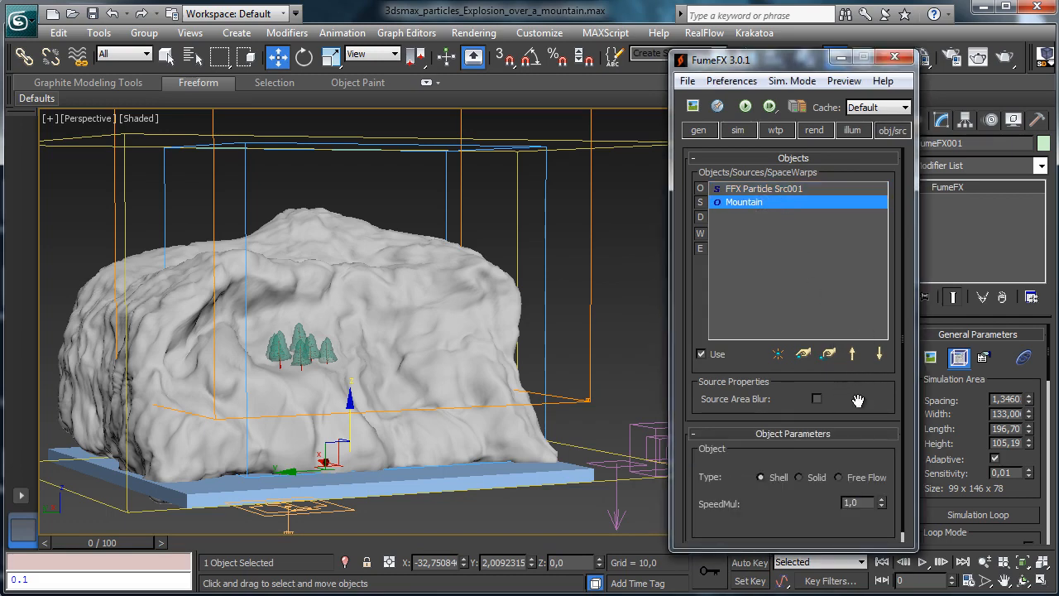
scroll(827, 409, down, 1)
click(799, 468)
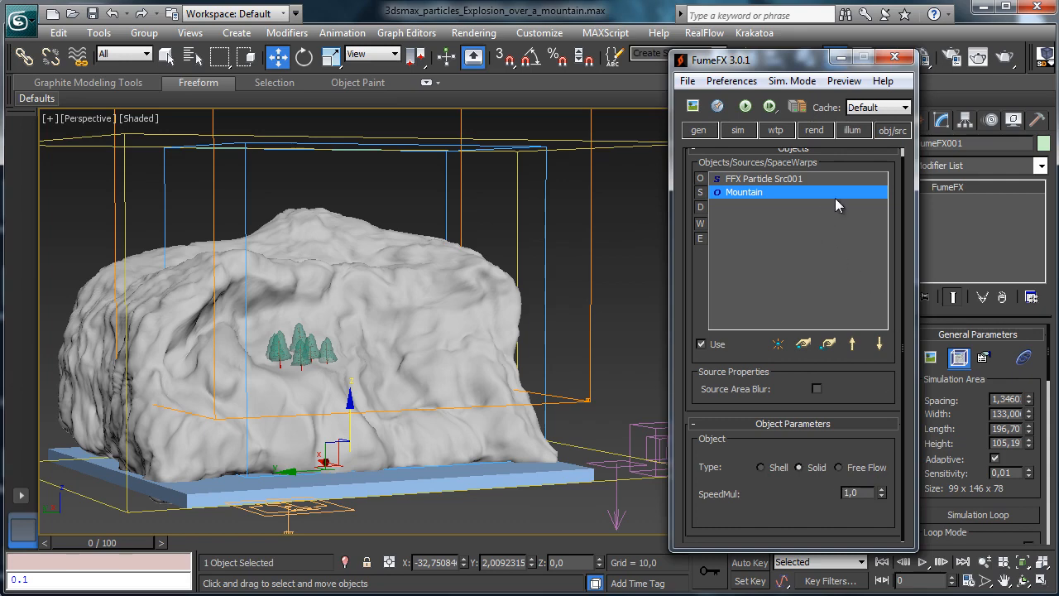
Save the scene, simulate FumeFX001 with the output preview open, and scrub back through the result.
click(92, 13)
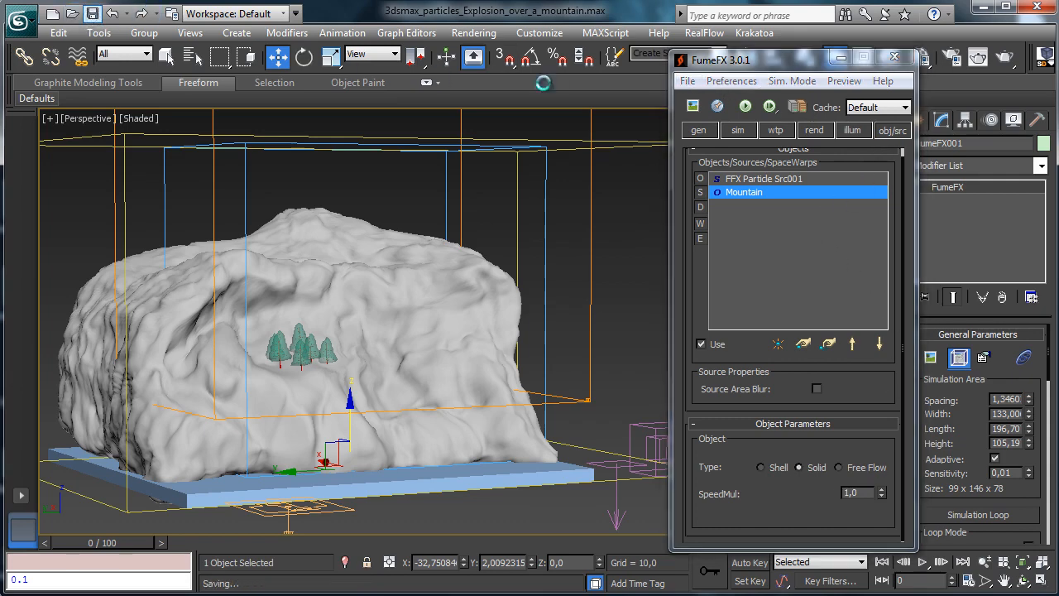
click(747, 107)
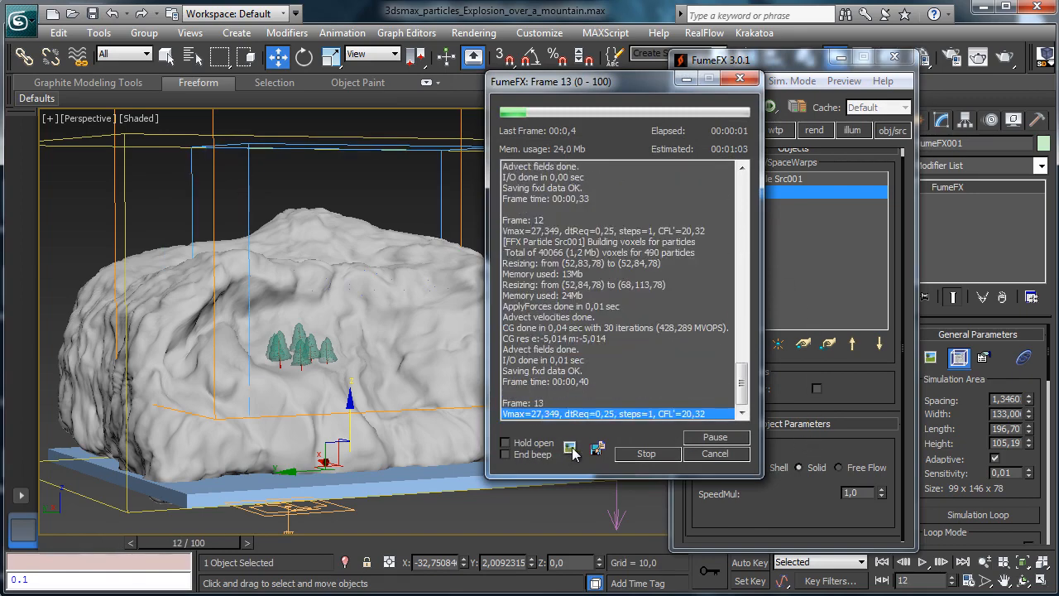
click(570, 449)
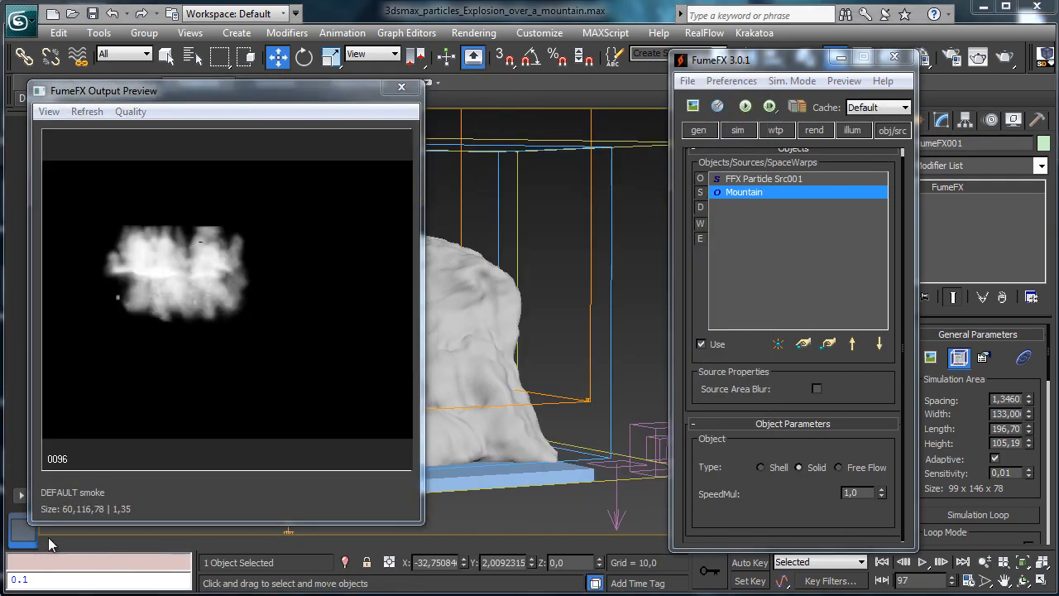
mouse_move(48, 539)
mouse_down()
mouse_move(289, 539)
mouse_move(590, 502)
mouse_move(64, 528)
mouse_up()
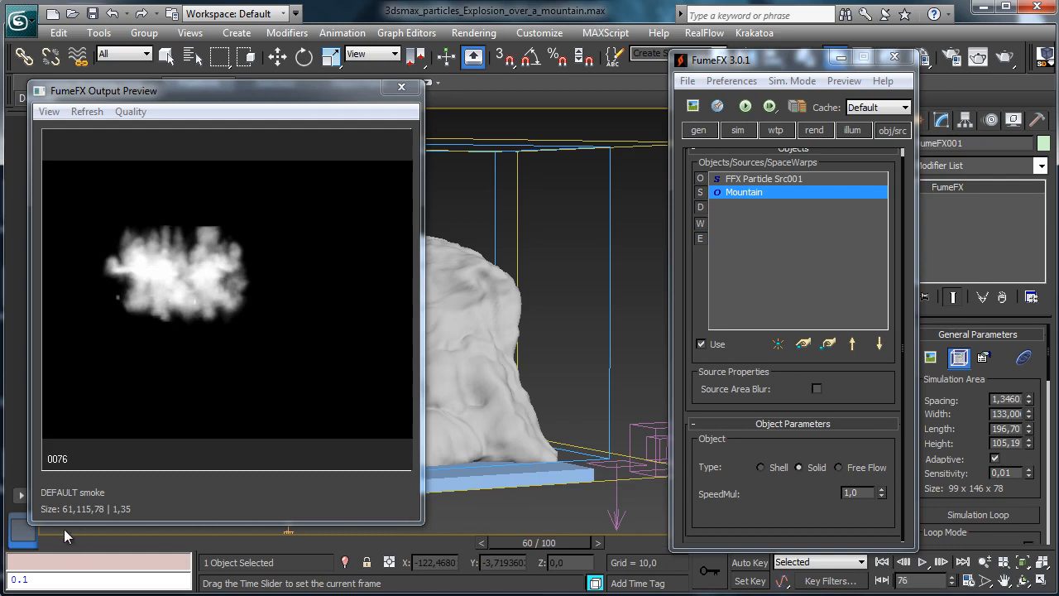
key(w)
Set FumeFX001's advection stride to 0,35 and its time scale to 0,5.
click(738, 132)
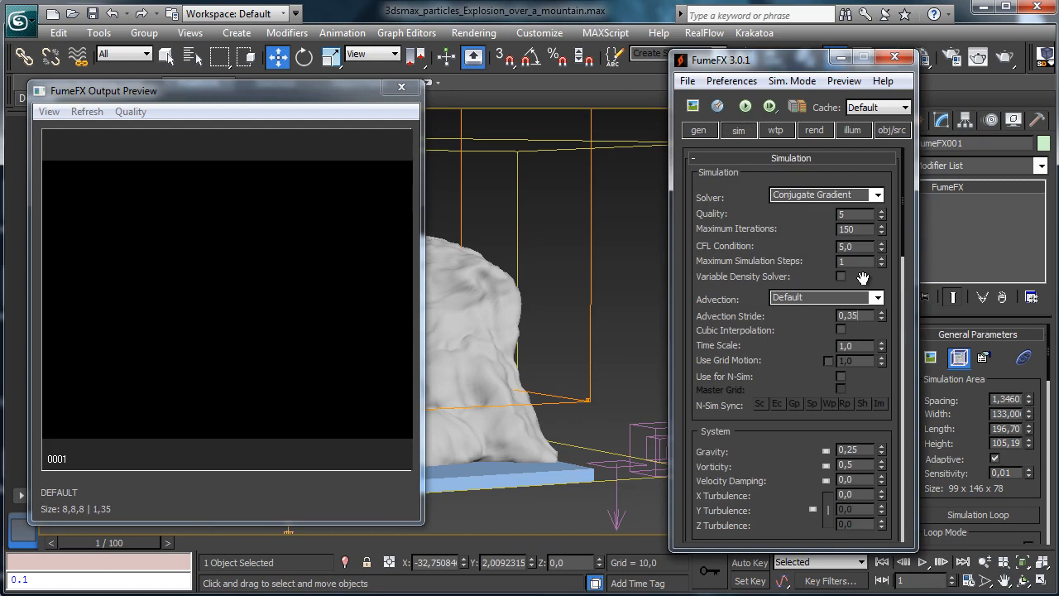
key(Tab)
click(856, 246)
scroll(796, 349, down, 3)
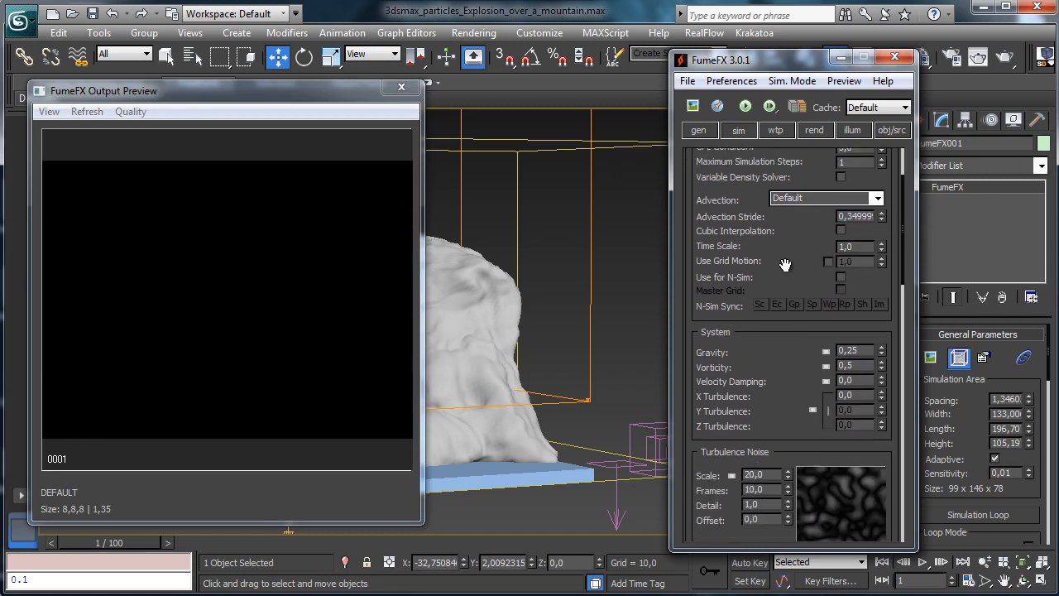
click(858, 246)
text(0,5)
key(Return)
Set FumeFX001's vorticity to 0,8.
scroll(794, 331, down, 3)
scroll(786, 215, down, 1)
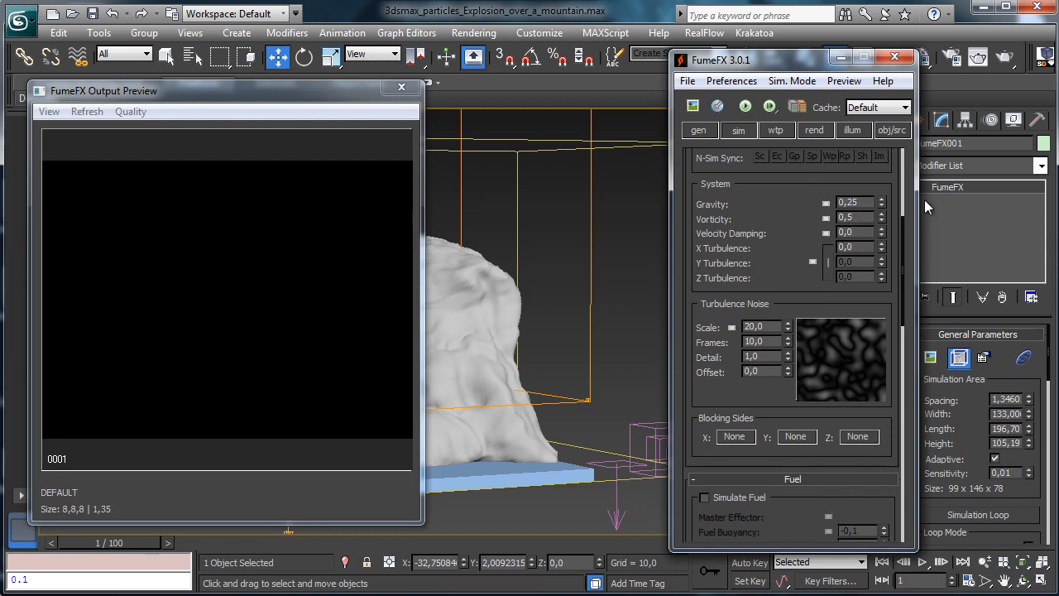
key(BackSpace)
text(8)
key(Return)
Set the X turbulence to 0,25 and the turbulence noise scale to 2,0.
click(847, 247)
key(Return)
key(Tab)
text(1)
key(Return)
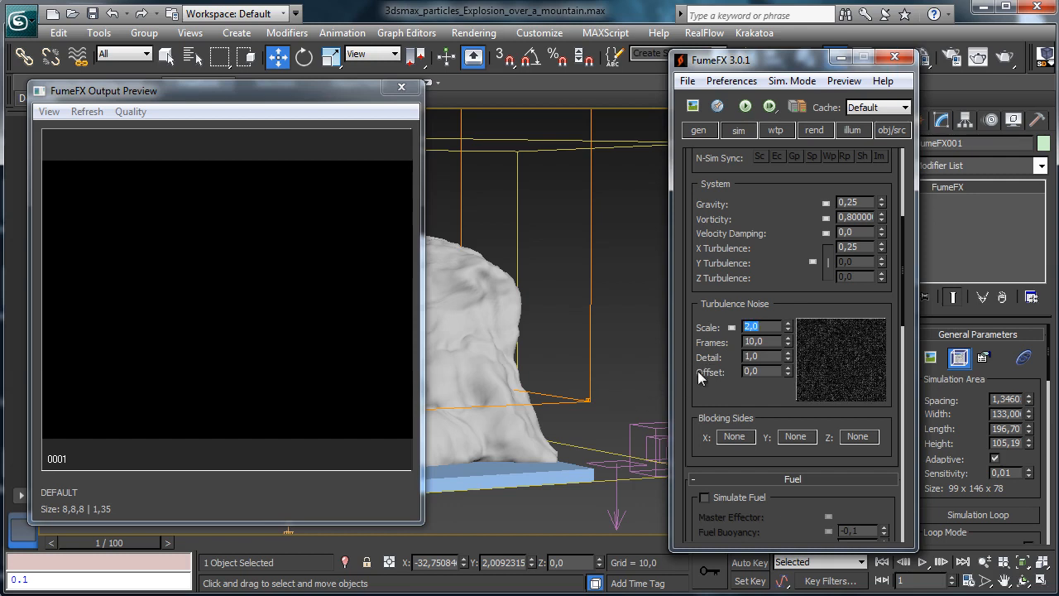
Set FumeFX001's turbulence noise to 5,0 frames and a detail of 5,0.
double_click(772, 342)
text(5)
double_click(773, 355)
text(5)
key(Return)
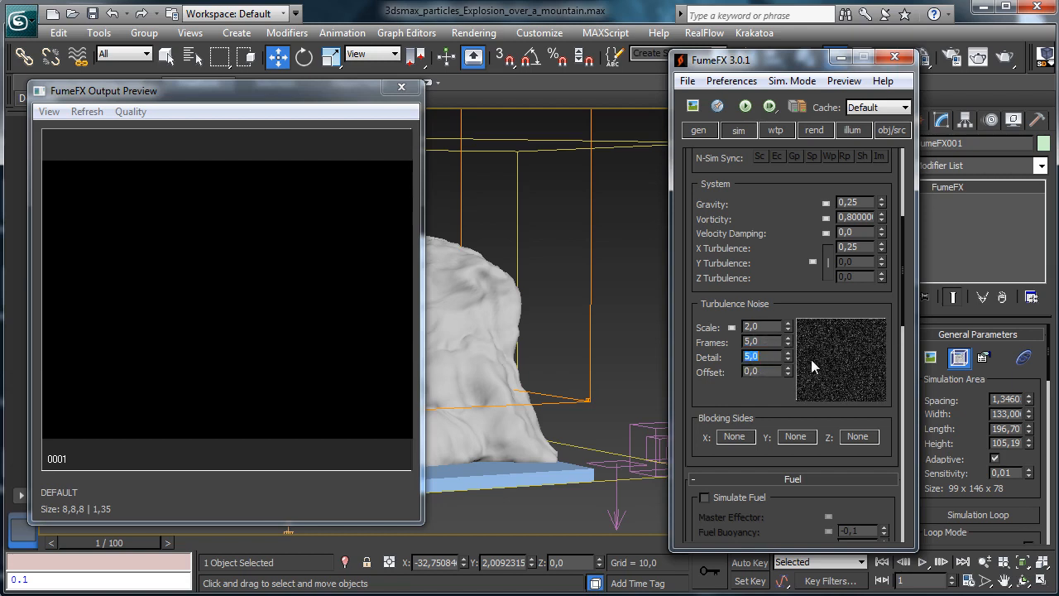
scroll(794, 248, down, 3)
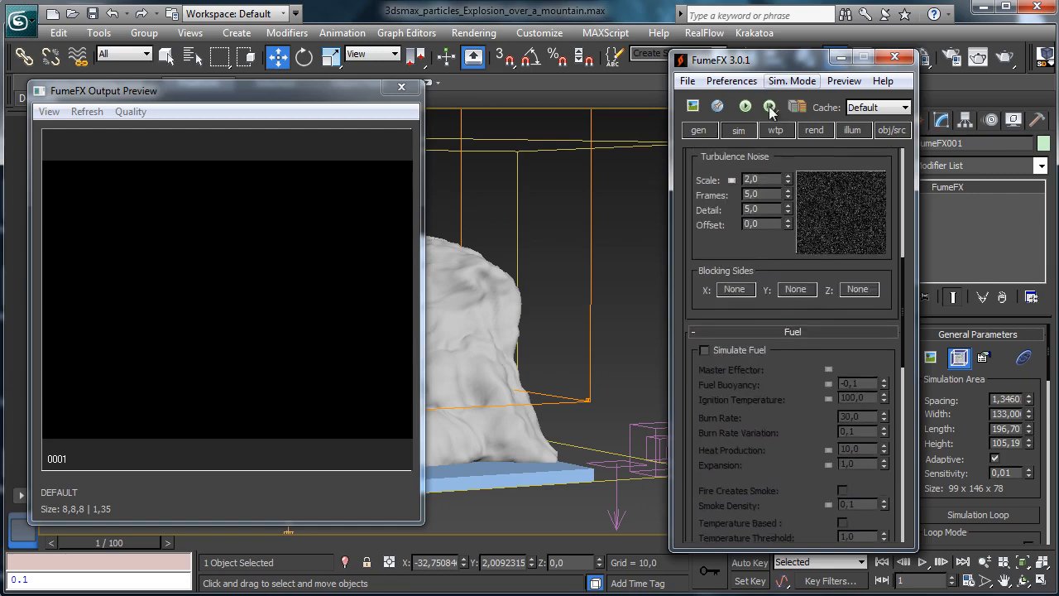
scroll(794, 438, down, 5)
scroll(789, 417, down, 5)
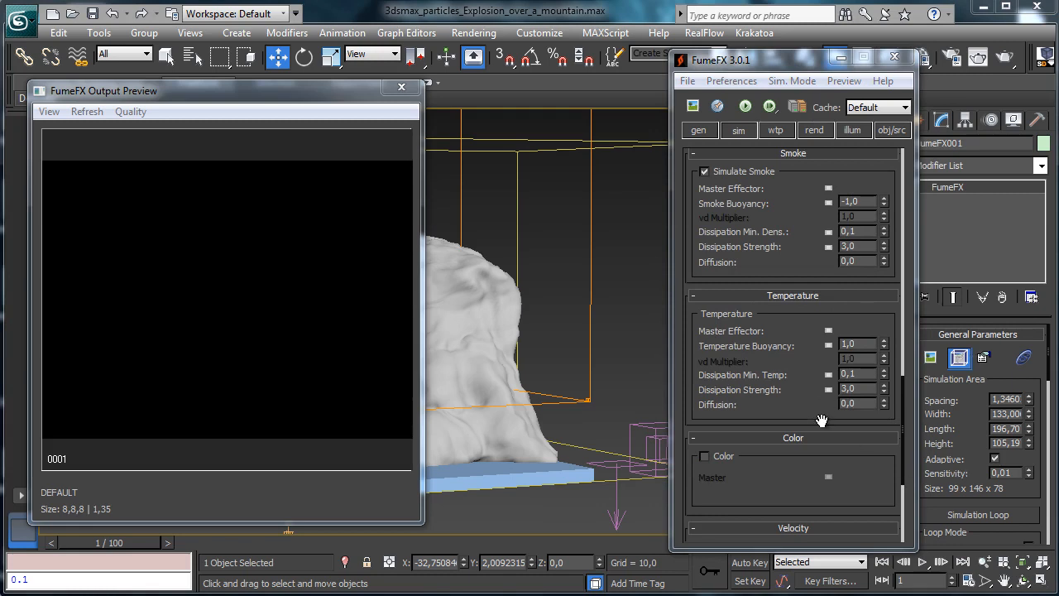
double_click(847, 388)
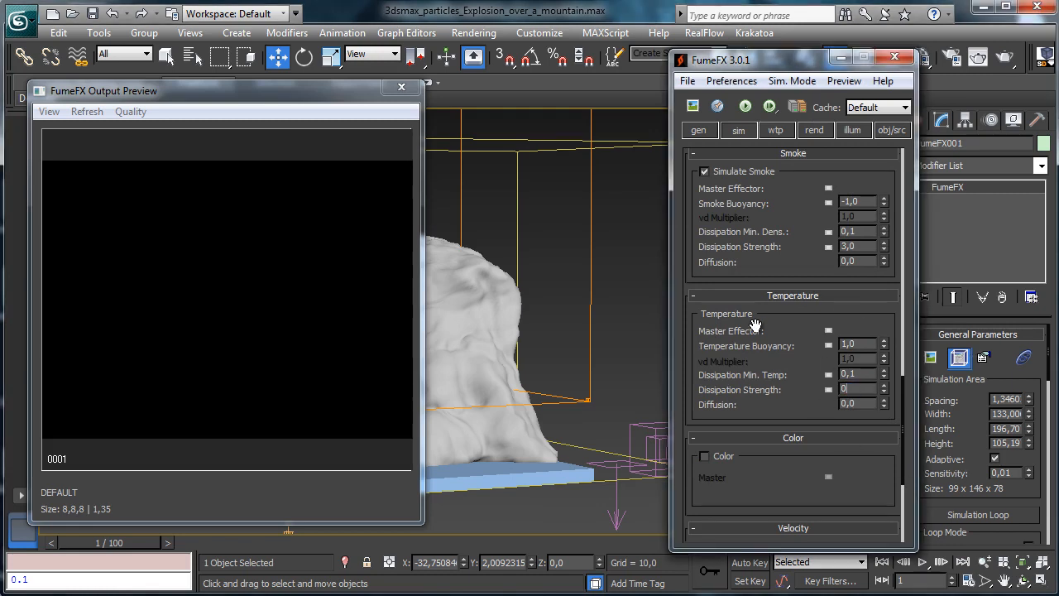
text(0,01)
key(Return)
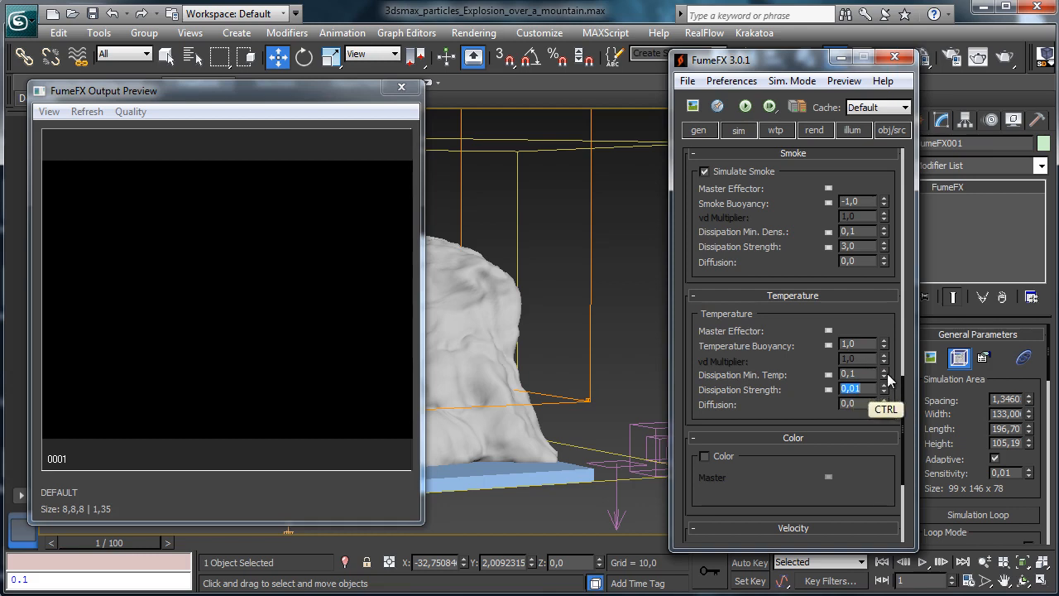
click(114, 15)
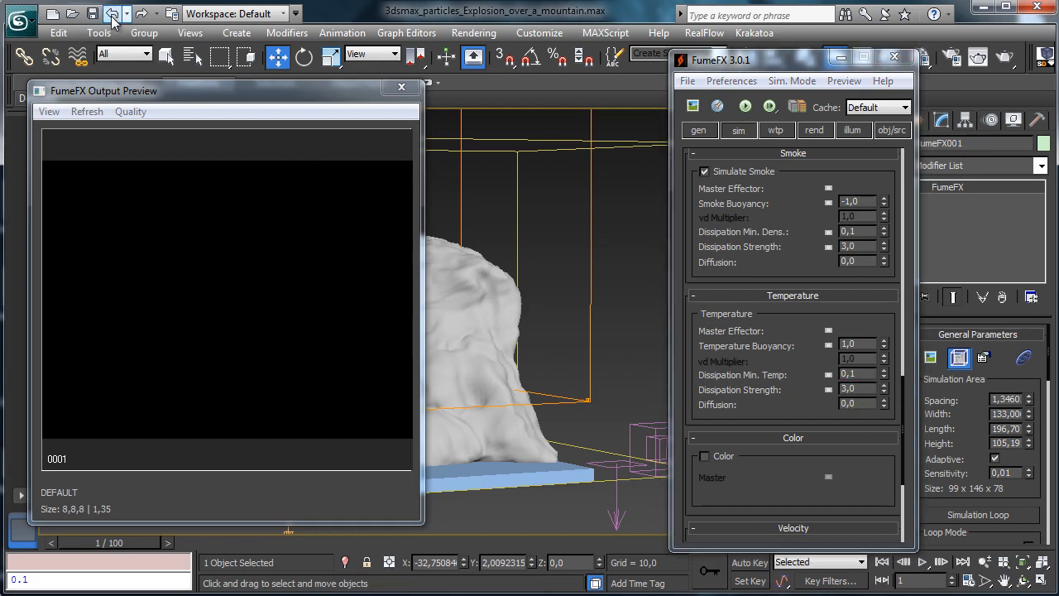
Set FumeFX001's smoke dissipation strength to 0,01, and key its smoke buoyancy to -30 at frame 50 with Auto Key.
double_click(850, 244)
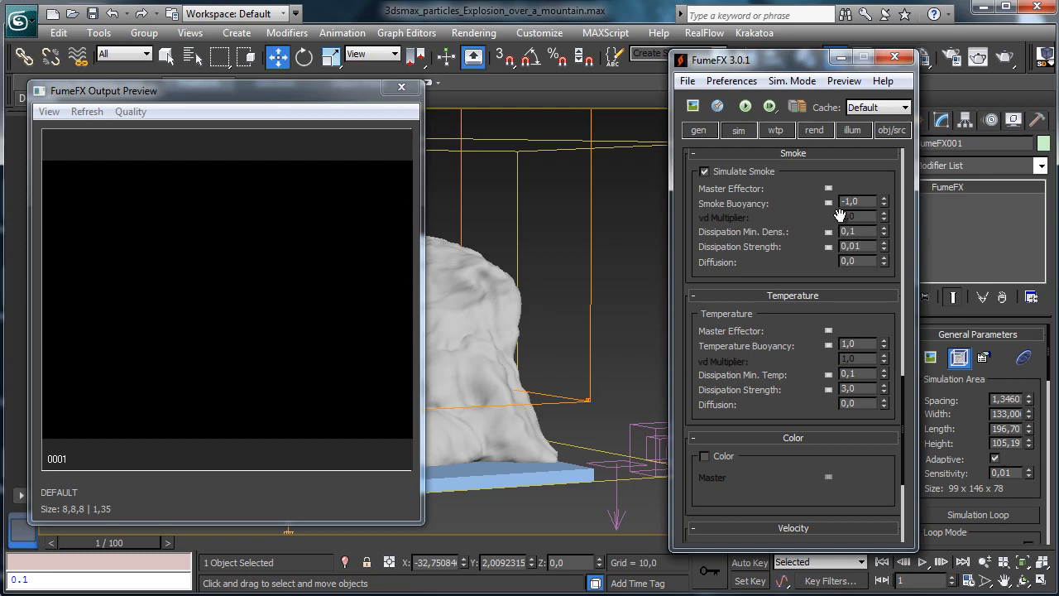
key(Return)
click(749, 561)
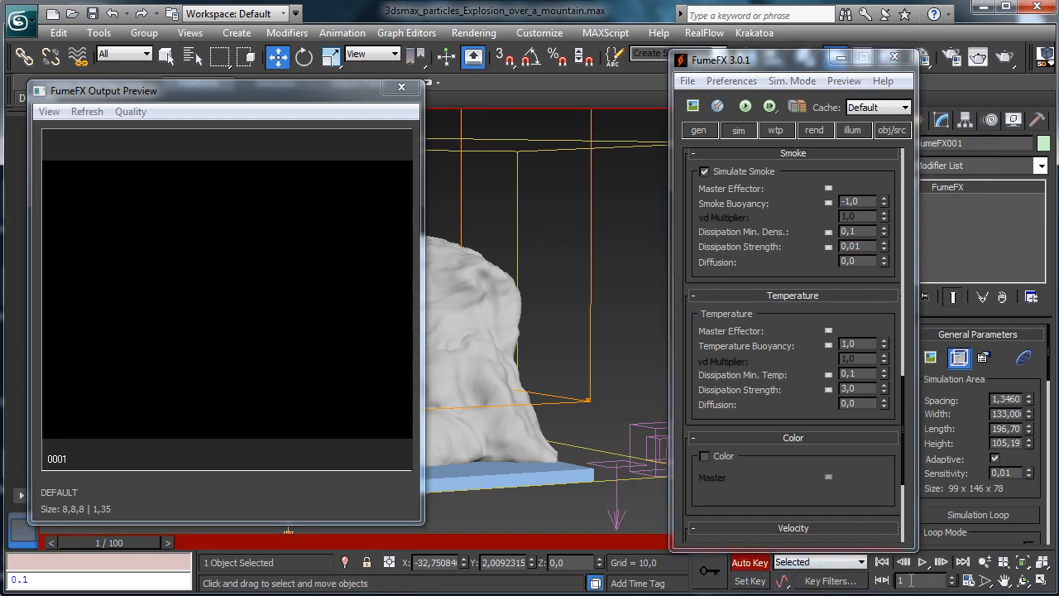
click(942, 562)
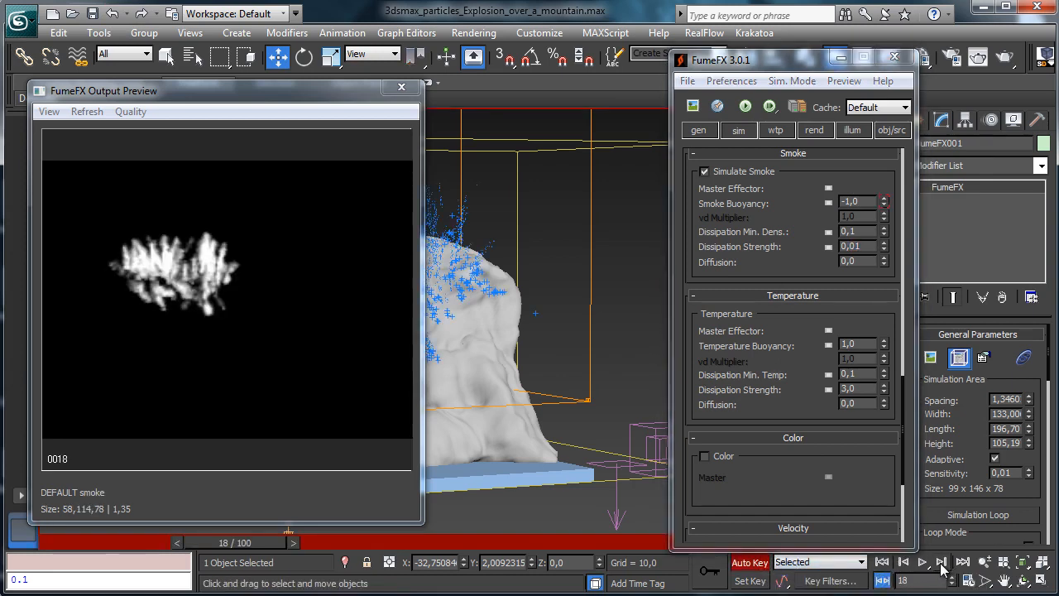
click(941, 563)
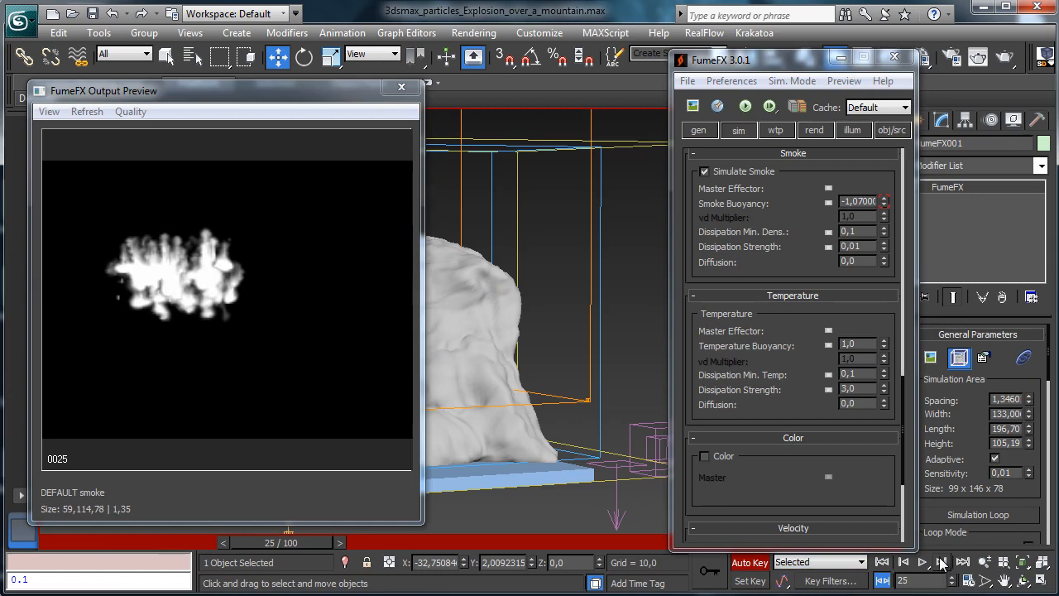
click(942, 562)
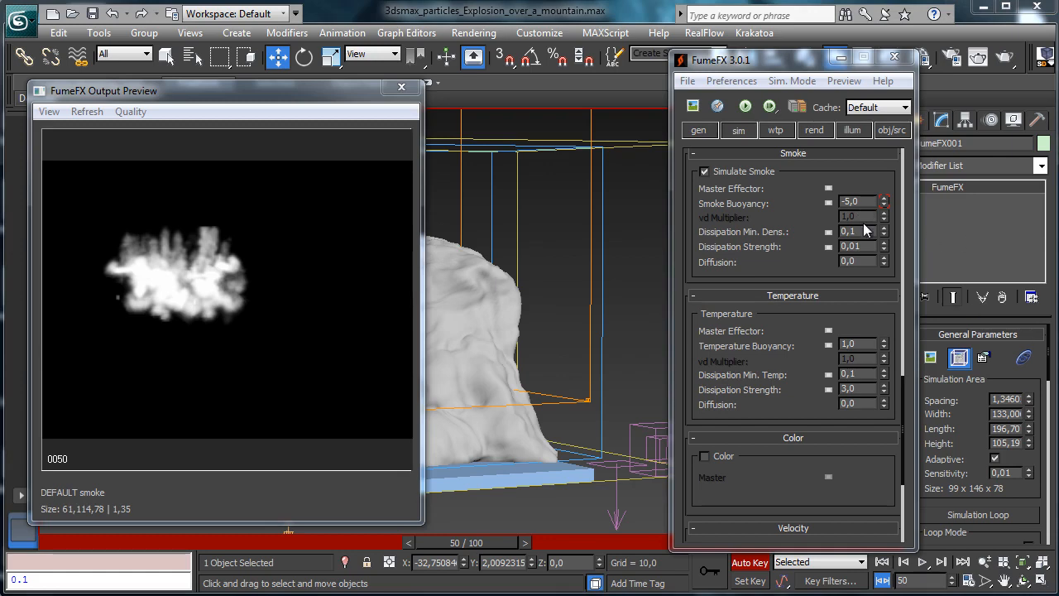
click(866, 203)
key(BackSpace)
key(BackSpace)
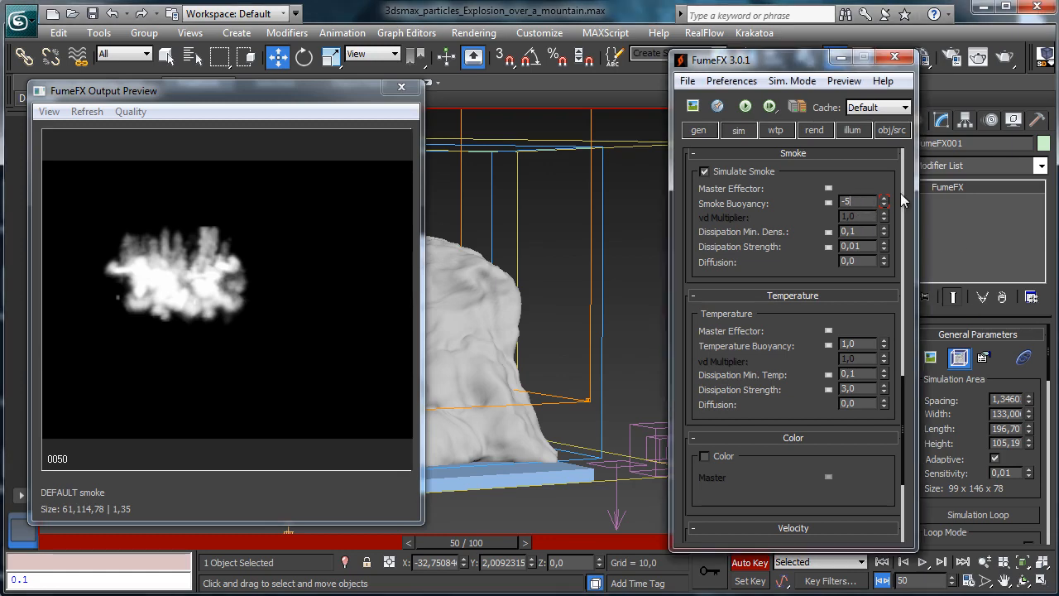
key(BackSpace)
text(30)
key(Return)
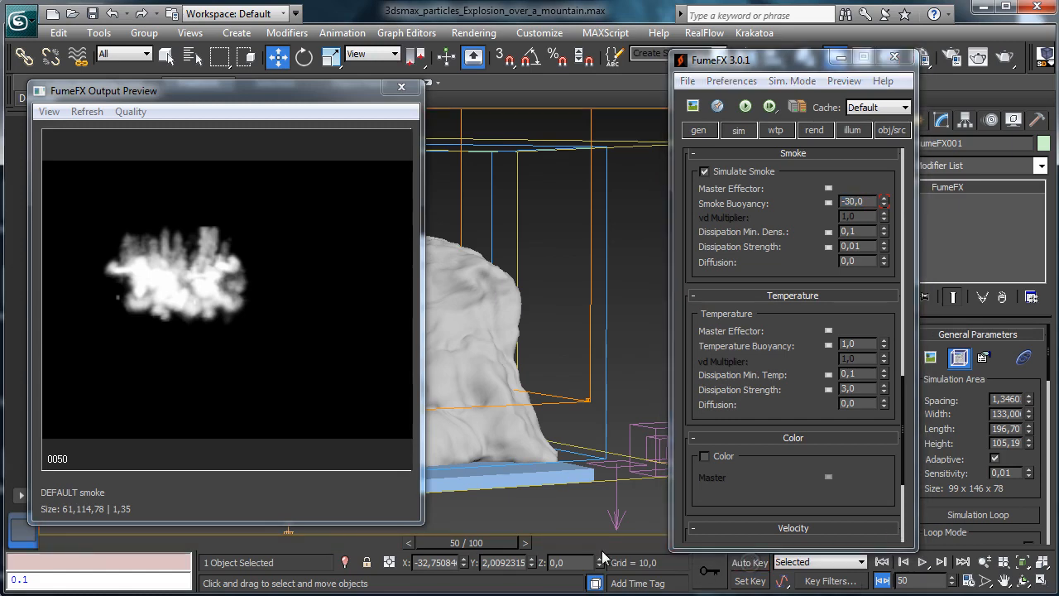
Return to frame 0 and set the Mountain collision object's SpeedMul to 15.
click(77, 542)
drag(128, 543, 265, 544)
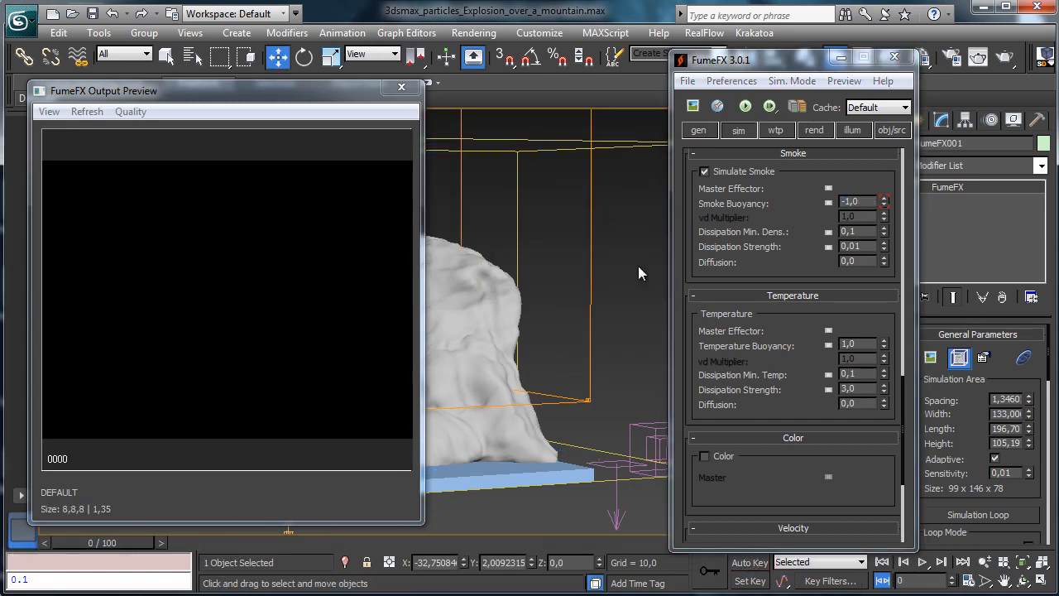
click(894, 133)
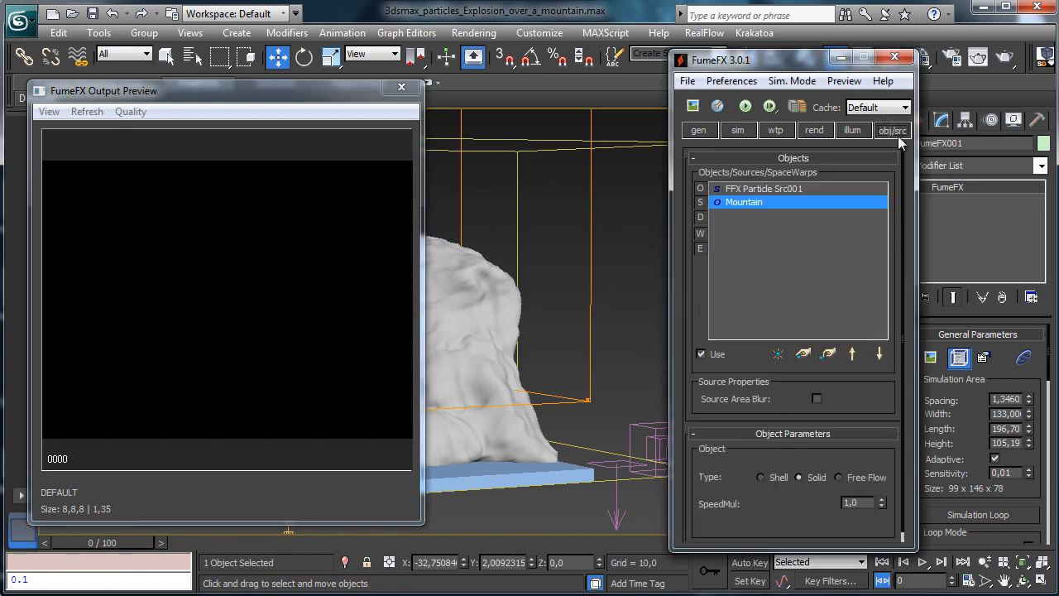
drag(805, 496, 811, 438)
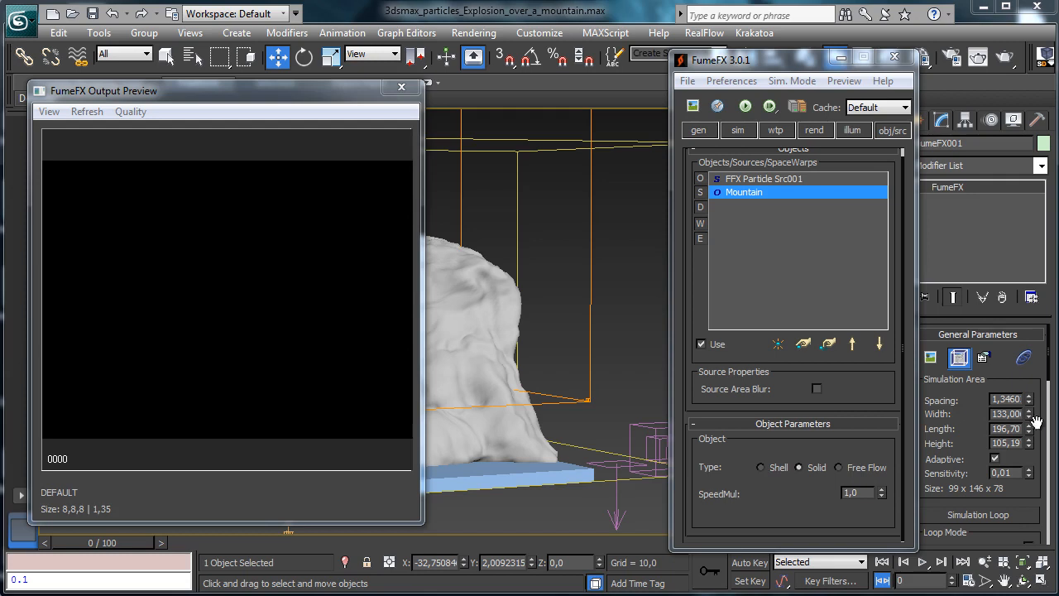
click(861, 494)
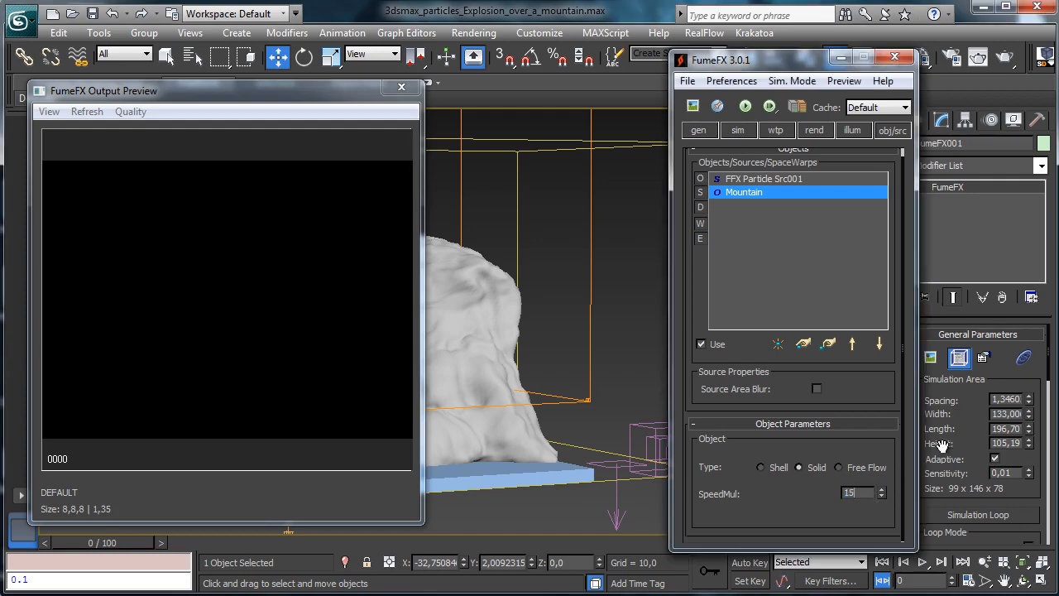
Save the scene, rerun the FumeFX001 simulation, scrub through its frames, and close the output preview.
click(91, 14)
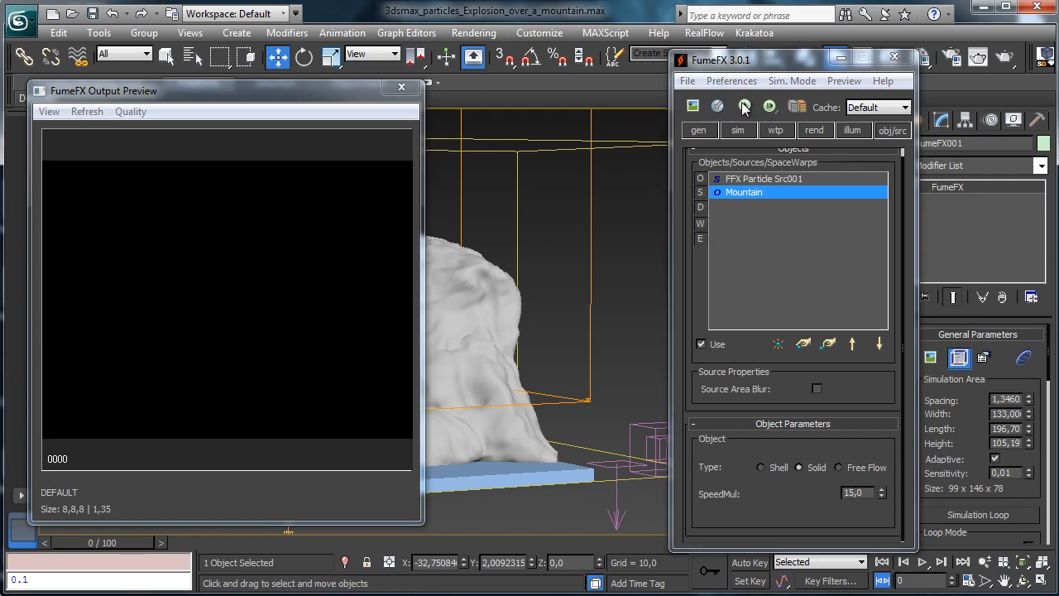
click(744, 107)
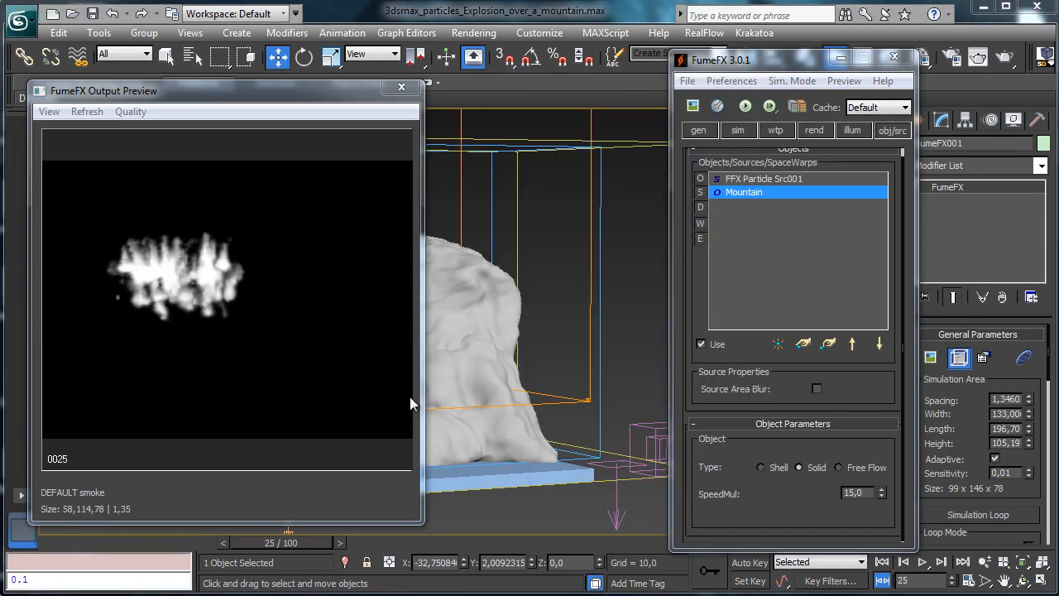
drag(79, 545, 414, 546)
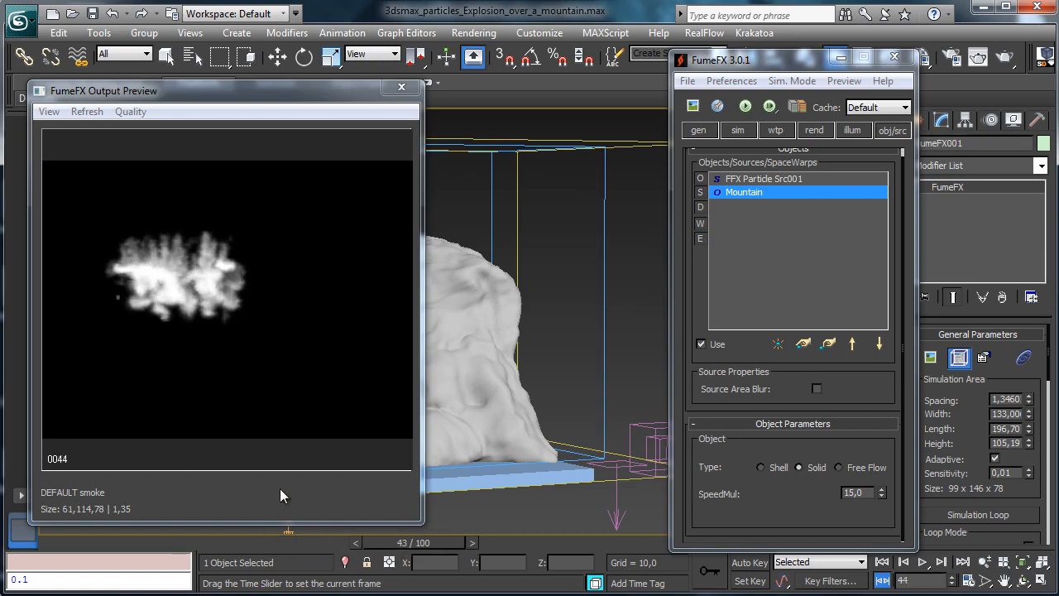
drag(280, 490, 277, 486)
click(400, 89)
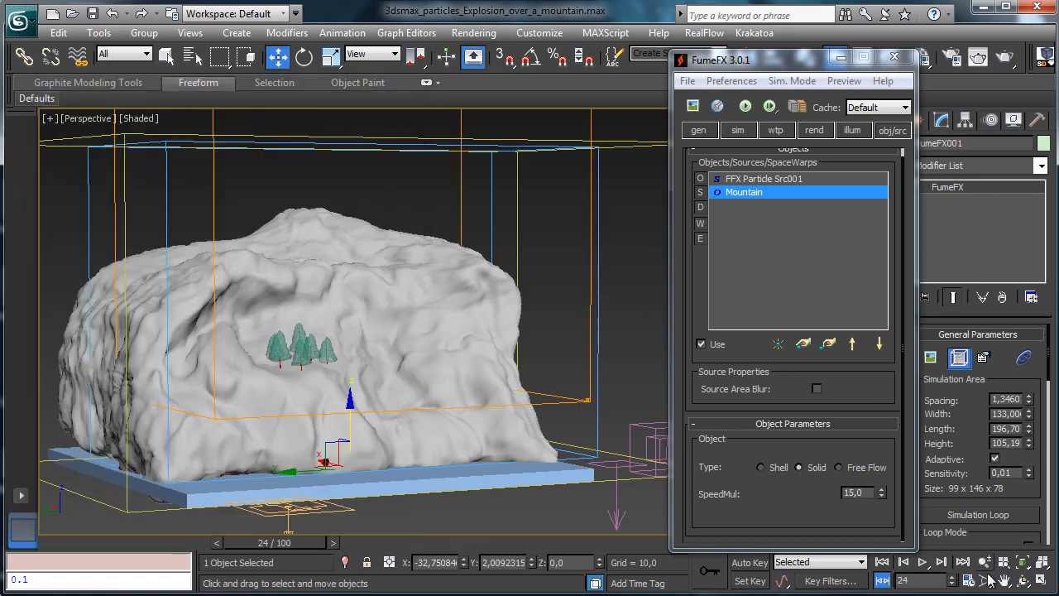
View the particles side-on at frame 21, and set PF_One's Speed 001 operator to speed 165 and variation 120.
click(1025, 582)
drag(458, 344, 539, 350)
drag(56, 542, 206, 534)
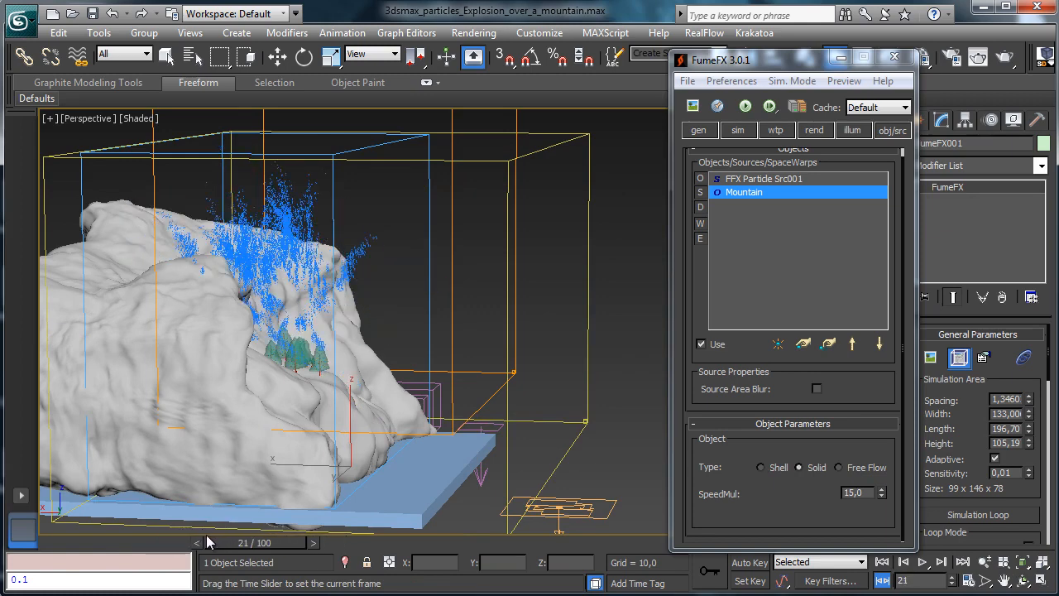
key(ctrl+r)
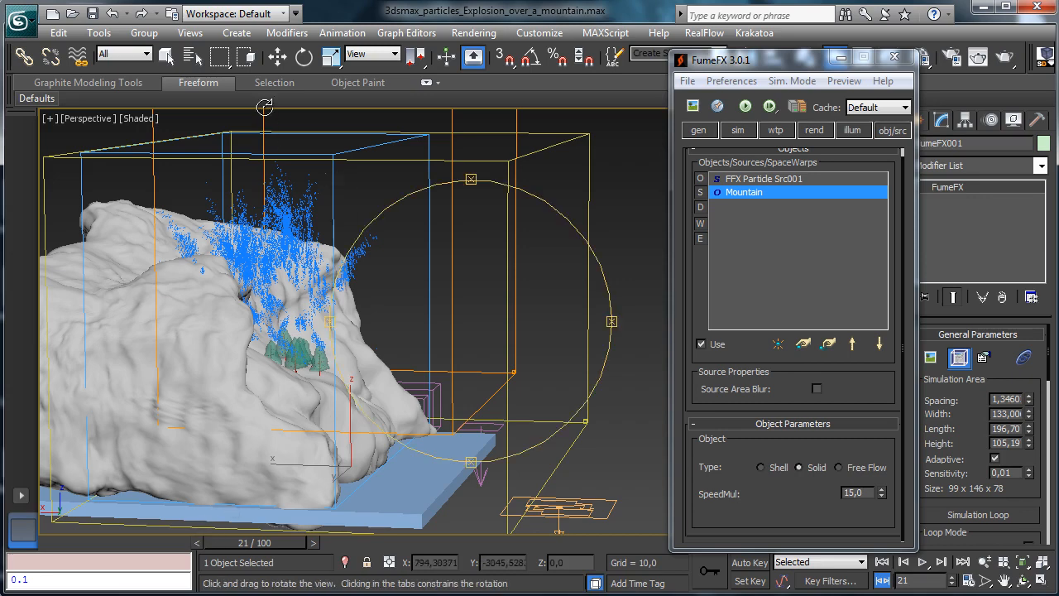
click(167, 57)
click(571, 503)
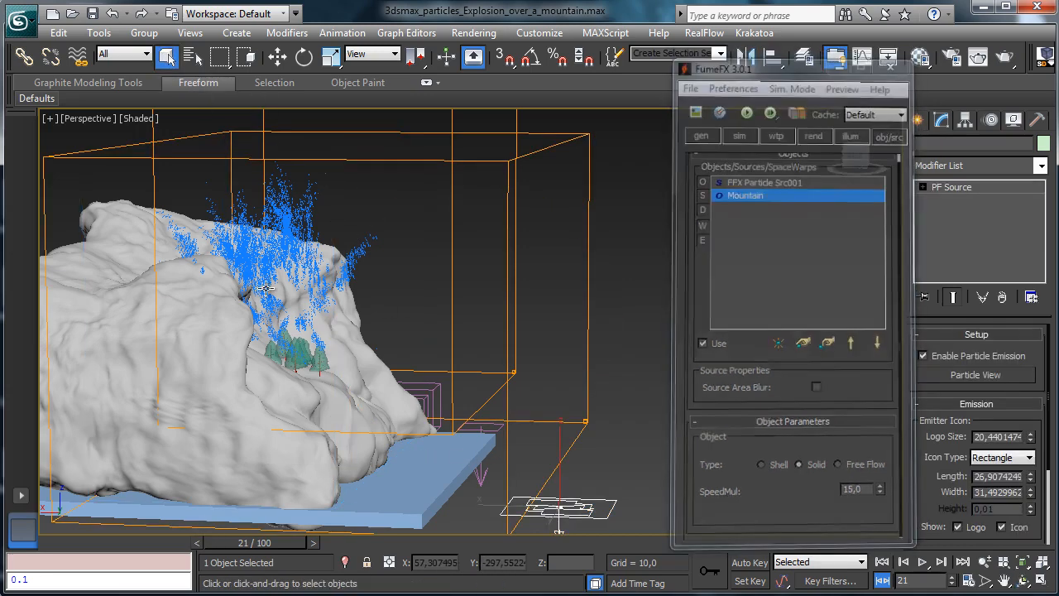
click(995, 376)
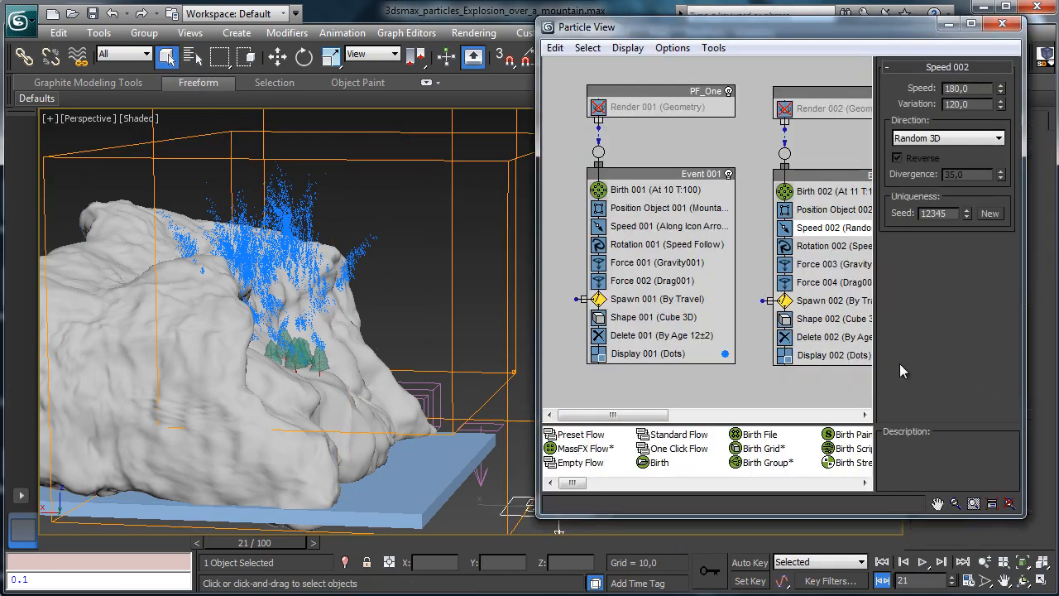
click(685, 248)
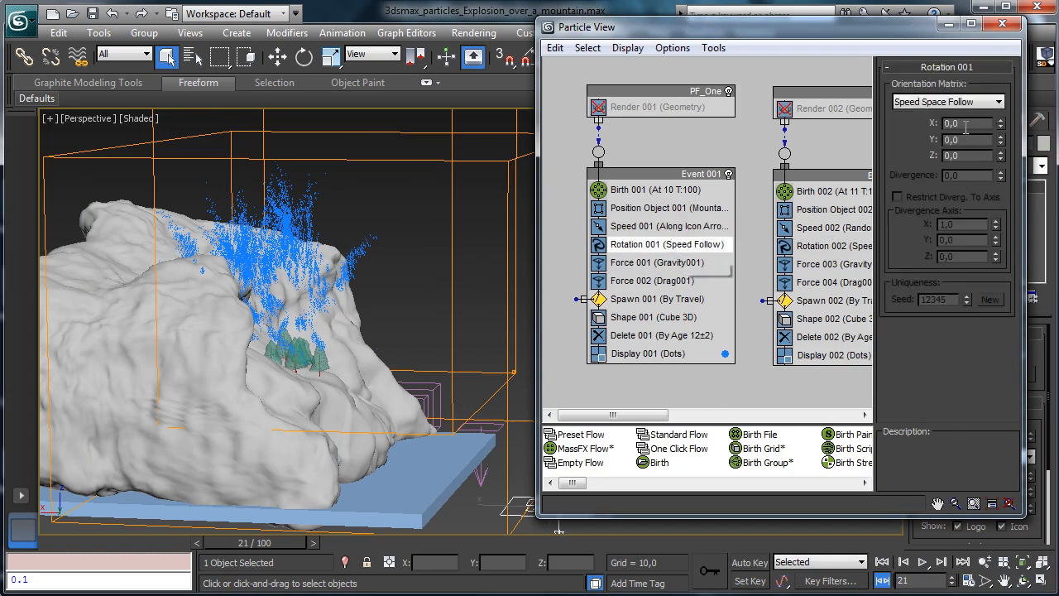
click(691, 227)
click(980, 89)
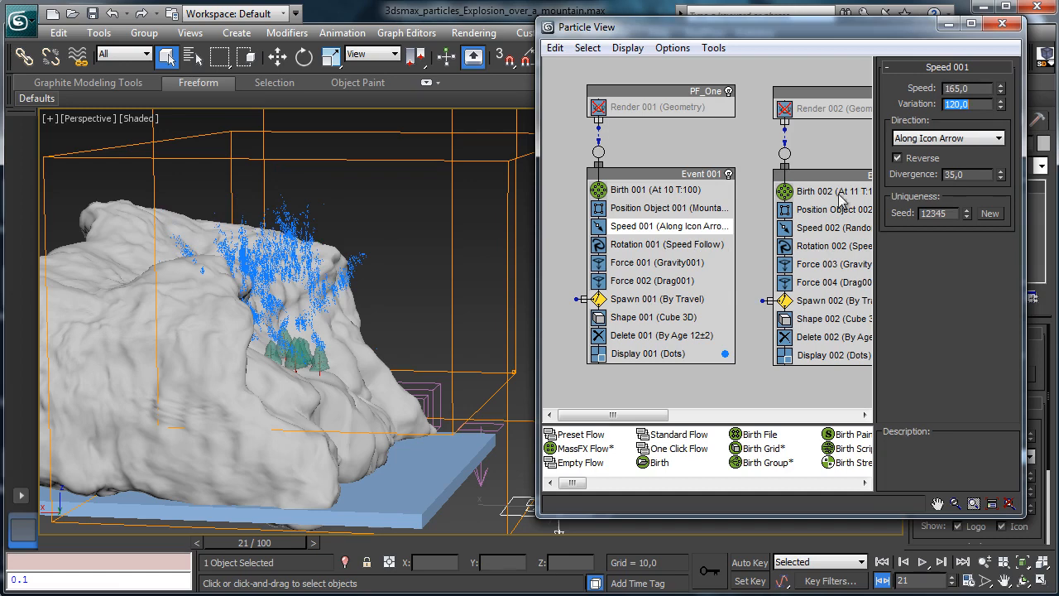
Set the Speed 002 operator to speed 135 and variation 95, and close Particle View.
click(834, 227)
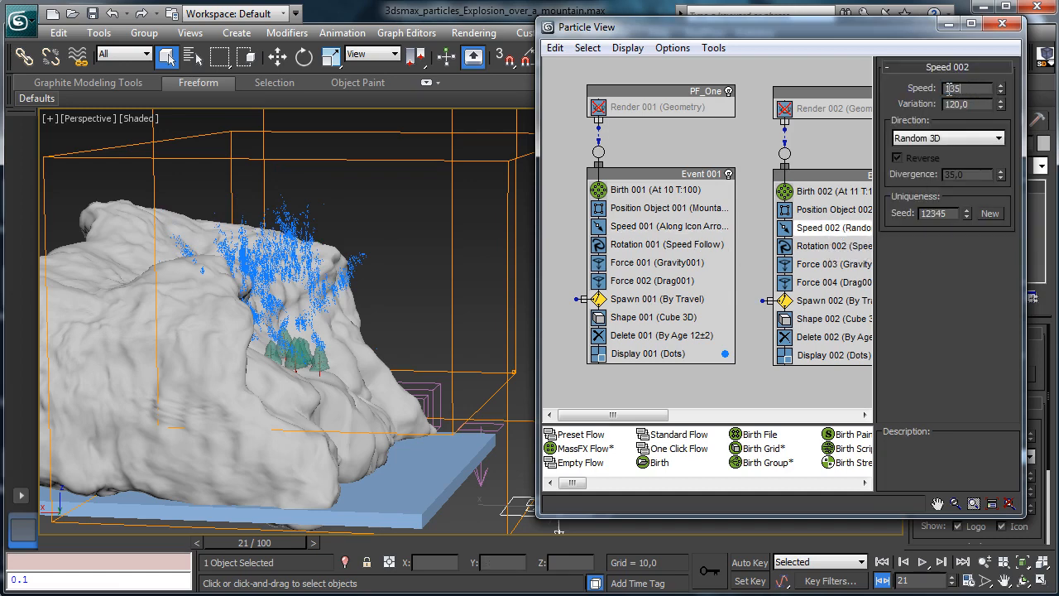
click(949, 87)
text(135)
key(Tab)
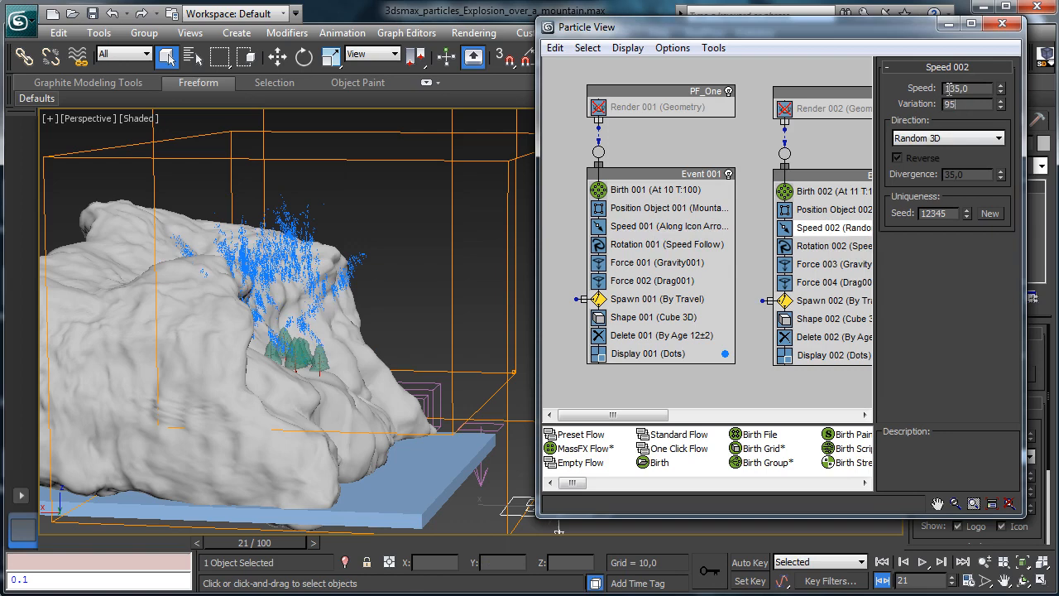
key(Return)
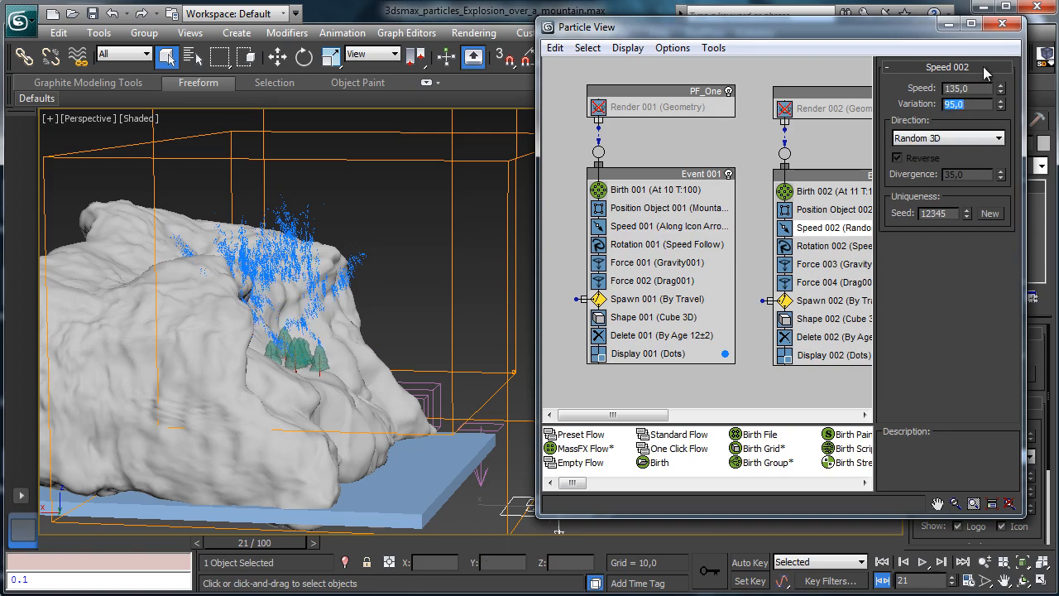
click(1002, 24)
Select the FumeFX001 container and set FFX Particle Src001's velocity multiplier amount to 4,0.
click(554, 133)
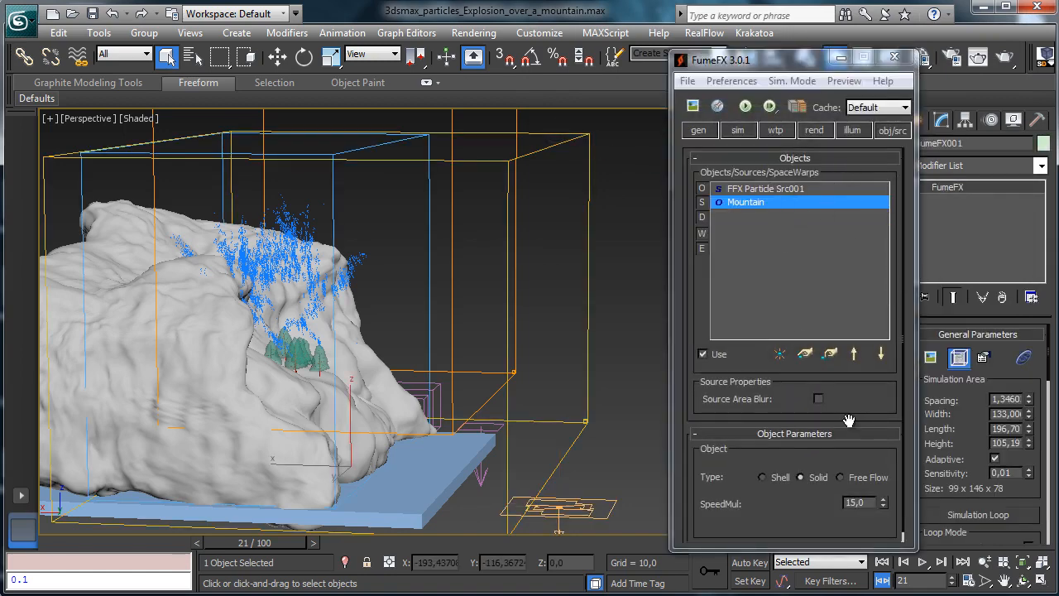
drag(848, 421, 850, 244)
click(785, 179)
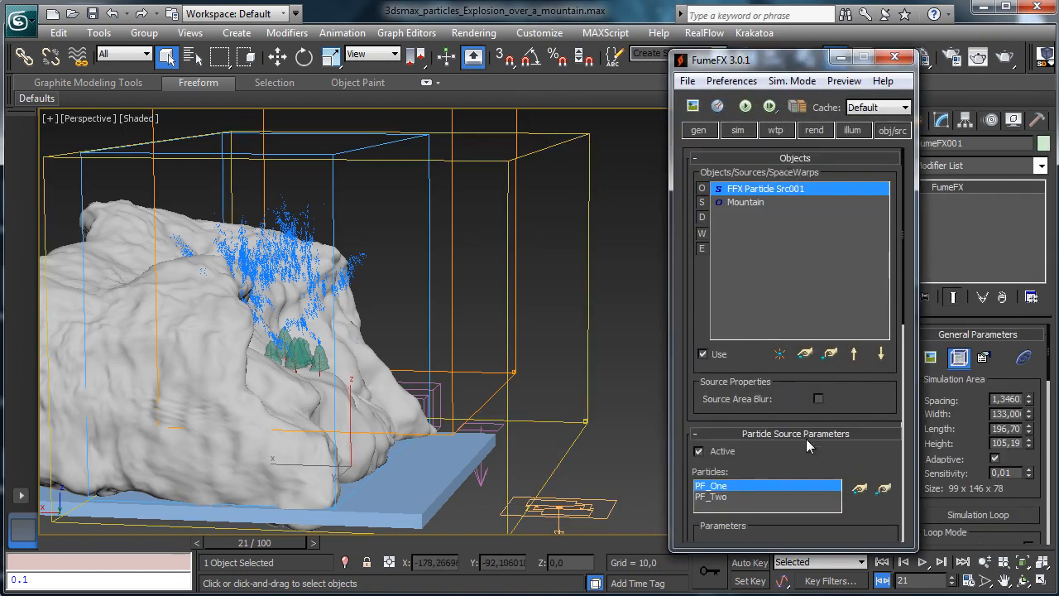
drag(805, 438, 792, 274)
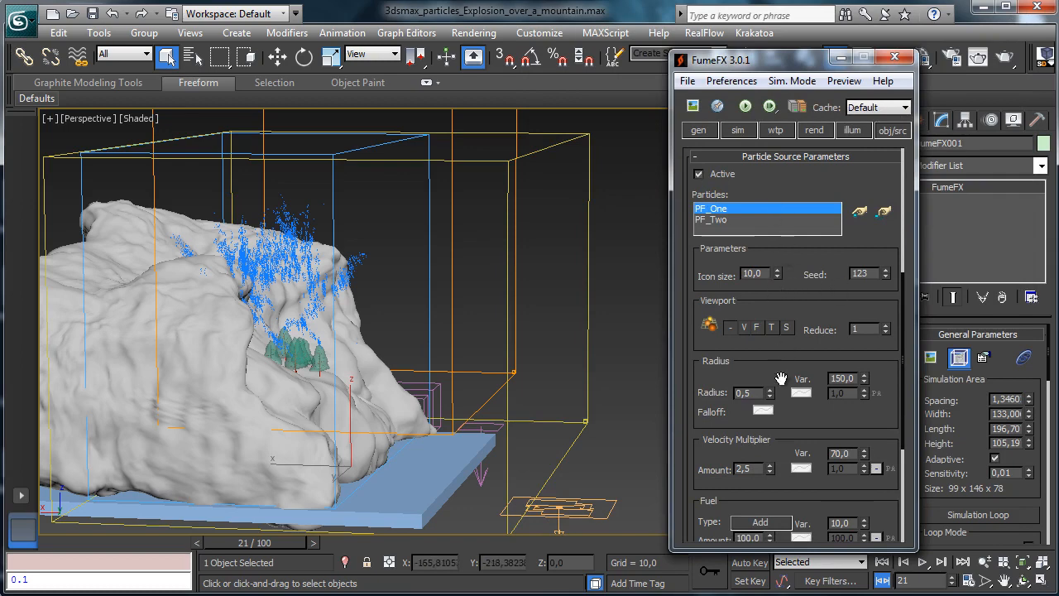
drag(781, 378, 771, 299)
double_click(760, 335)
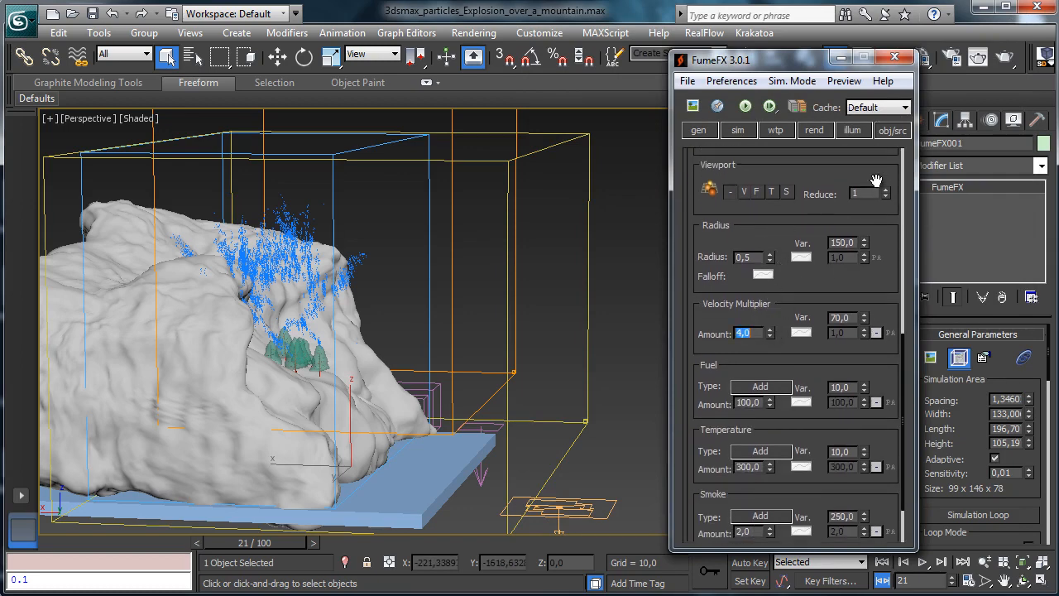
Orbit to a more frontal view of the mountain and scrub the animation to frame 24 to examine the particles' lifetime.
click(81, 123)
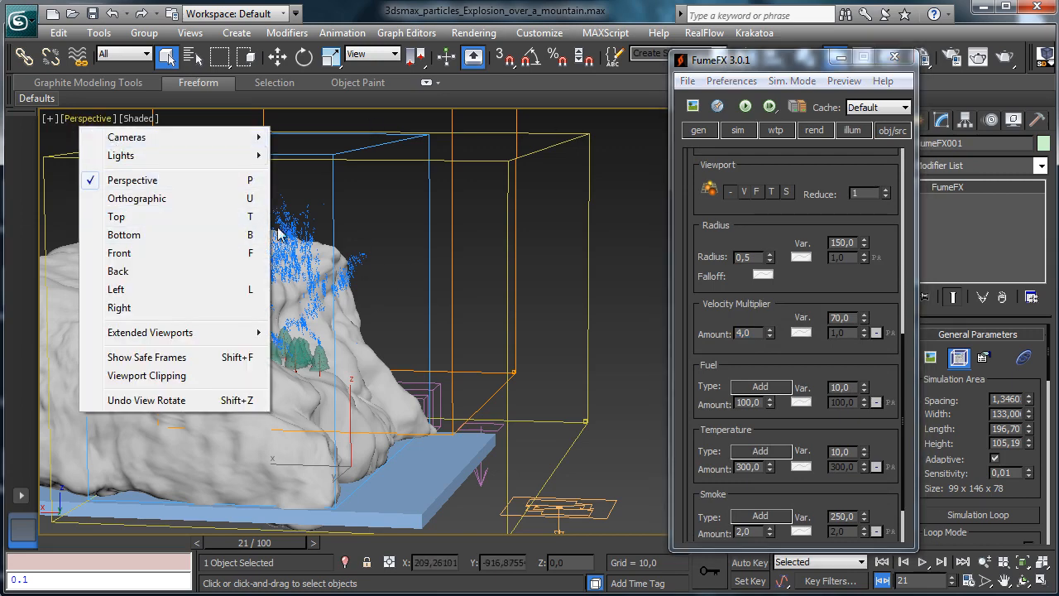
click(1024, 582)
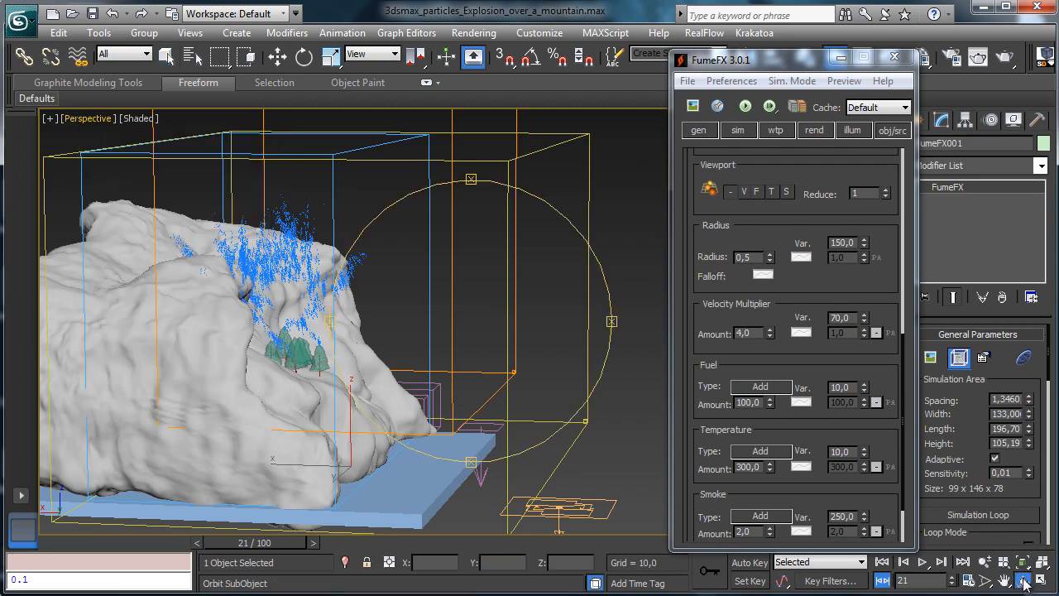
drag(479, 345, 426, 327)
click(165, 55)
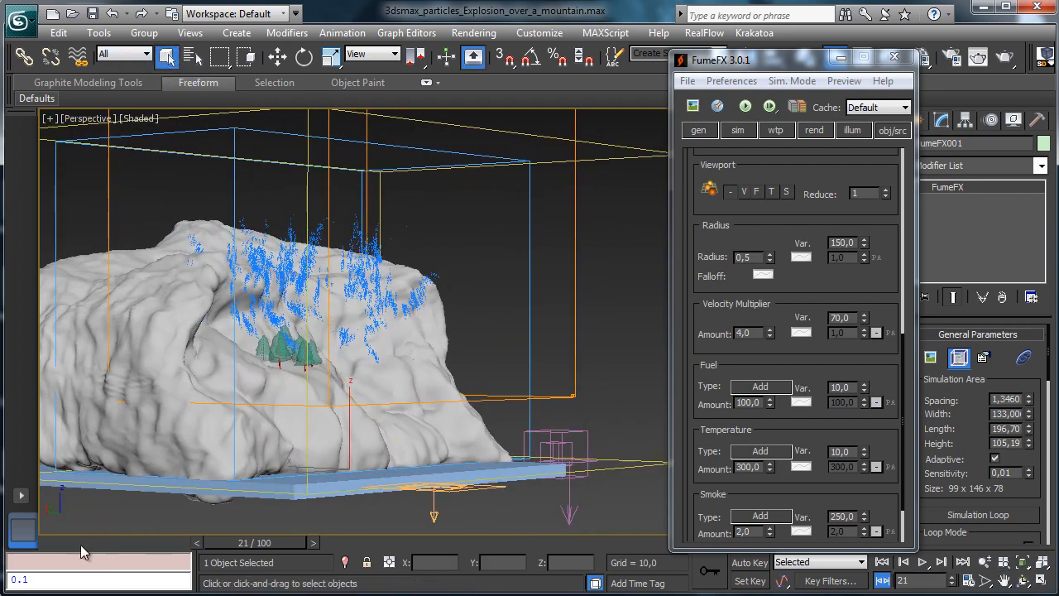
drag(81, 544, 236, 540)
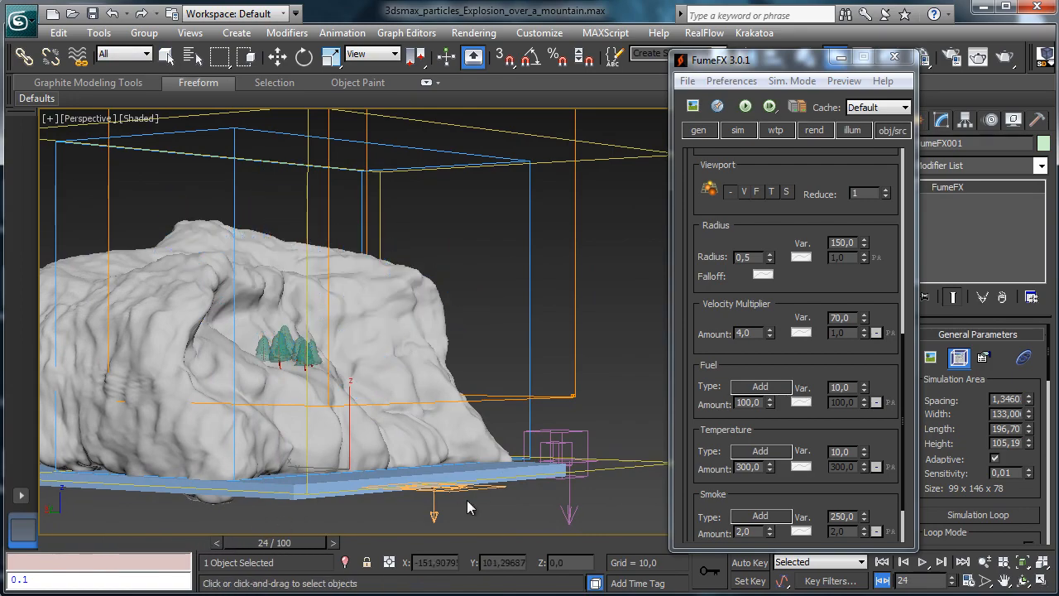
Open PF_One in Particle View, set the life span to 14 in Delete 001 and 12 in Delete 002, and scrub through the animation.
key(q)
click(436, 511)
click(436, 513)
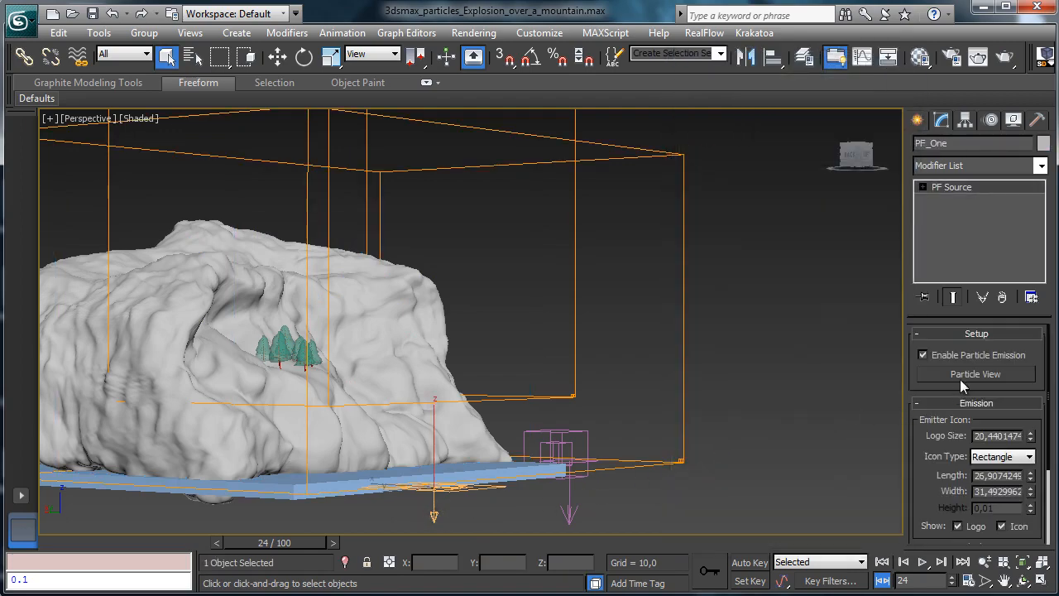
click(960, 379)
click(674, 335)
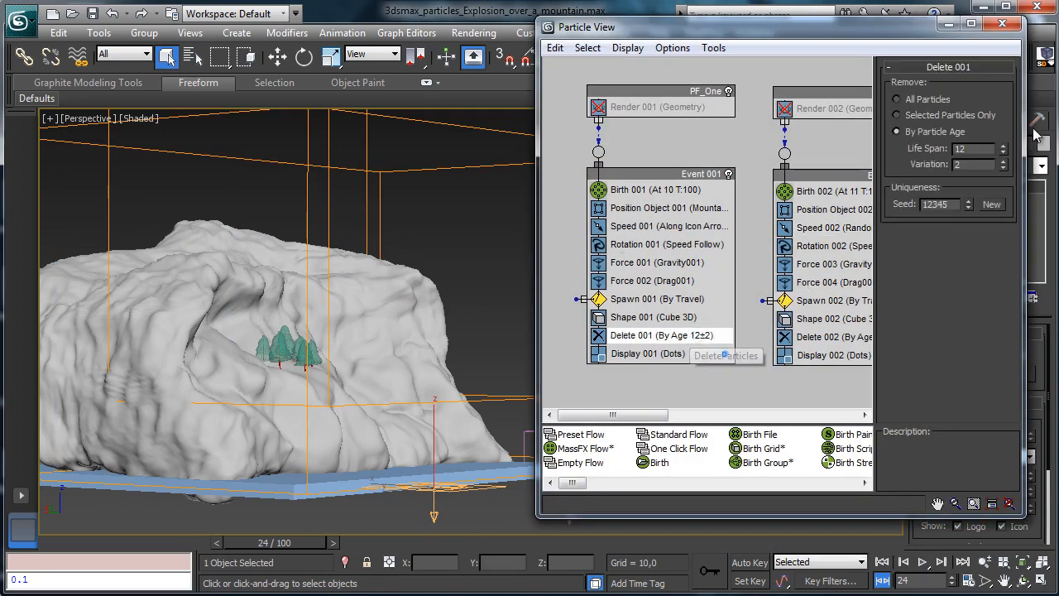
click(1003, 146)
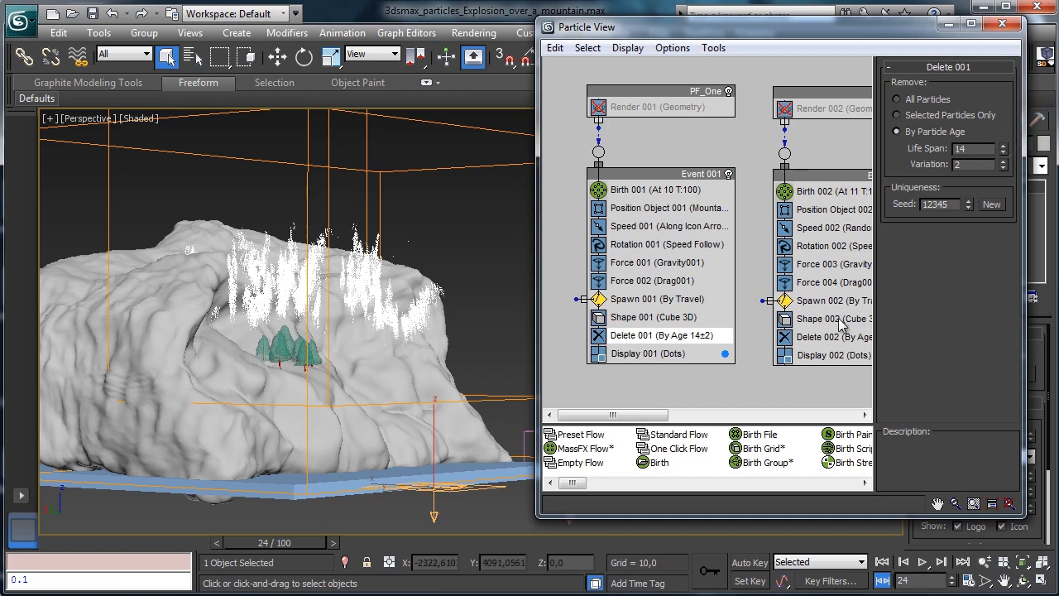
click(816, 337)
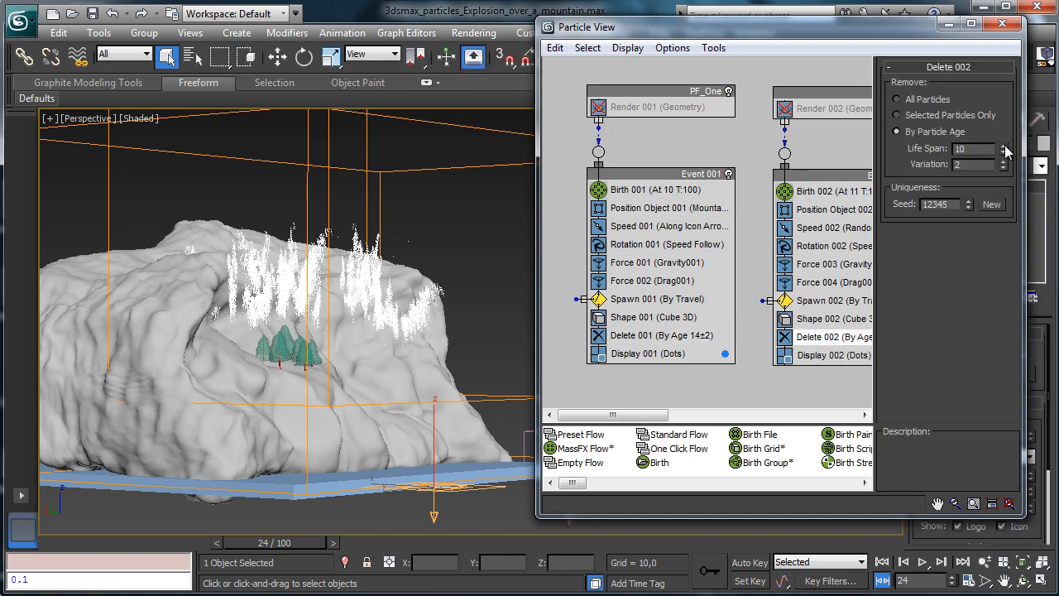
click(1003, 146)
mouse_move(49, 540)
mouse_down()
mouse_move(120, 550)
mouse_move(239, 539)
mouse_move(226, 539)
mouse_up()
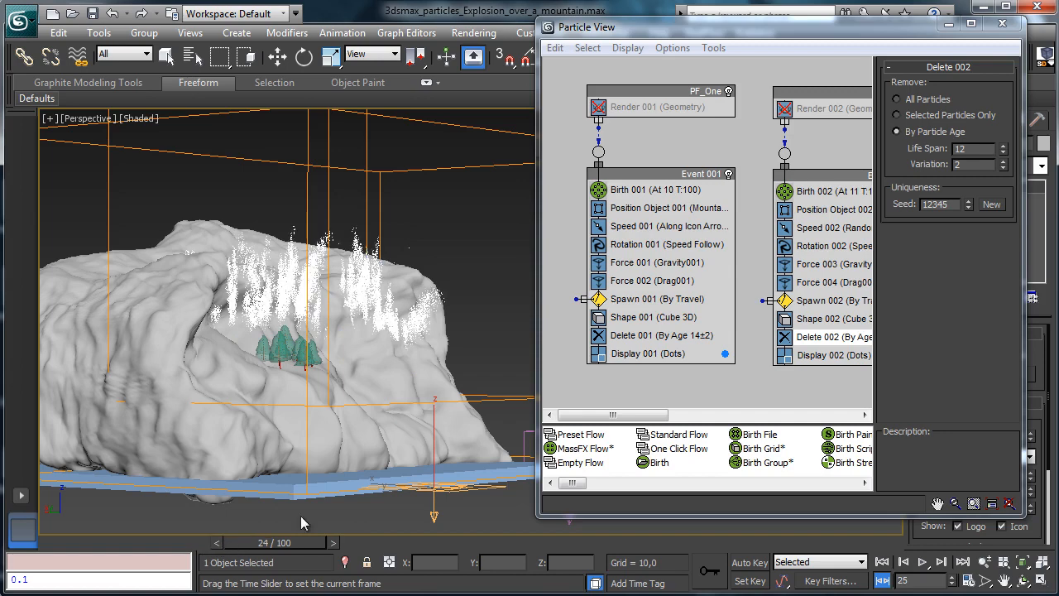
Set the travel-distance step size to 2,5 in Spawn 001 and 3,0 in Spawn 002.
click(673, 302)
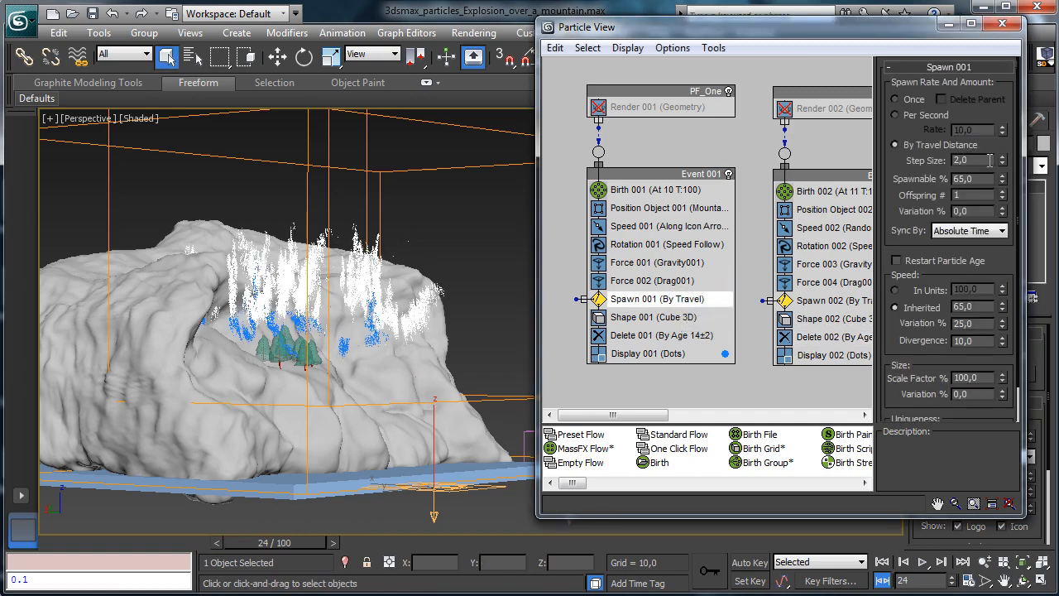
text(2,5)
key(Return)
click(814, 300)
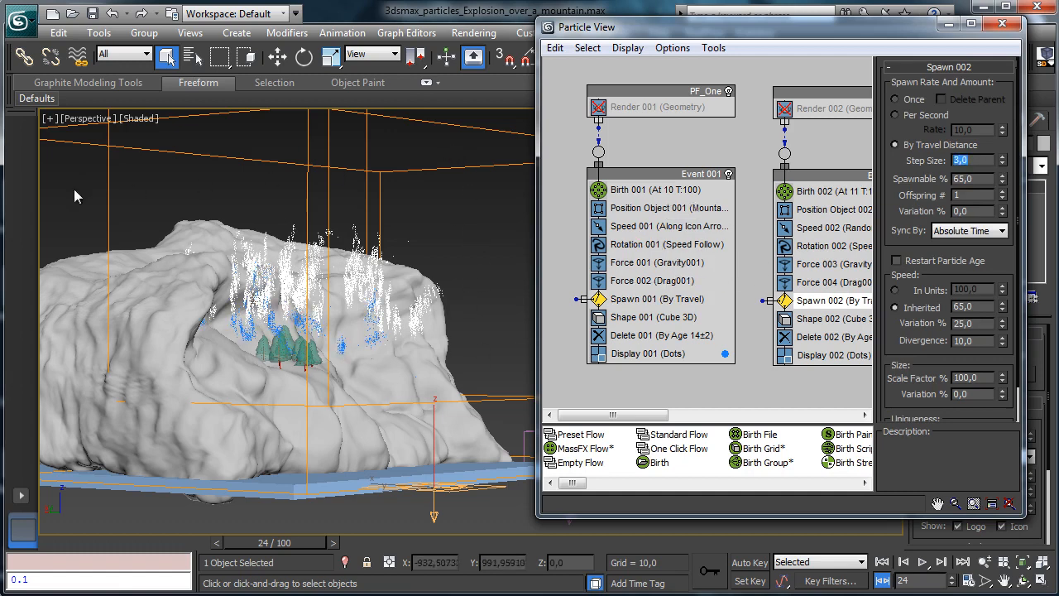
Select the FumeFX001 container, open its output preview, and start the simulation.
click(108, 189)
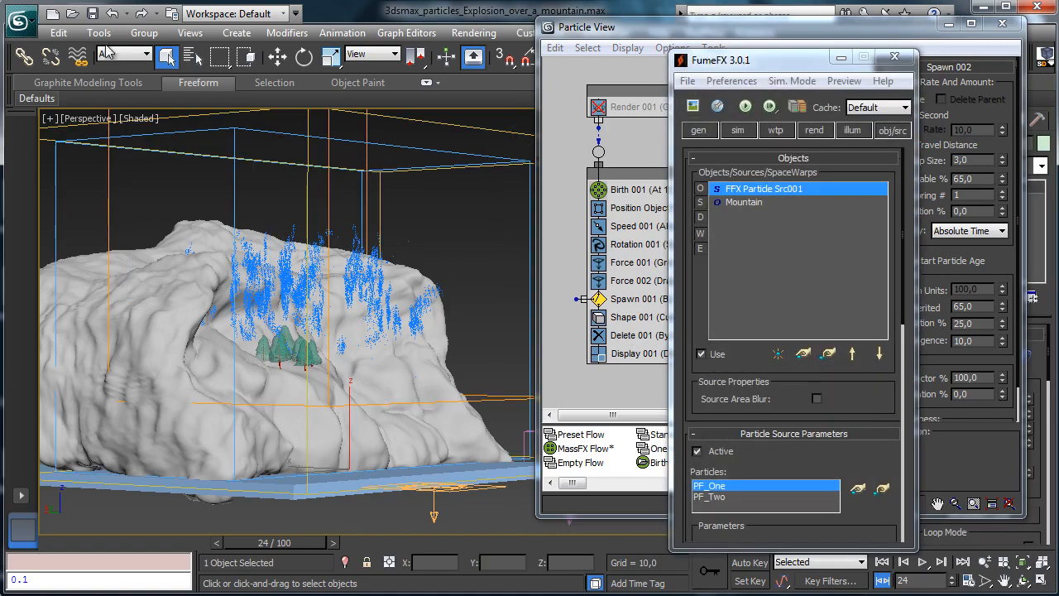
click(692, 105)
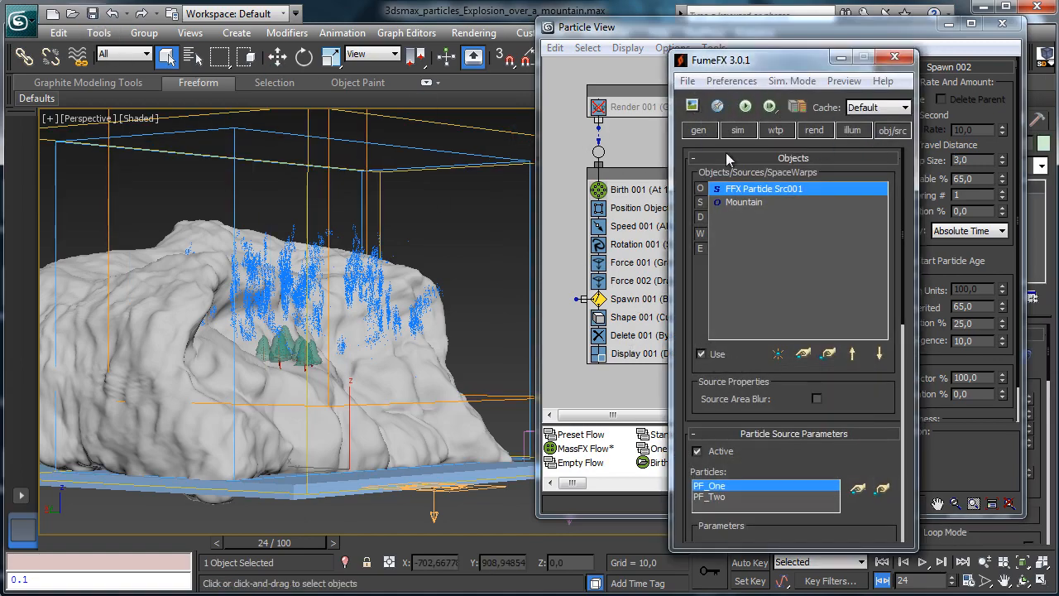
click(744, 105)
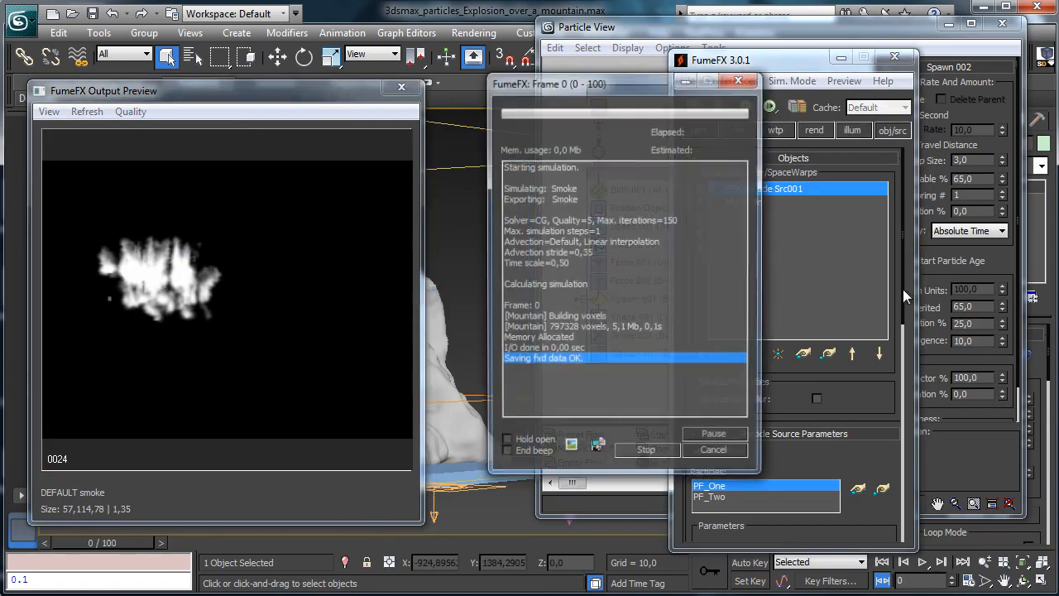